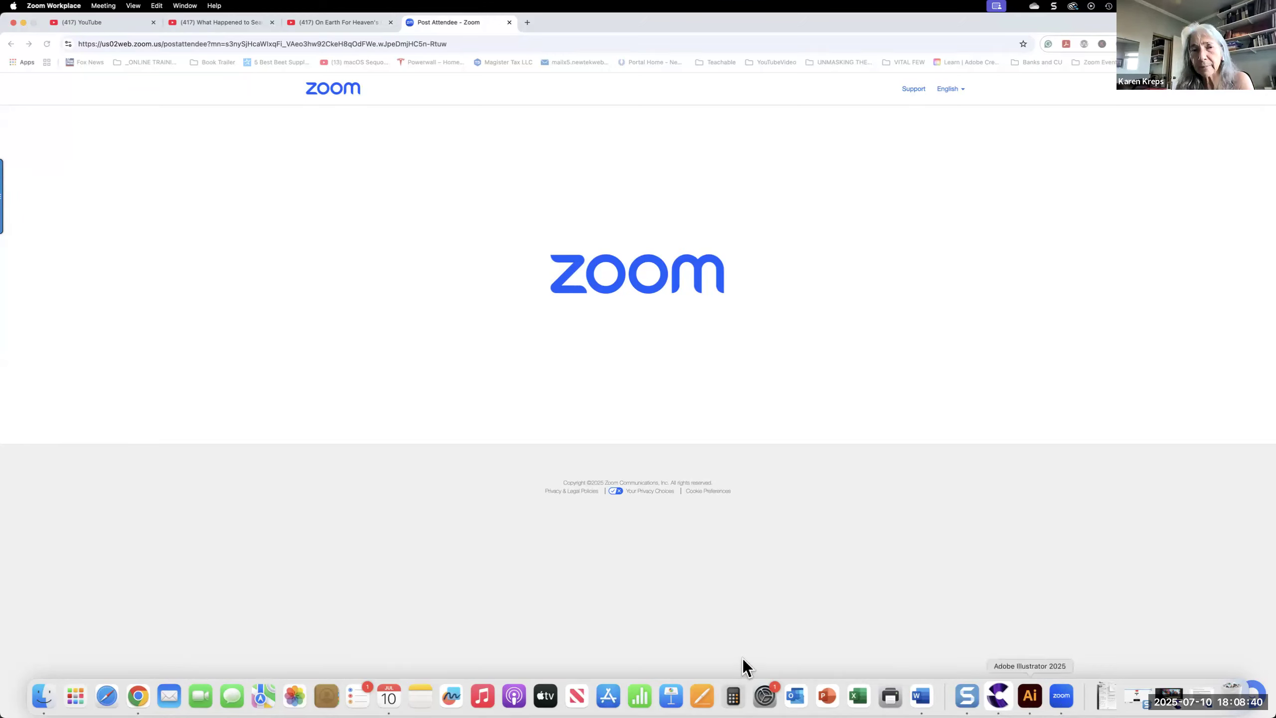
Switch to CreateStudio4, exit the current project without saving, and start editing the landscape "How to Make an Explainer Video?" template
{"action": "left_click", "coordinate": [361, 244]}
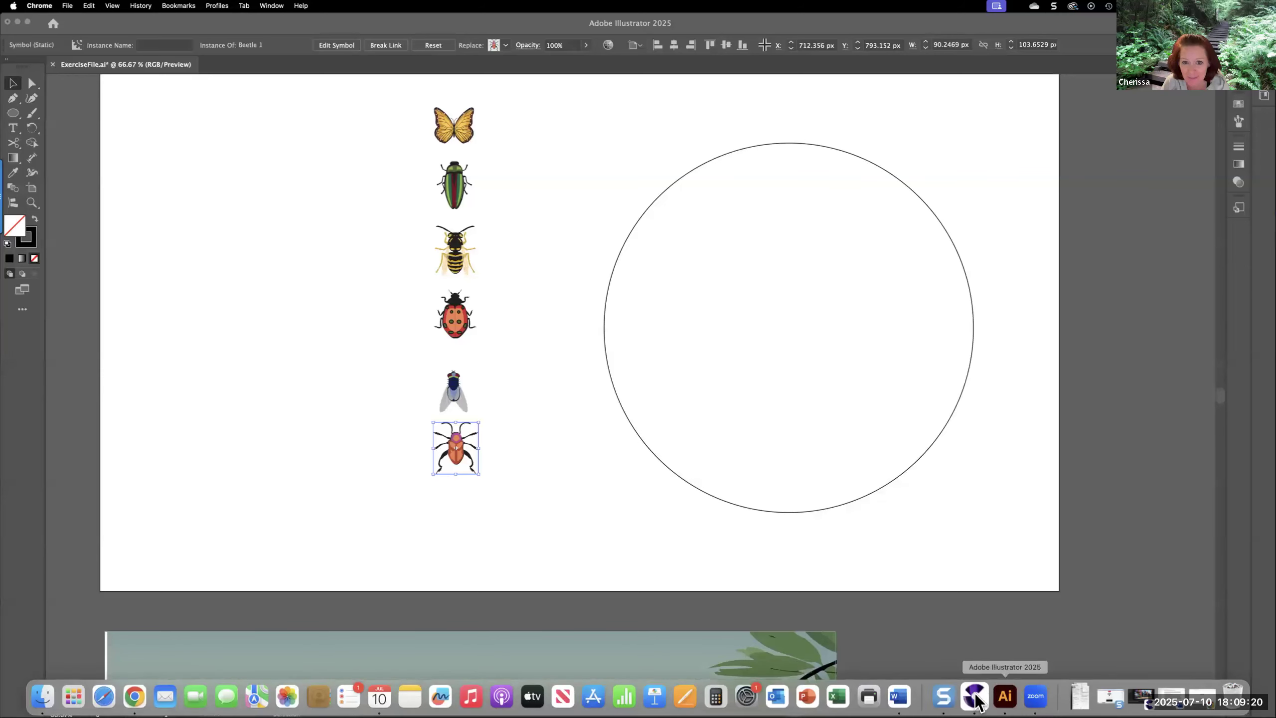
{"action": "left_click", "coordinate": [976, 699]}
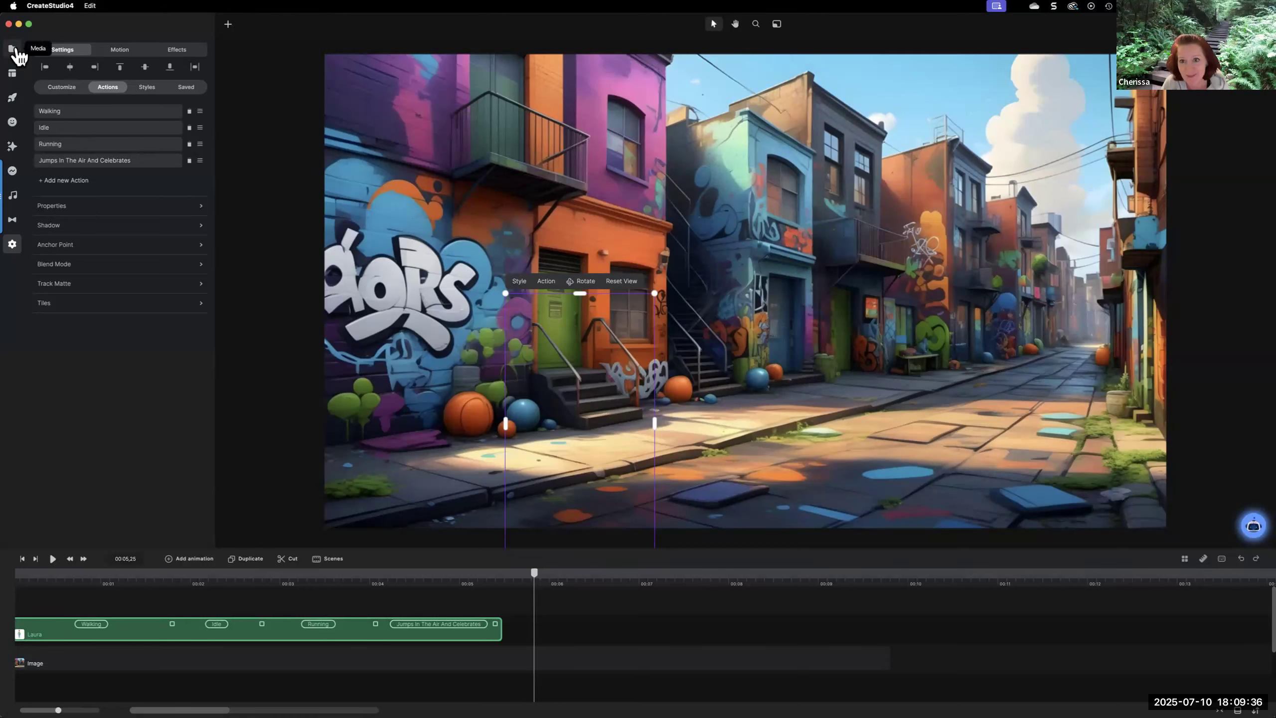
{"action": "left_click", "coordinate": [1262, 24]}
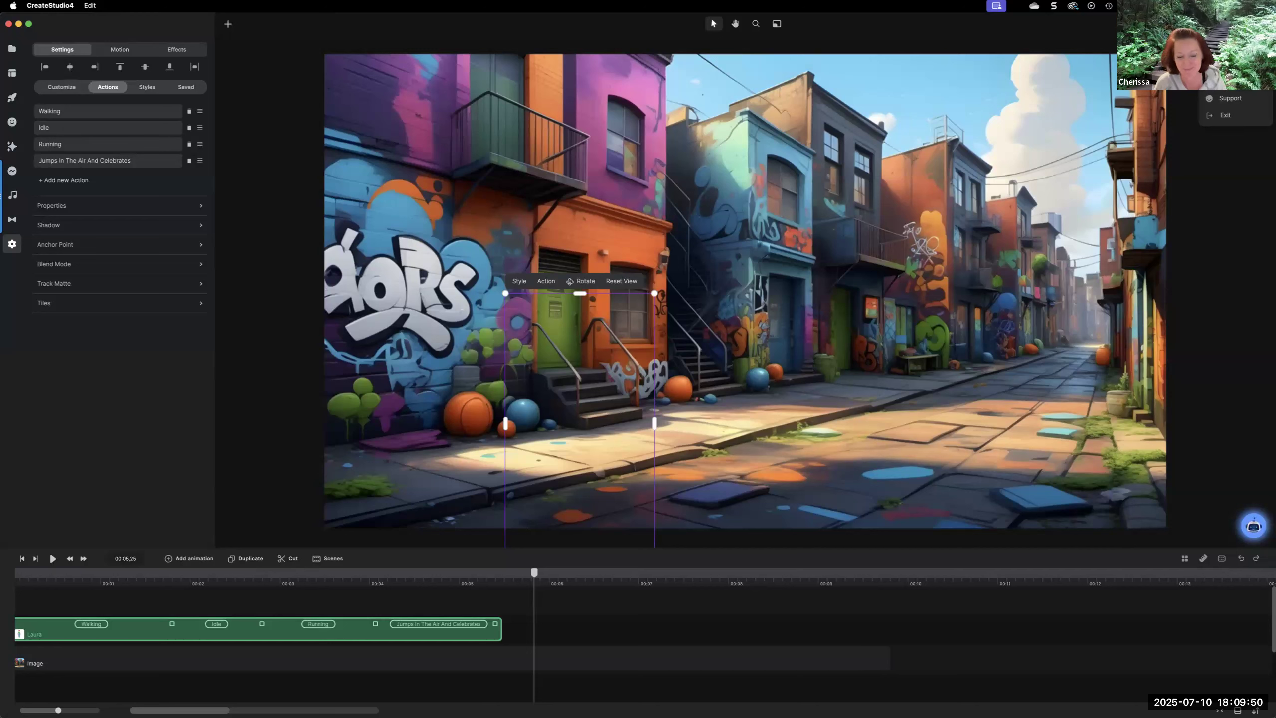
{"action": "left_click", "coordinate": [1237, 130]}
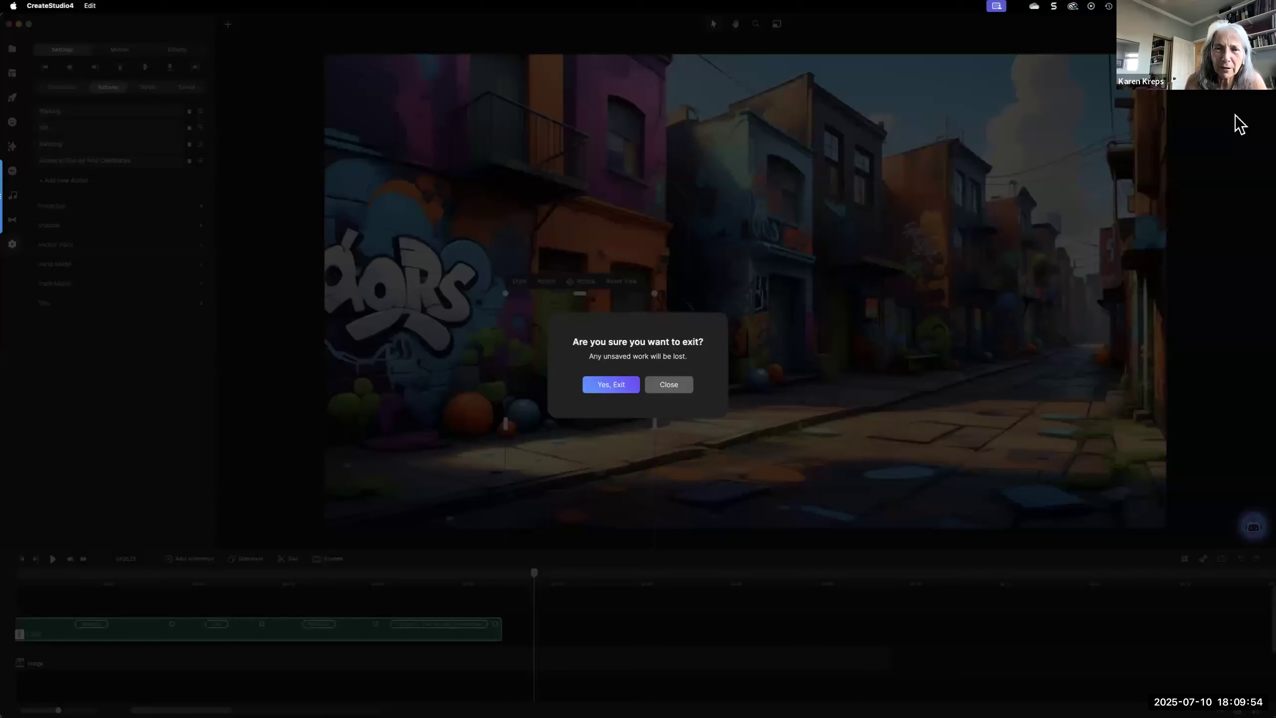
{"action": "left_click", "coordinate": [613, 387]}
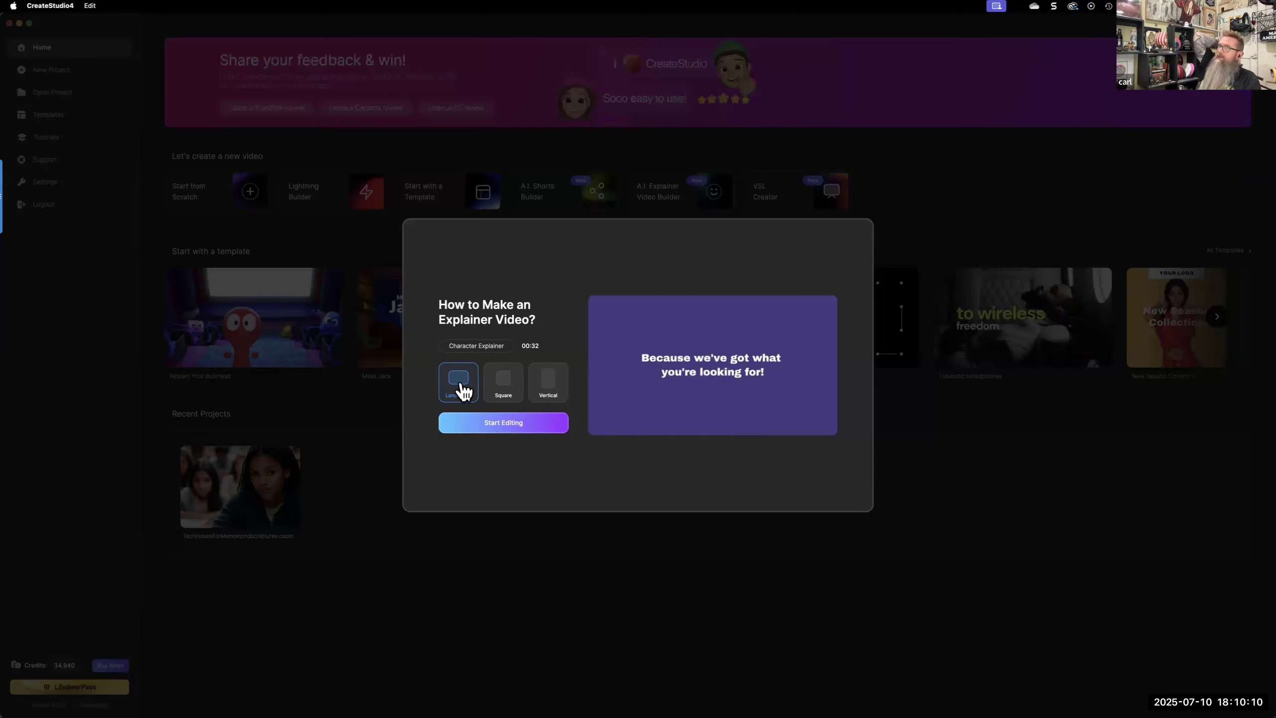
{"action": "left_click", "coordinate": [517, 432]}
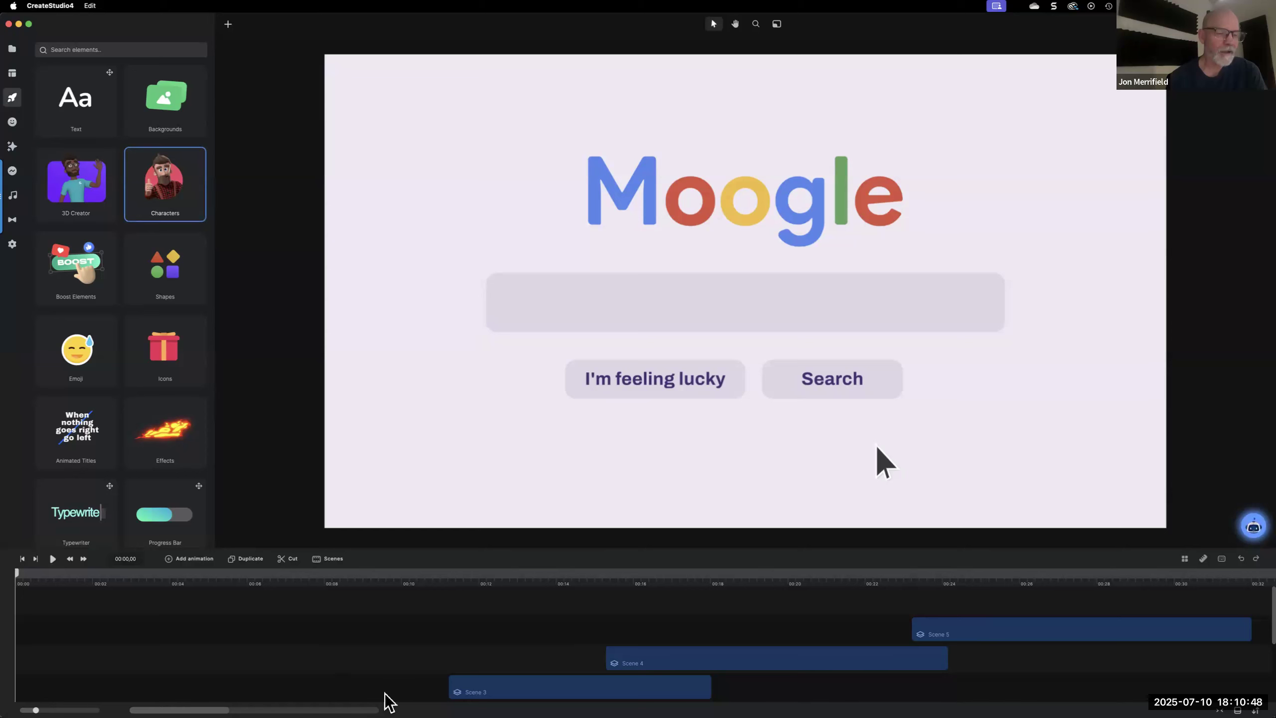
Switch to Adobe Illustrator with ExerciseFile.ai open
{"action": "mouse_move", "coordinate": [389, 708]}
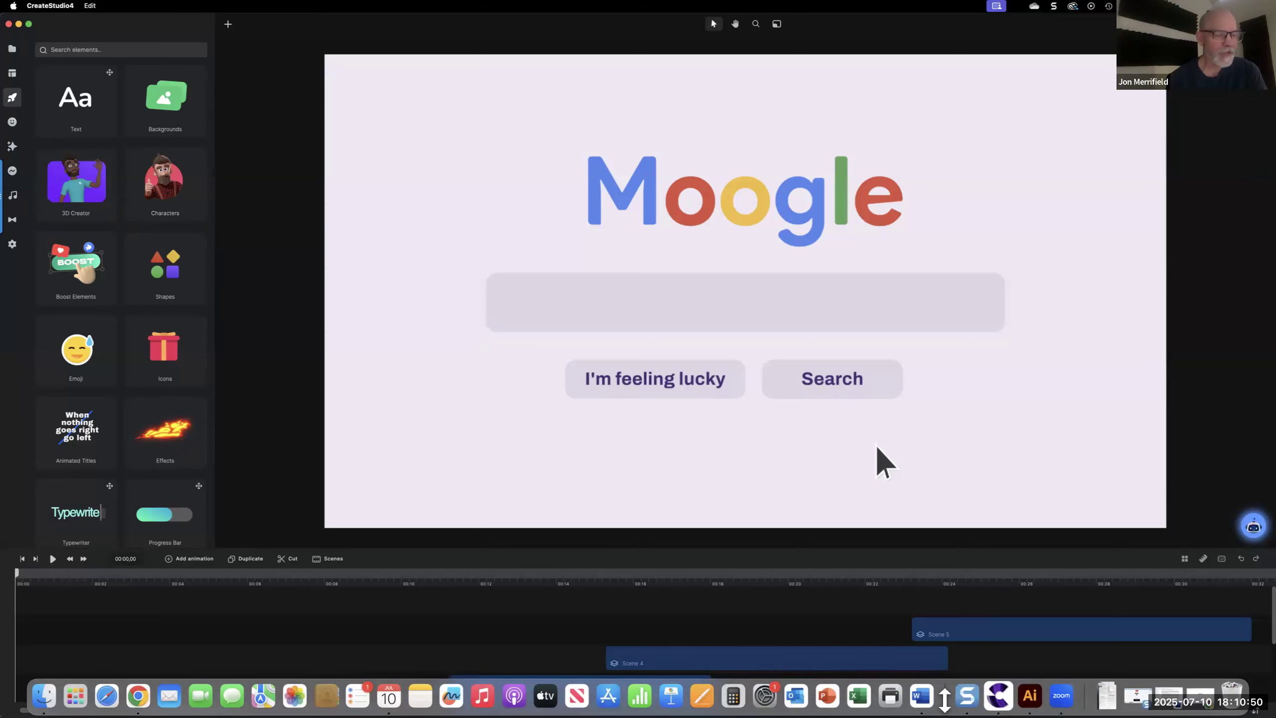
{"action": "left_click", "coordinate": [1029, 697]}
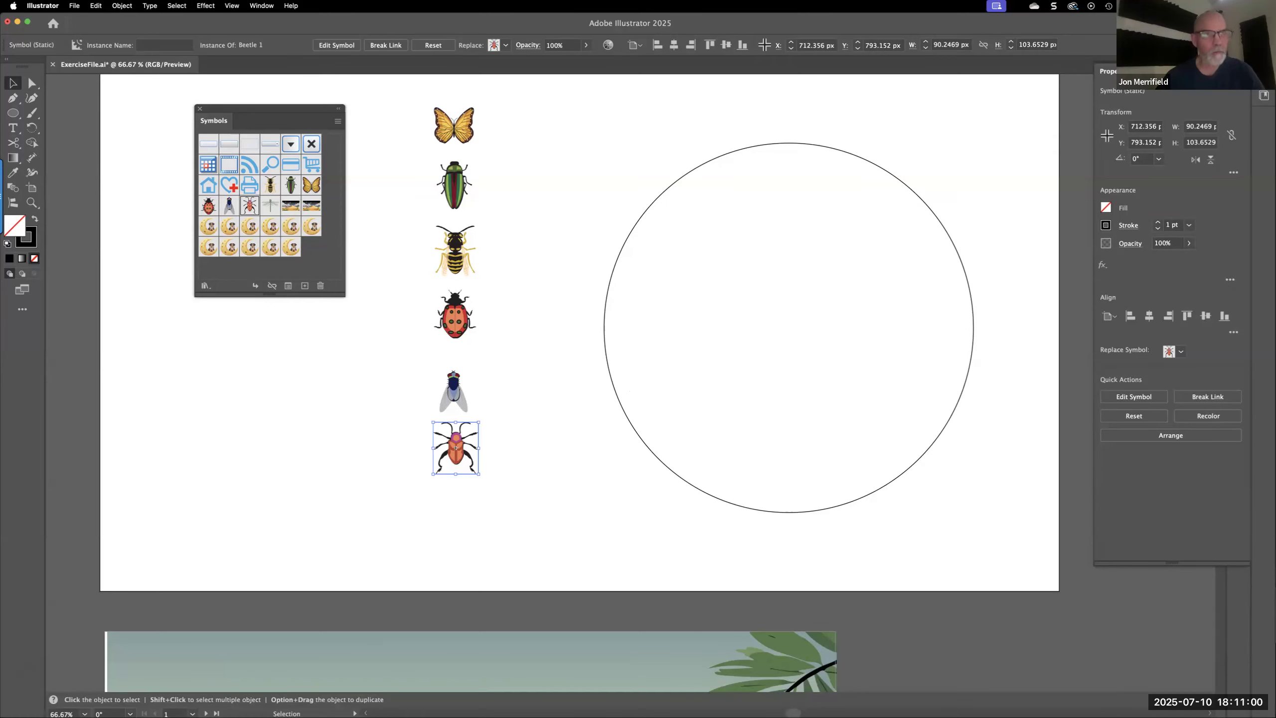
{"action": "key", "text": "shift+Tab"}
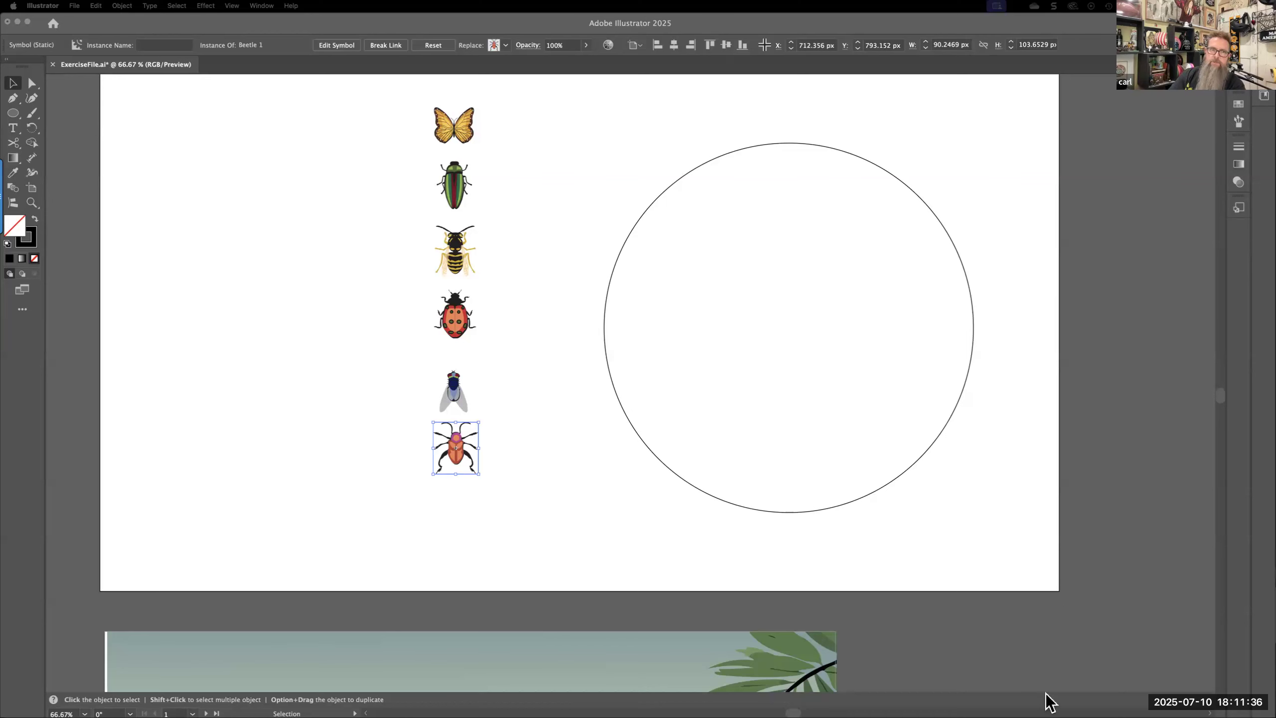
Find the MediaPlace3 application with a system-wide search and launch it
{"action": "mouse_move", "coordinate": [1047, 703]}
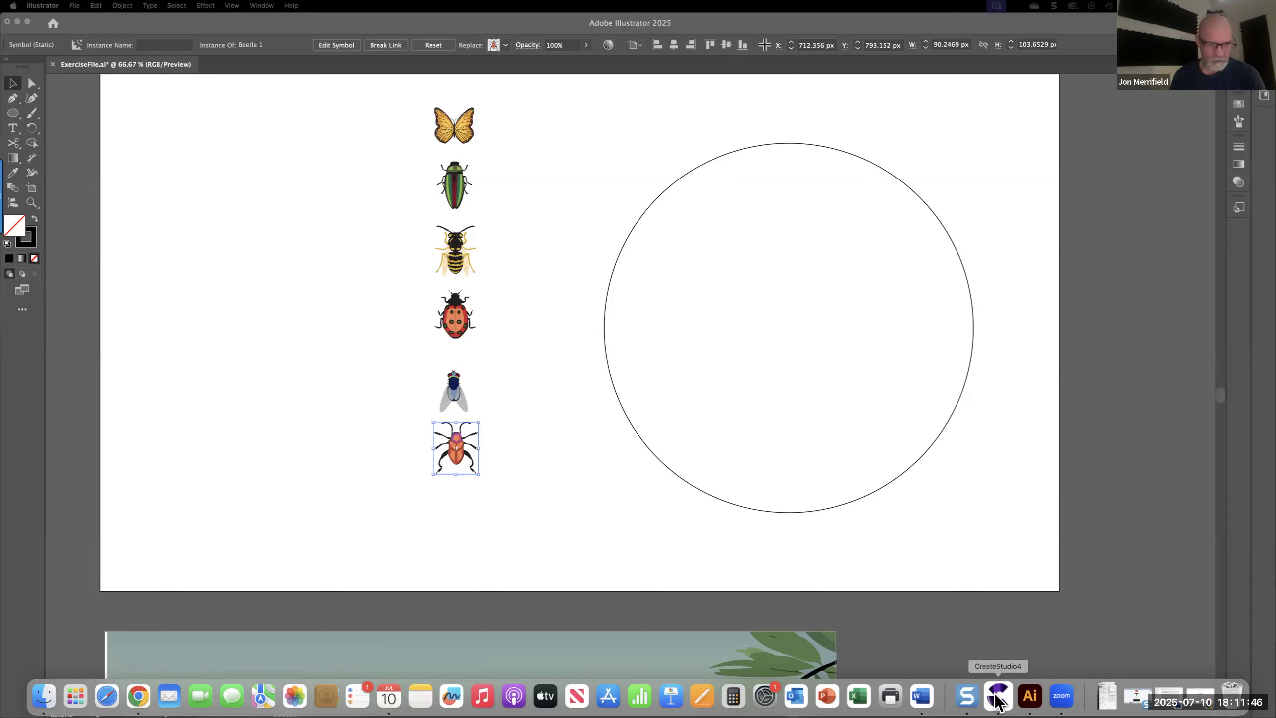
{"action": "key", "text": "super+space"}
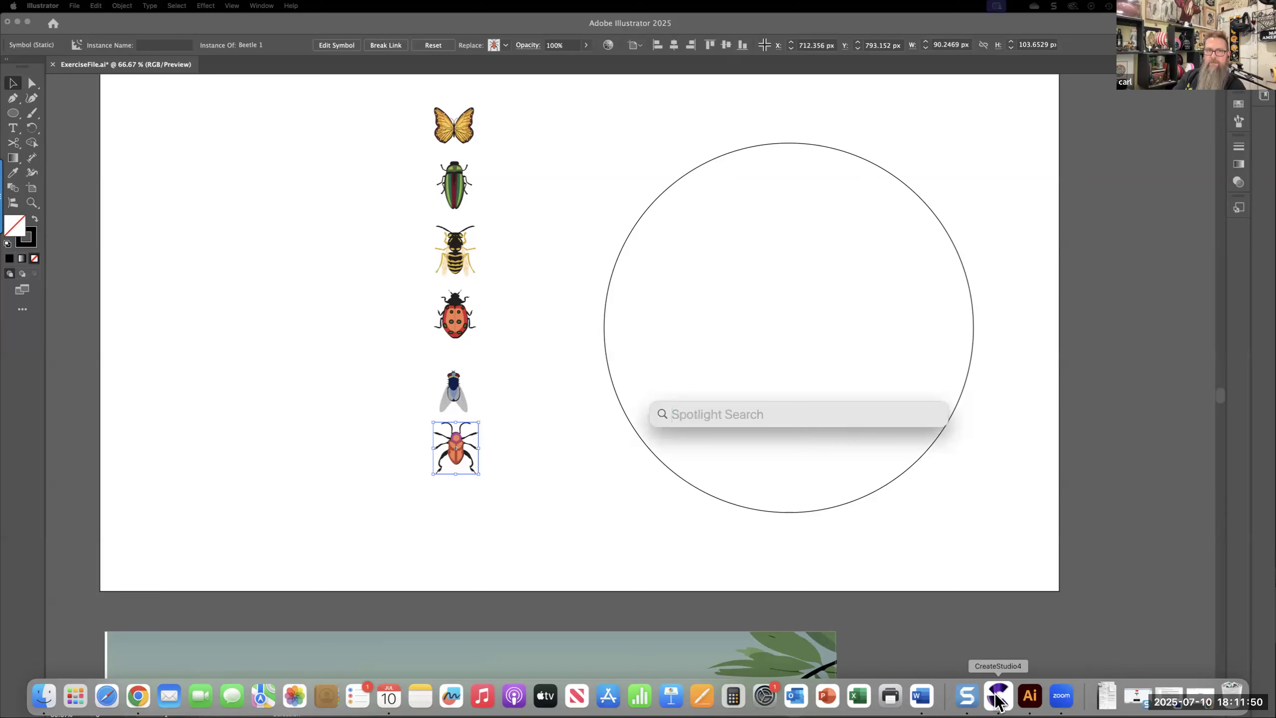
{"action": "type", "text": "mediaPlace3"}
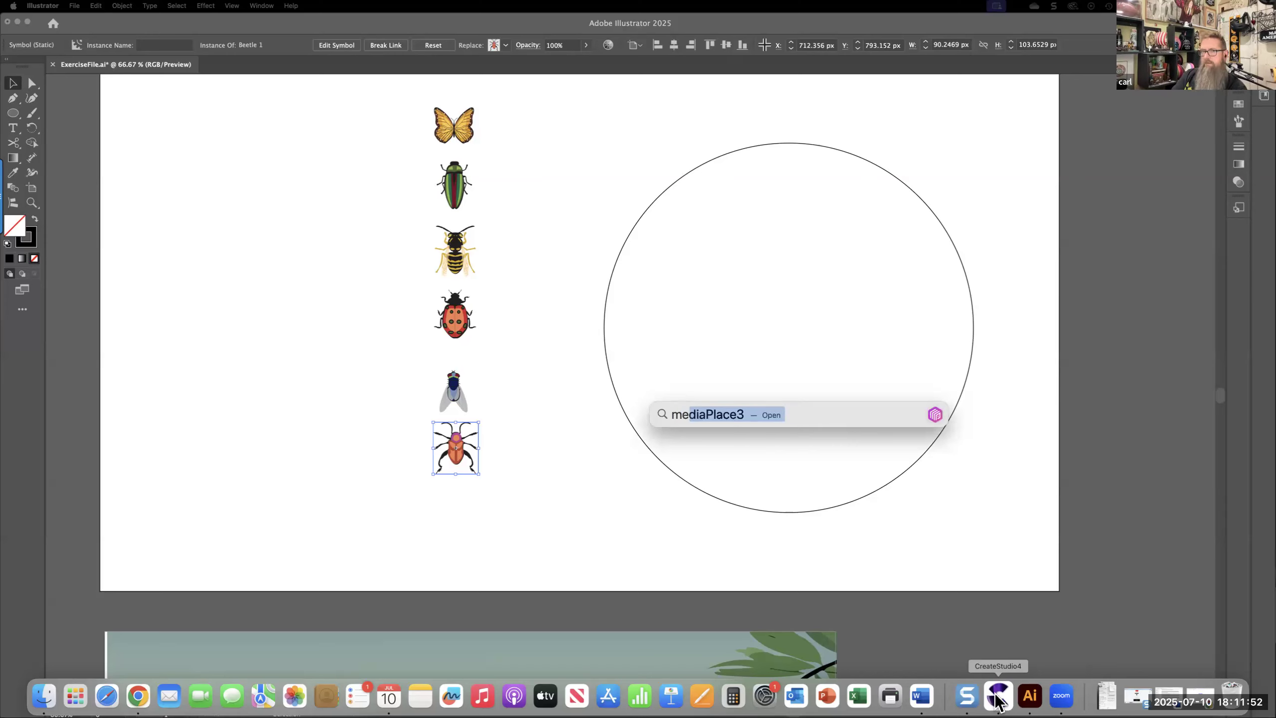
{"action": "key", "text": "Return"}
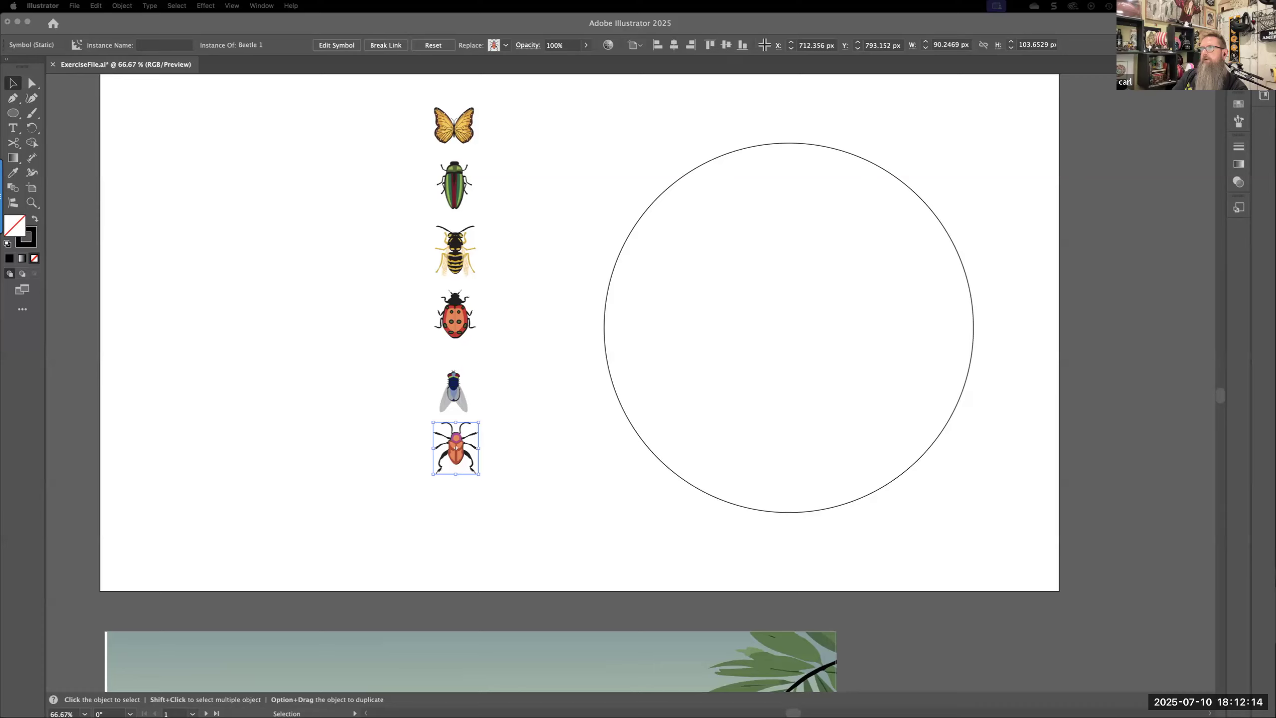
{"action": "key", "text": "XF86AudioRaiseVolume"}
{"action": "key", "text": "XF86AudioRaiseVolume"}
{"action": "key", "text": "XF86AudioRaiseVolume"}
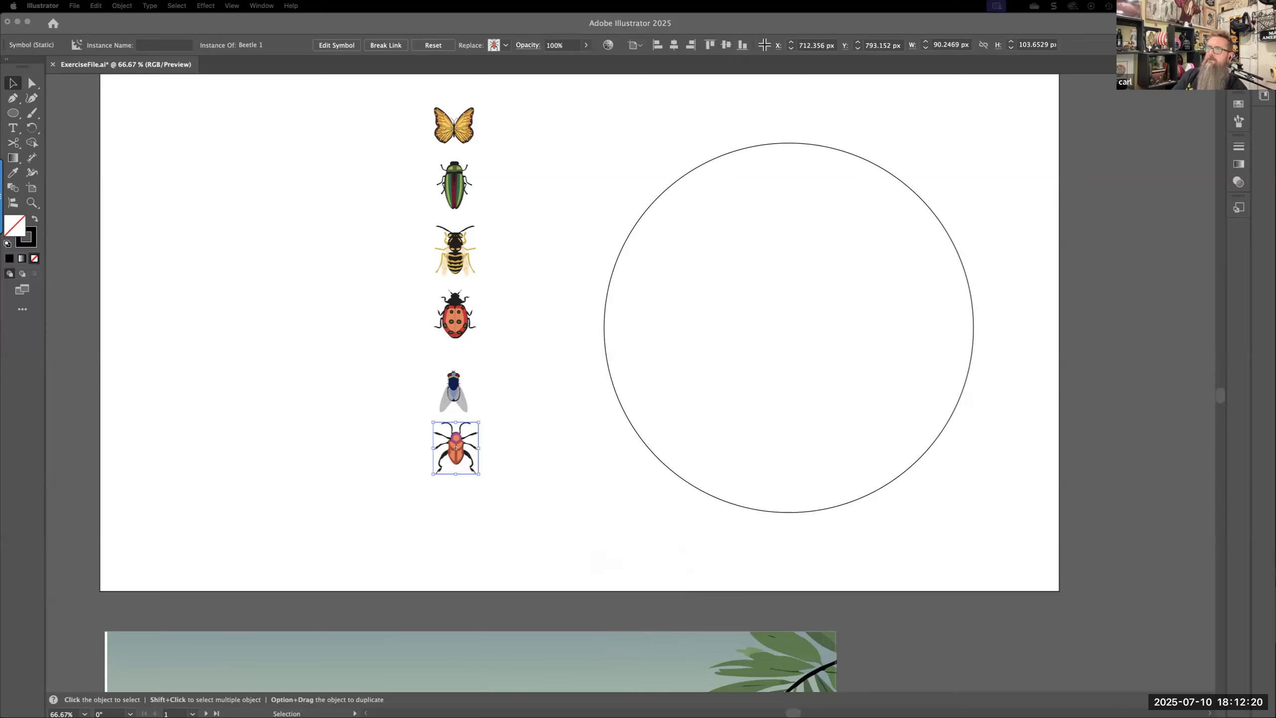
{"action": "key", "text": "XF86AudioRaiseVolume"}
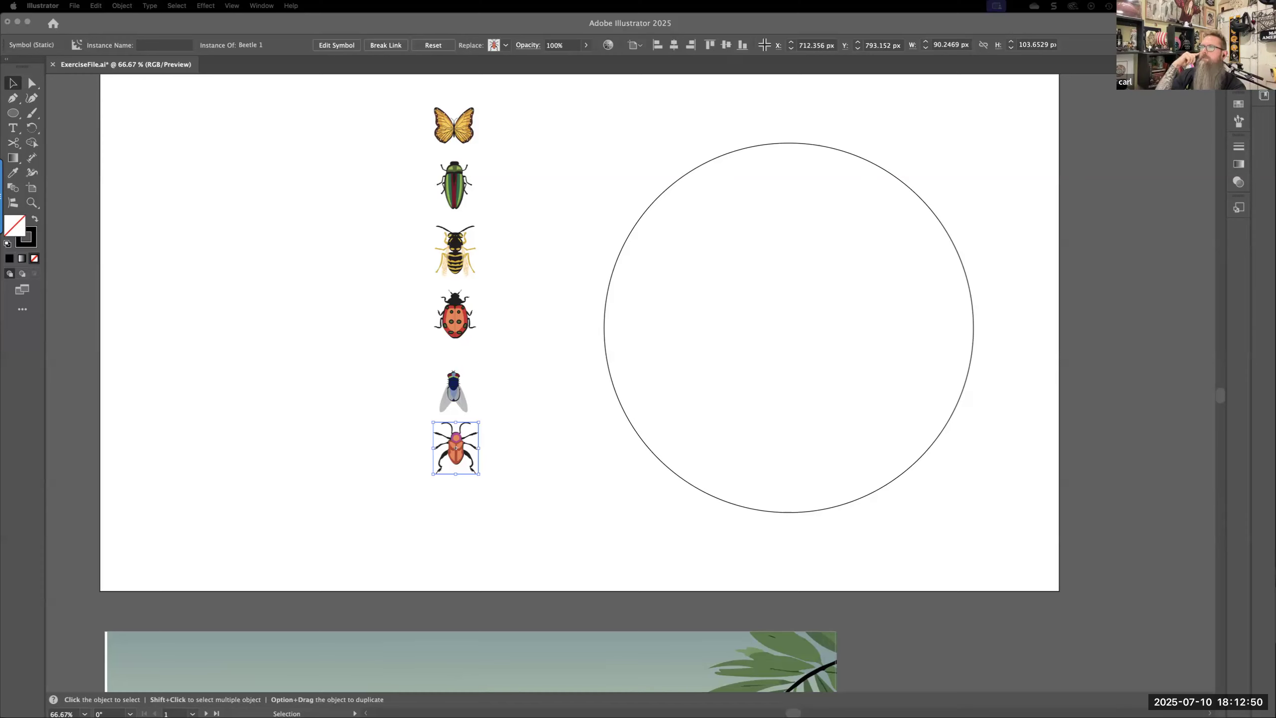
{"action": "mouse_move", "coordinate": [1275, 171]}
{"action": "left_mouse_down"}
{"action": "mouse_move", "coordinate": [1192, 173]}
{"action": "mouse_move", "coordinate": [1275, 169]}
{"action": "left_mouse_up"}
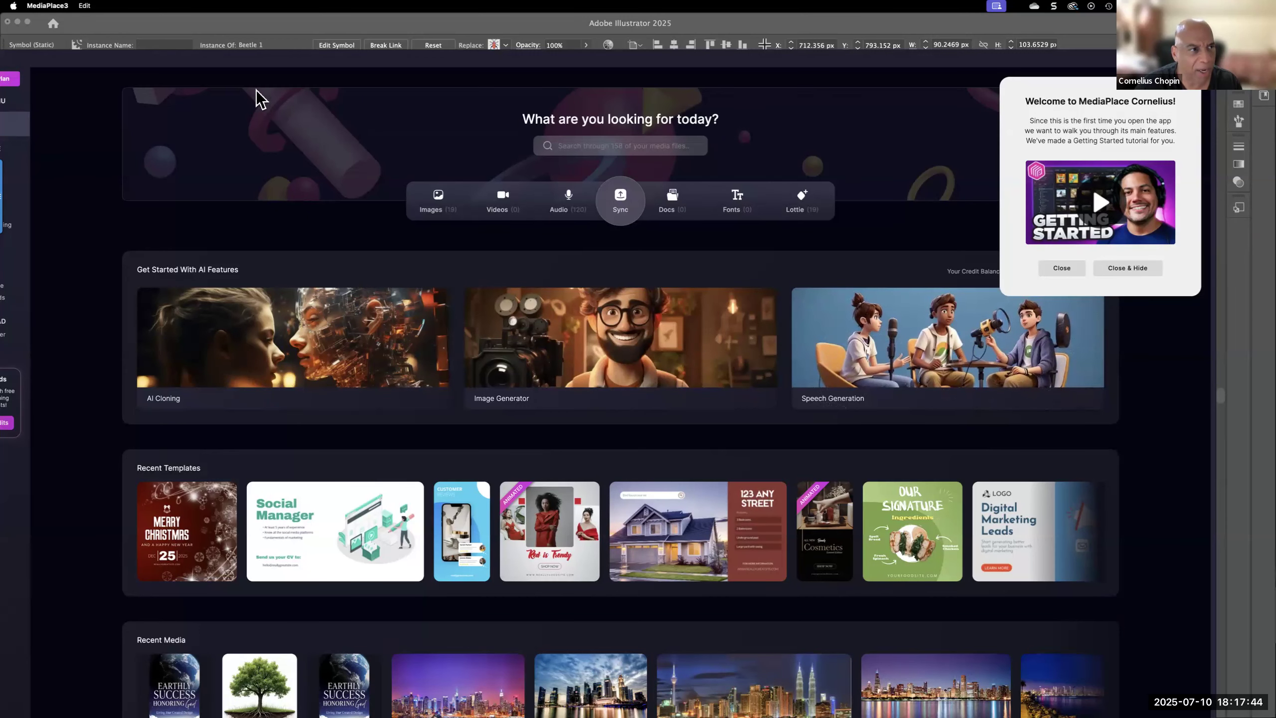
Move the MediaPlace3 window off this display, then bring CreateStudio4 forward and move its window away as well
{"action": "left_click_drag", "start_coordinate": [245, 66], "coordinate": [293, 59]}
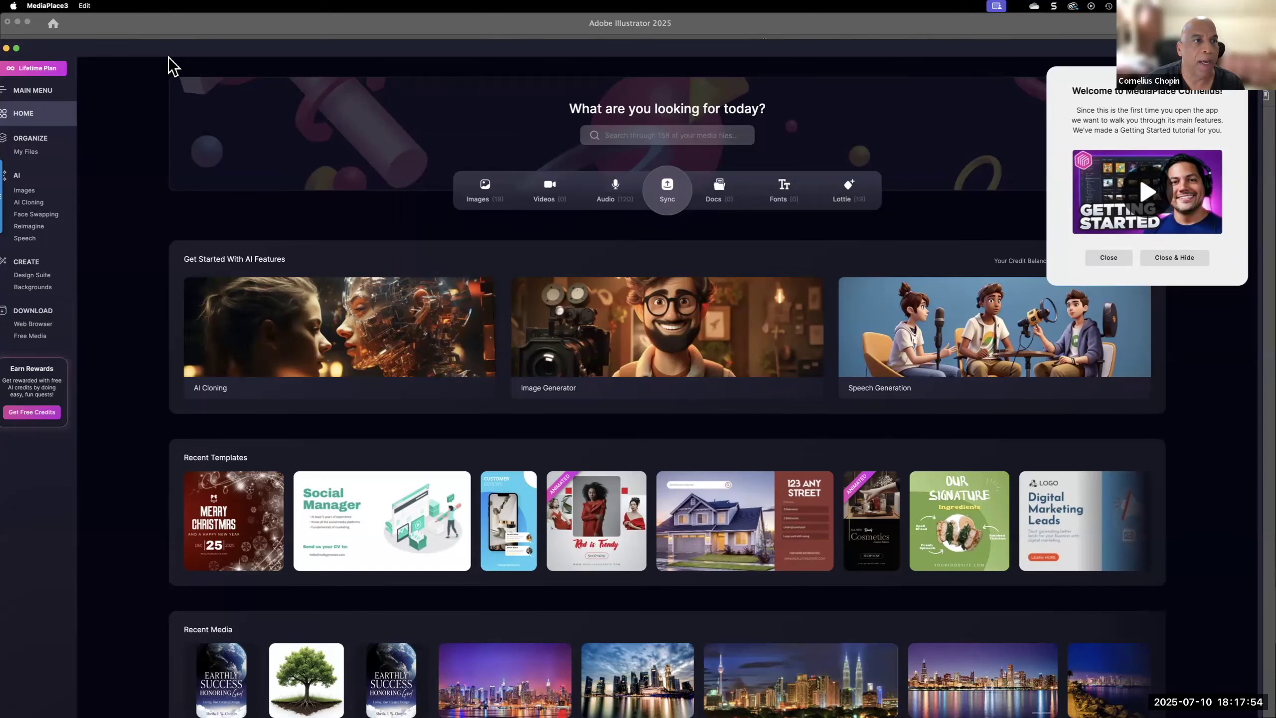
{"action": "left_click_drag", "start_coordinate": [190, 53], "coordinate": [1275, 150]}
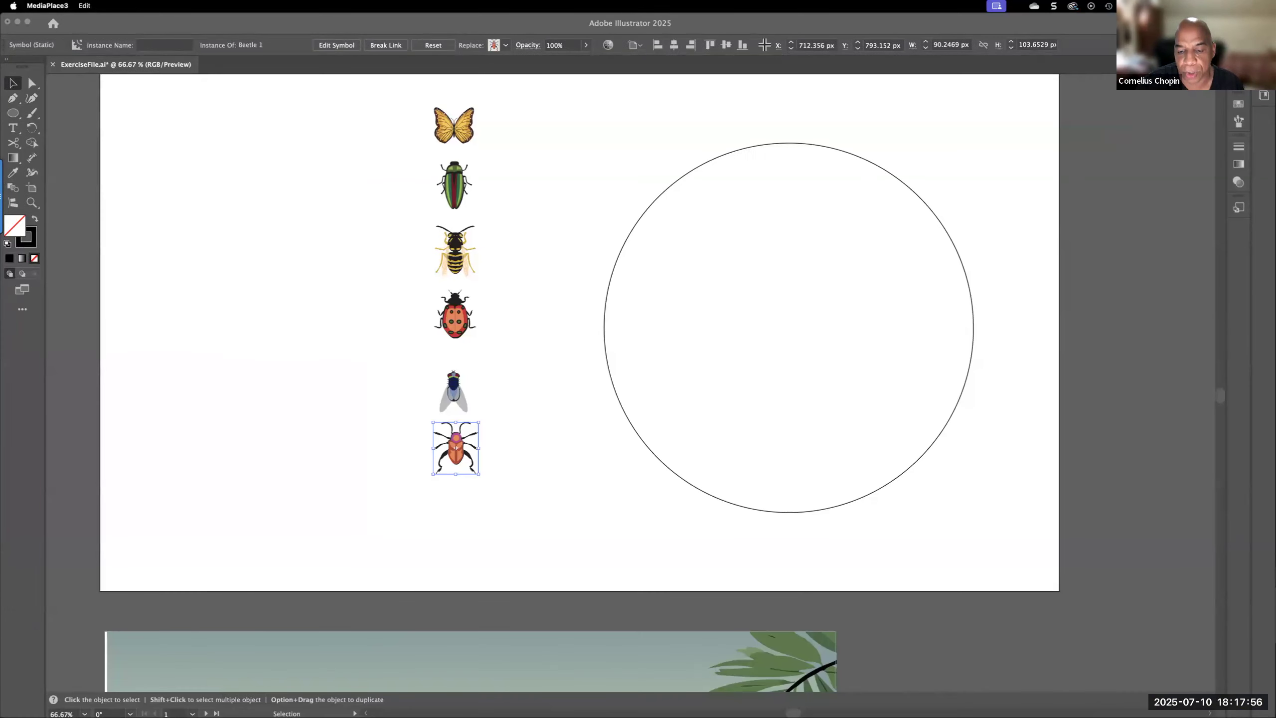
{"action": "mouse_move", "coordinate": [836, 702]}
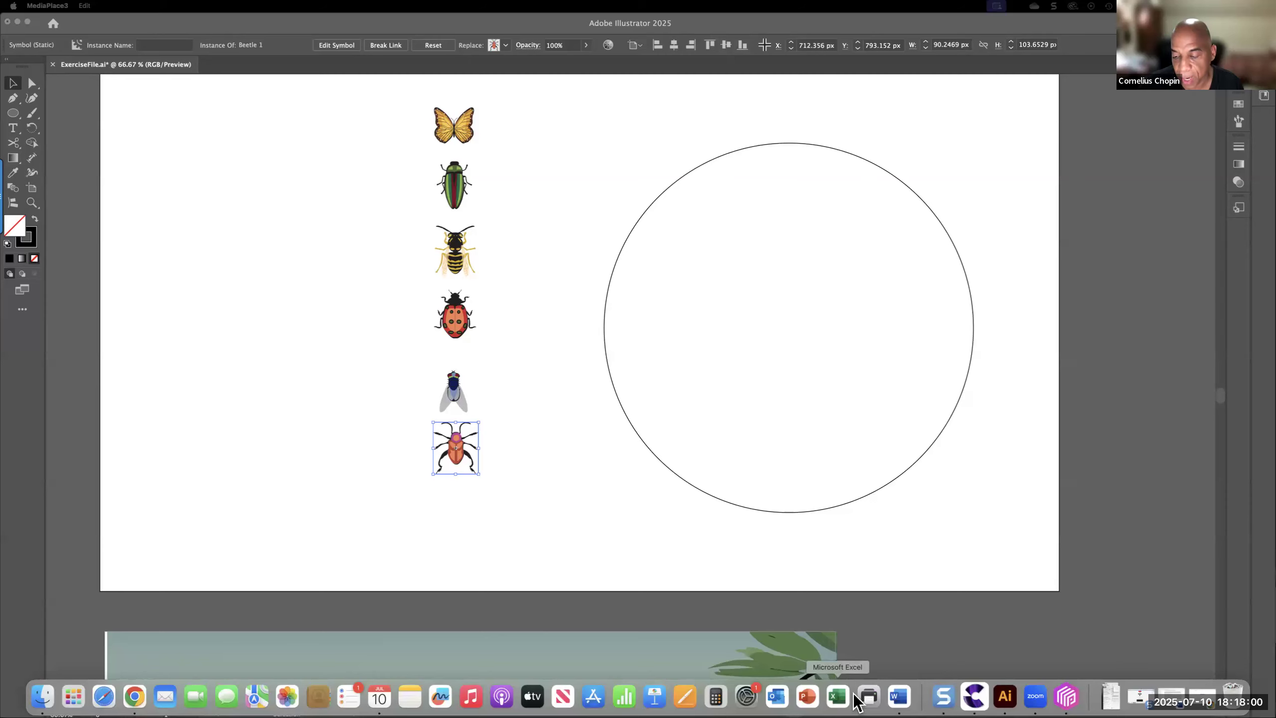
{"action": "left_click", "coordinate": [973, 696]}
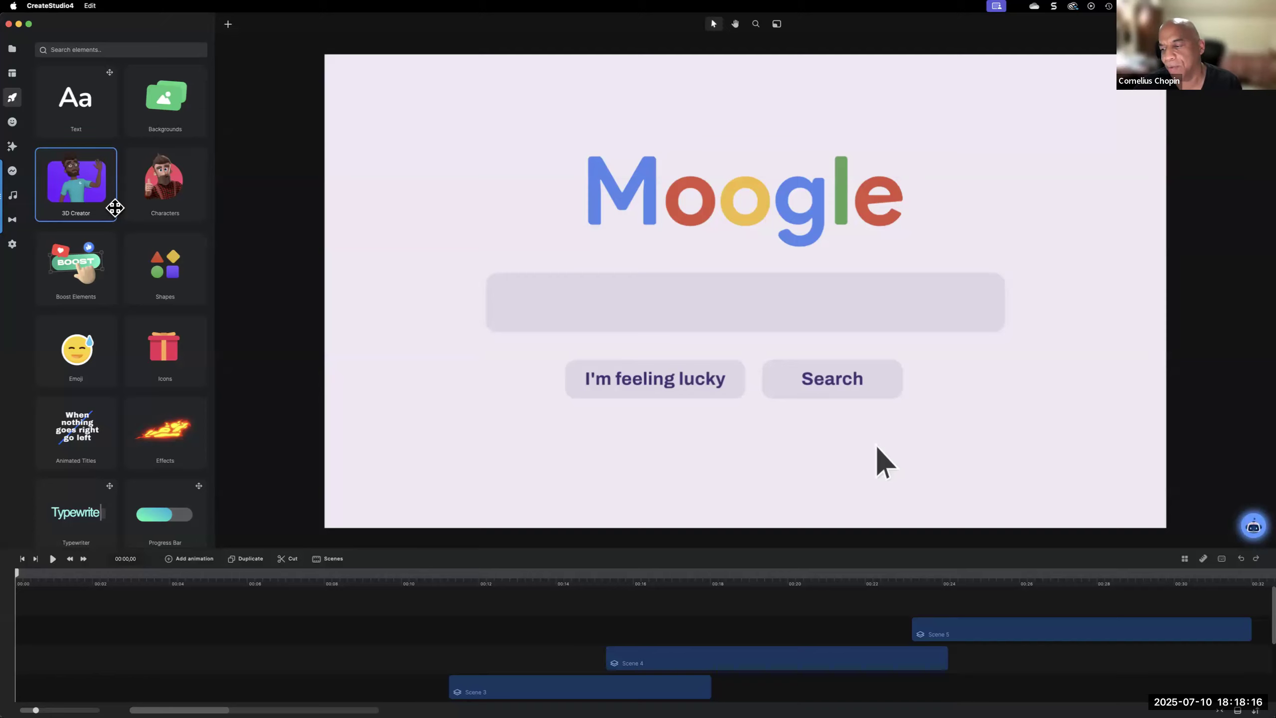
{"action": "left_click_drag", "start_coordinate": [268, 24], "coordinate": [1273, 201]}
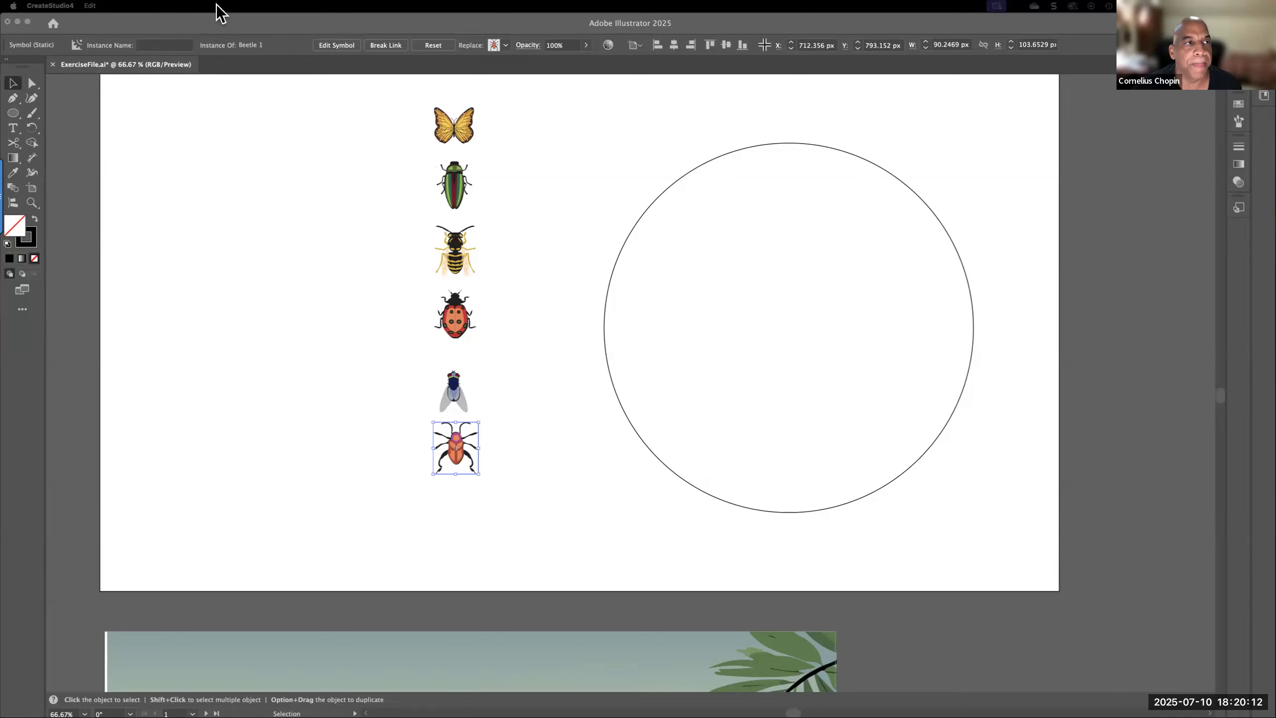
Return to Adobe Illustrator and review the list of available symbol libraries
{"action": "left_click", "coordinate": [281, 115]}
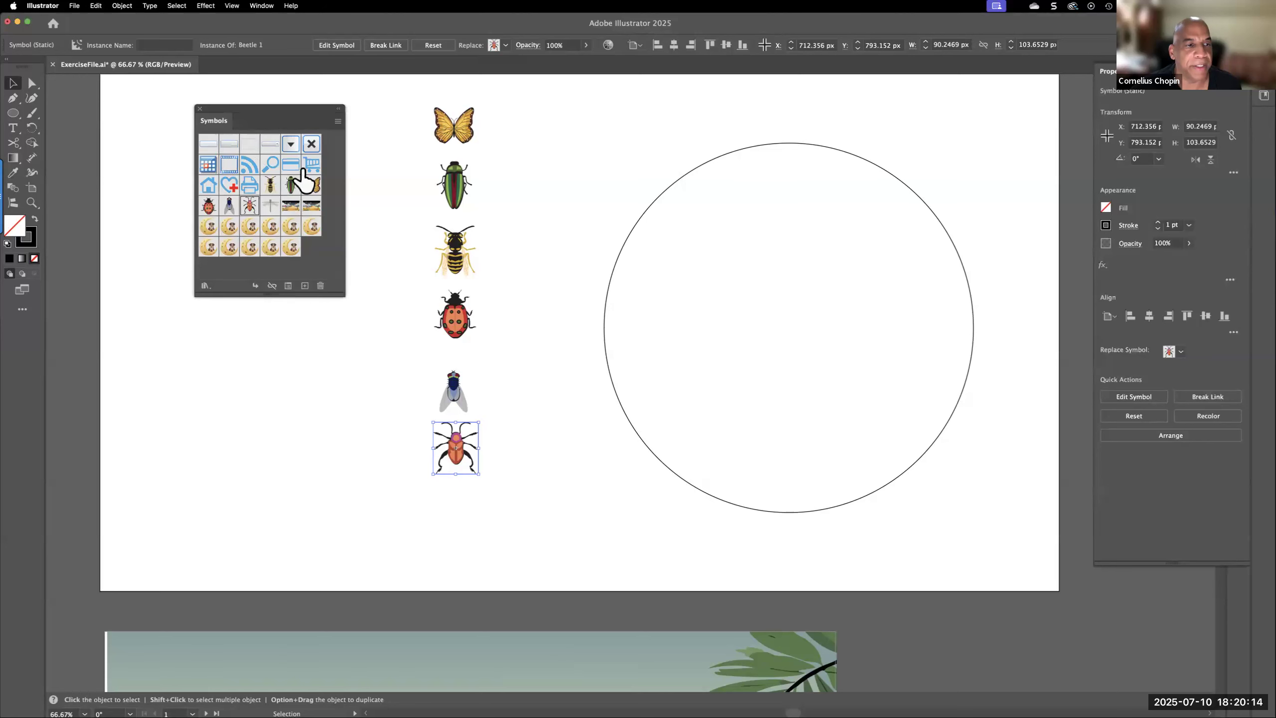
{"action": "left_click", "coordinate": [261, 6]}
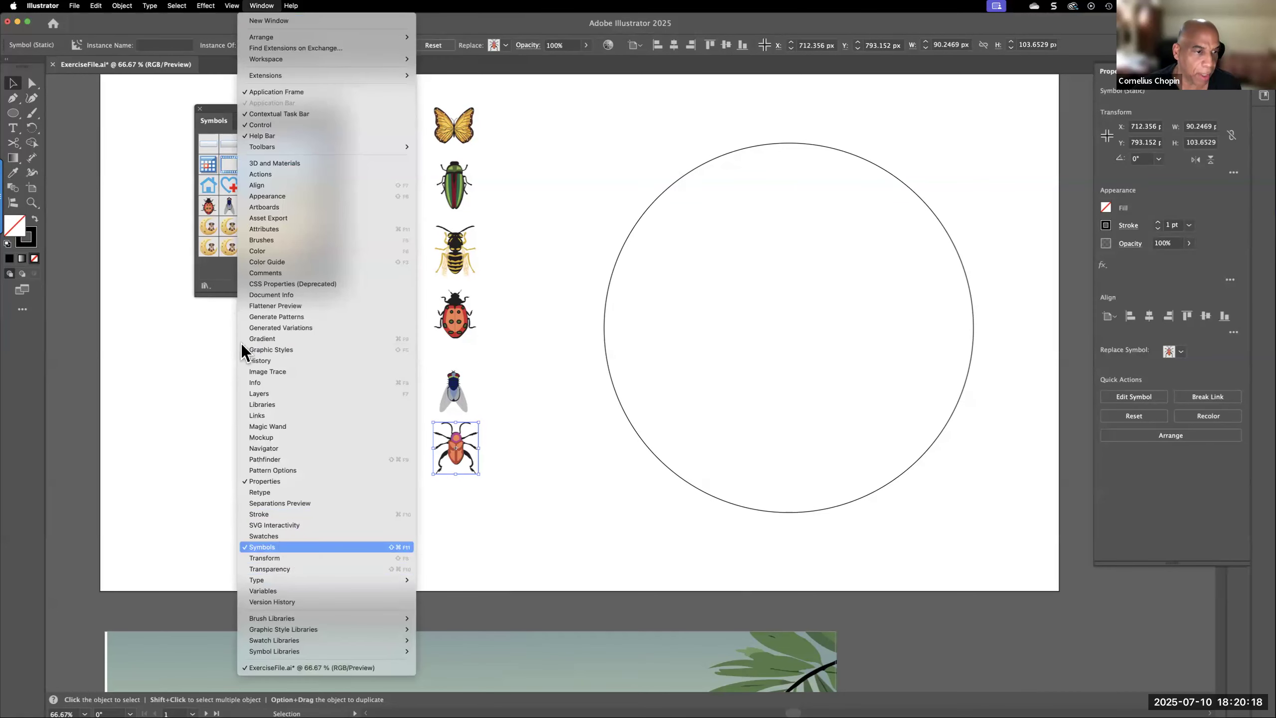
{"action": "left_click", "coordinate": [227, 281]}
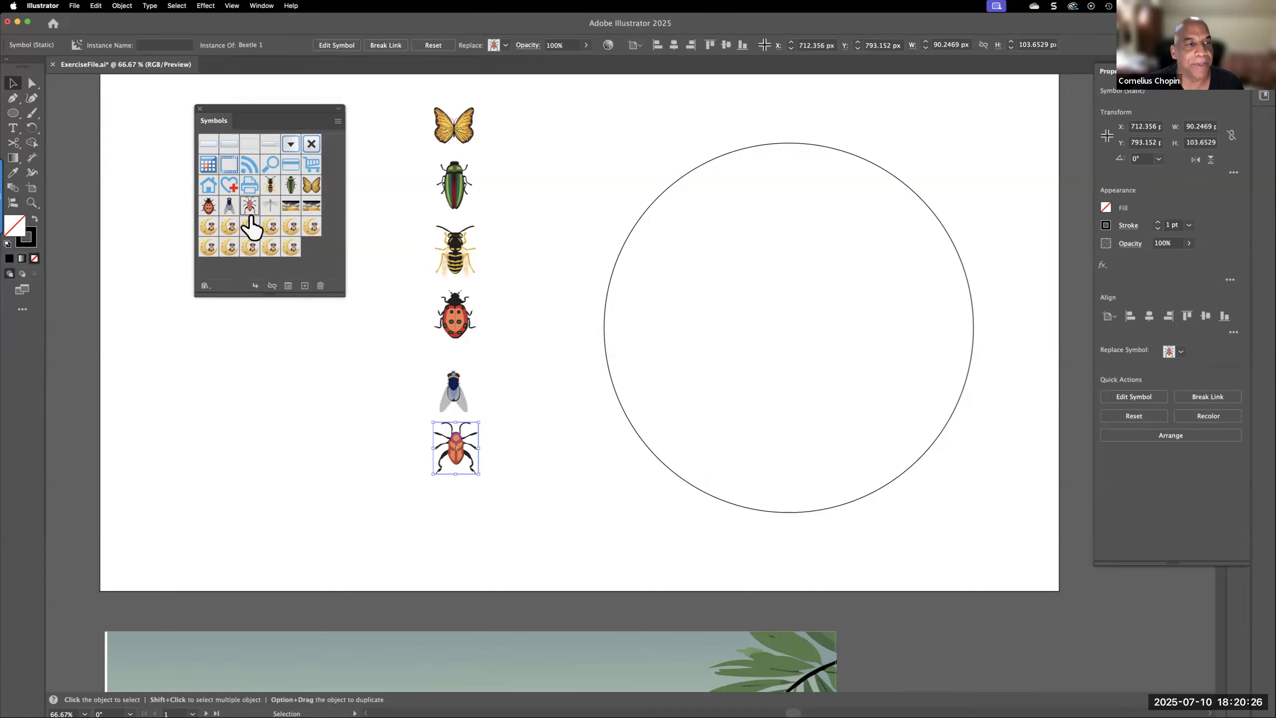
{"action": "left_click", "coordinate": [205, 285]}
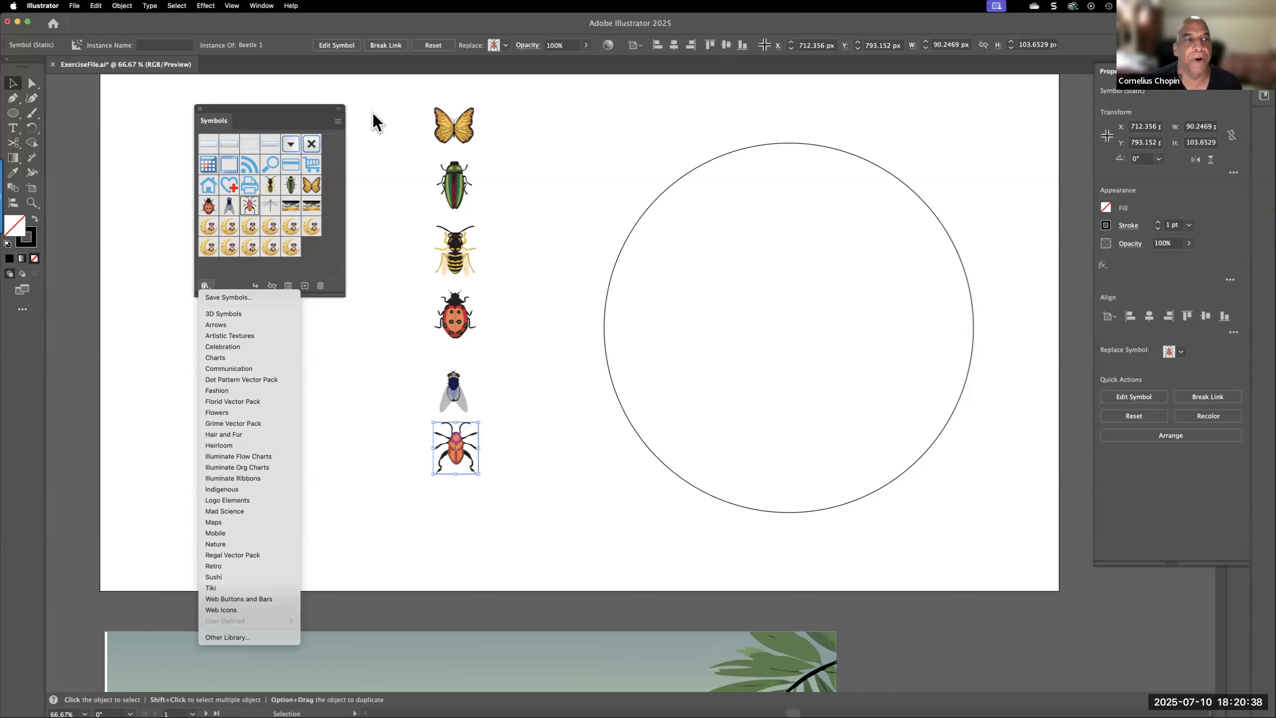
{"action": "left_click", "coordinate": [301, 119]}
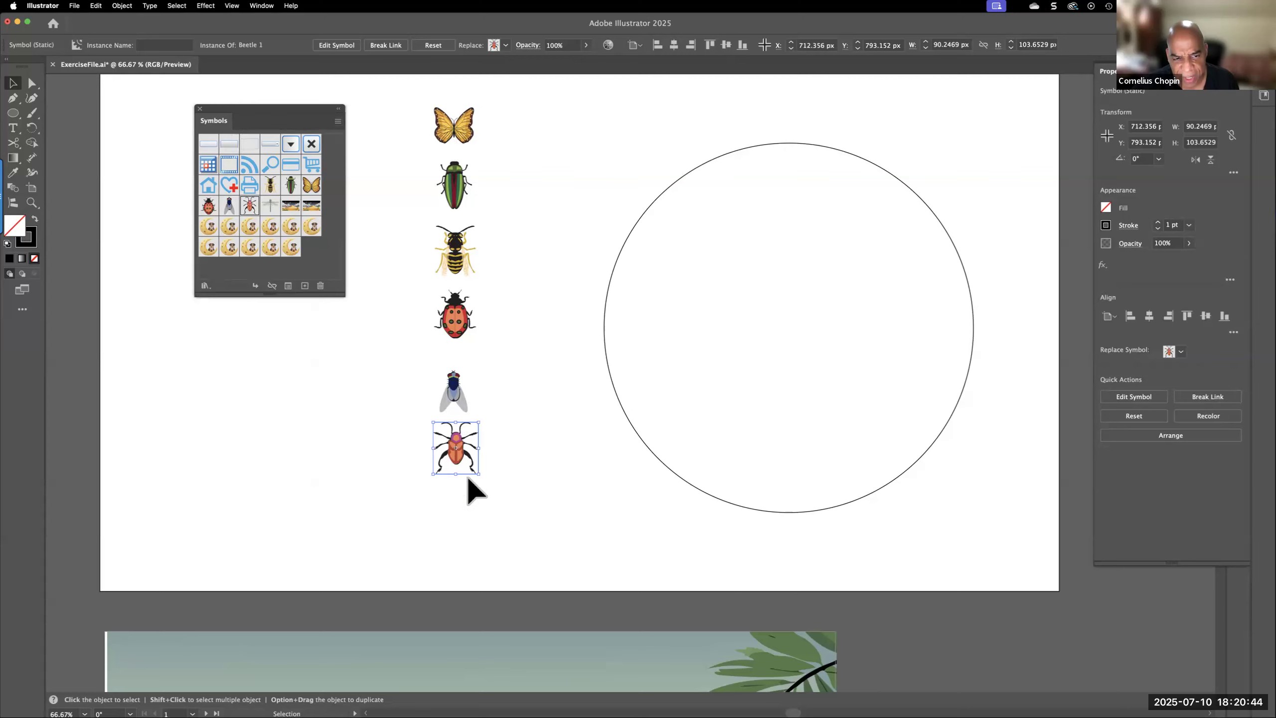
Close the Symbols panel and attach all six insect symbols to the large circle with the Objects on Path tool
{"action": "left_click", "coordinate": [639, 216]}
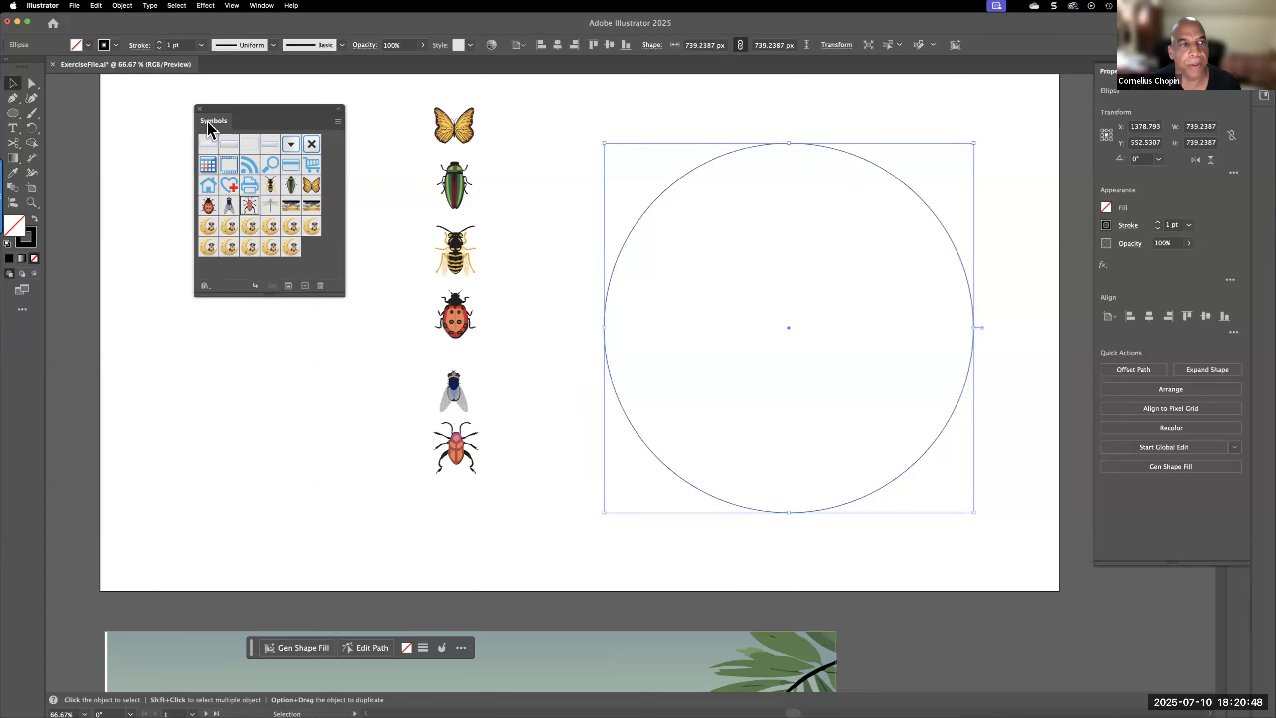
{"action": "left_click", "coordinate": [199, 108]}
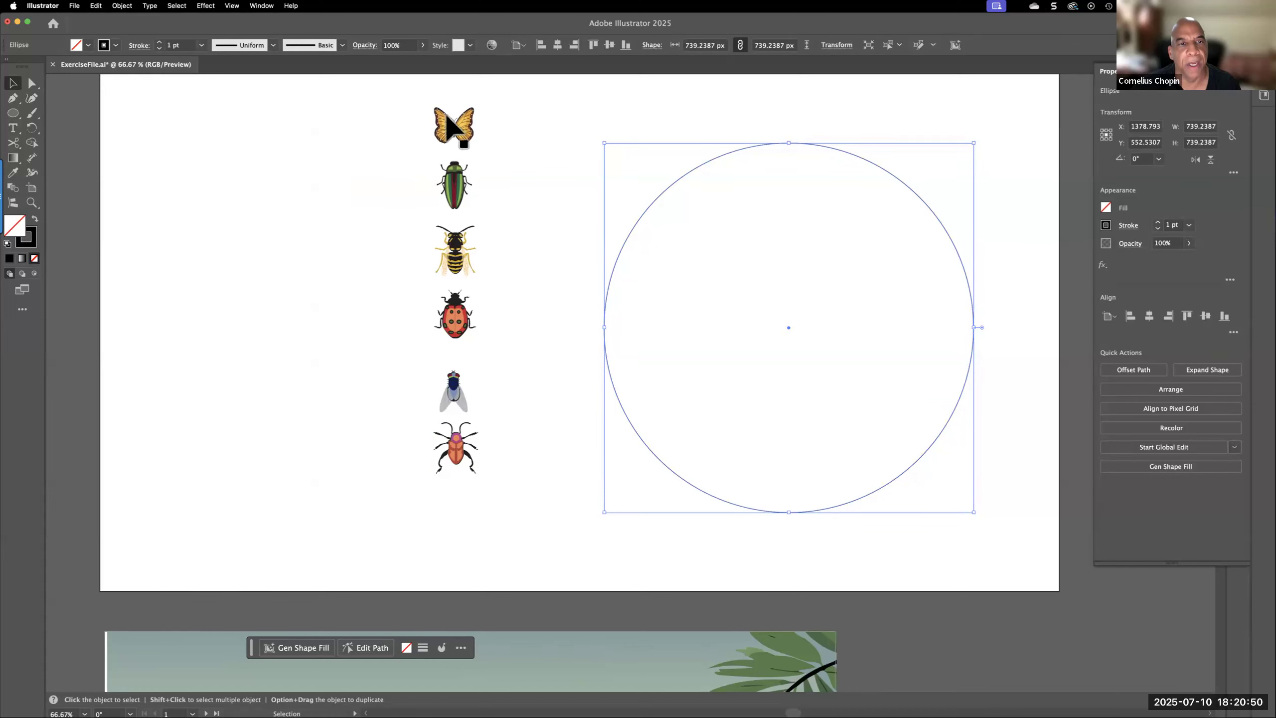
{"action": "left_click_drag", "start_coordinate": [523, 126], "coordinate": [1013, 549]}
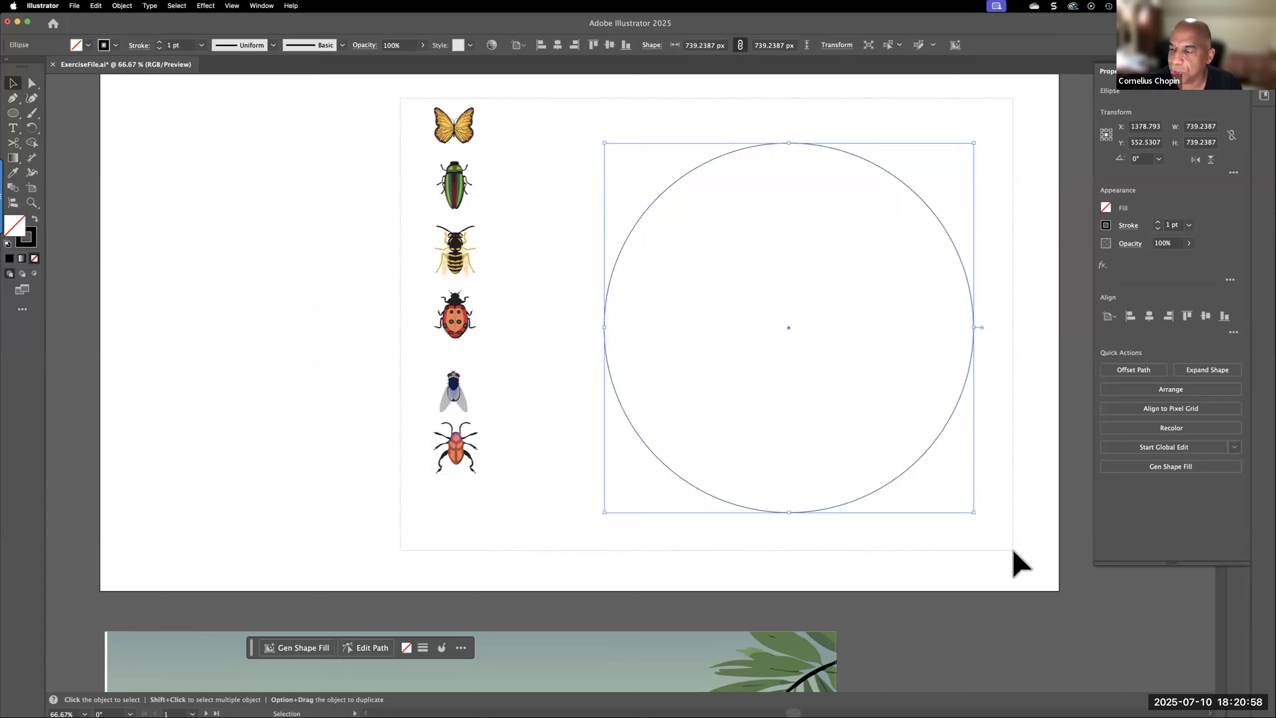
{"action": "left_click_drag", "start_coordinate": [1012, 550], "coordinate": [1012, 550]}
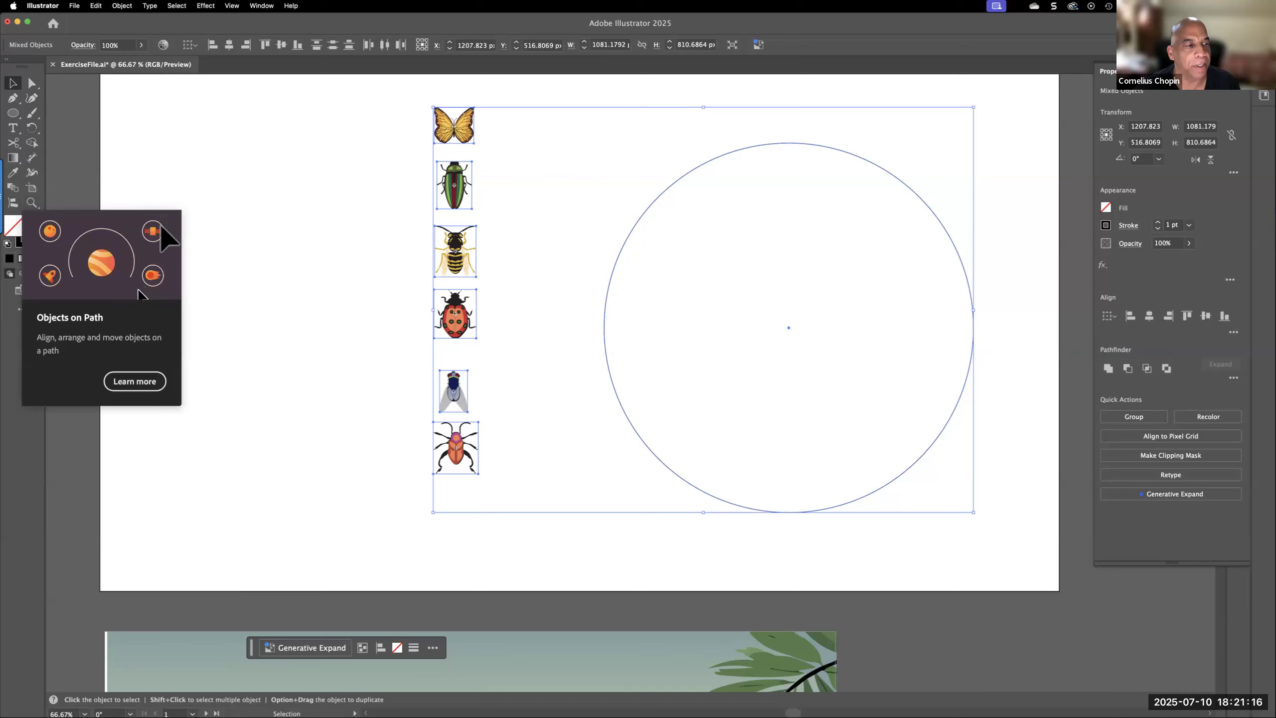
{"action": "left_click", "coordinate": [13, 203]}
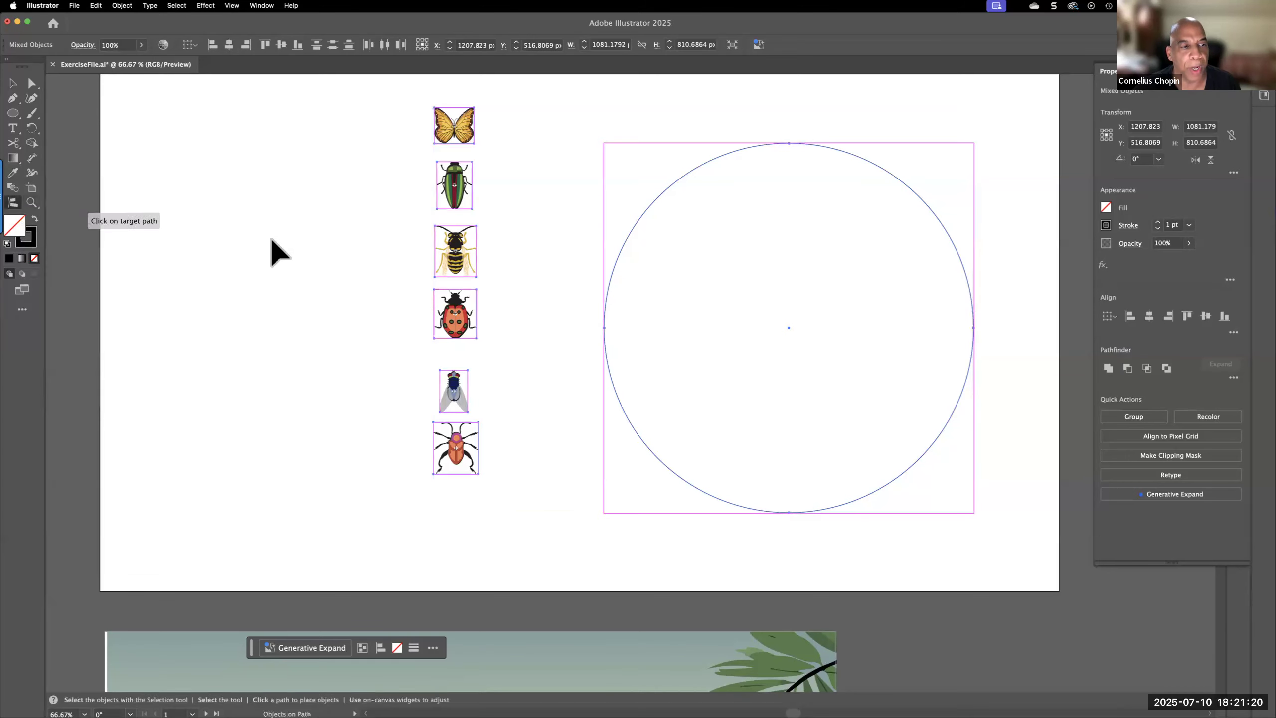
{"action": "left_click", "coordinate": [613, 271]}
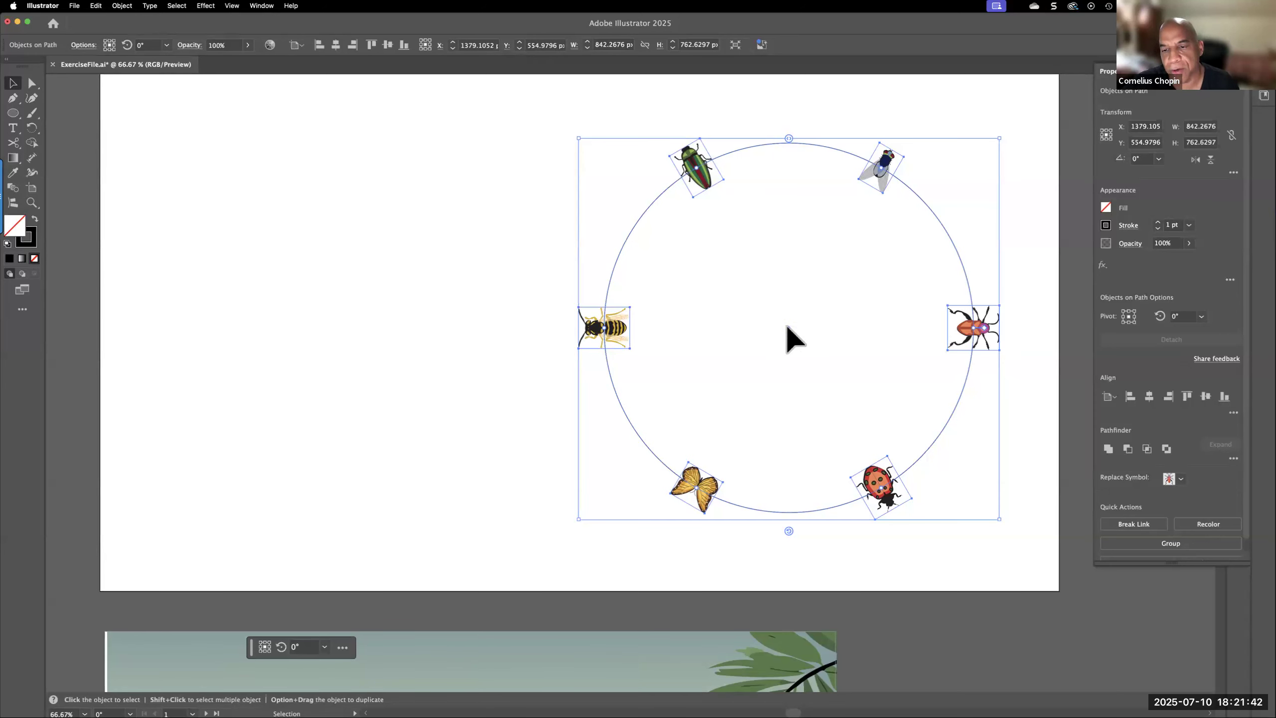
Move the insect circle to about X 995 px, then slide the fly to its lower-right point and the green beetle to its lower-left point
{"action": "left_click_drag", "start_coordinate": [787, 328], "coordinate": [596, 325]}
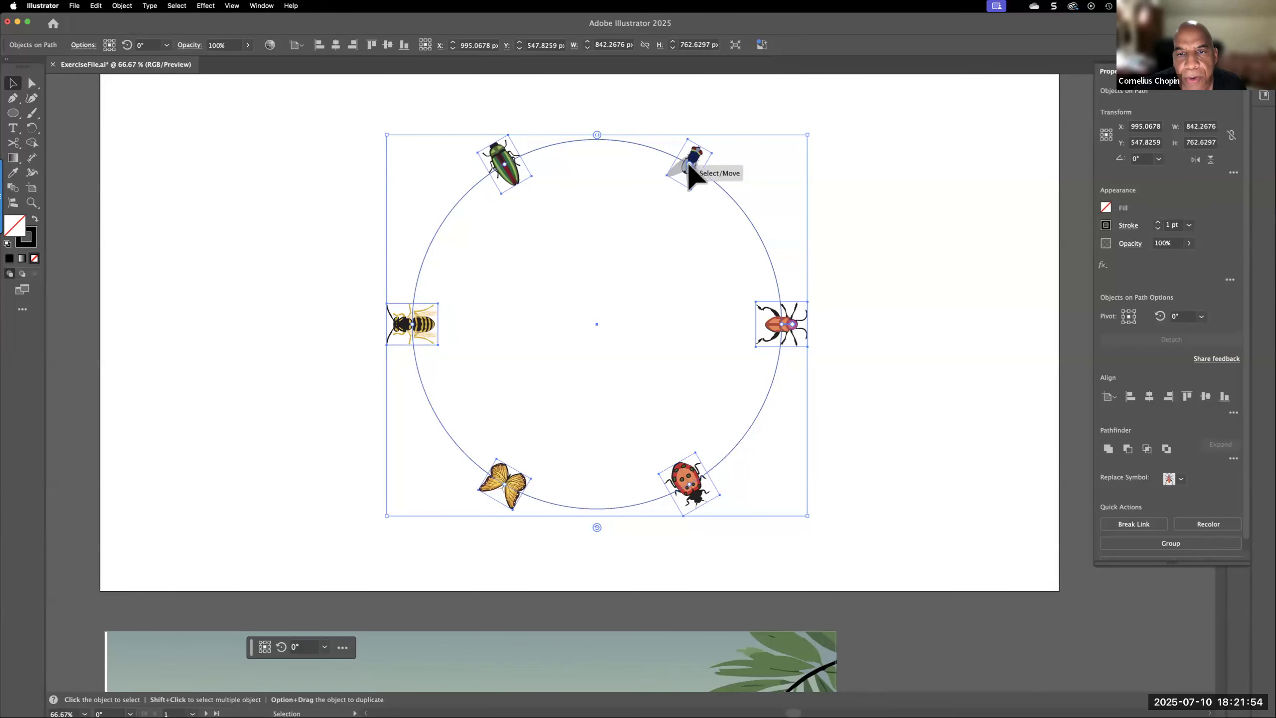
{"action": "mouse_move", "coordinate": [699, 170]}
{"action": "left_mouse_down"}
{"action": "mouse_move", "coordinate": [726, 218]}
{"action": "mouse_move", "coordinate": [699, 171]}
{"action": "left_mouse_up"}
{"action": "left_click_drag", "start_coordinate": [614, 153], "coordinate": [690, 492]}
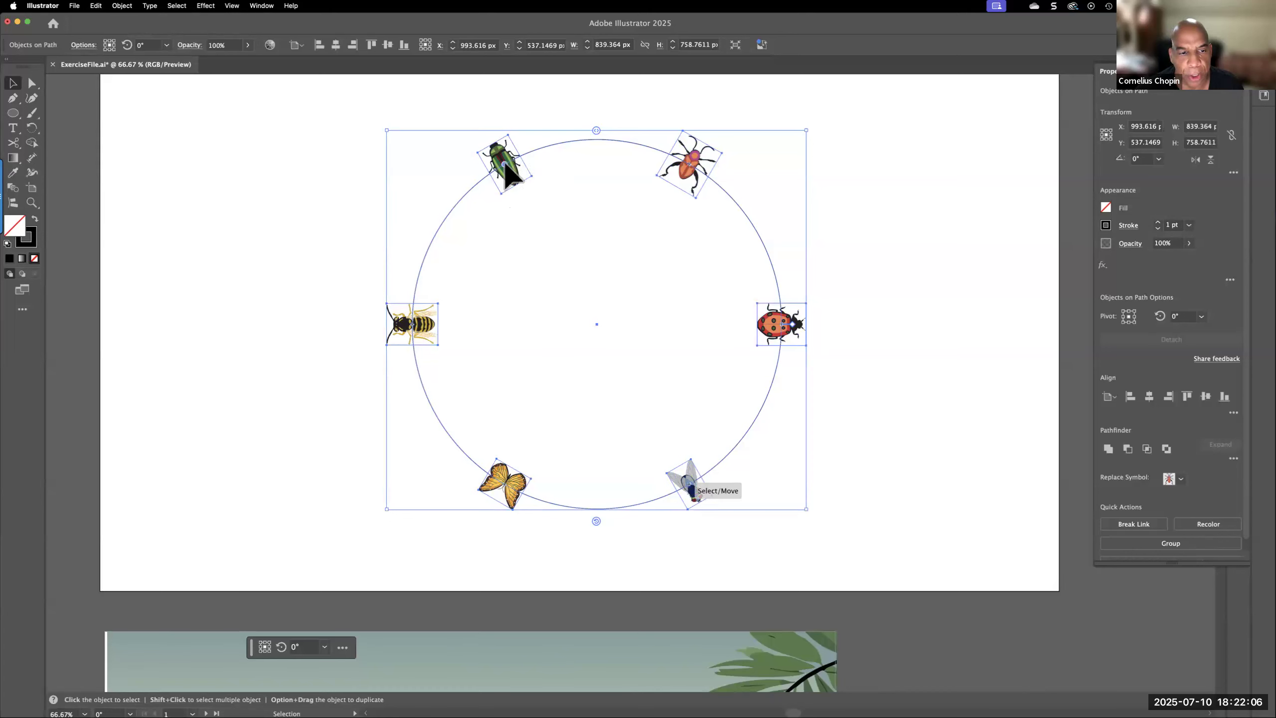
{"action": "left_click_drag", "start_coordinate": [503, 161], "coordinate": [514, 473]}
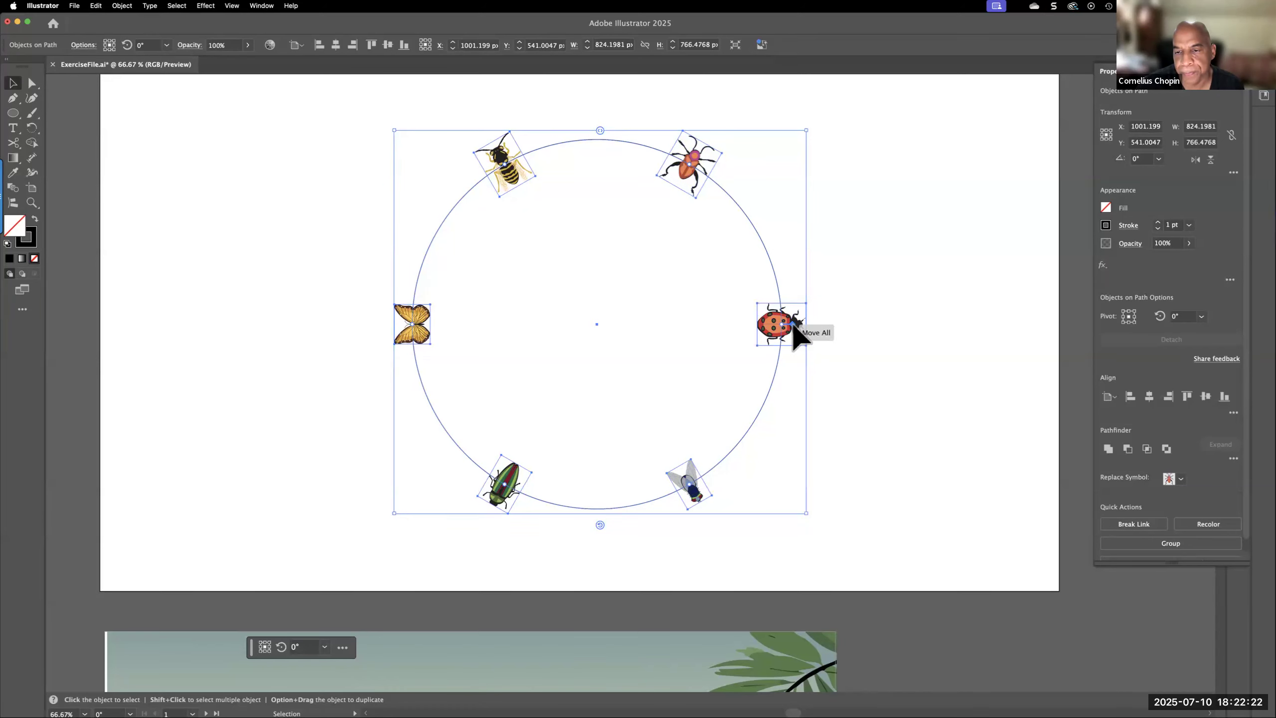
Shift all the insects slightly along the circle and resize the whole arrangement to about 838 × 742 px
{"action": "mouse_move", "coordinate": [791, 321]}
{"action": "left_mouse_down"}
{"action": "mouse_move", "coordinate": [773, 393]}
{"action": "mouse_move", "coordinate": [718, 475]}
{"action": "mouse_move", "coordinate": [557, 507]}
{"action": "mouse_move", "coordinate": [457, 442]}
{"action": "mouse_move", "coordinate": [673, 538]}
{"action": "mouse_move", "coordinate": [802, 327]}
{"action": "left_mouse_up"}
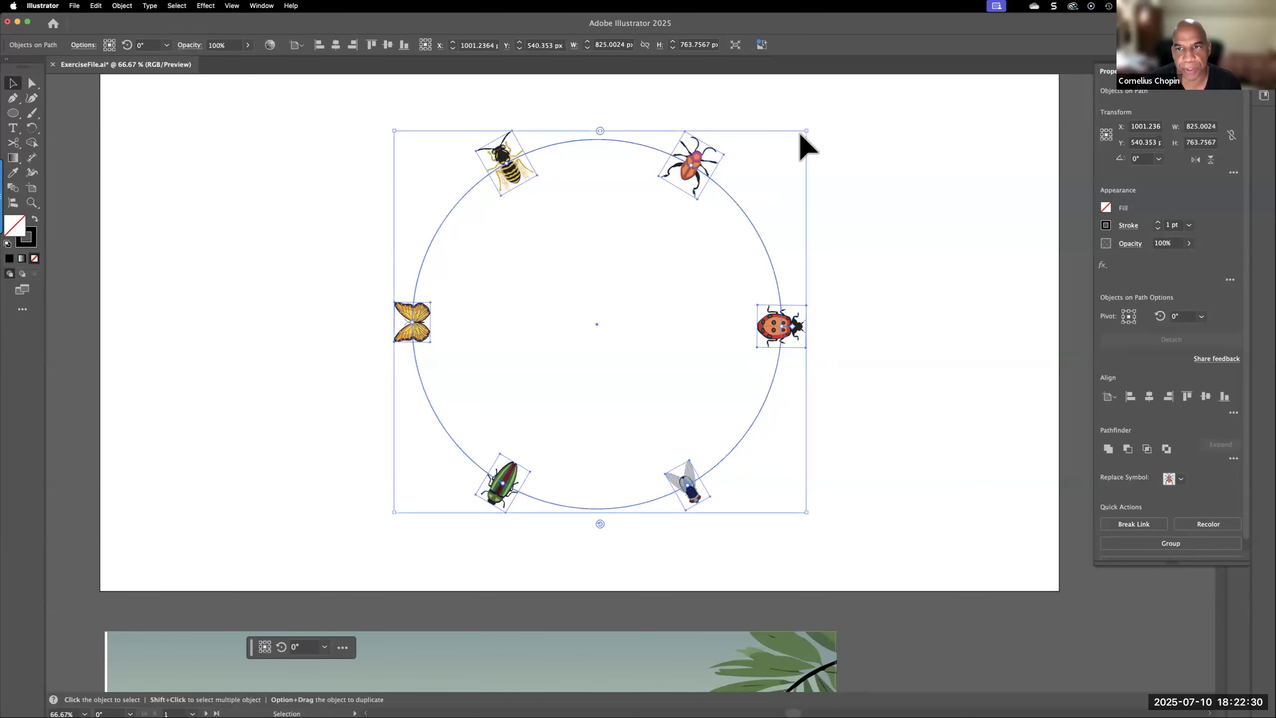
{"action": "mouse_move", "coordinate": [806, 130]}
{"action": "left_mouse_down"}
{"action": "mouse_move", "coordinate": [666, 250]}
{"action": "mouse_move", "coordinate": [839, 153]}
{"action": "mouse_move", "coordinate": [811, 154]}
{"action": "mouse_move", "coordinate": [812, 142]}
{"action": "left_mouse_up"}
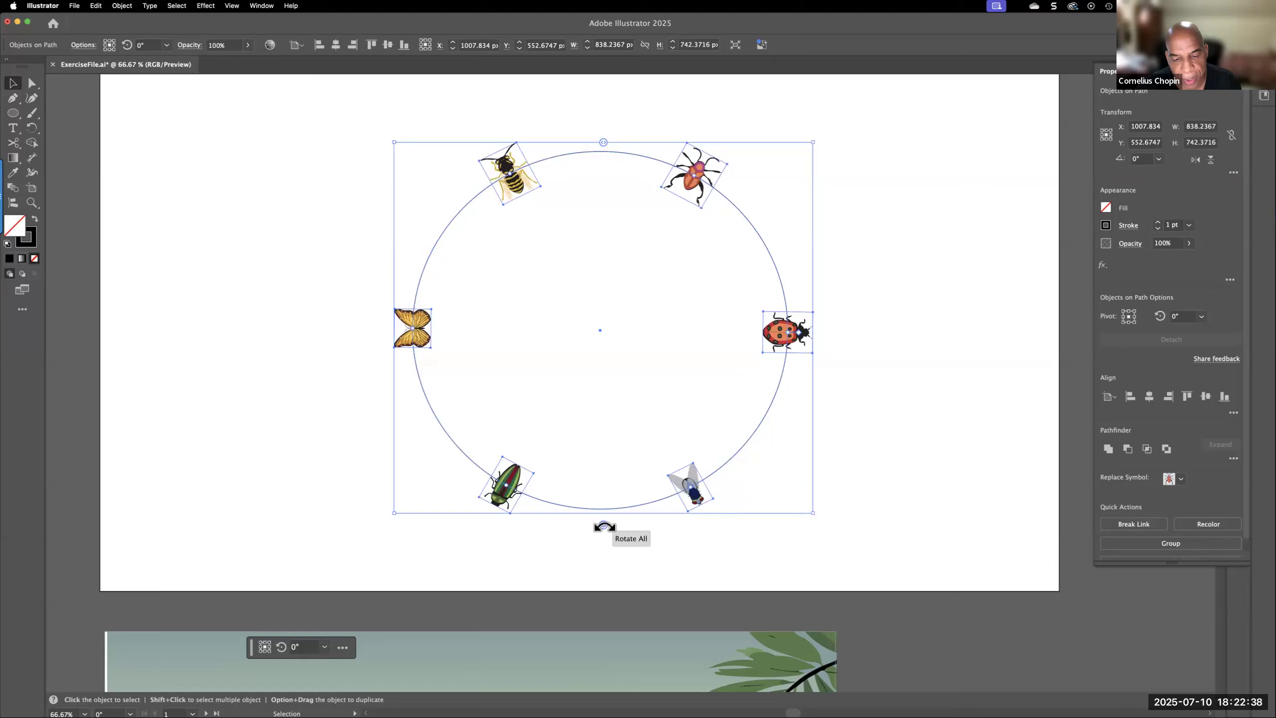
Rotate all the insects together on the path to an angle of about 265.77°
{"action": "mouse_move", "coordinate": [603, 527]}
{"action": "left_mouse_down"}
{"action": "mouse_move", "coordinate": [629, 522]}
{"action": "mouse_move", "coordinate": [551, 525]}
{"action": "mouse_move", "coordinate": [622, 522]}
{"action": "left_mouse_up"}
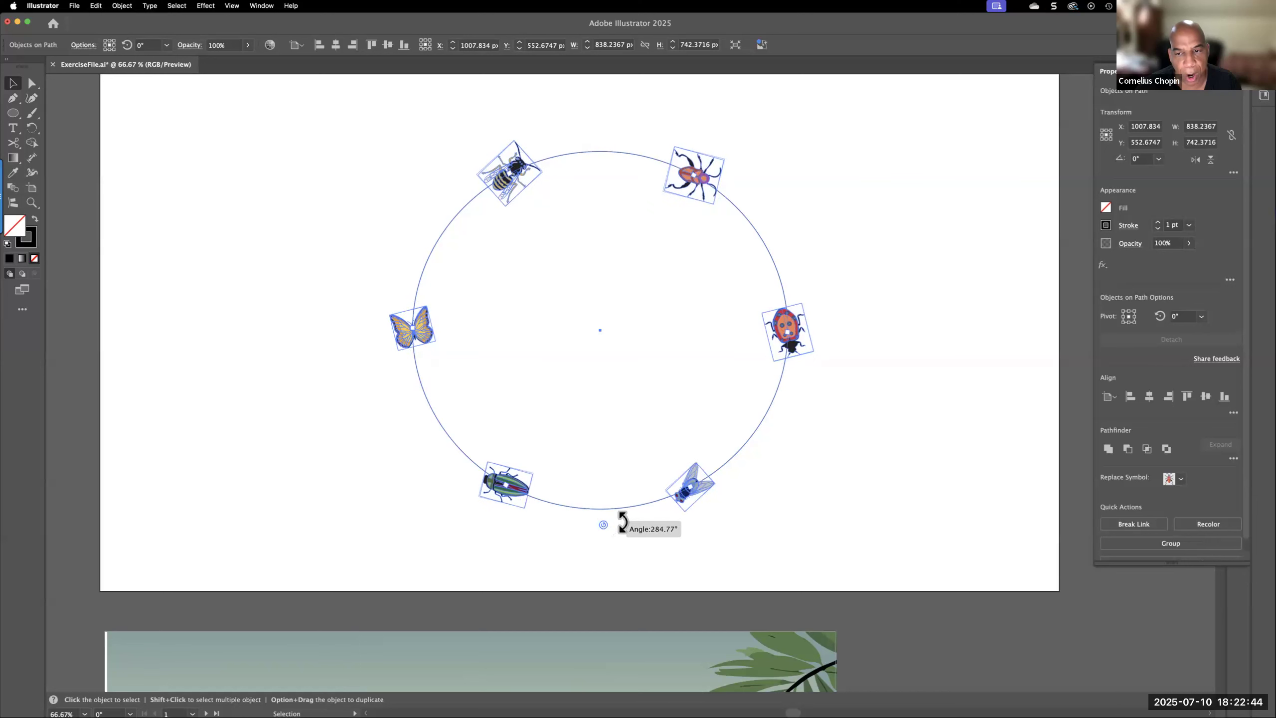
{"action": "mouse_move", "coordinate": [622, 521]}
{"action": "left_mouse_down"}
{"action": "mouse_move", "coordinate": [643, 515]}
{"action": "mouse_move", "coordinate": [642, 531]}
{"action": "left_mouse_up"}
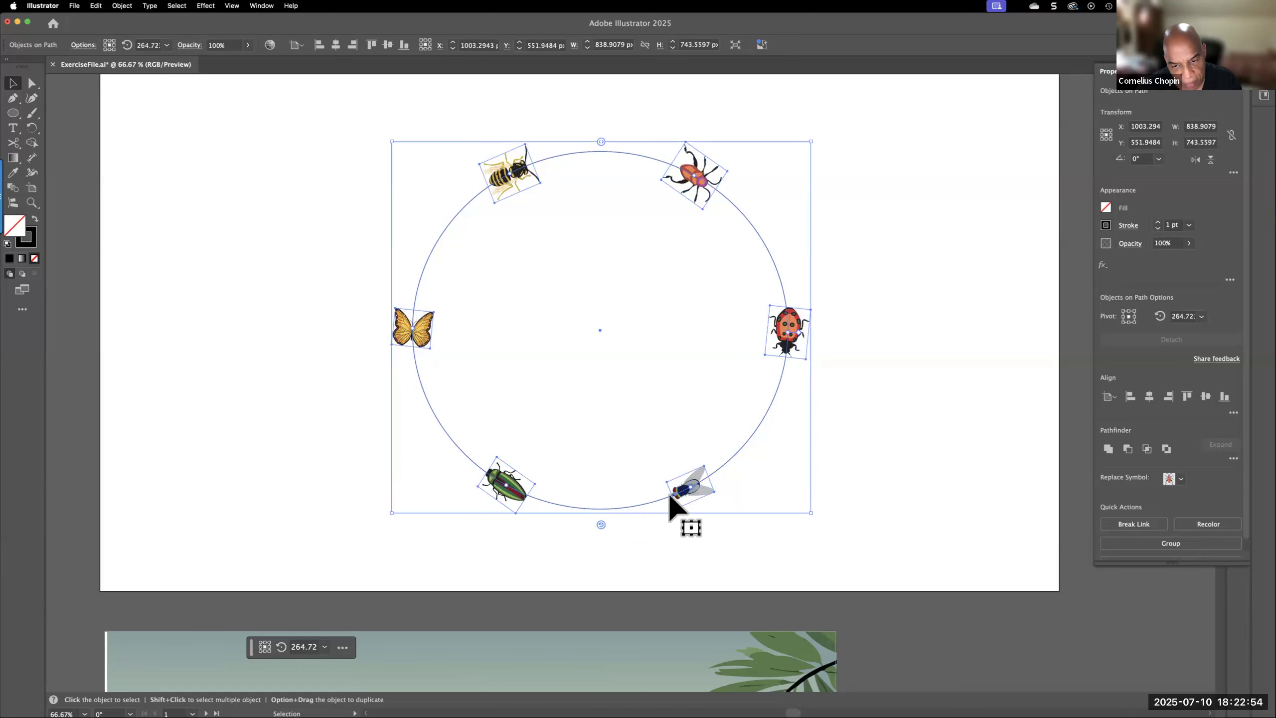
{"action": "left_click_drag", "start_coordinate": [601, 524], "coordinate": [692, 497]}
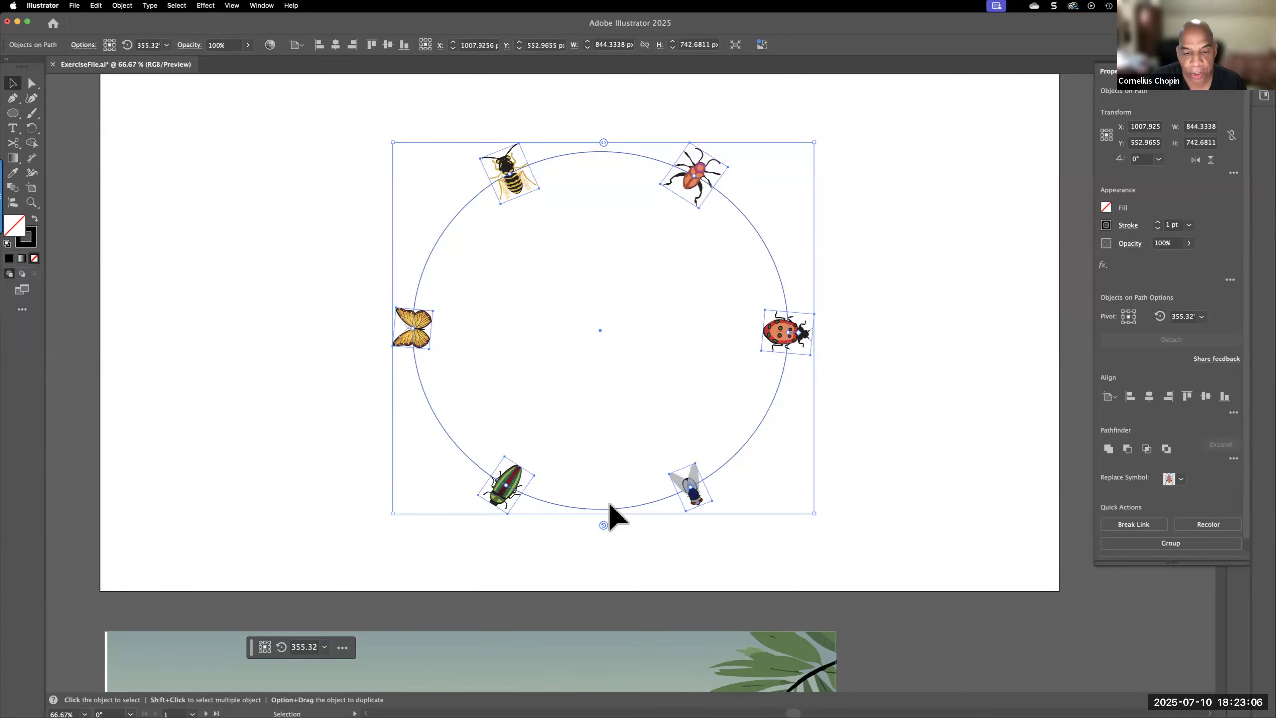
{"action": "left_click_drag", "start_coordinate": [603, 525], "coordinate": [596, 521]}
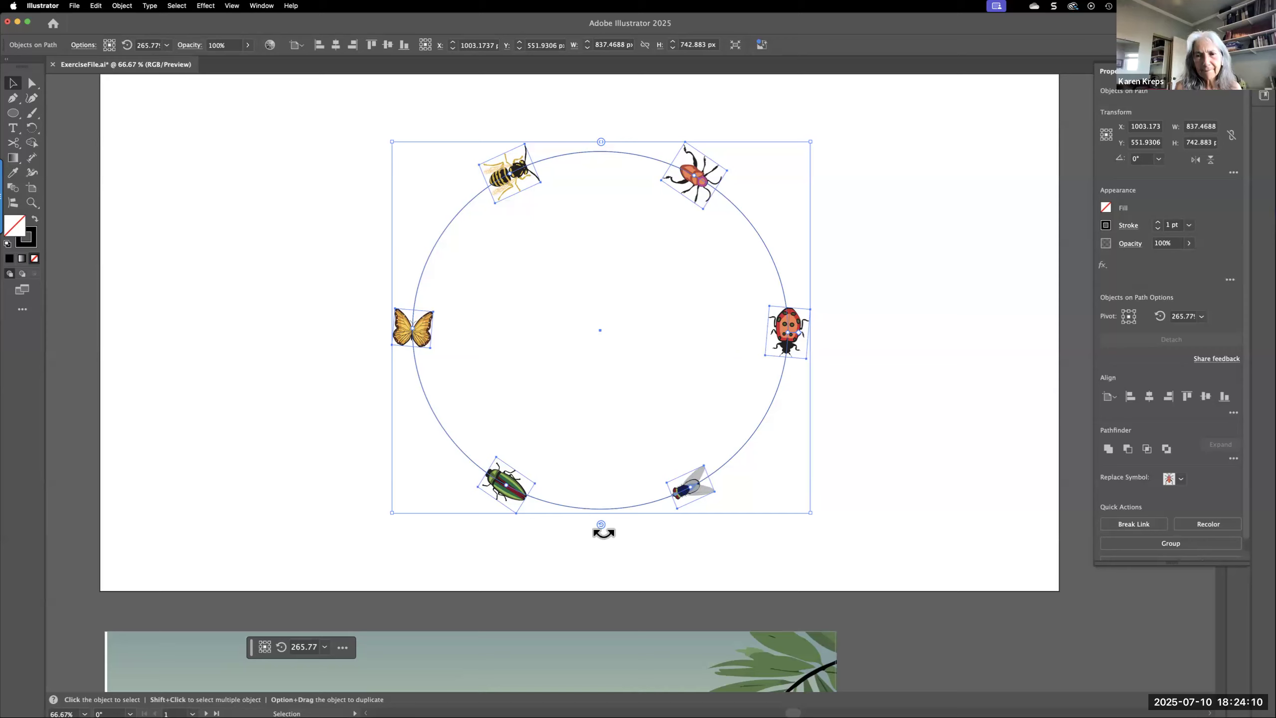
Select only the fly with the Direct Selection tool, then clear the selection
{"action": "left_click", "coordinate": [676, 528]}
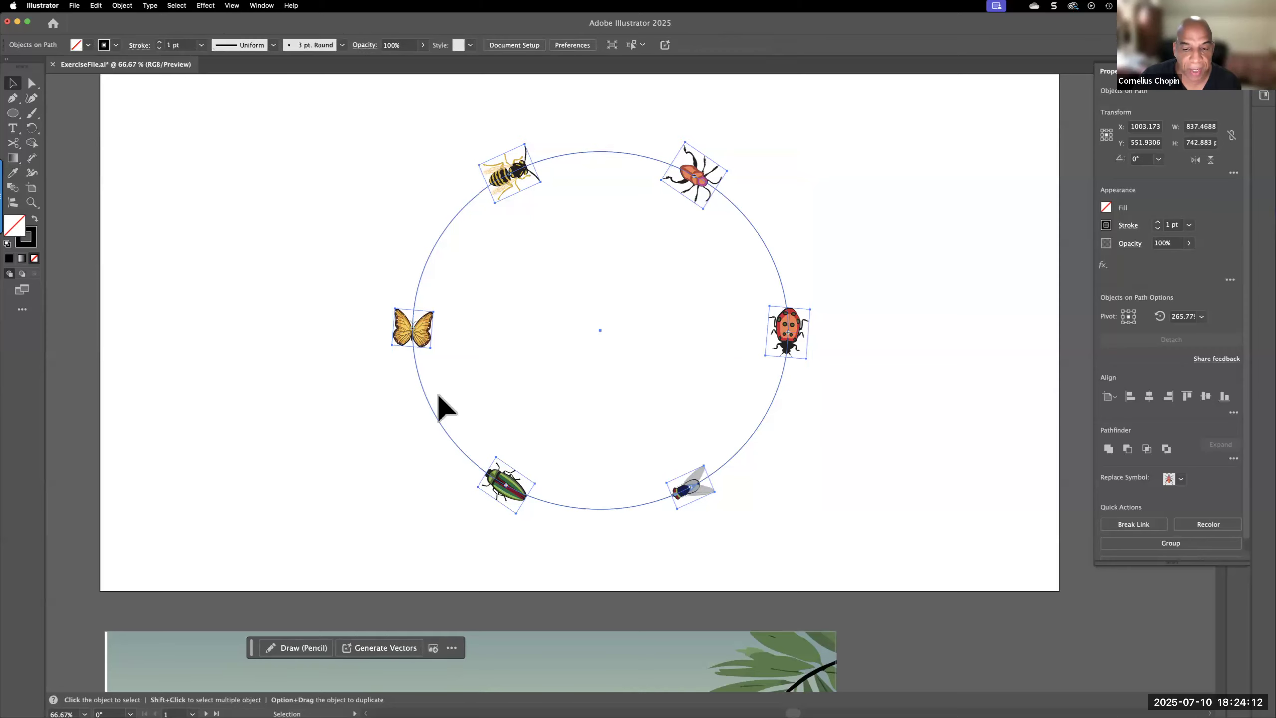
{"action": "left_click", "coordinate": [32, 84]}
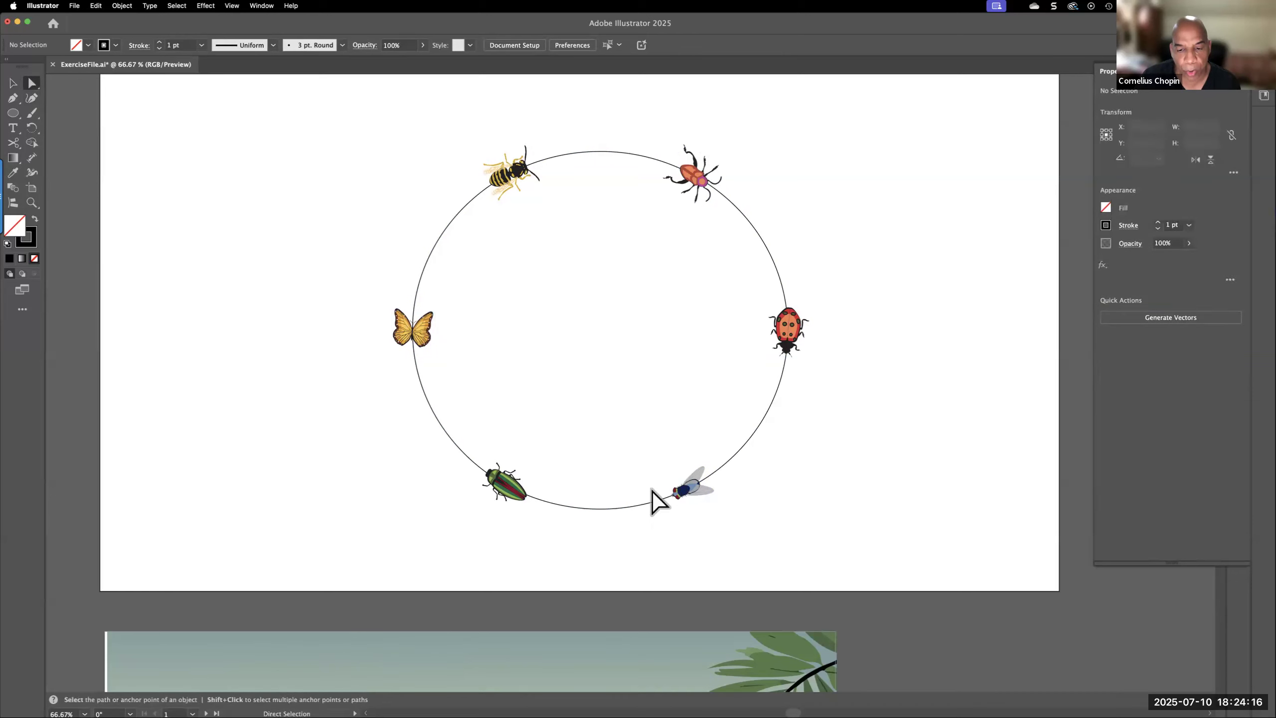
{"action": "left_click", "coordinate": [691, 494]}
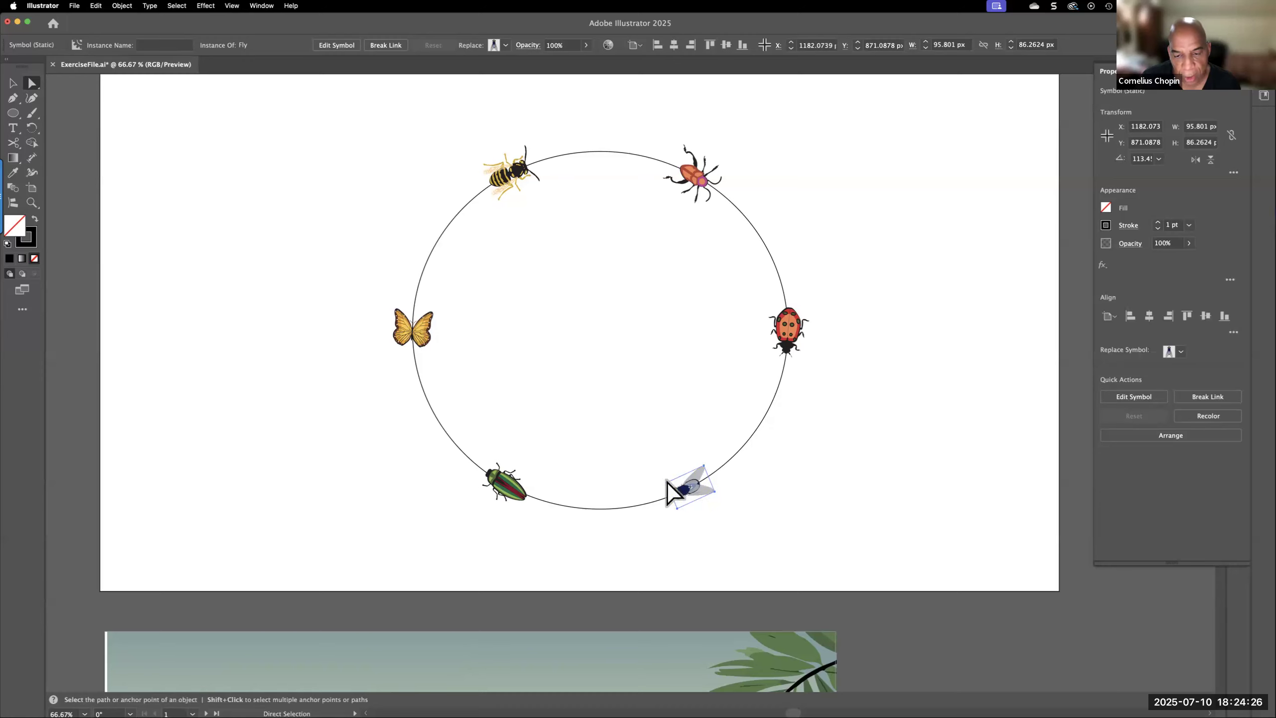
{"action": "left_click", "coordinate": [646, 528]}
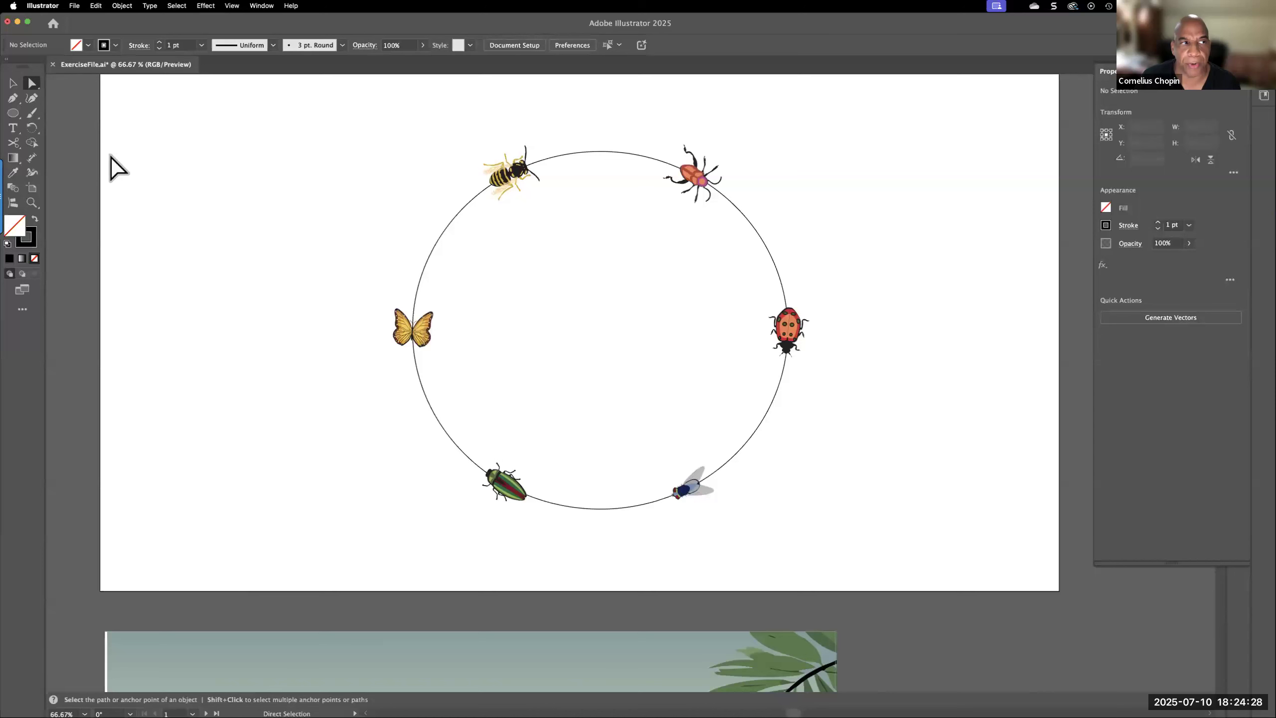
Reselect the whole insect circle and set the spacing between the insects to about 235 px
{"action": "left_click", "coordinate": [13, 82]}
{"action": "left_click", "coordinate": [406, 332]}
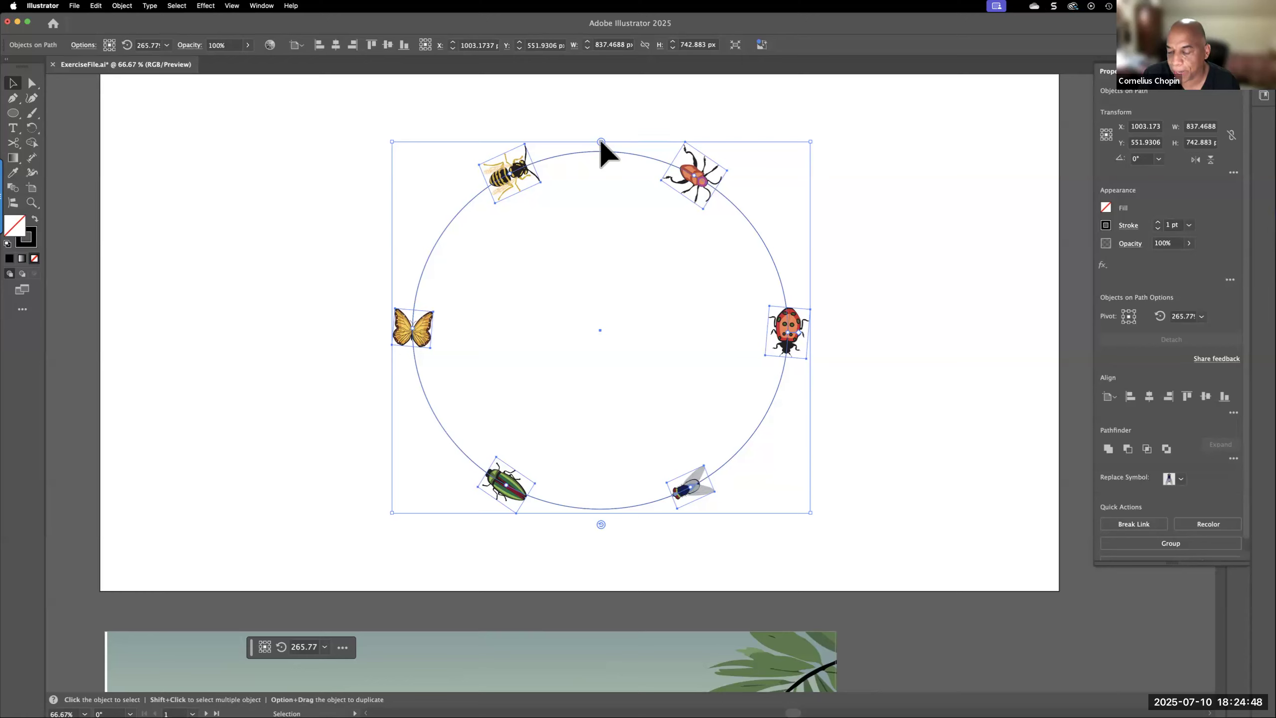
{"action": "left_click_drag", "start_coordinate": [599, 137], "coordinate": [500, 149]}
{"action": "left_click_drag", "start_coordinate": [604, 144], "coordinate": [783, 187]}
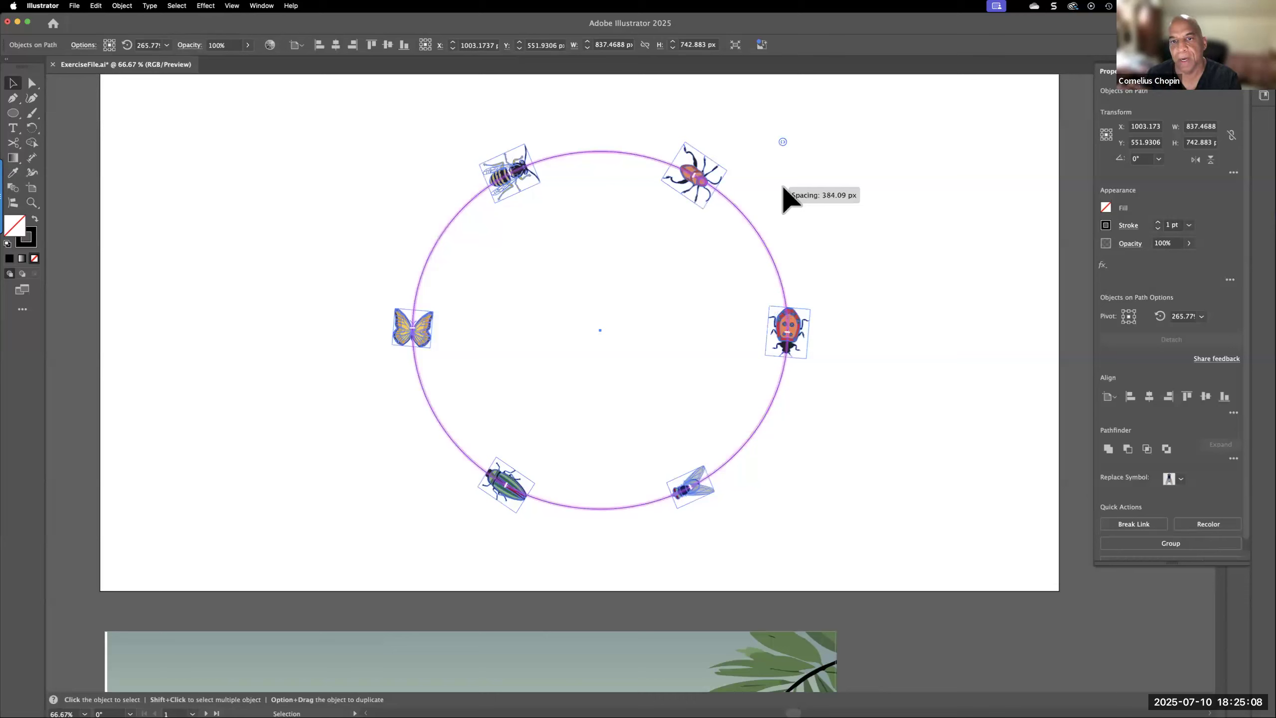
{"action": "left_click_drag", "start_coordinate": [783, 186], "coordinate": [459, 164]}
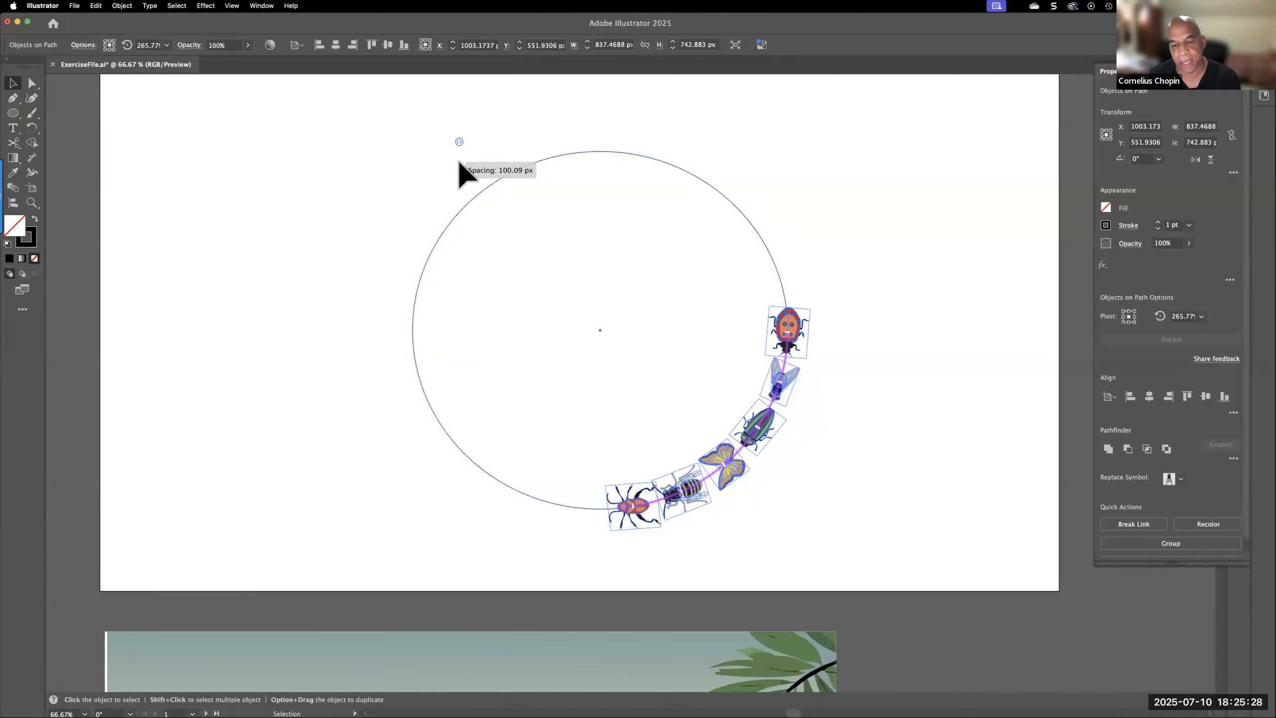
{"action": "left_click_drag", "start_coordinate": [460, 164], "coordinate": [527, 137]}
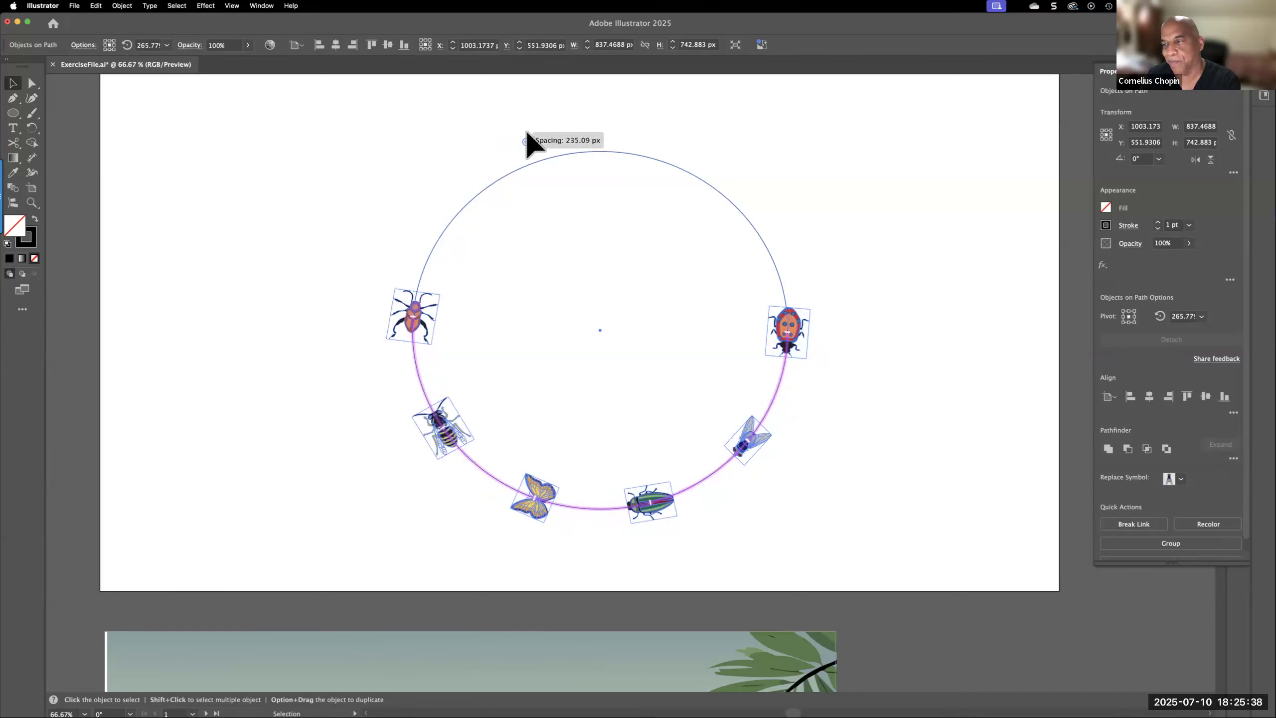
{"action": "left_click_drag", "start_coordinate": [527, 136], "coordinate": [528, 135]}
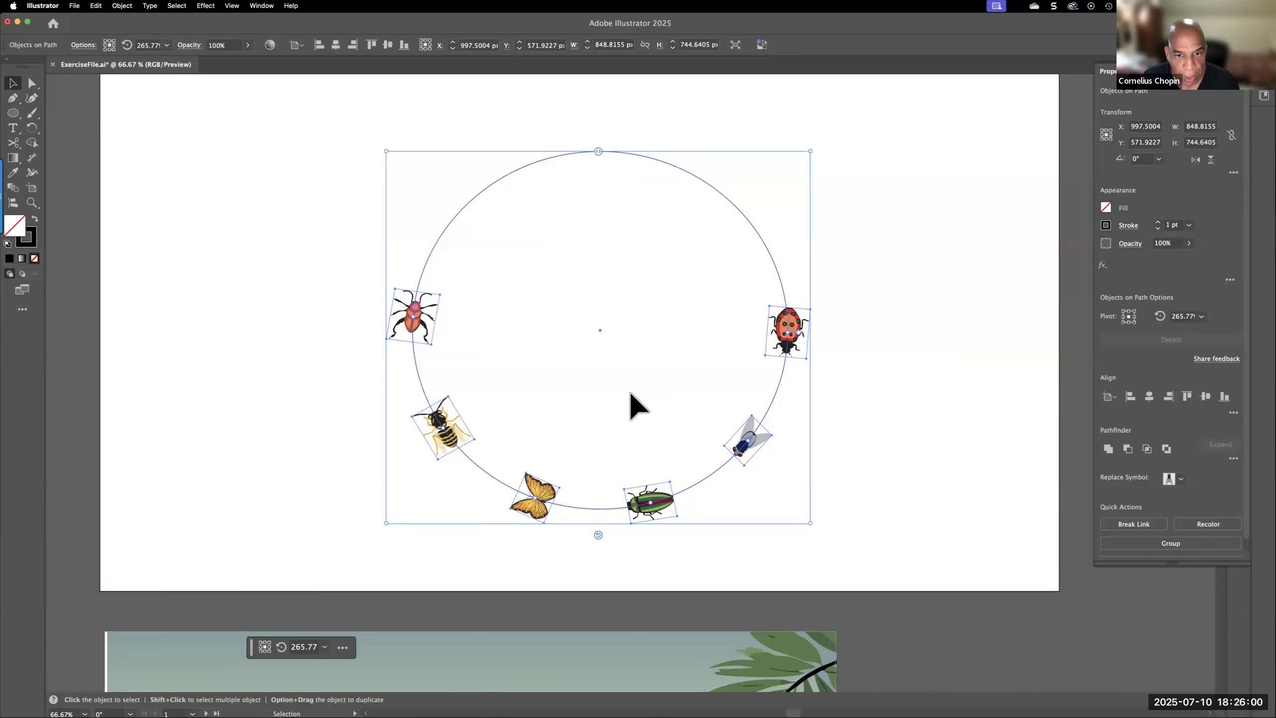
Duplicate the insect circle beside the original and position the original at about X 706 px and the copy at about X 1534 px
{"action": "left_click_drag", "start_coordinate": [600, 329], "coordinate": [1010, 334]}
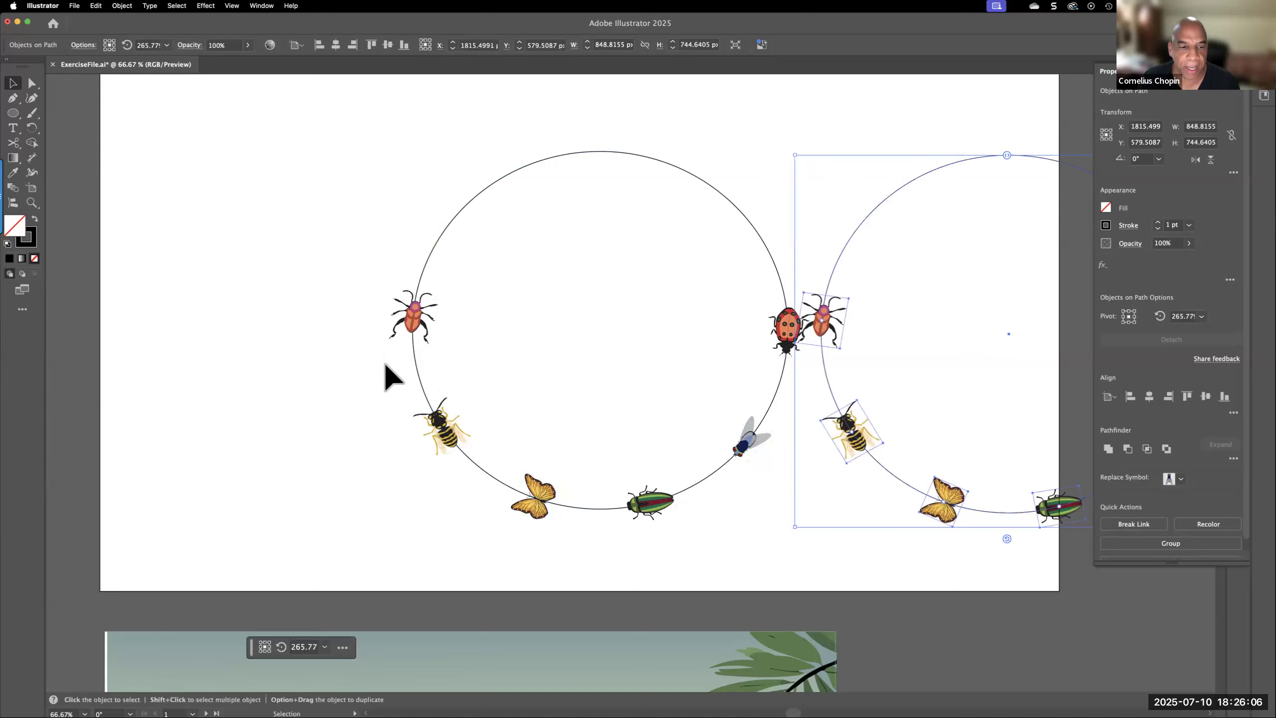
{"action": "left_click", "coordinate": [458, 254]}
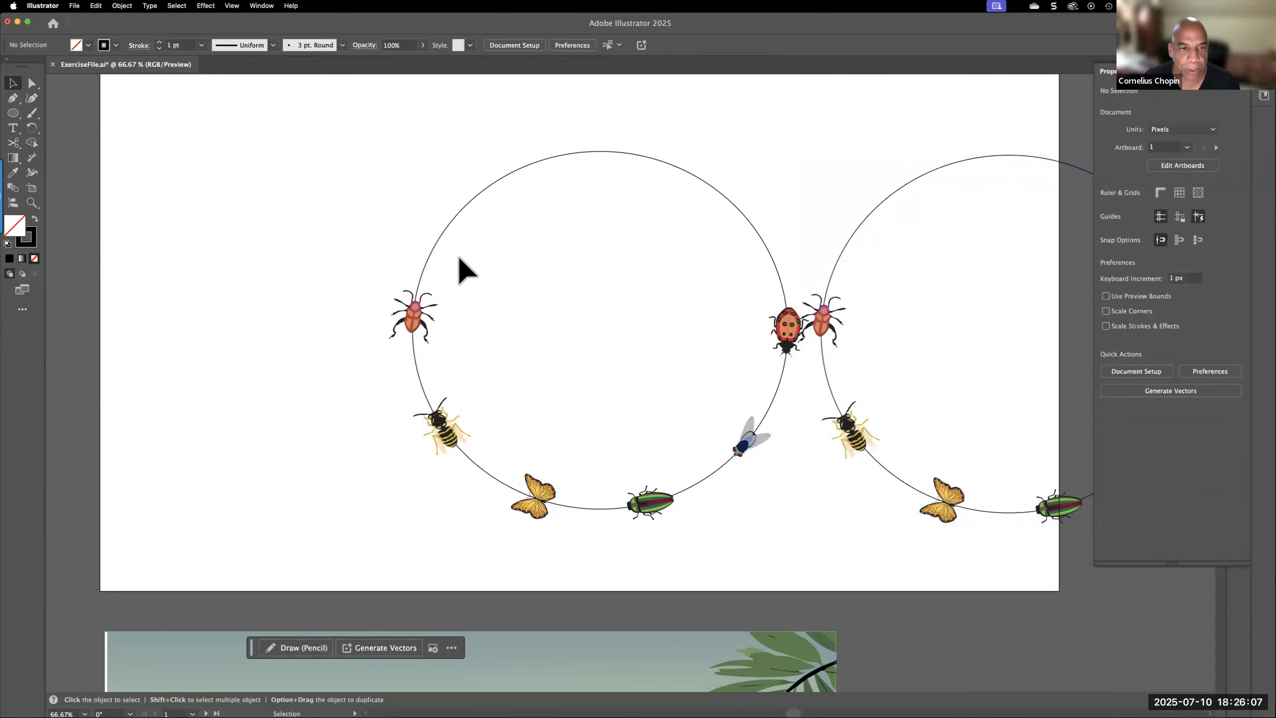
{"action": "left_click", "coordinate": [435, 244]}
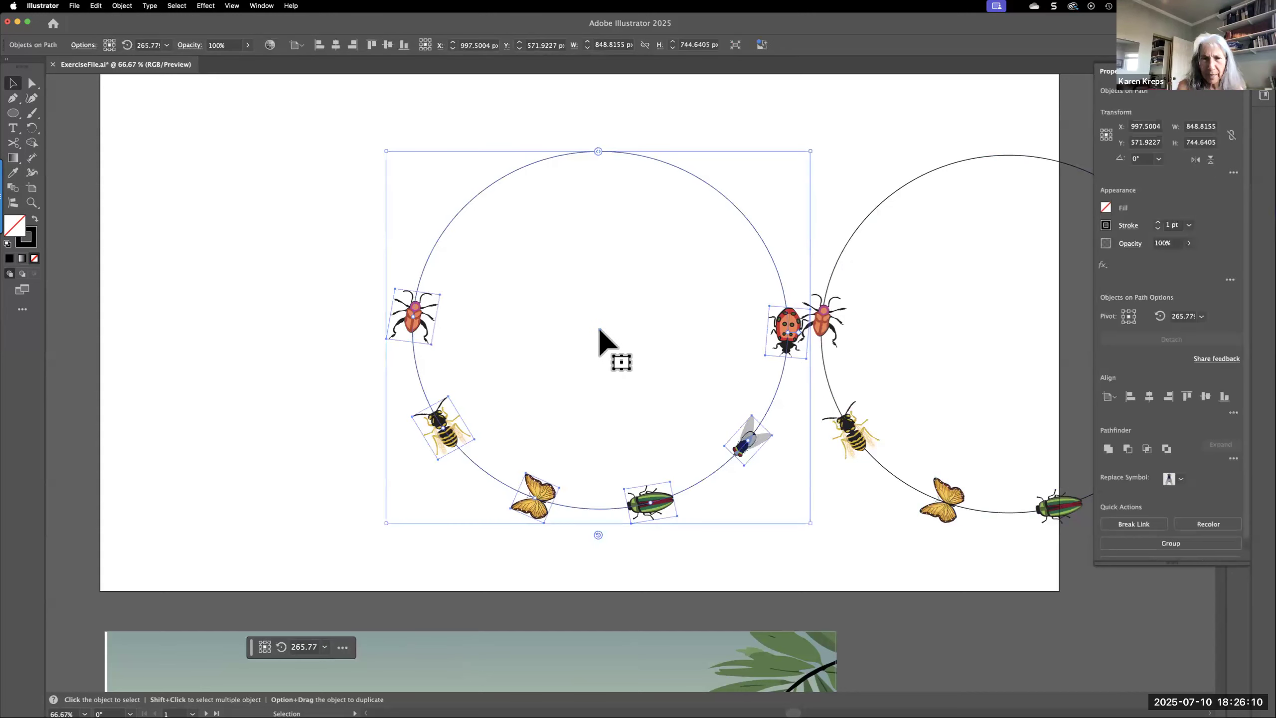
{"action": "left_click_drag", "start_coordinate": [600, 330], "coordinate": [457, 335]}
{"action": "left_click", "coordinate": [966, 312]}
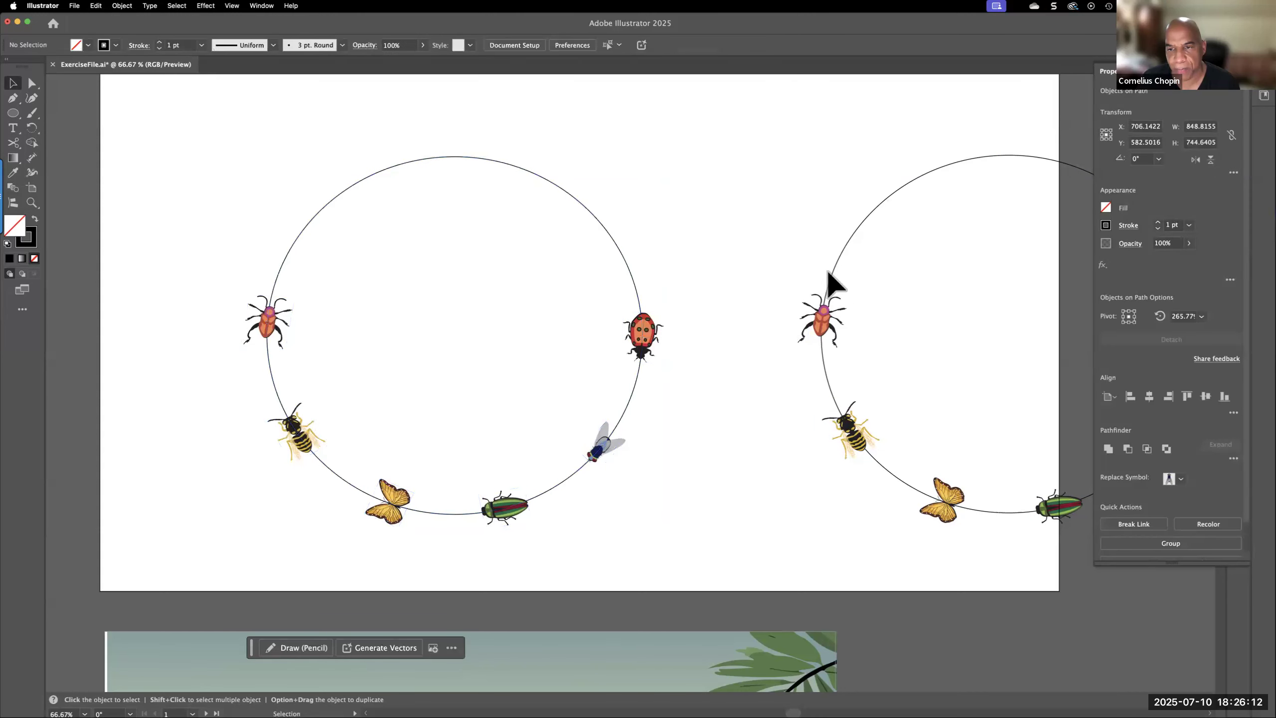
{"action": "left_click_drag", "start_coordinate": [832, 266], "coordinate": [689, 271]}
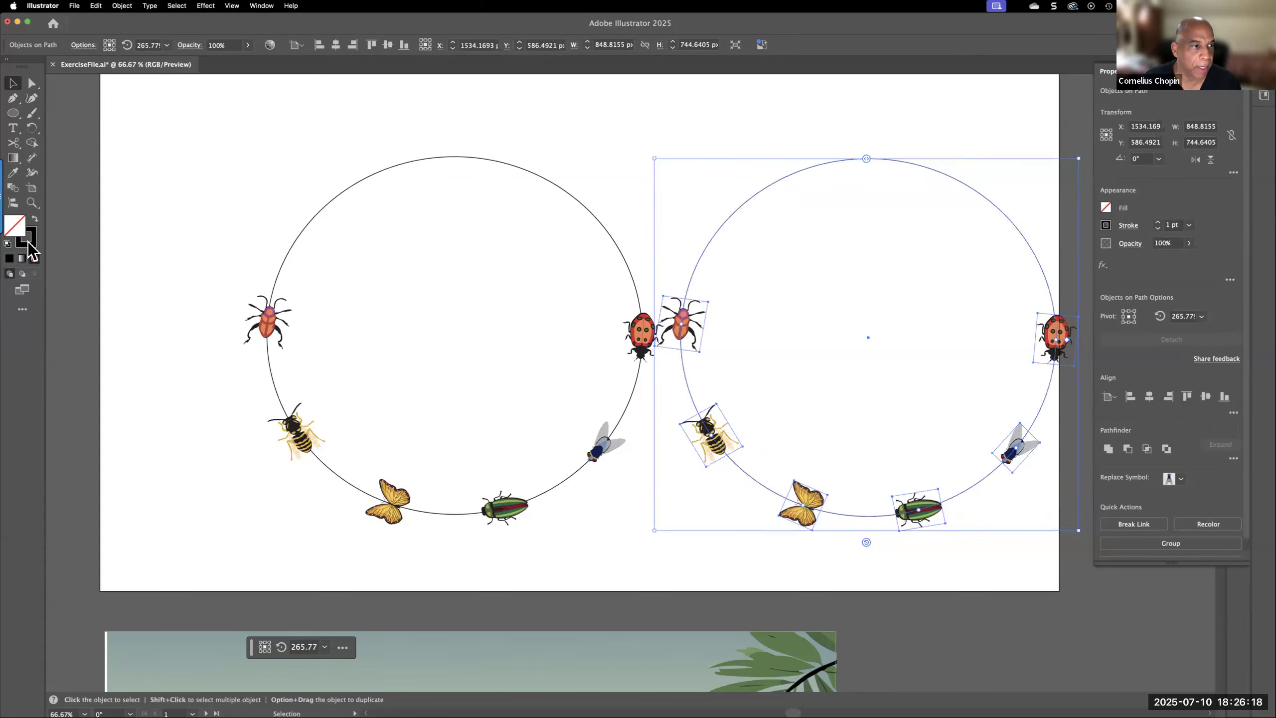
Remove the stroke from the duplicate insect circle's path and deselect it
{"action": "left_click", "coordinate": [36, 220]}
{"action": "left_click", "coordinate": [35, 220]}
{"action": "left_click", "coordinate": [30, 245]}
{"action": "left_click", "coordinate": [36, 266]}
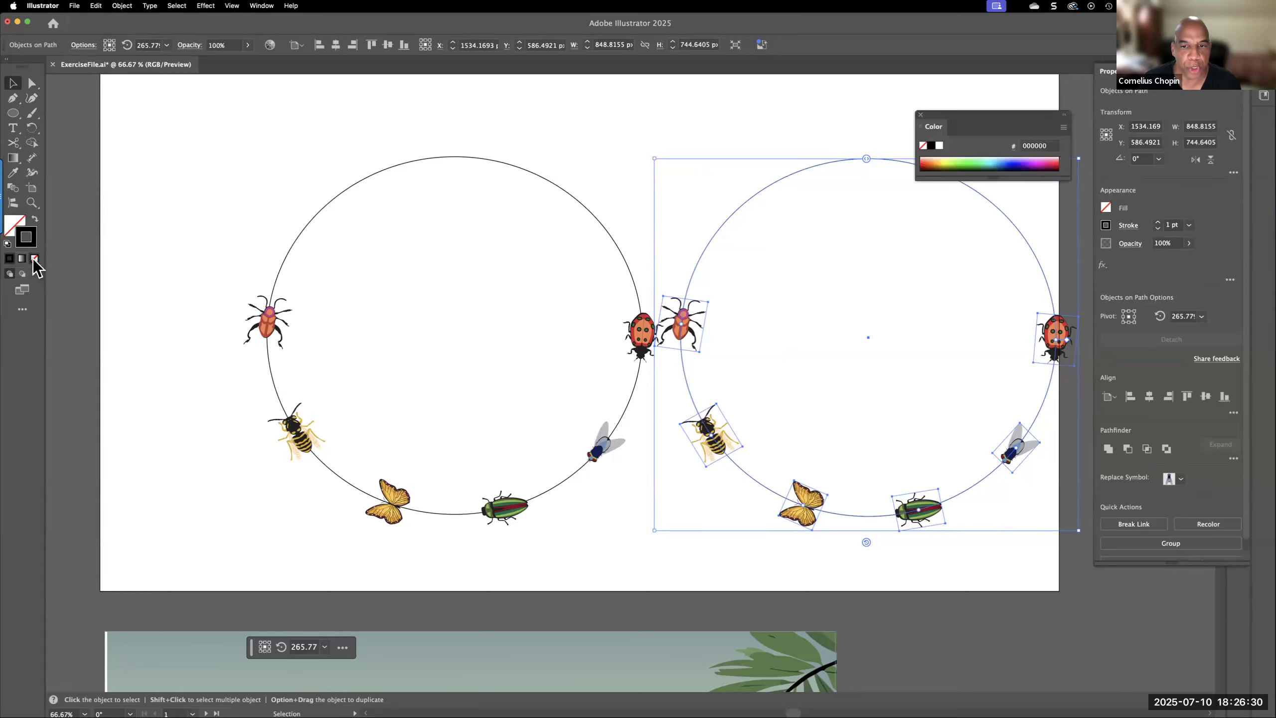
{"action": "left_click", "coordinate": [536, 129]}
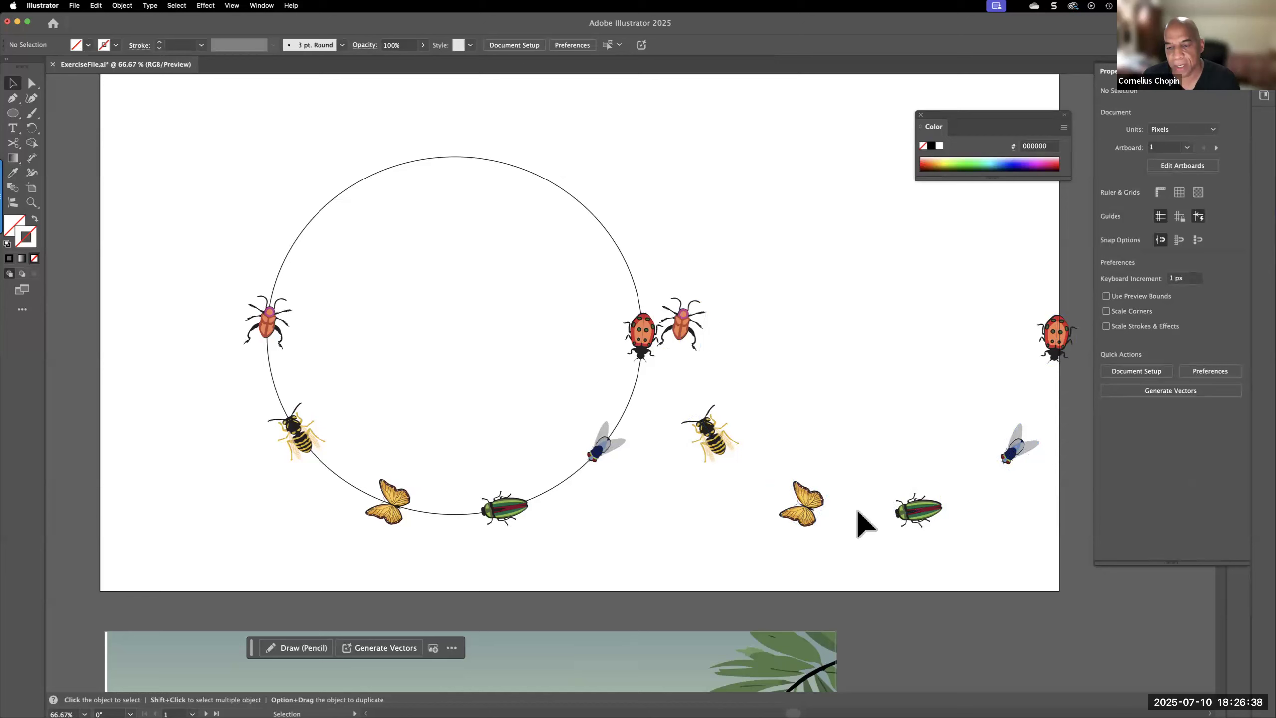
Try rotating all the insects on the duplicate circle to about 346.13°, then undo the rotation
{"action": "left_click", "coordinate": [808, 498]}
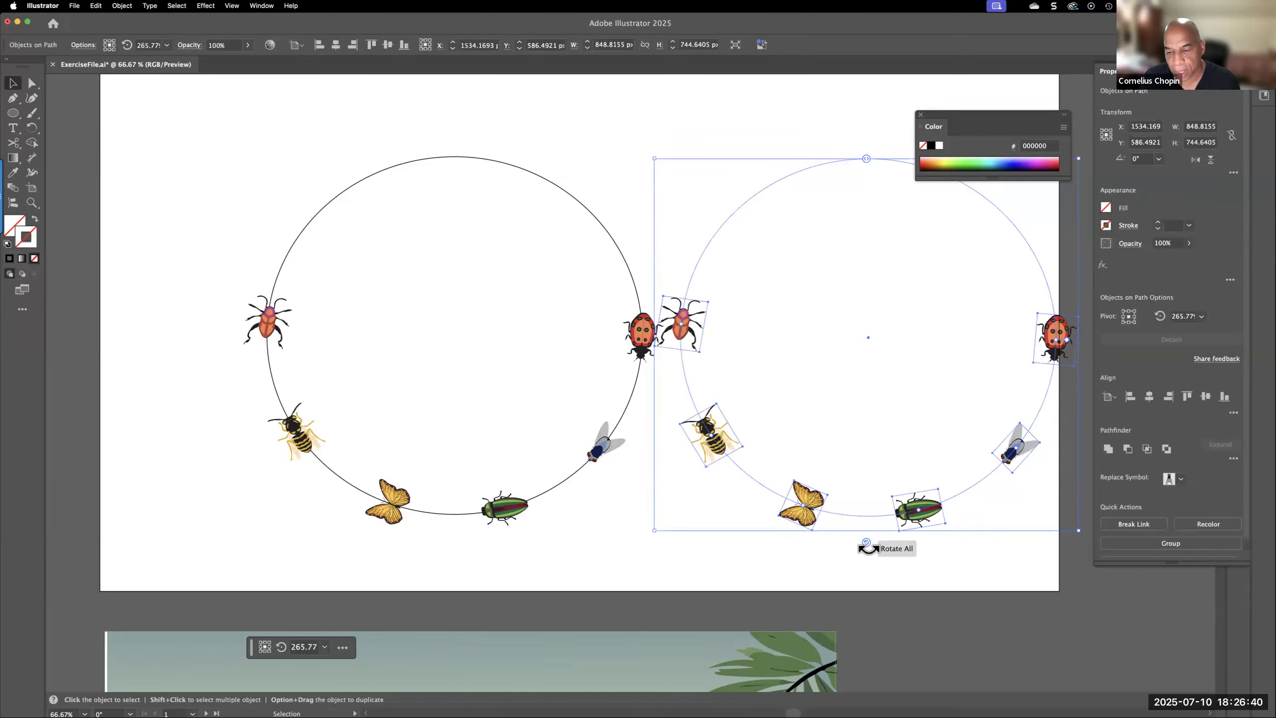
{"action": "left_click_drag", "start_coordinate": [867, 547], "coordinate": [964, 524]}
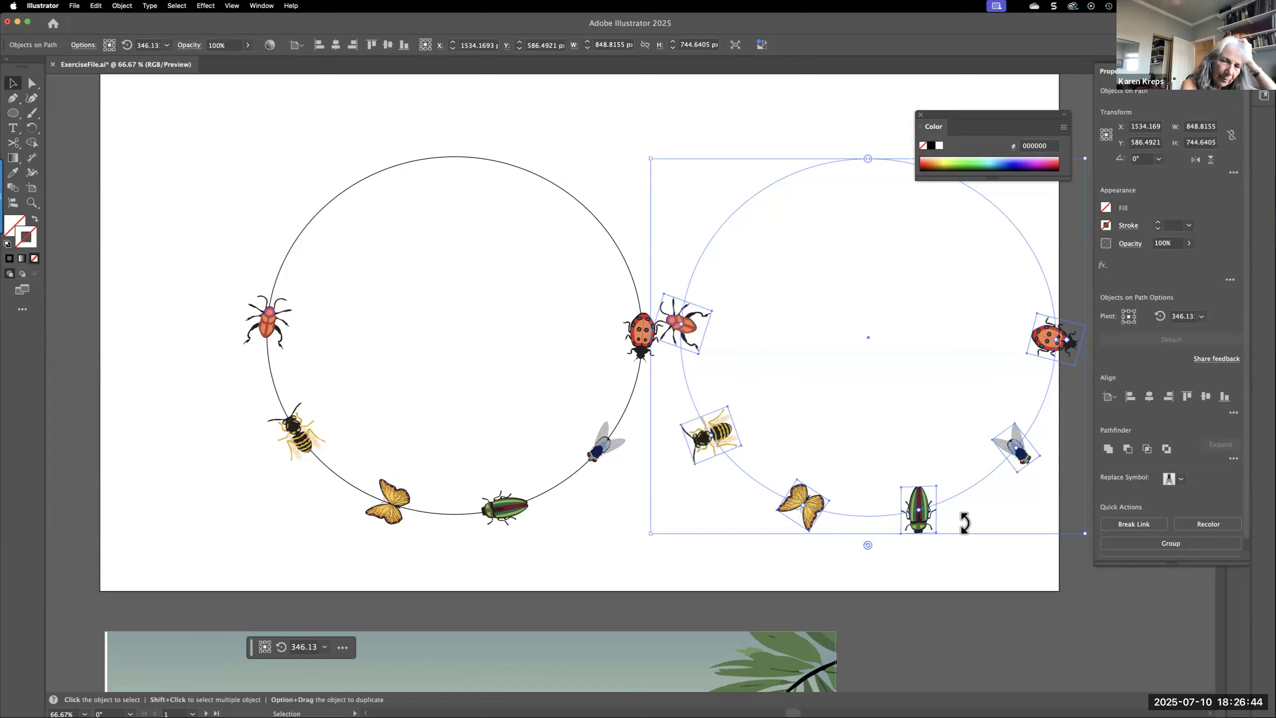
{"action": "key", "text": "super+z"}
Tighten the spacing between the duplicate's insects and rotate the whole arrangement about half a turn
{"action": "left_click_drag", "start_coordinate": [865, 158], "coordinate": [847, 201]}
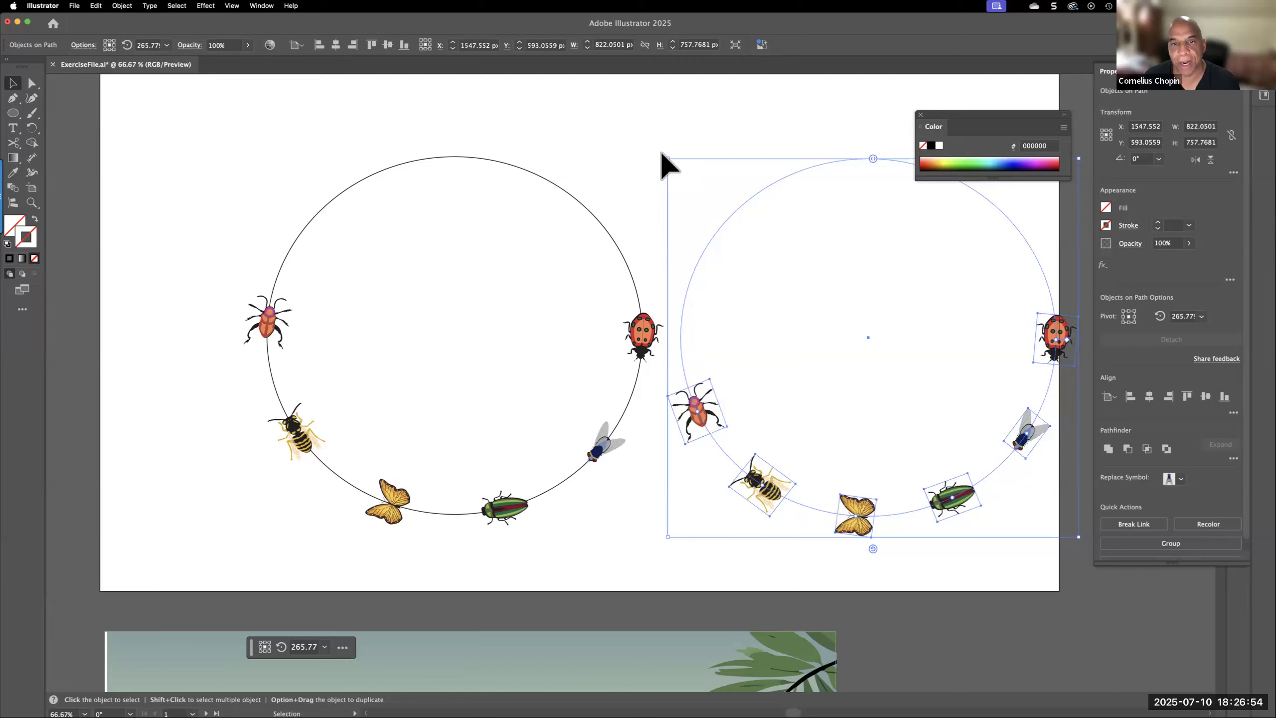
{"action": "left_click_drag", "start_coordinate": [663, 151], "coordinate": [923, 381]}
Shrink the duplicate insect circle to about 751 × 713 px and position it at about X 1526 px, Y 635 px
{"action": "left_click_drag", "start_coordinate": [875, 347], "coordinate": [848, 374]}
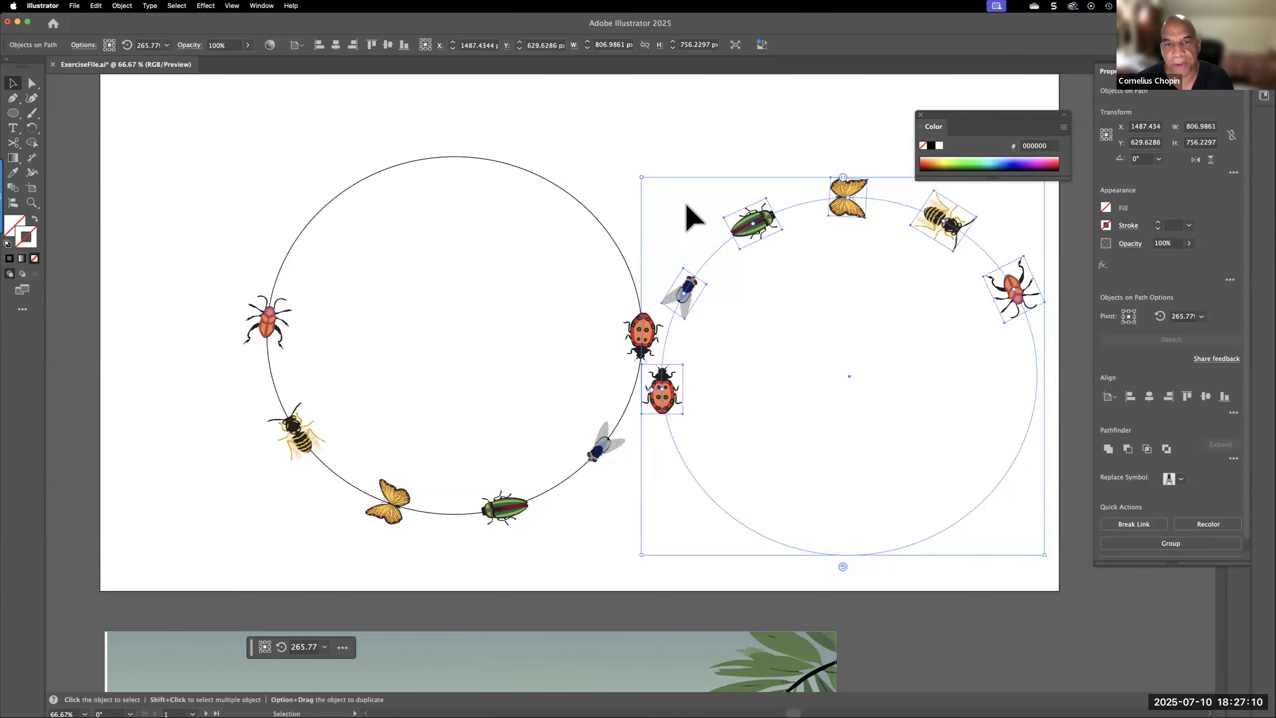
{"action": "left_click_drag", "start_coordinate": [642, 178], "coordinate": [681, 199]}
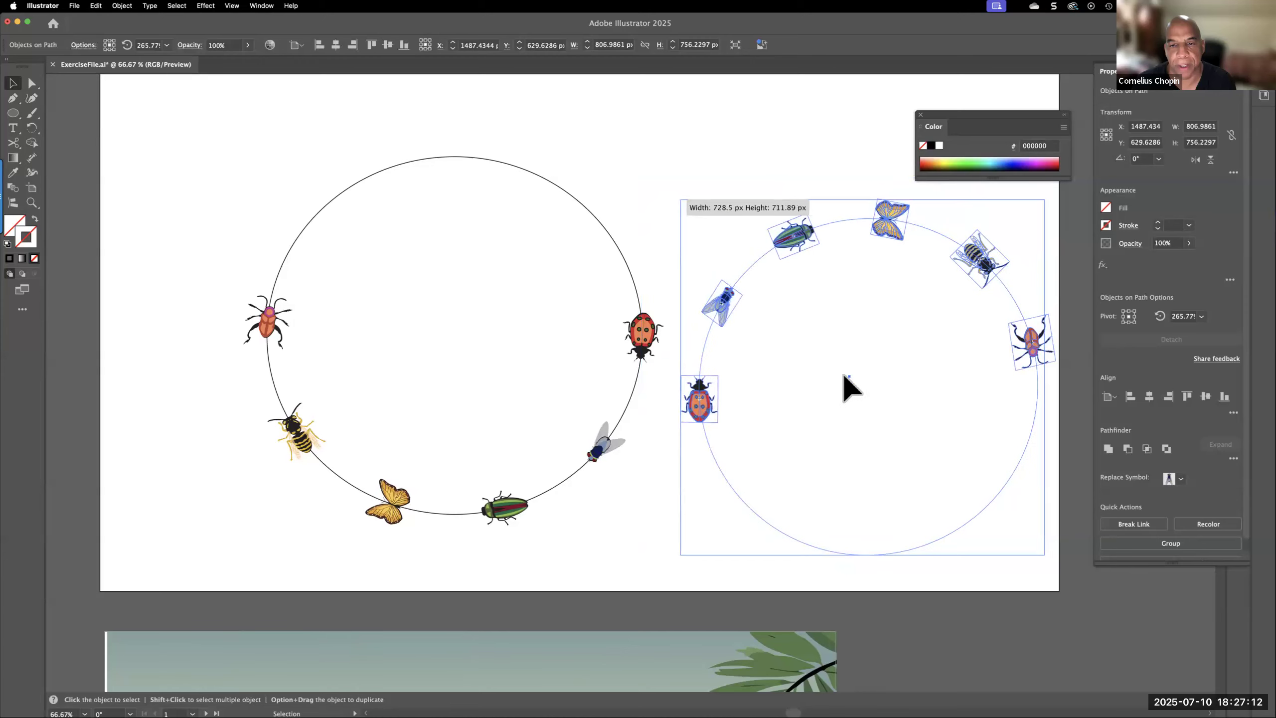
{"action": "mouse_move", "coordinate": [863, 386]}
{"action": "left_mouse_down"}
{"action": "mouse_move", "coordinate": [461, 302]}
{"action": "mouse_move", "coordinate": [459, 328]}
{"action": "mouse_move", "coordinate": [436, 340]}
{"action": "mouse_move", "coordinate": [465, 324]}
{"action": "mouse_move", "coordinate": [805, 374]}
{"action": "mouse_move", "coordinate": [867, 369]}
{"action": "left_mouse_up"}
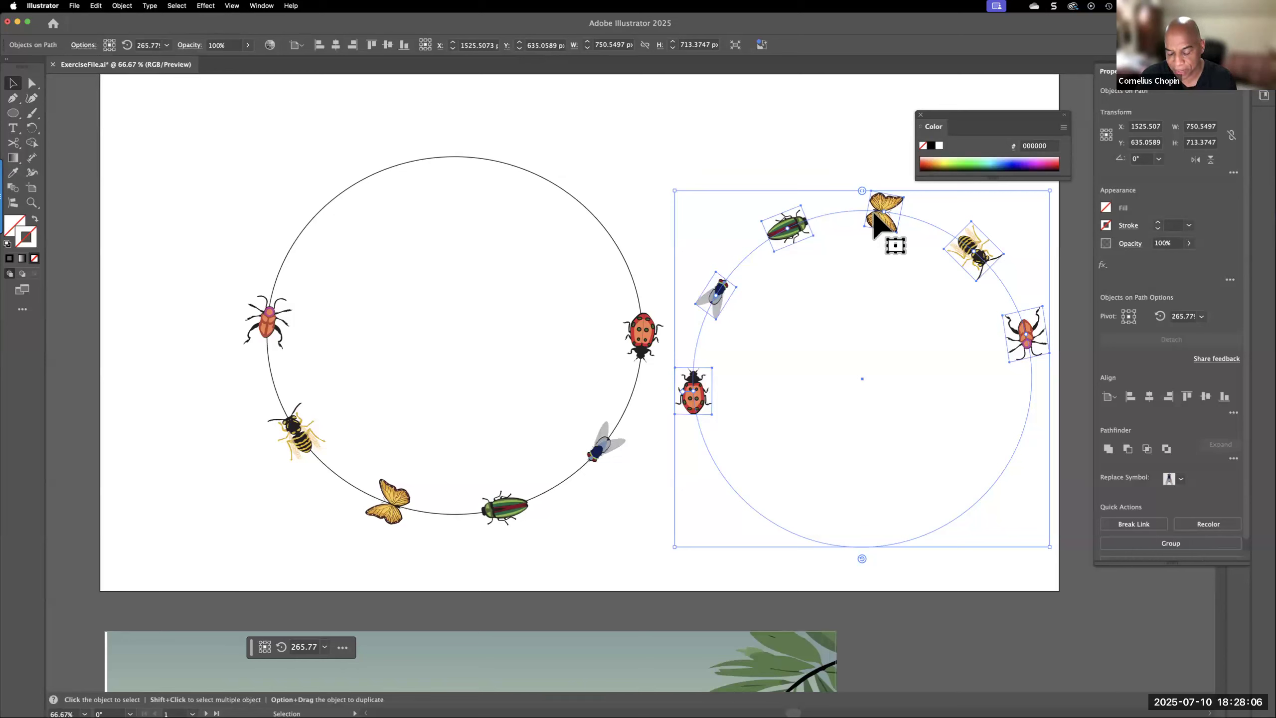
Delete the duplicate and the original insect circles from the artboard
{"action": "key", "text": "Delete"}
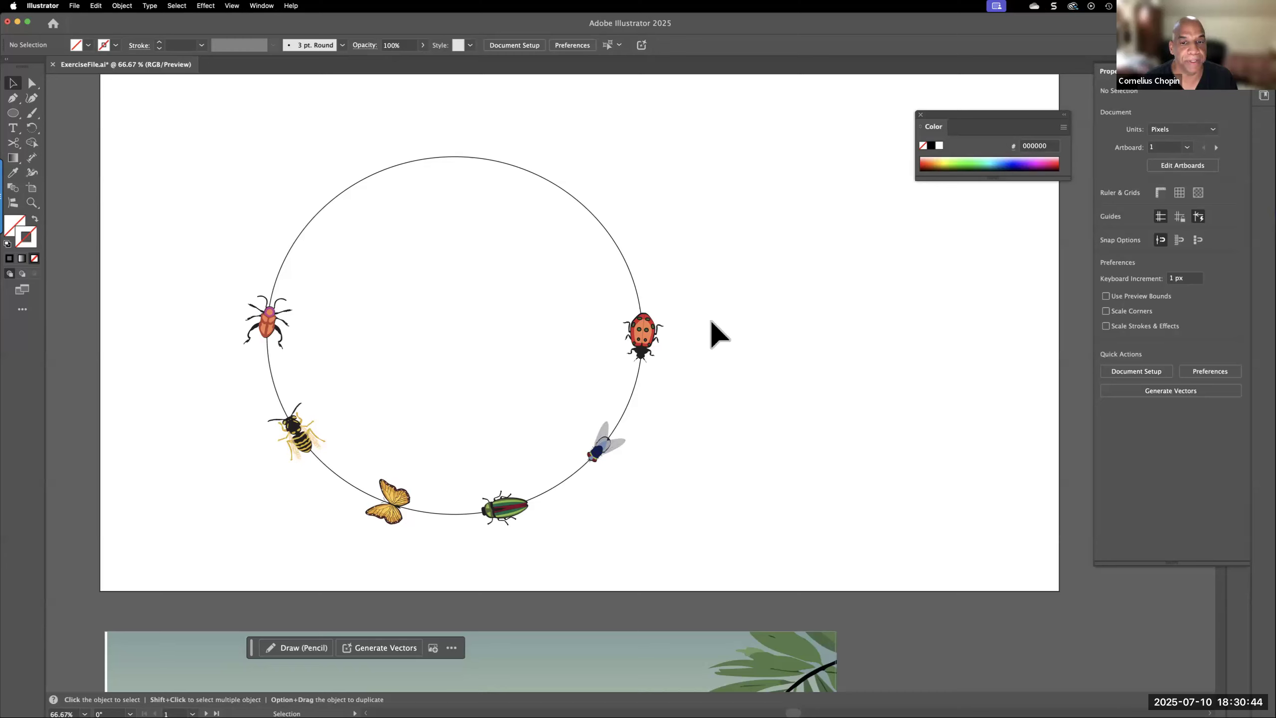
{"action": "left_click", "coordinate": [639, 293]}
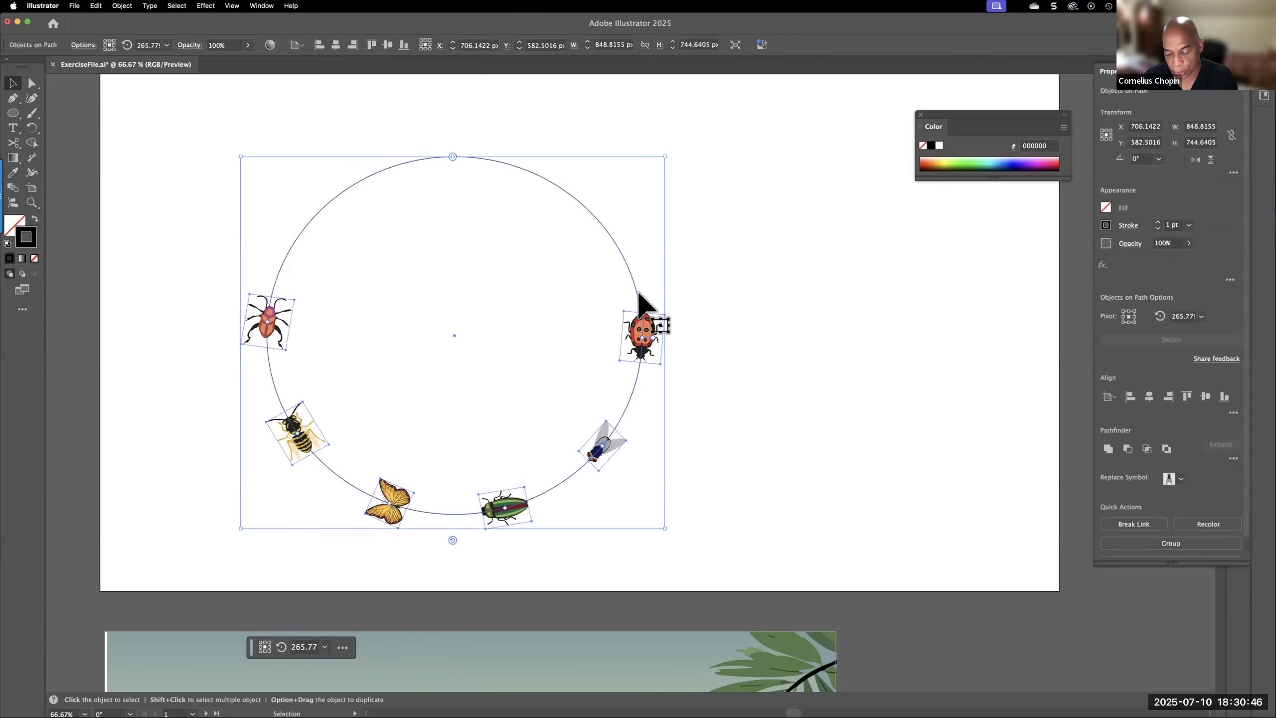
{"action": "key", "text": "Delete"}
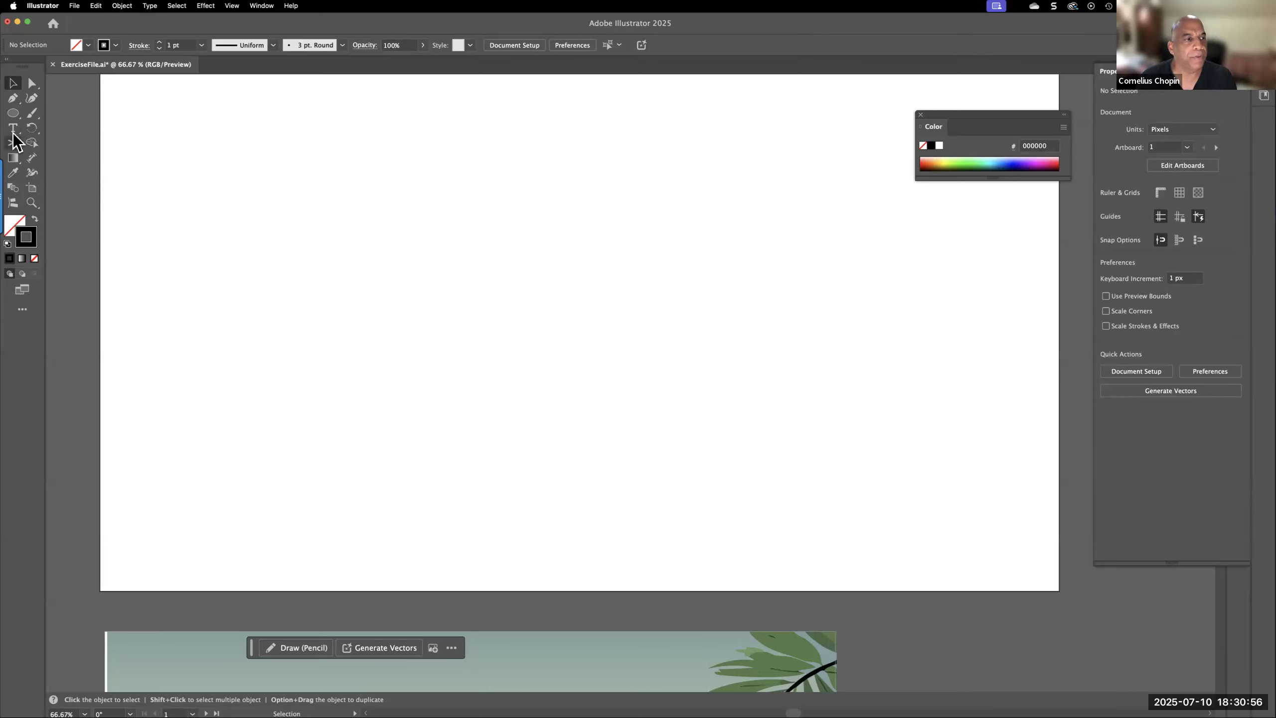
Draw a black-filled rectangle without a stroke, about 895 × 632 px, in the middle of the artboard
{"action": "left_click_drag", "start_coordinate": [12, 112], "coordinate": [73, 113]}
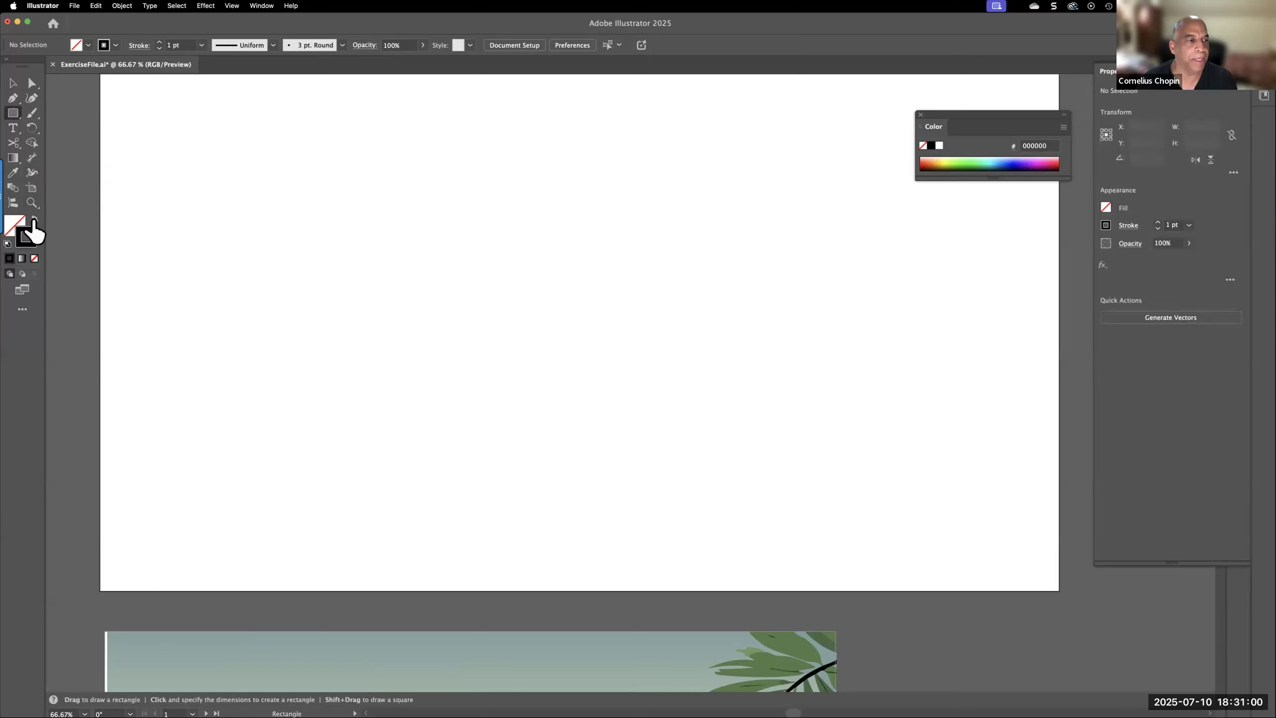
{"action": "left_click", "coordinate": [35, 218]}
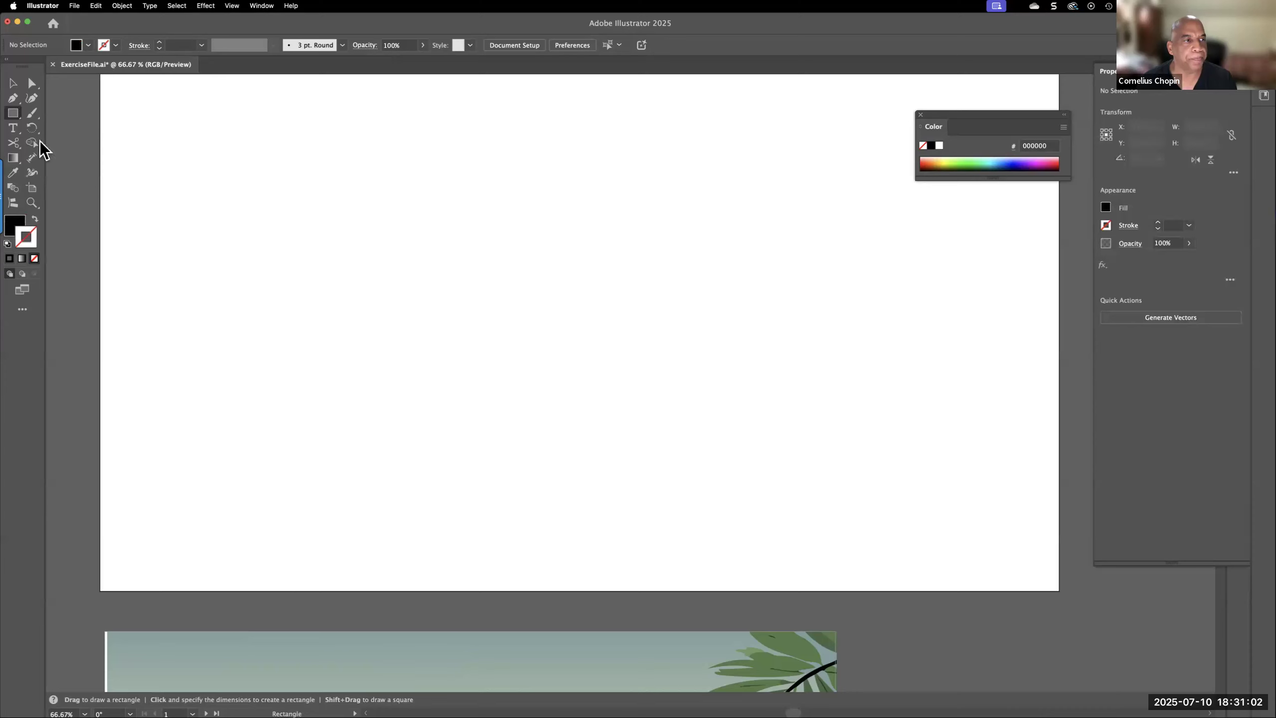
{"action": "mouse_move", "coordinate": [420, 207]}
{"action": "left_mouse_down"}
{"action": "mouse_move", "coordinate": [444, 294]}
{"action": "mouse_move", "coordinate": [603, 342]}
{"action": "mouse_move", "coordinate": [601, 355]}
{"action": "mouse_move", "coordinate": [908, 524]}
{"action": "mouse_move", "coordinate": [889, 541]}
{"action": "left_mouse_up"}
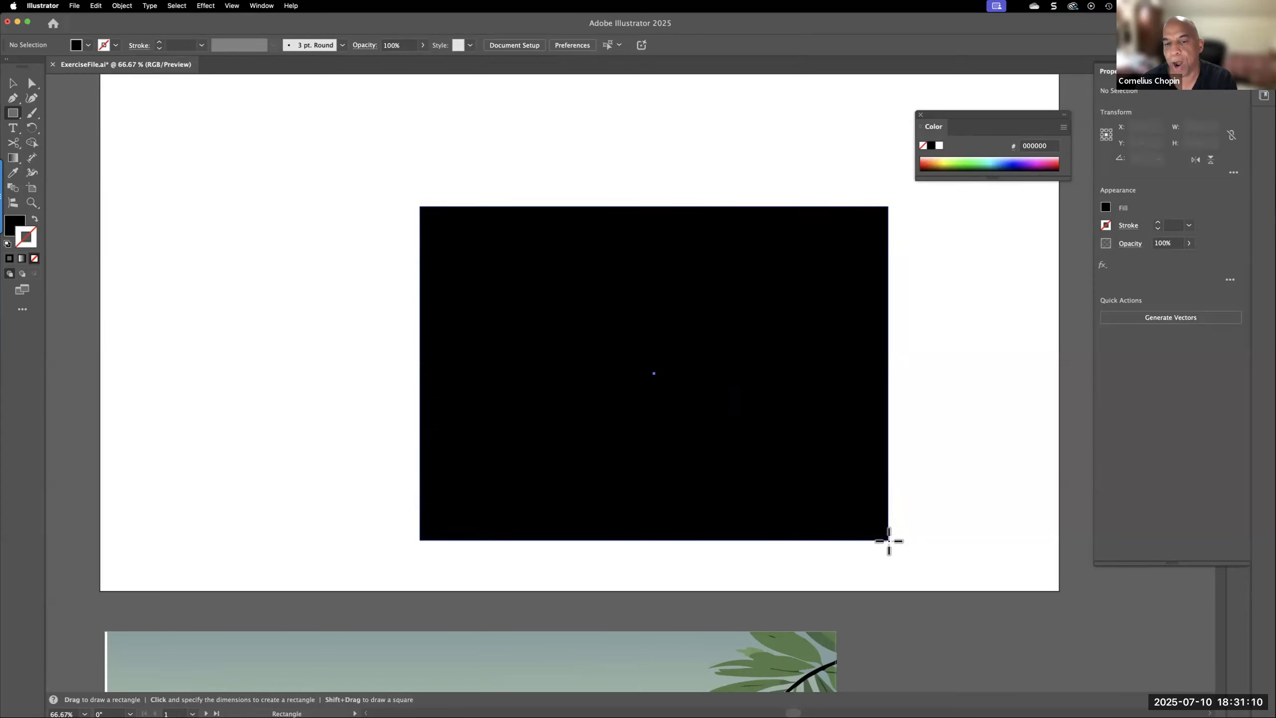
{"action": "left_click_drag", "start_coordinate": [888, 540], "coordinate": [882, 537]}
{"action": "left_click_drag", "start_coordinate": [693, 461], "coordinate": [868, 523]}
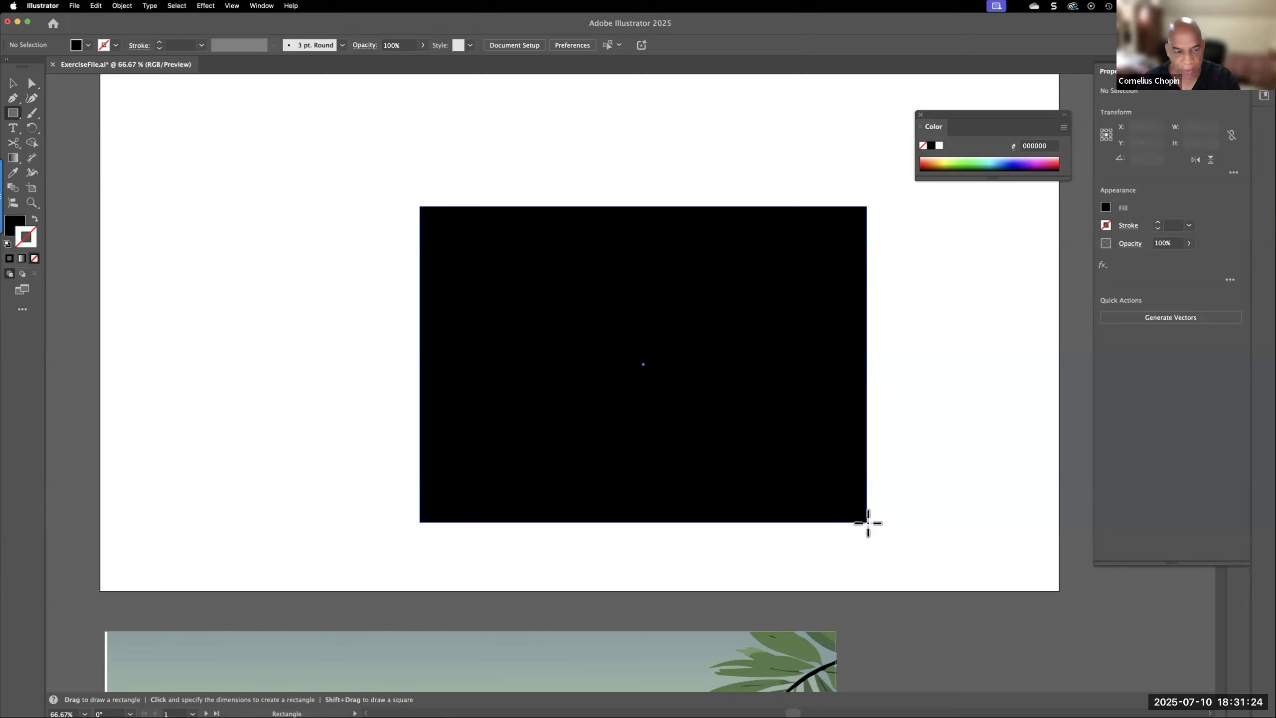
{"action": "left_click_drag", "start_coordinate": [867, 523], "coordinate": [868, 523]}
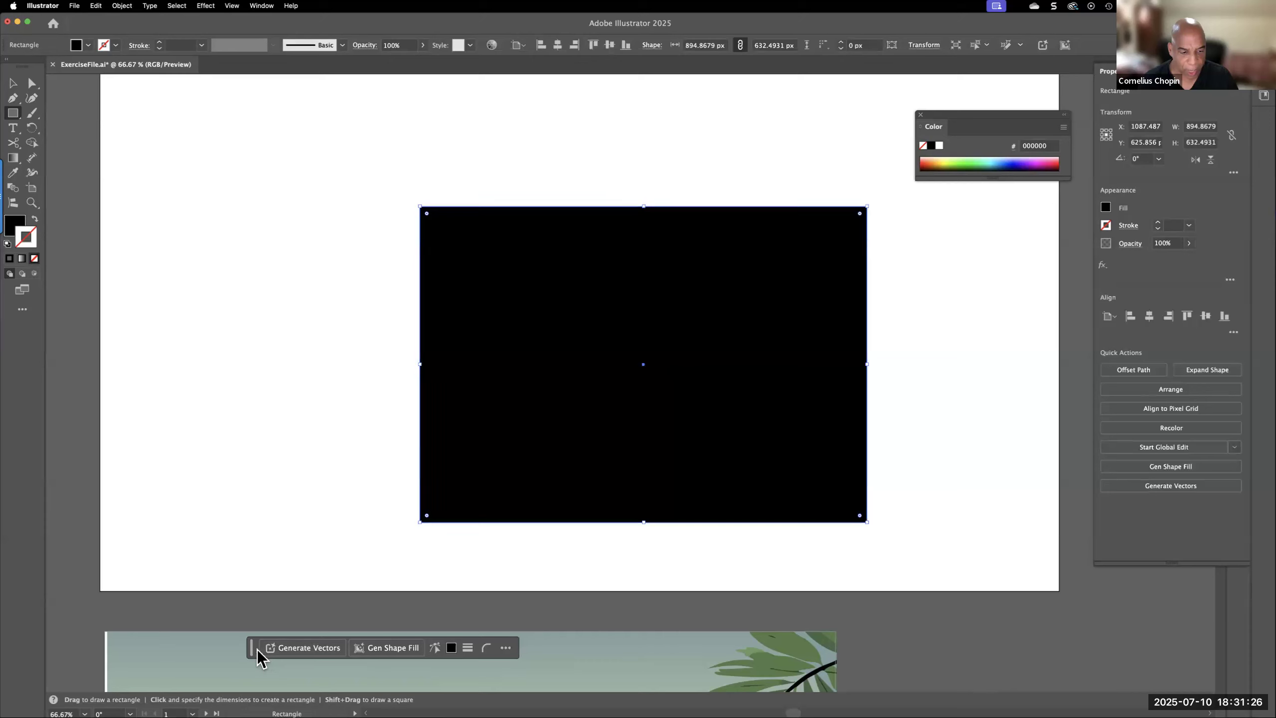
Move the contextual bar just below the rectangle and generate a Subject vector graphic in it from the prompt "dog on moon"
{"action": "left_click_drag", "start_coordinate": [258, 652], "coordinate": [507, 559]}
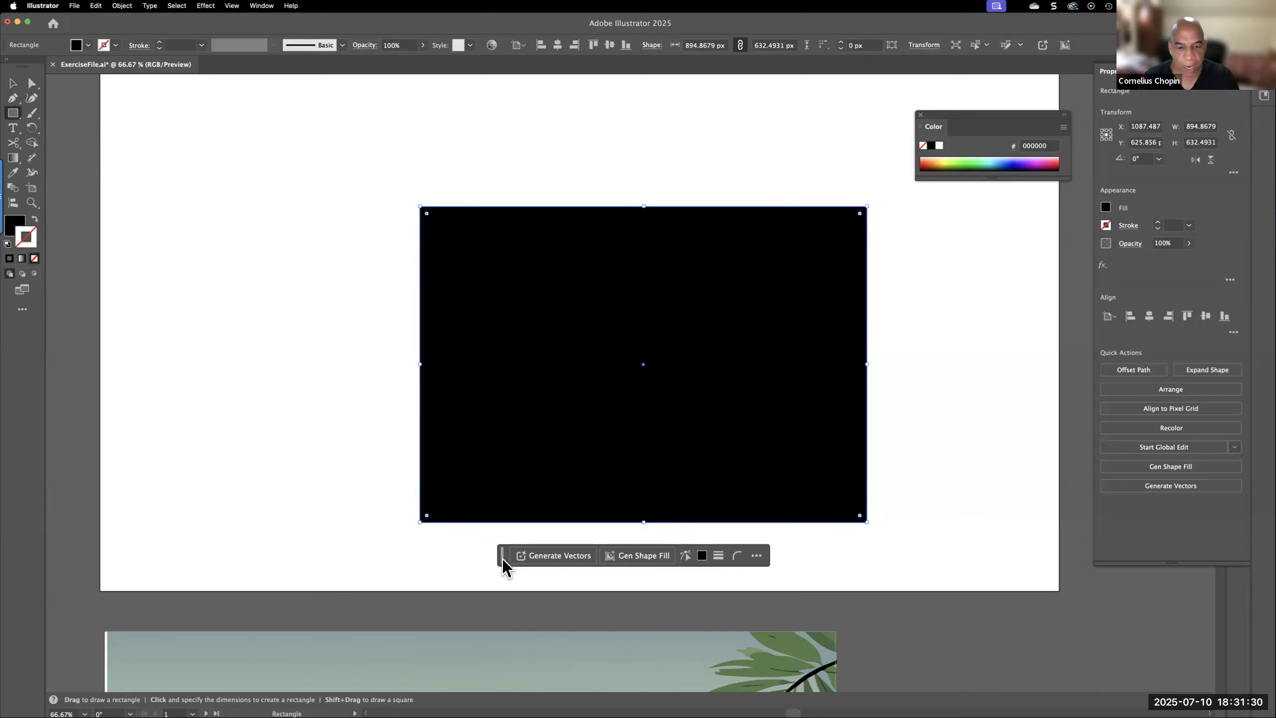
{"action": "left_click", "coordinate": [552, 555]}
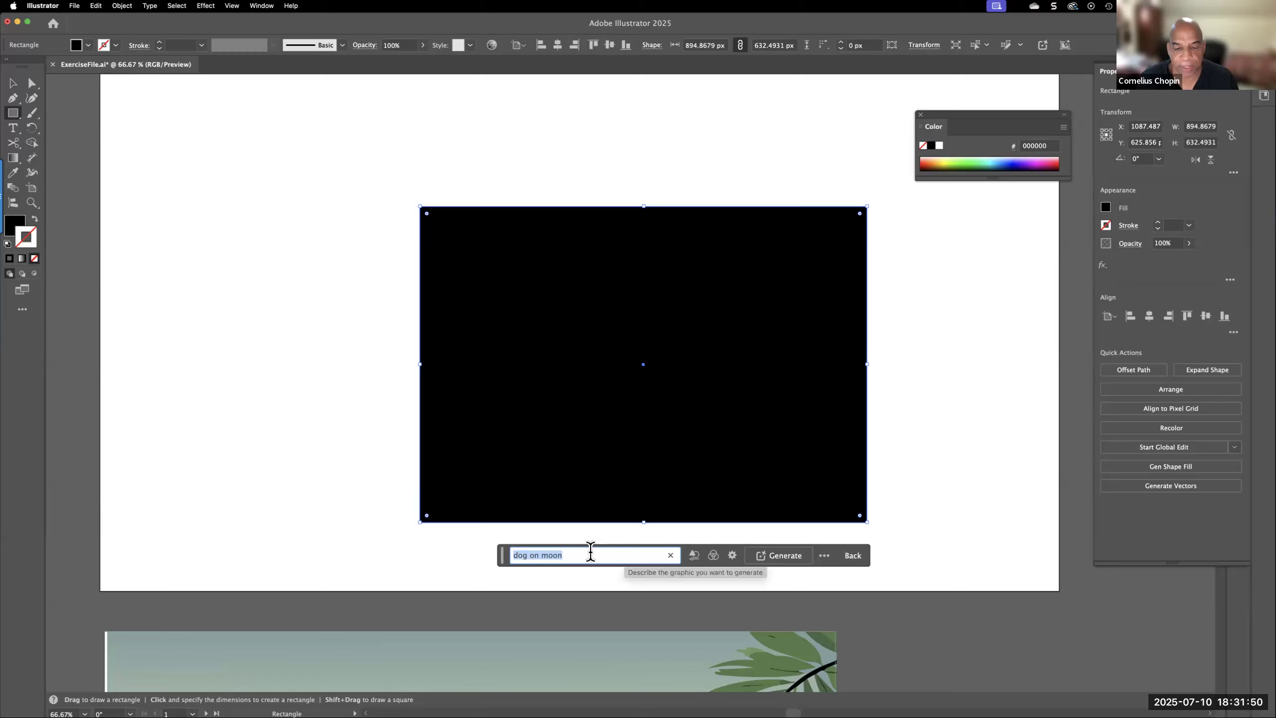
{"action": "left_click", "coordinate": [731, 556]}
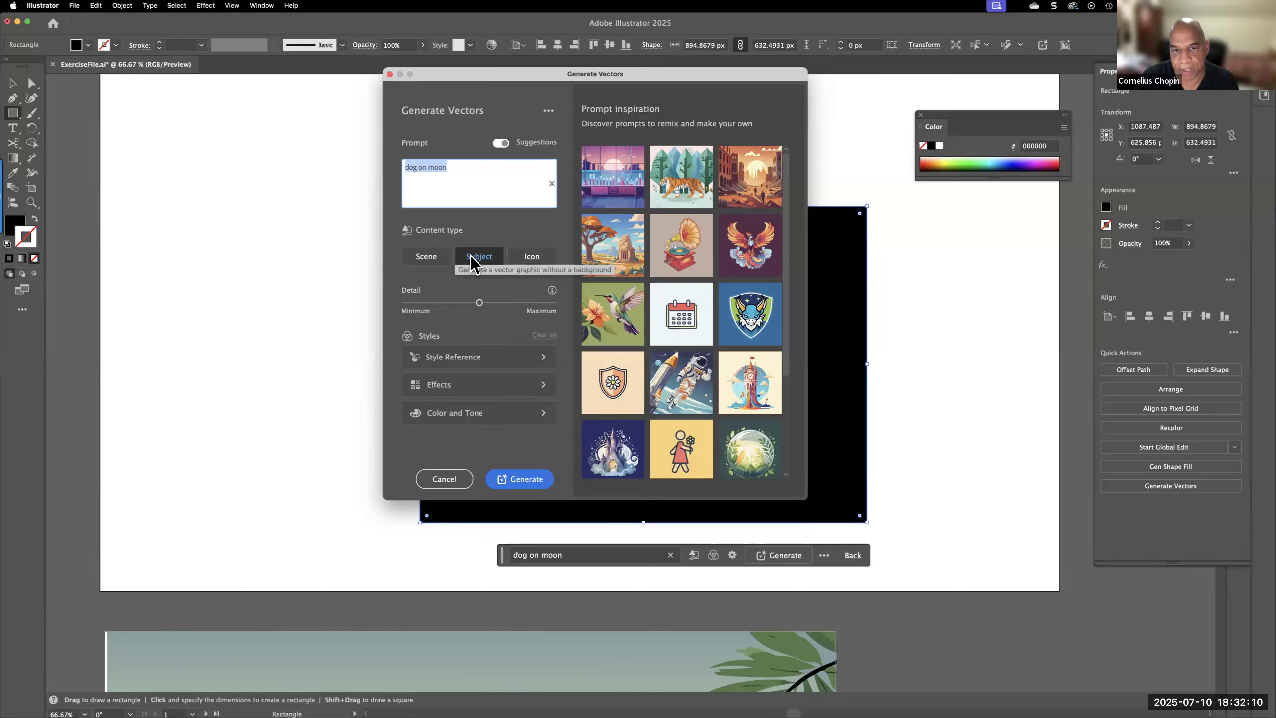
{"action": "mouse_move", "coordinate": [592, 261]}
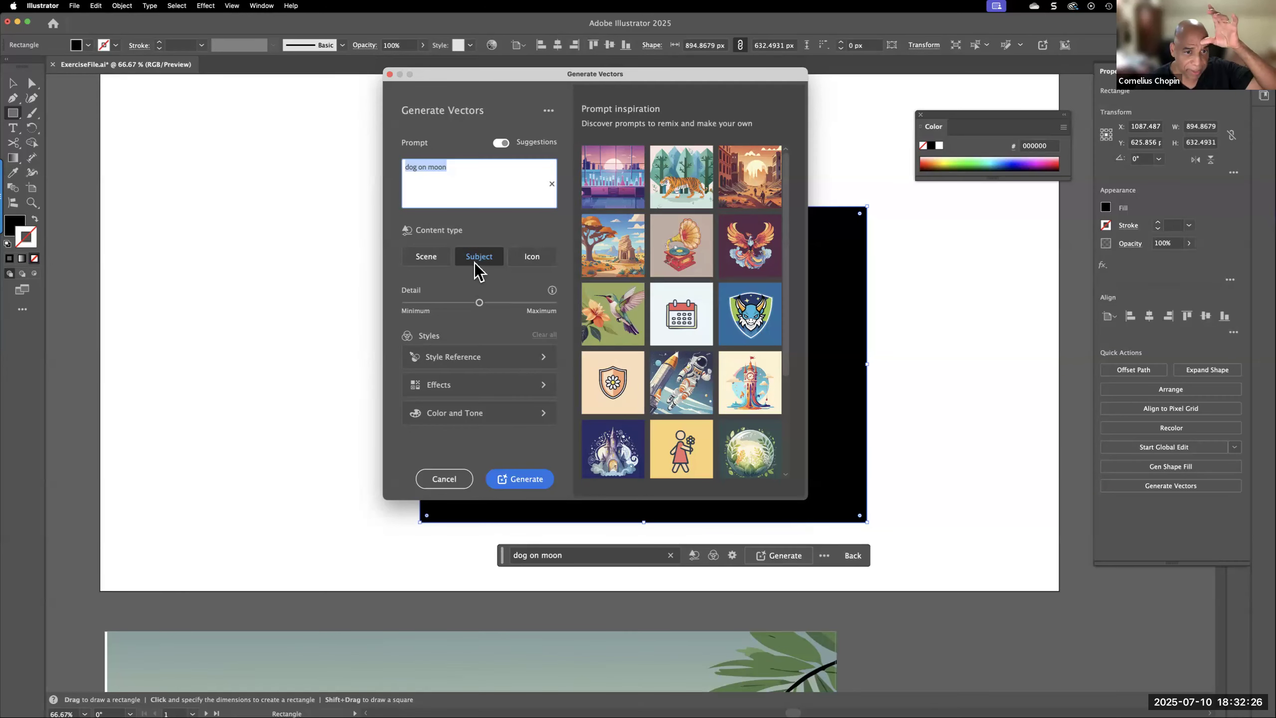
{"action": "left_click", "coordinate": [518, 480]}
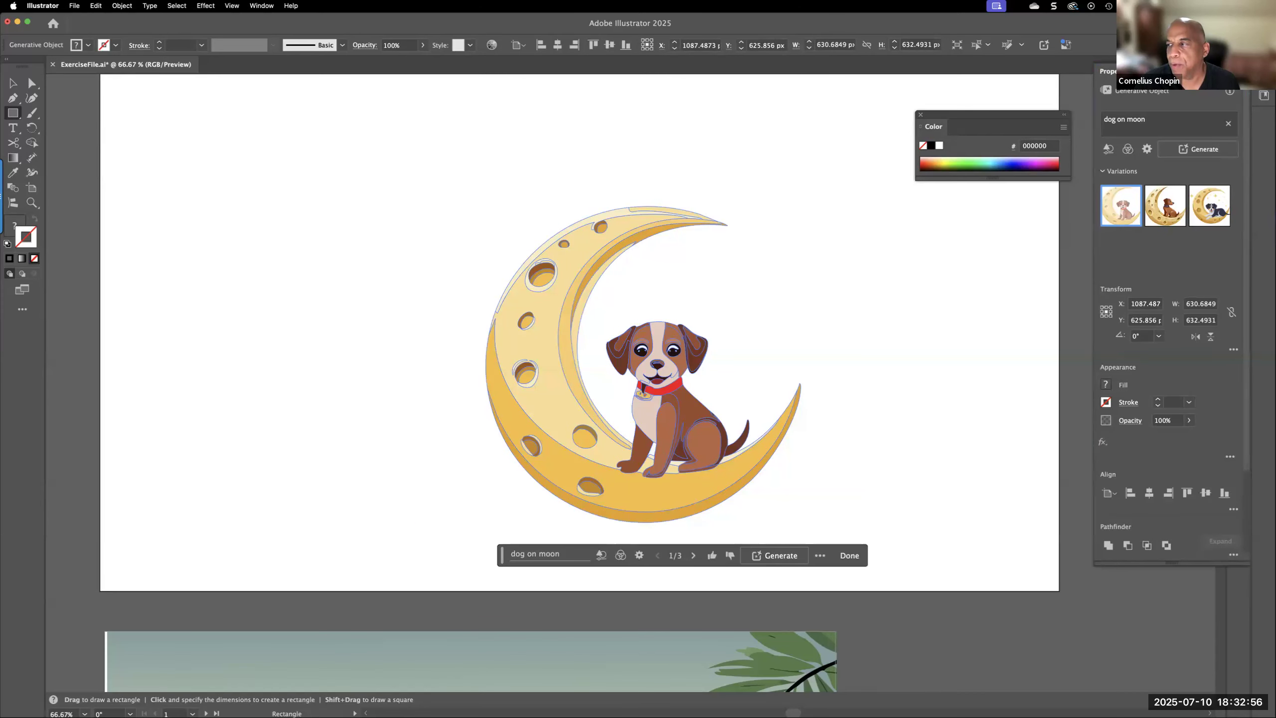
Preview the other dog on moon variations, return to the first one, and generate more variations from the same prompt
{"action": "left_click", "coordinate": [1162, 213]}
{"action": "left_click", "coordinate": [1205, 213]}
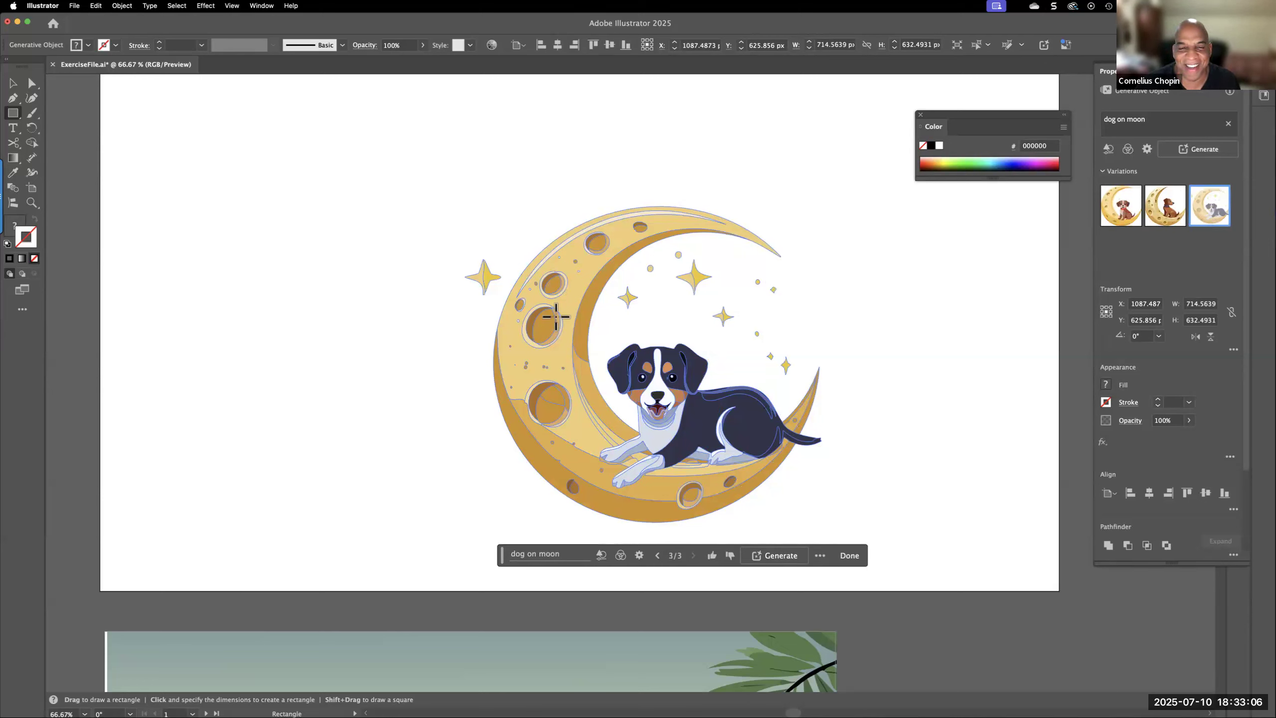
{"action": "left_click", "coordinate": [1126, 218]}
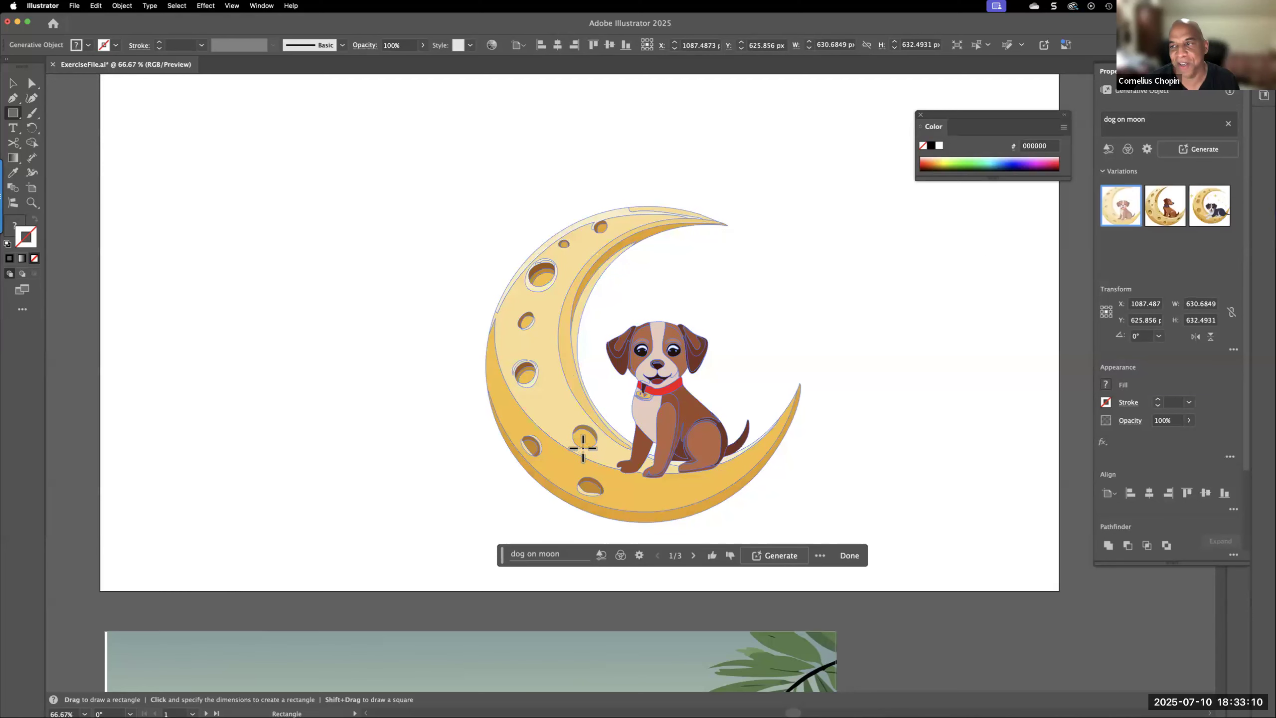
{"action": "left_click", "coordinate": [1197, 151]}
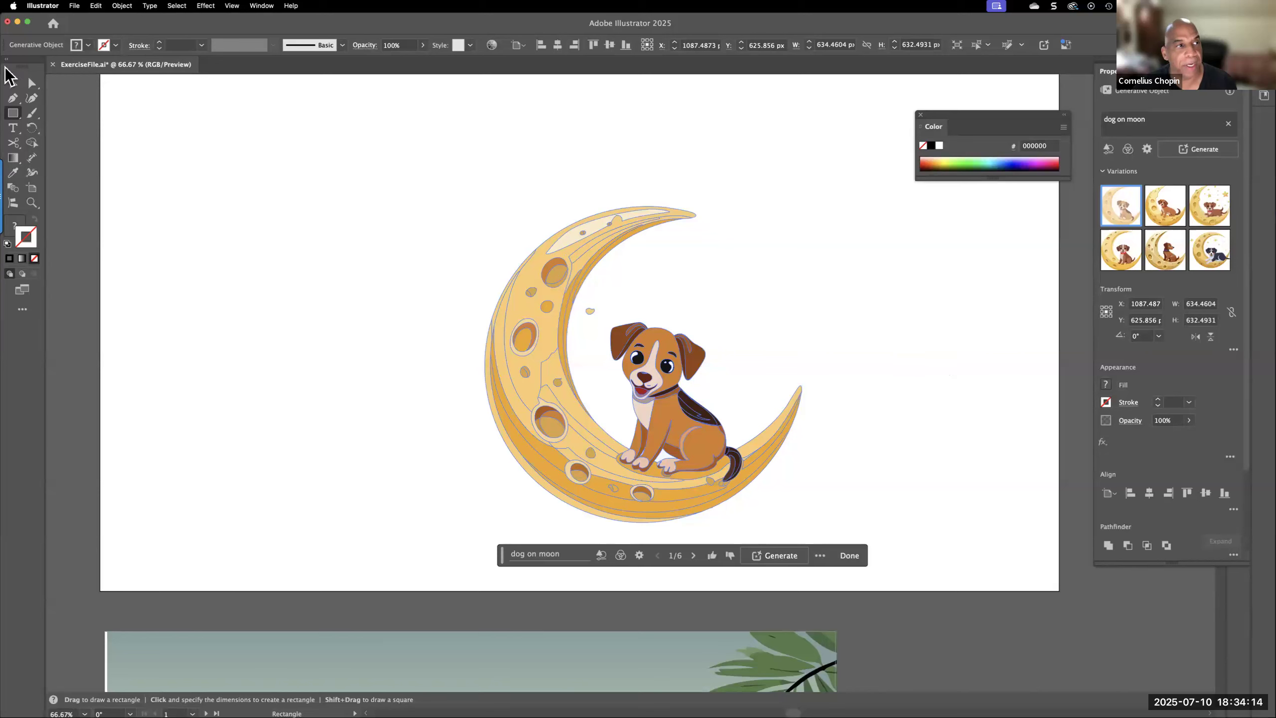
Remove the oval crater beside the dog's head height on the moon by directly selecting and deleting its individual paths
{"action": "left_click", "coordinate": [13, 83]}
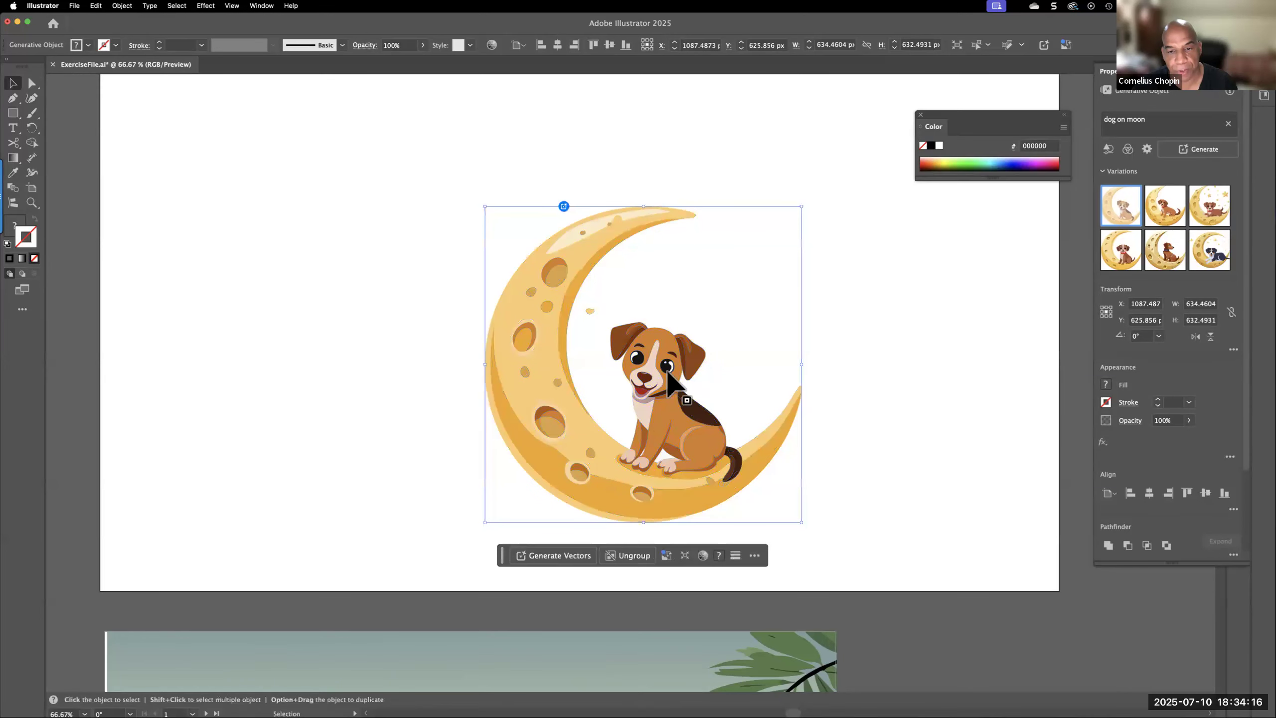
{"action": "left_click", "coordinate": [31, 83]}
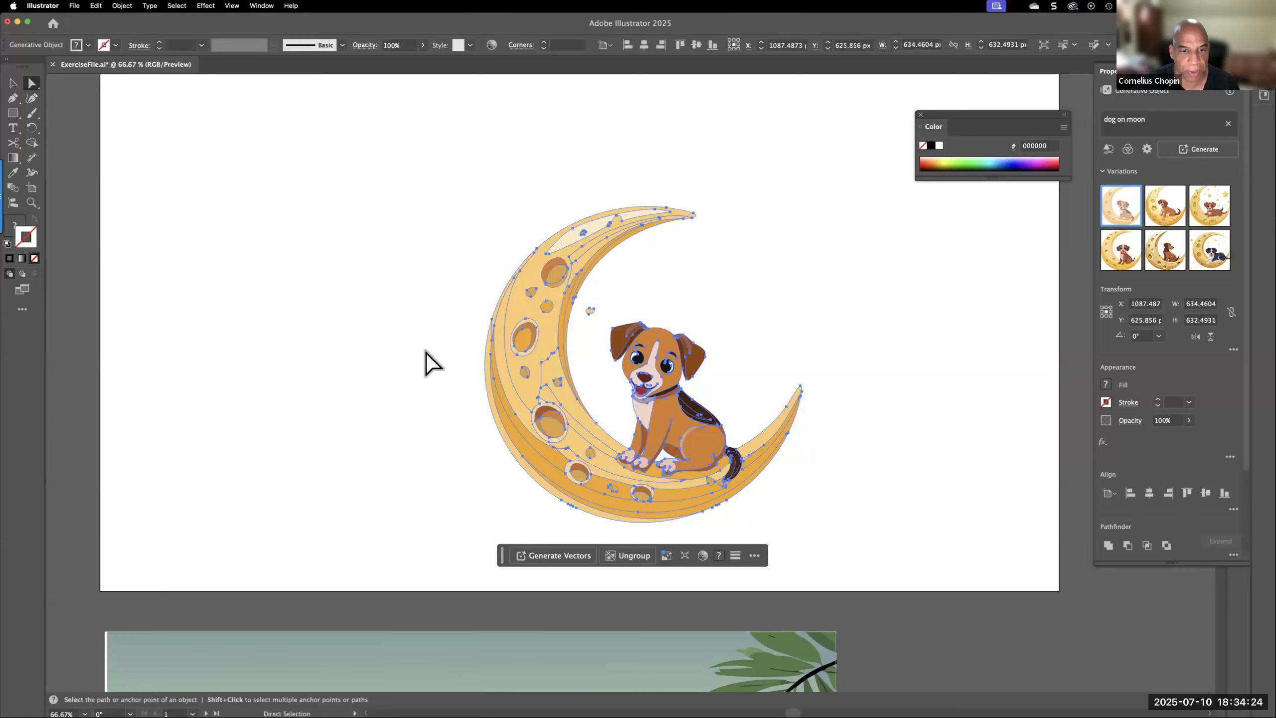
{"action": "left_click", "coordinate": [525, 344]}
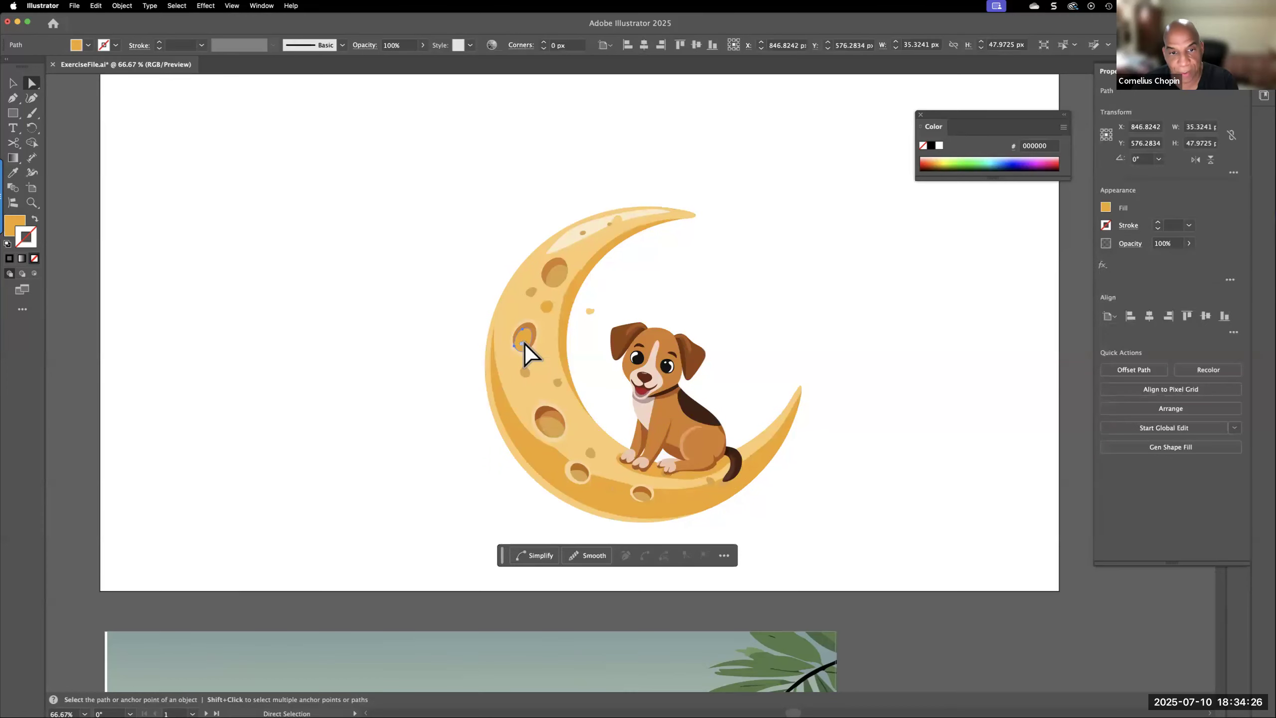
{"action": "key", "text": "Delete"}
{"action": "left_click", "coordinate": [522, 354]}
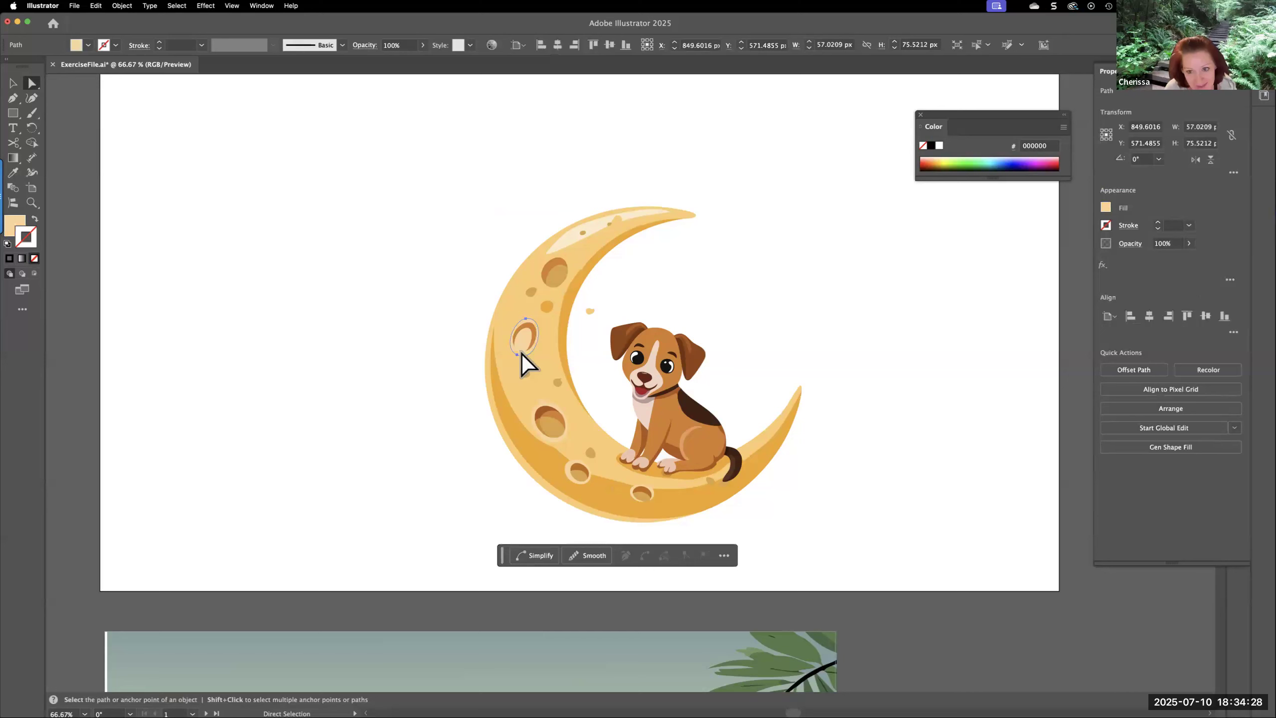
{"action": "left_click", "coordinate": [529, 343]}
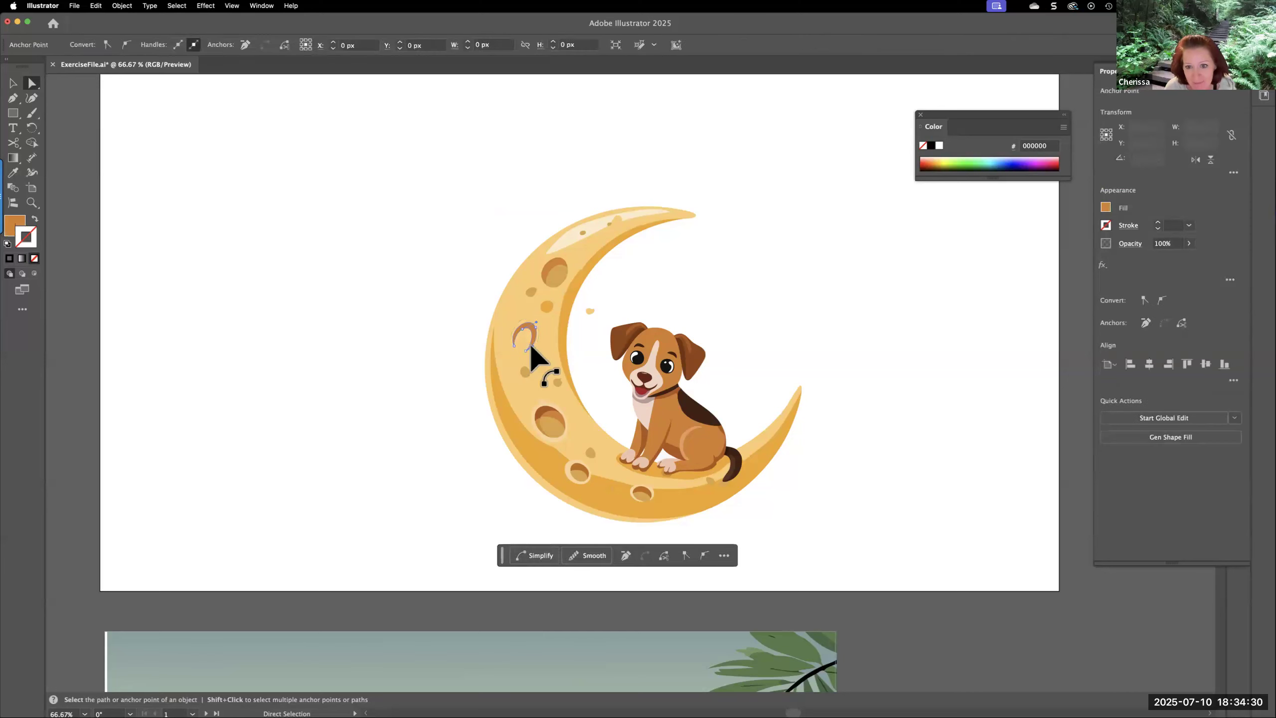
{"action": "key", "text": "Delete"}
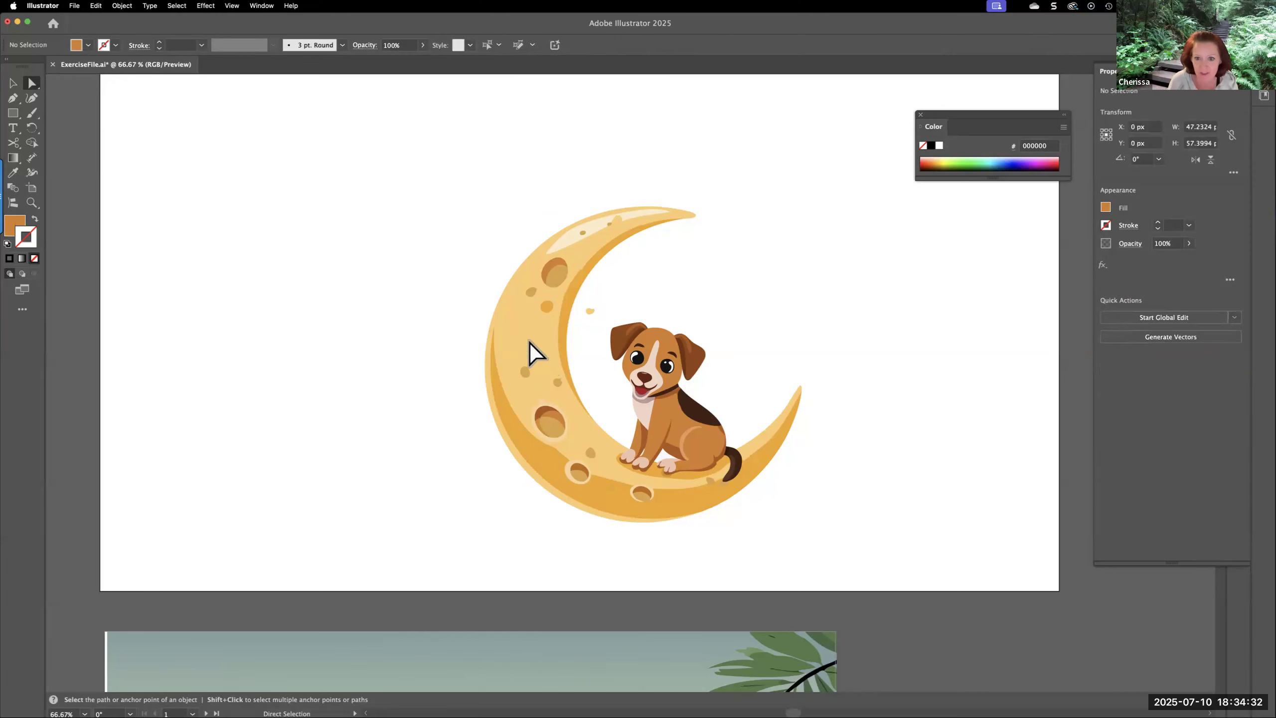
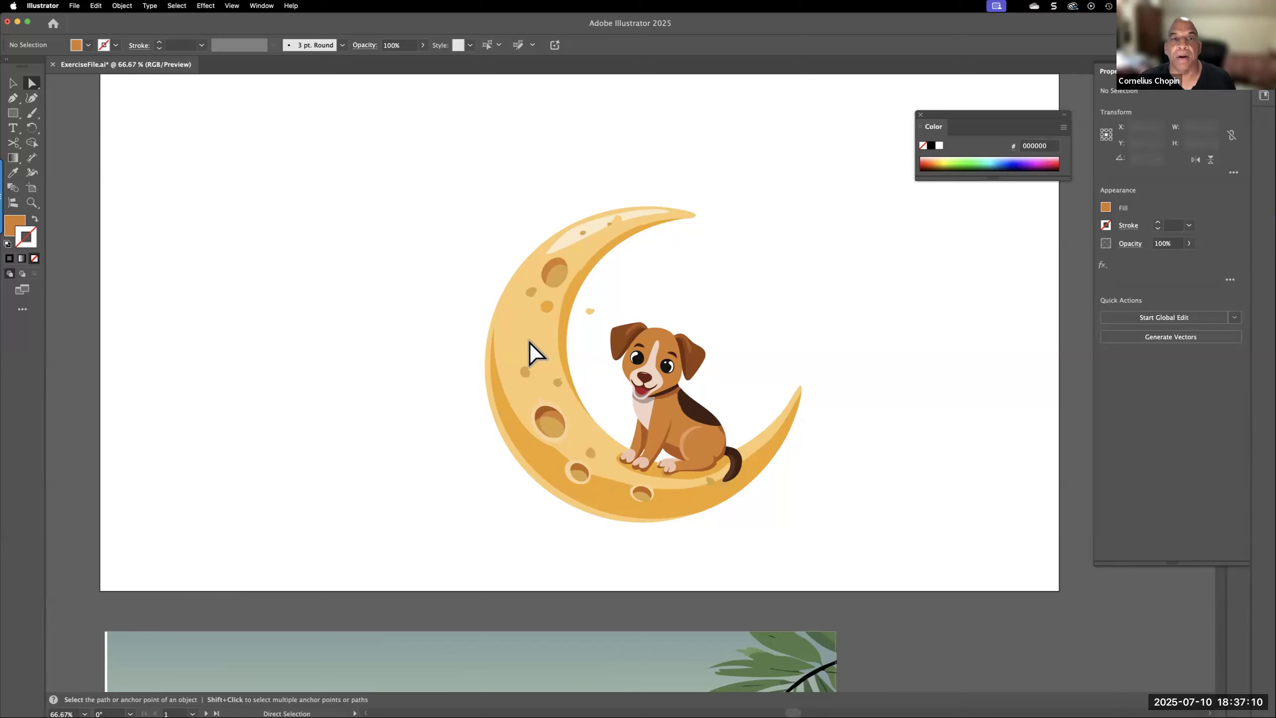
Delete the entire dog on moon graphic from the artboard
{"action": "left_click", "coordinate": [559, 274]}
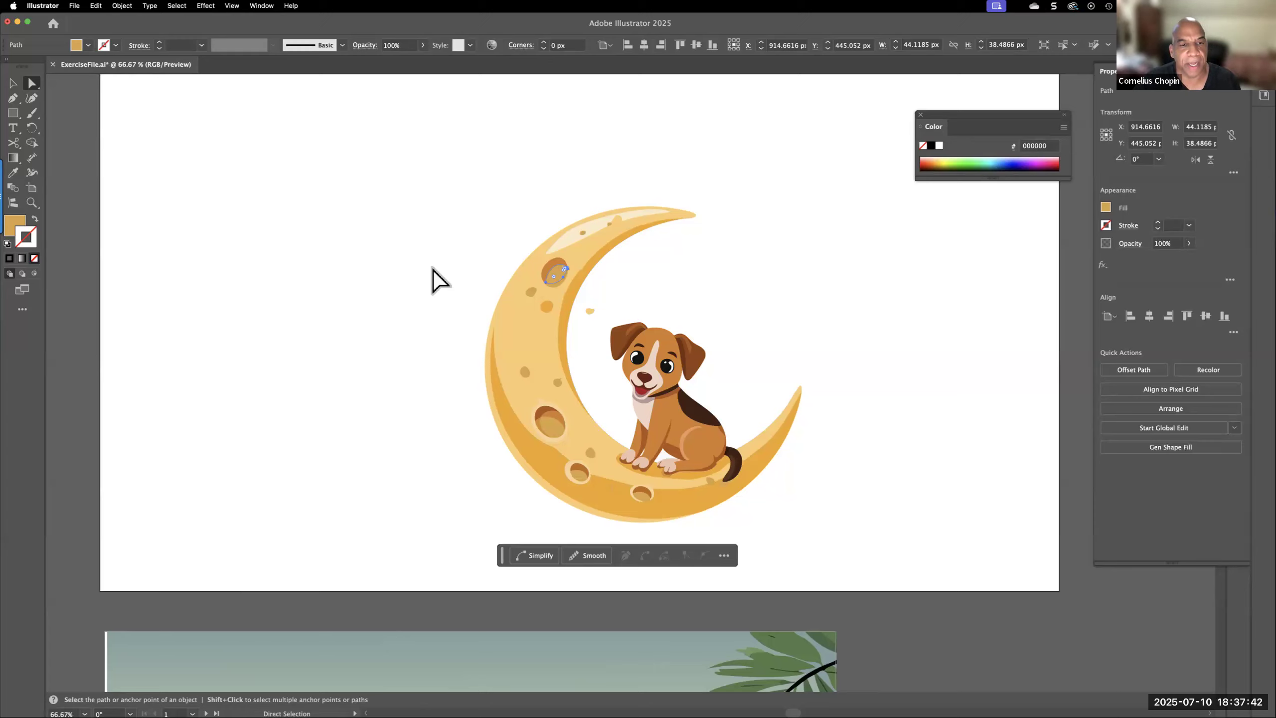
{"action": "left_click", "coordinate": [335, 183]}
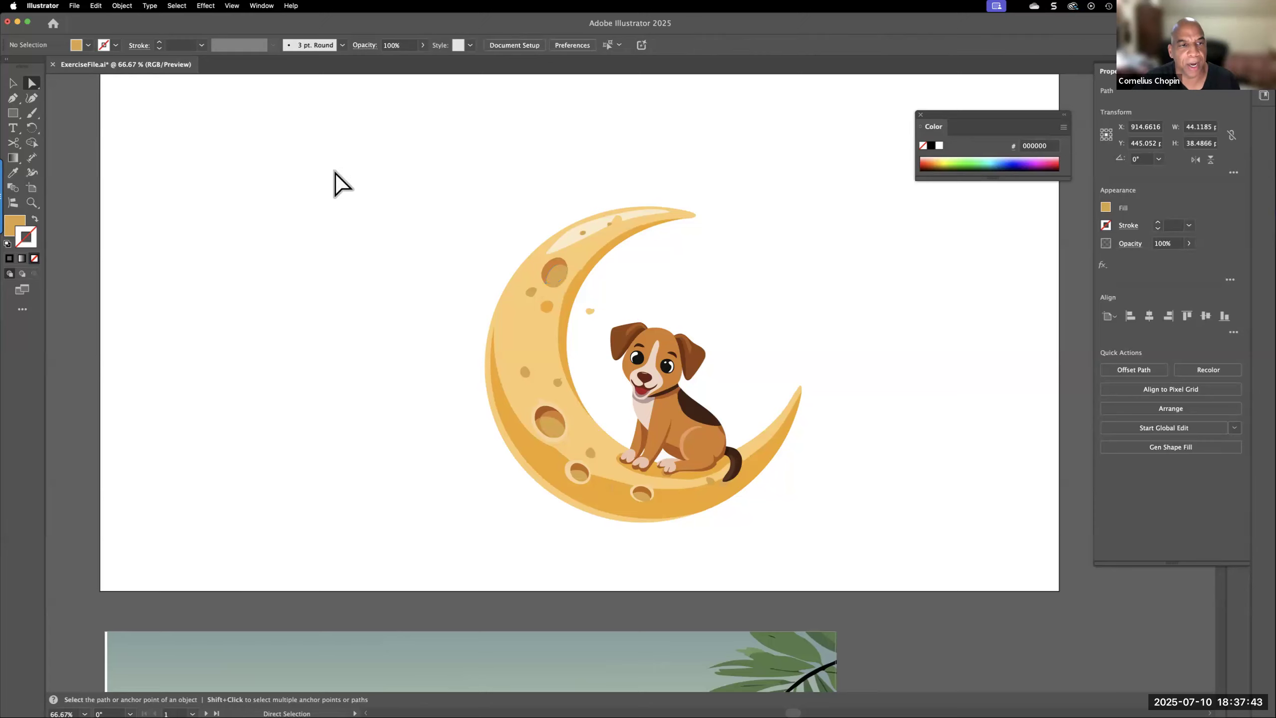
{"action": "left_click", "coordinate": [13, 83]}
{"action": "left_click_drag", "start_coordinate": [380, 143], "coordinate": [935, 583]}
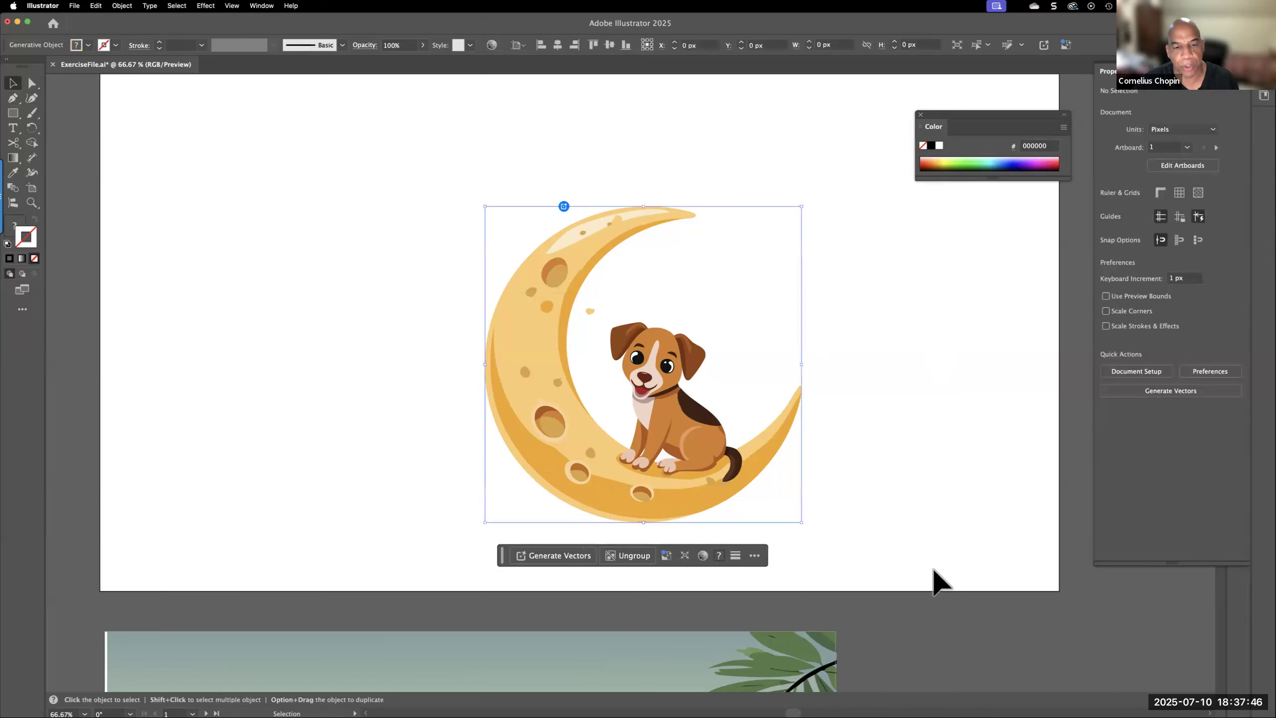
{"action": "key", "text": "Delete"}
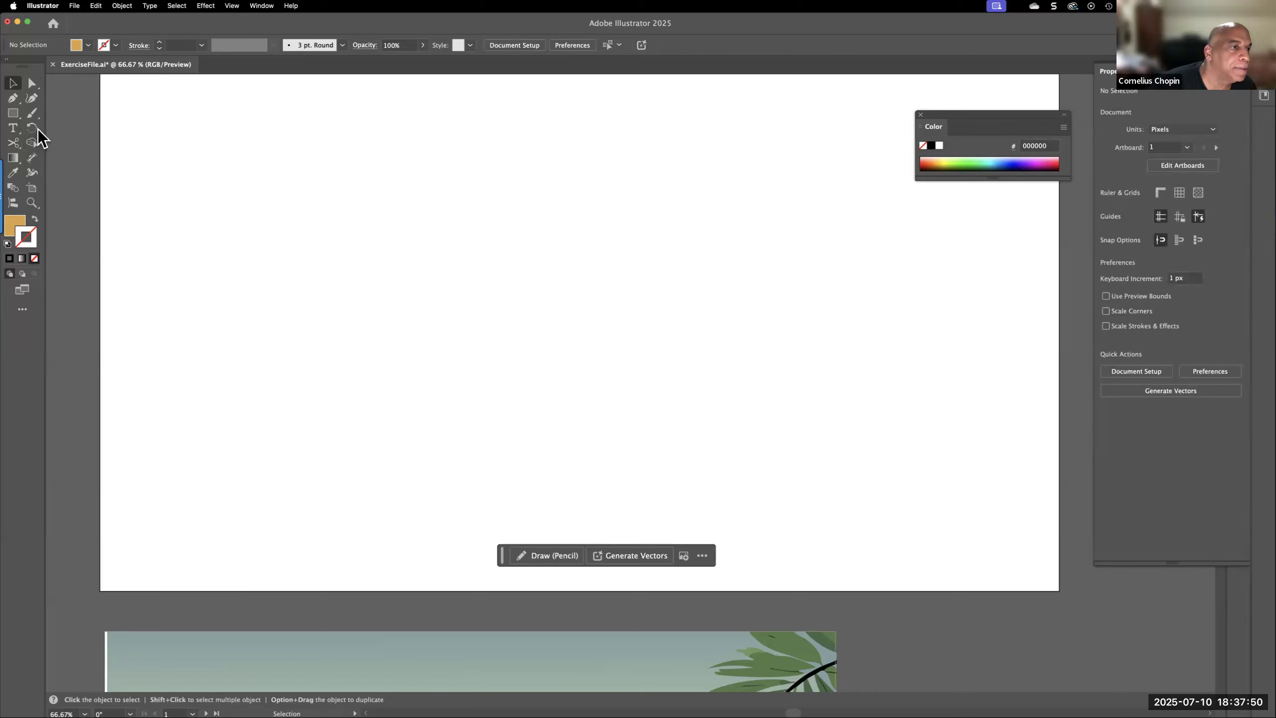
Draw an upright five-pointed star about 783 × 745 px and place it in the left half of the artboard
{"action": "left_click", "coordinate": [12, 115]}
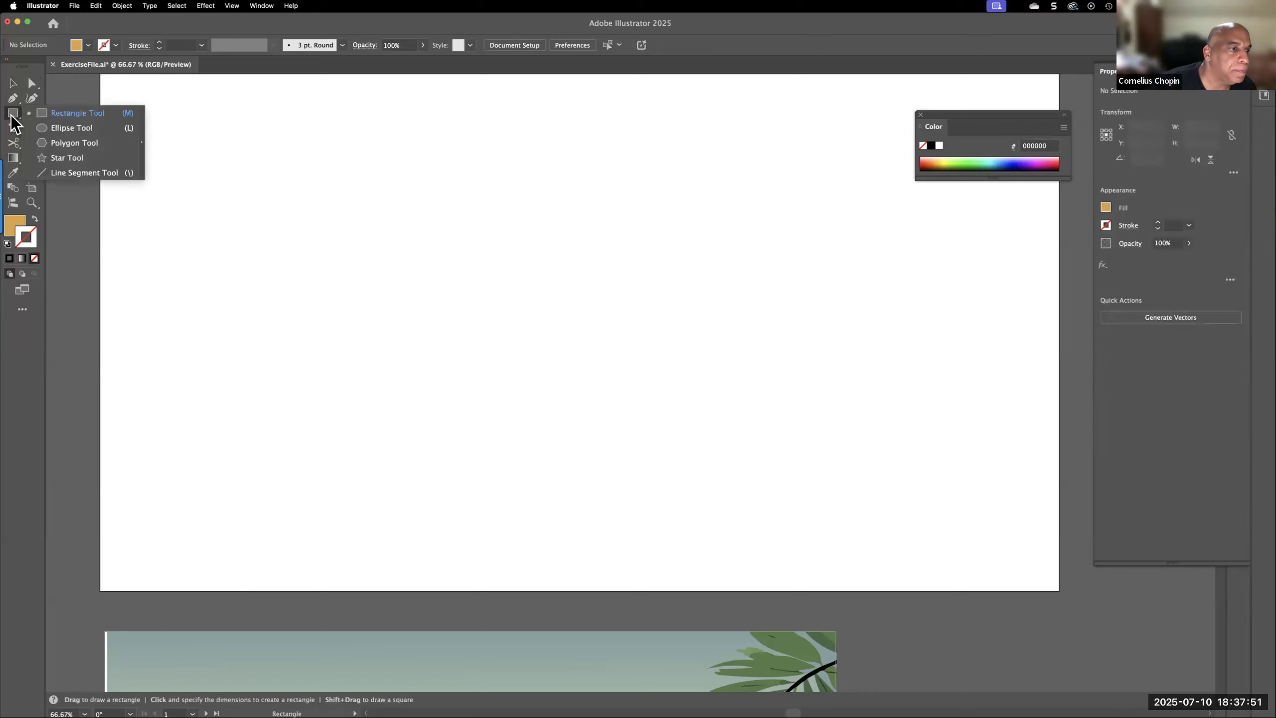
{"action": "left_click", "coordinate": [71, 159]}
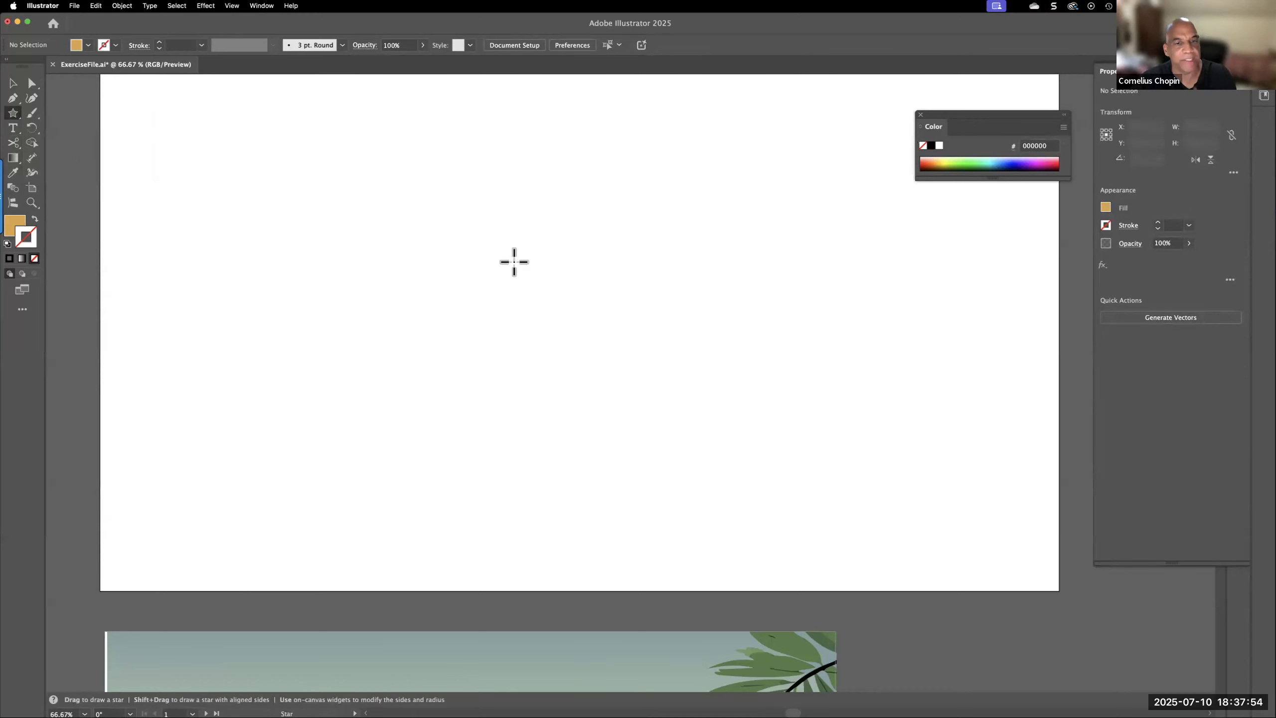
{"action": "left_click_drag", "start_coordinate": [541, 230], "coordinate": [666, 394]}
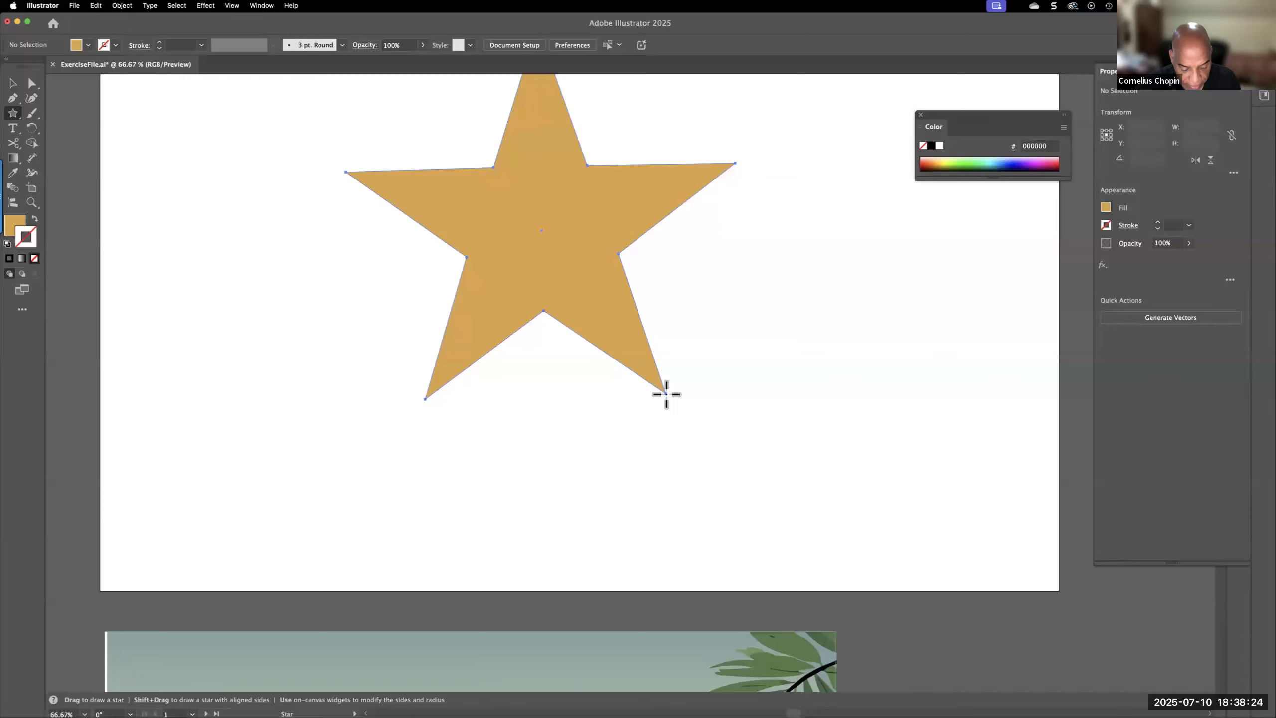
{"action": "mouse_move", "coordinate": [666, 395]}
{"action": "left_mouse_down"}
{"action": "mouse_move", "coordinate": [504, 421]}
{"action": "mouse_move", "coordinate": [695, 437]}
{"action": "mouse_move", "coordinate": [675, 407]}
{"action": "mouse_move", "coordinate": [746, 410]}
{"action": "mouse_move", "coordinate": [686, 418]}
{"action": "mouse_move", "coordinate": [733, 423]}
{"action": "mouse_move", "coordinate": [695, 430]}
{"action": "mouse_move", "coordinate": [567, 407]}
{"action": "mouse_move", "coordinate": [663, 396]}
{"action": "mouse_move", "coordinate": [641, 417]}
{"action": "mouse_move", "coordinate": [539, 434]}
{"action": "mouse_move", "coordinate": [481, 405]}
{"action": "mouse_move", "coordinate": [600, 413]}
{"action": "mouse_move", "coordinate": [576, 412]}
{"action": "left_mouse_up"}
{"action": "key", "text": "shift"}
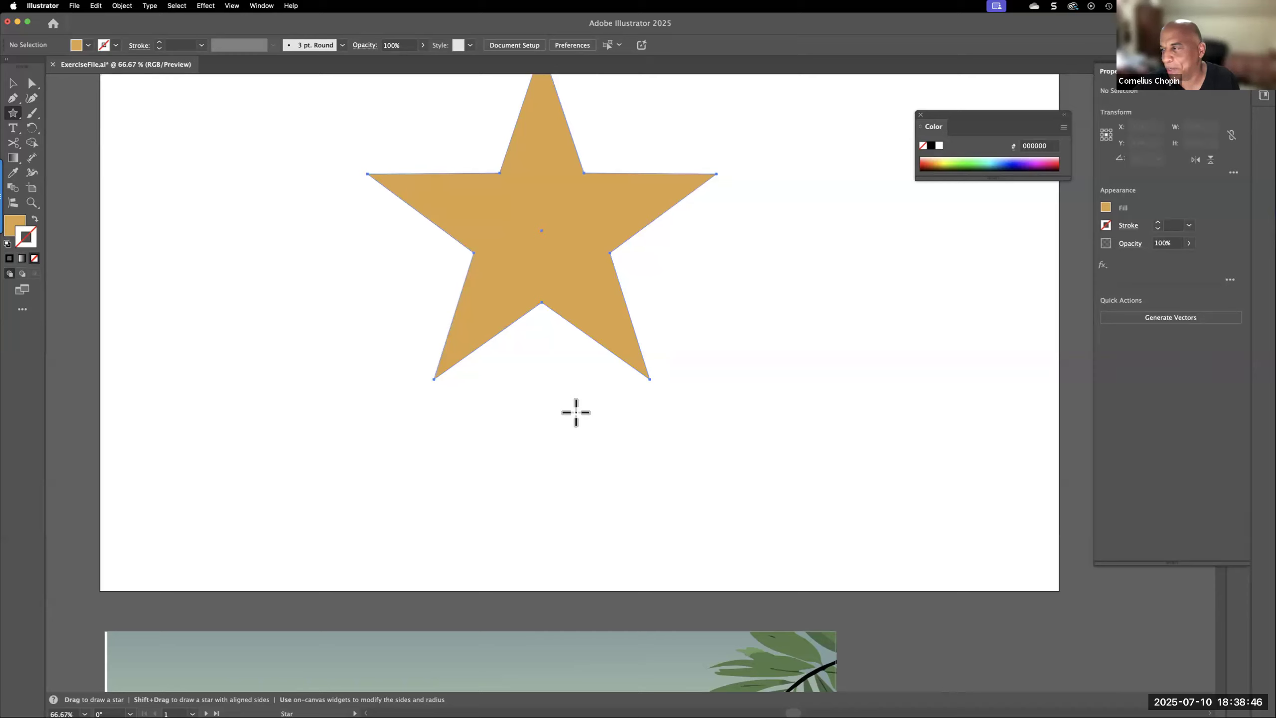
{"action": "left_click_drag", "start_coordinate": [575, 412], "coordinate": [578, 416]}
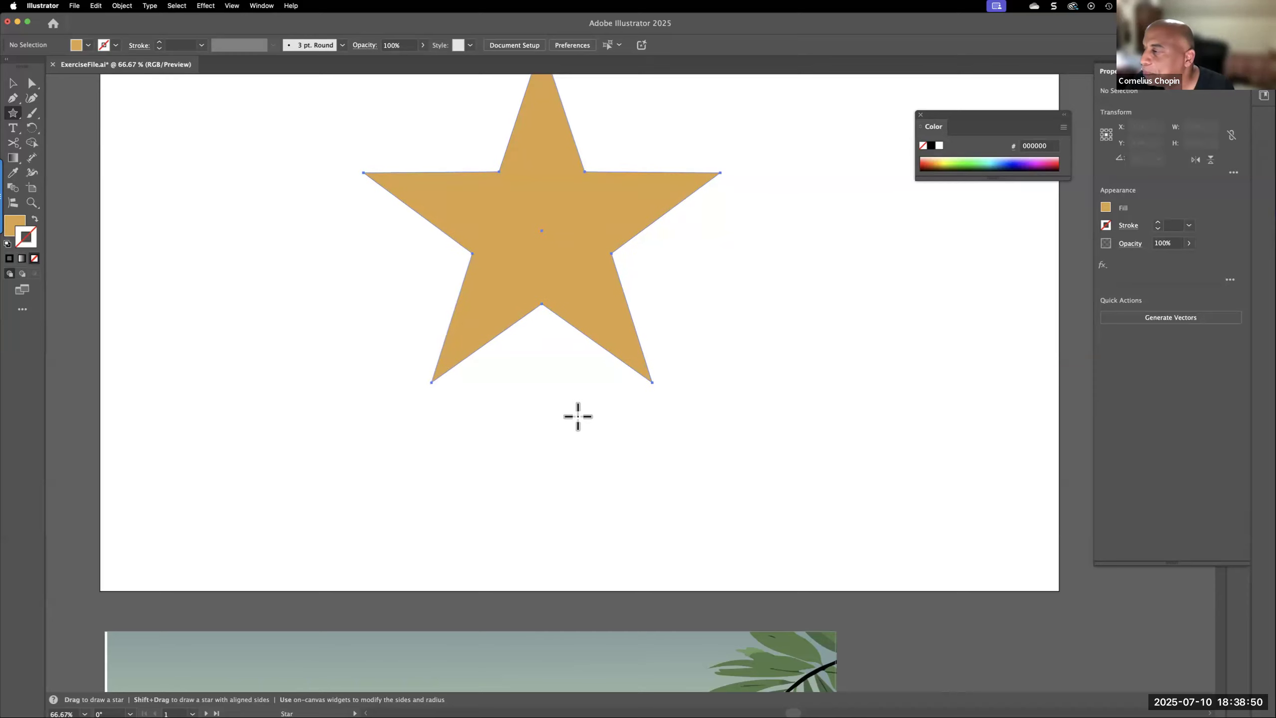
{"action": "mouse_move", "coordinate": [577, 416]}
{"action": "left_mouse_down"}
{"action": "mouse_move", "coordinate": [541, 422]}
{"action": "mouse_move", "coordinate": [652, 433]}
{"action": "mouse_move", "coordinate": [453, 405]}
{"action": "mouse_move", "coordinate": [573, 447]}
{"action": "mouse_move", "coordinate": [634, 452]}
{"action": "mouse_move", "coordinate": [581, 451]}
{"action": "mouse_move", "coordinate": [469, 427]}
{"action": "mouse_move", "coordinate": [462, 407]}
{"action": "left_mouse_up"}
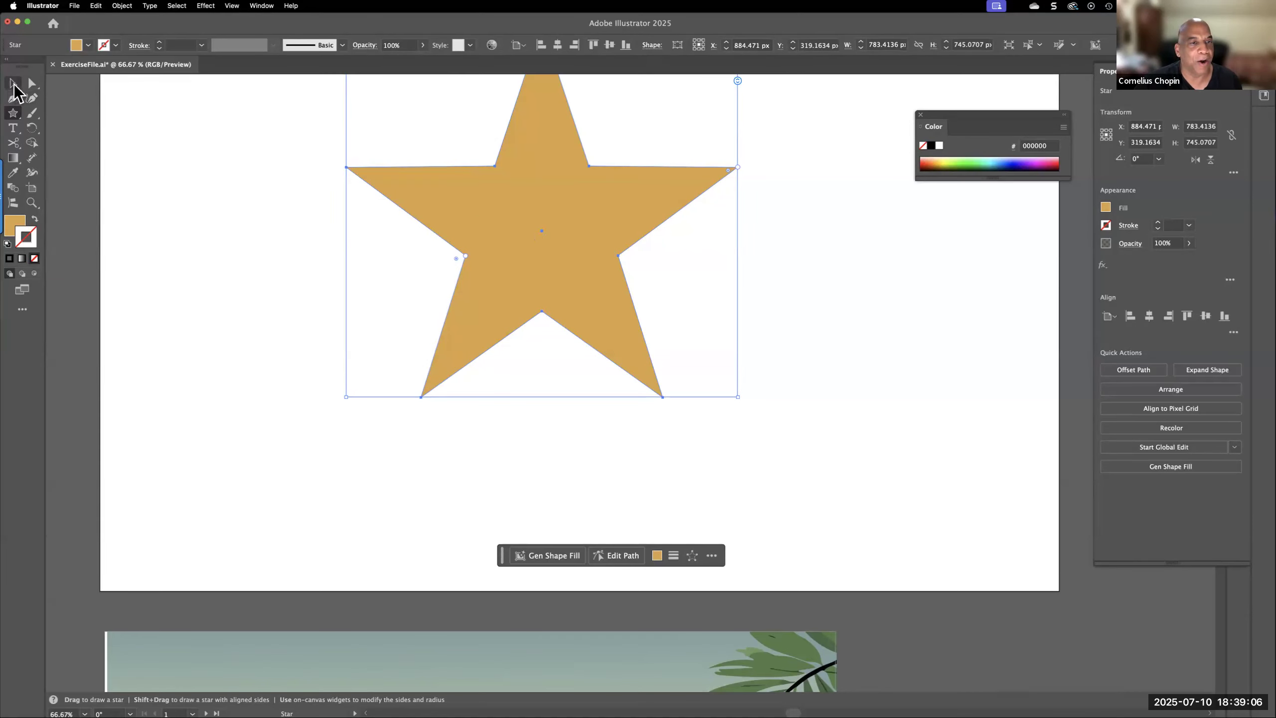
{"action": "key", "text": "v"}
{"action": "left_click_drag", "start_coordinate": [510, 222], "coordinate": [358, 302]}
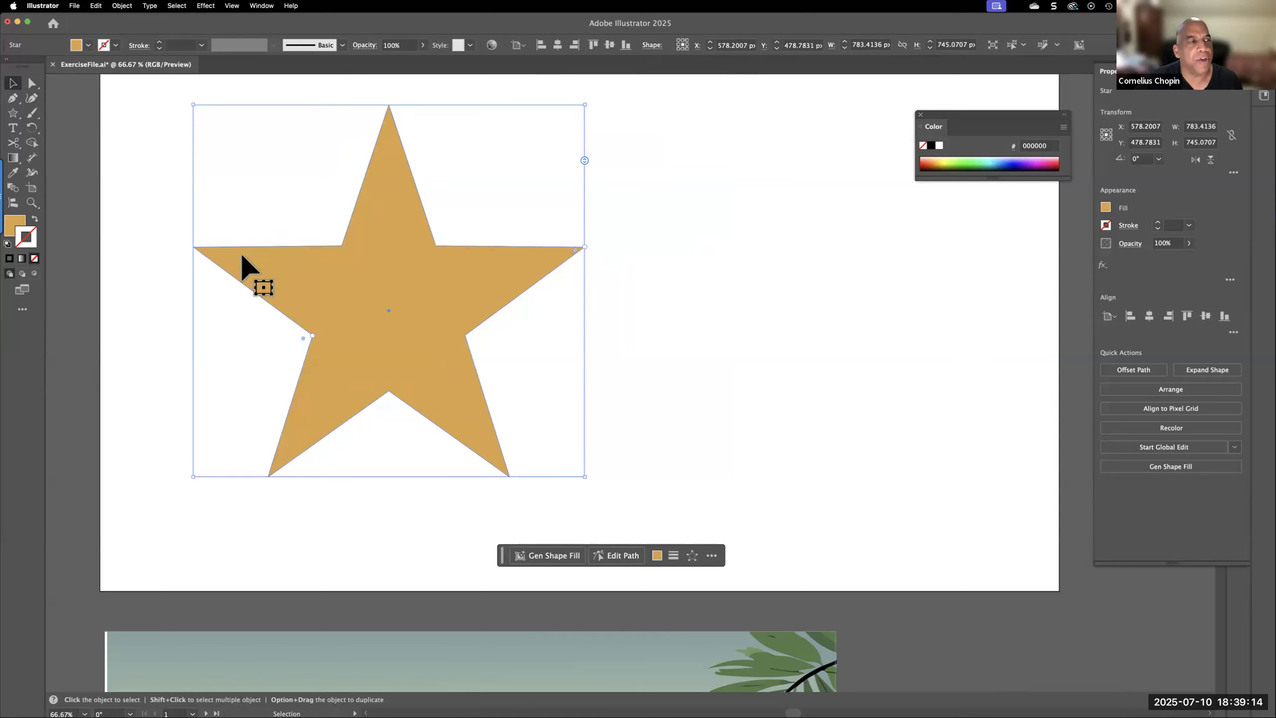
Draw a smaller star about 459 × 438 px beside the first one, varying its number of points while drawing and finishing with five
{"action": "left_click", "coordinate": [13, 112]}
{"action": "left_click_drag", "start_coordinate": [755, 260], "coordinate": [824, 360]}
{"action": "key", "text": "Up"}
{"action": "key", "text": "Up"}
{"action": "key", "text": "Up"}
{"action": "key", "text": "Up"}
{"action": "key", "text": "Up"}
{"action": "key", "text": "Up"}
{"action": "key", "text": "Up"}
{"action": "key", "text": "Down"}
{"action": "key", "text": "Down"}
{"action": "key", "text": "Down"}
{"action": "key", "text": "Down"}
{"action": "key", "text": "Down"}
{"action": "key", "text": "Down"}
{"action": "key", "text": "Down"}
{"action": "key", "text": "Down"}
{"action": "key", "text": "Down"}
{"action": "key", "text": "Up"}
{"action": "key", "text": "Up"}
{"action": "key", "text": "Up"}
{"action": "key", "text": "Up"}
{"action": "key", "text": "Up"}
{"action": "key", "text": "Up"}
{"action": "key", "text": "Up"}
{"action": "key", "text": "Up"}
{"action": "key", "text": "Up"}
{"action": "key", "text": "Up"}
{"action": "key", "text": "Up"}
{"action": "key", "text": "Up"}
{"action": "key", "text": "Up"}
{"action": "key", "text": "Up"}
{"action": "key", "text": "Up"}
{"action": "key", "text": "Up"}
{"action": "key", "text": "Up"}
{"action": "key", "text": "Down"}
{"action": "key", "text": "Down"}
{"action": "key", "text": "Down"}
{"action": "key", "text": "Down"}
{"action": "key", "text": "Down"}
{"action": "key", "text": "Down"}
{"action": "key", "text": "Down"}
{"action": "key", "text": "Down"}
{"action": "key", "text": "Down"}
{"action": "key", "text": "Down"}
{"action": "key", "text": "Down"}
{"action": "key", "text": "Down"}
{"action": "key", "text": "Down"}
{"action": "key", "text": "Down"}
{"action": "key", "text": "Down"}
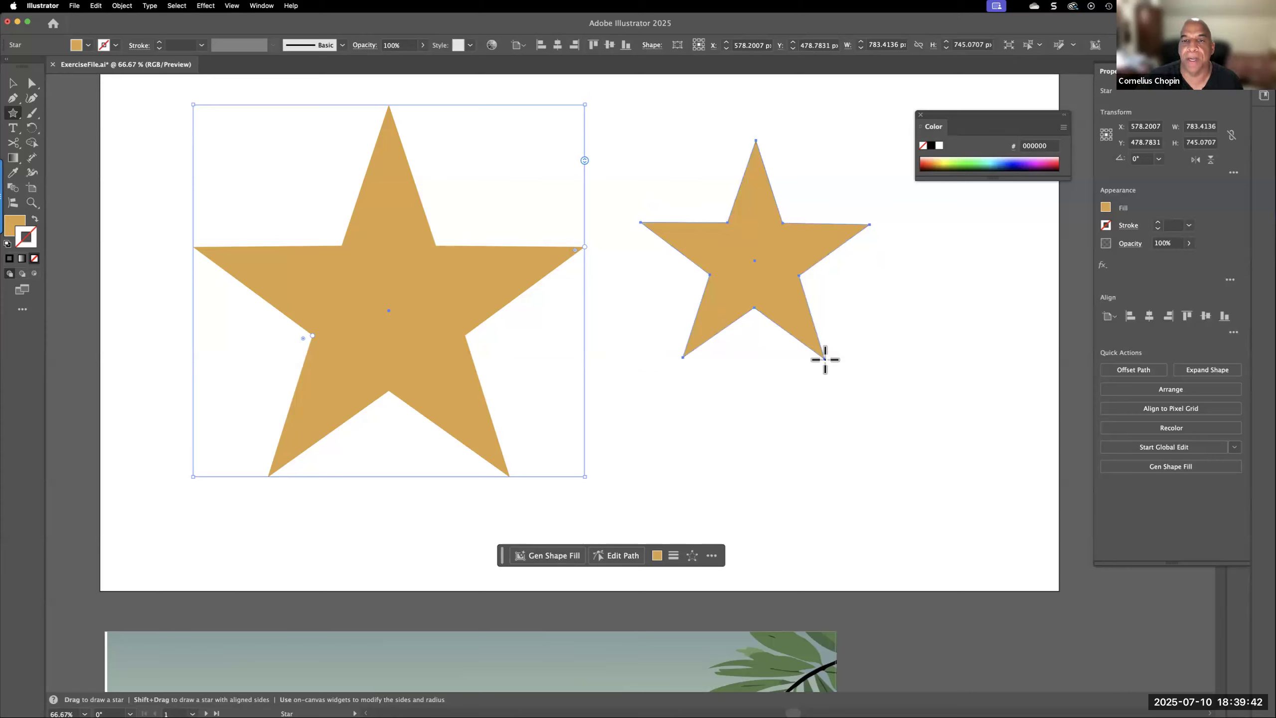
{"action": "left_click_drag", "start_coordinate": [824, 359], "coordinate": [824, 359]}
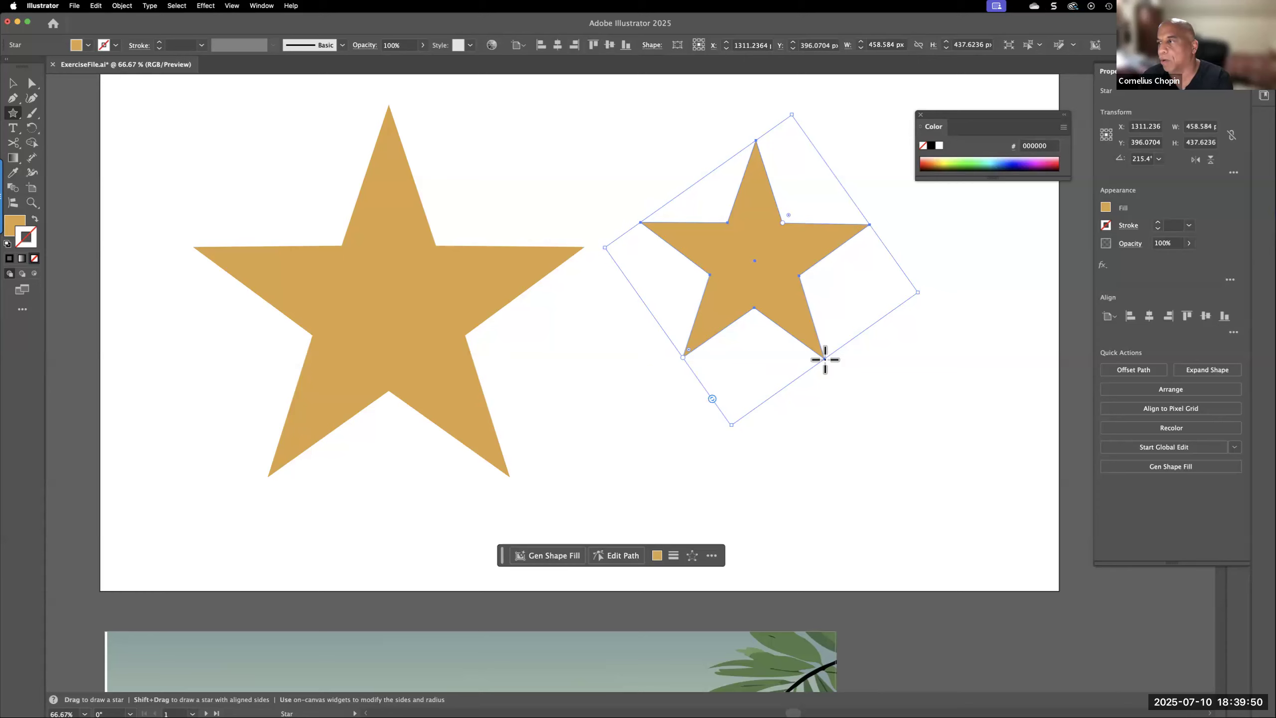
Round the inner corners of the smaller star, and undo a trial stretch of its bounding box
{"action": "left_click", "coordinate": [12, 83]}
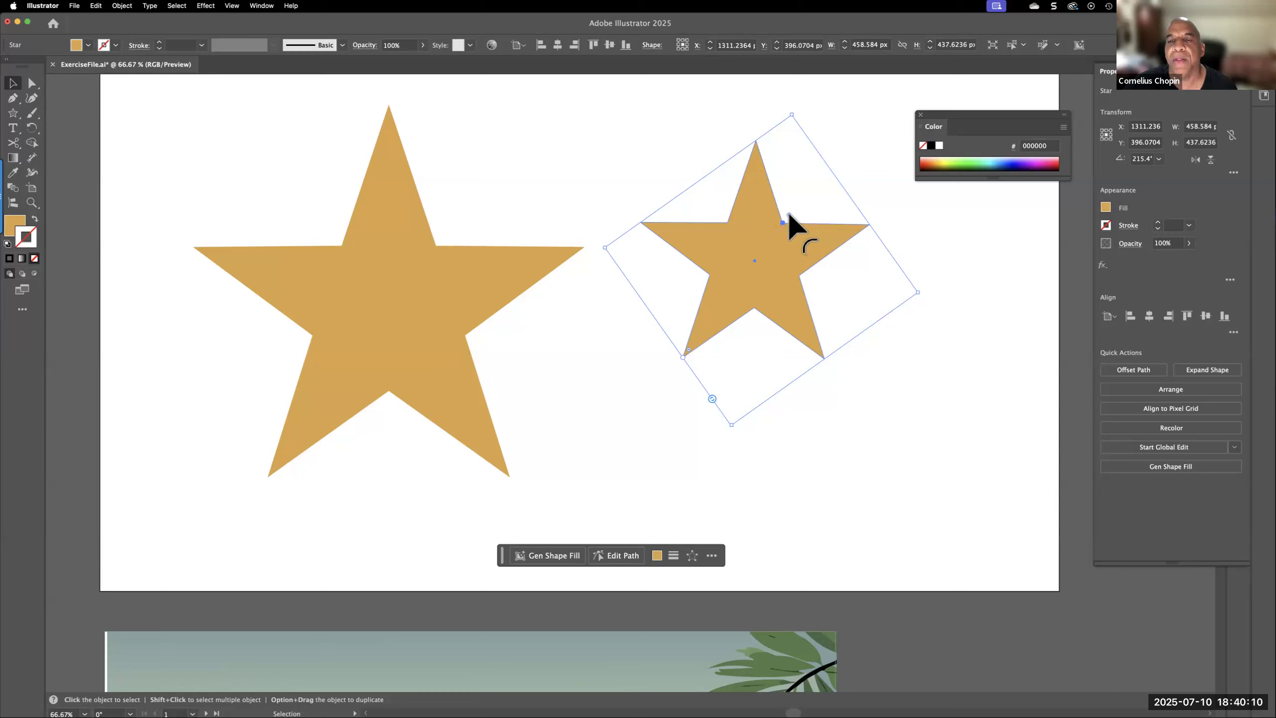
{"action": "mouse_move", "coordinate": [791, 211]}
{"action": "left_mouse_down"}
{"action": "mouse_move", "coordinate": [823, 200]}
{"action": "mouse_move", "coordinate": [781, 224]}
{"action": "mouse_move", "coordinate": [814, 181]}
{"action": "mouse_move", "coordinate": [774, 225]}
{"action": "mouse_move", "coordinate": [824, 180]}
{"action": "mouse_move", "coordinate": [799, 208]}
{"action": "mouse_move", "coordinate": [810, 206]}
{"action": "left_mouse_up"}
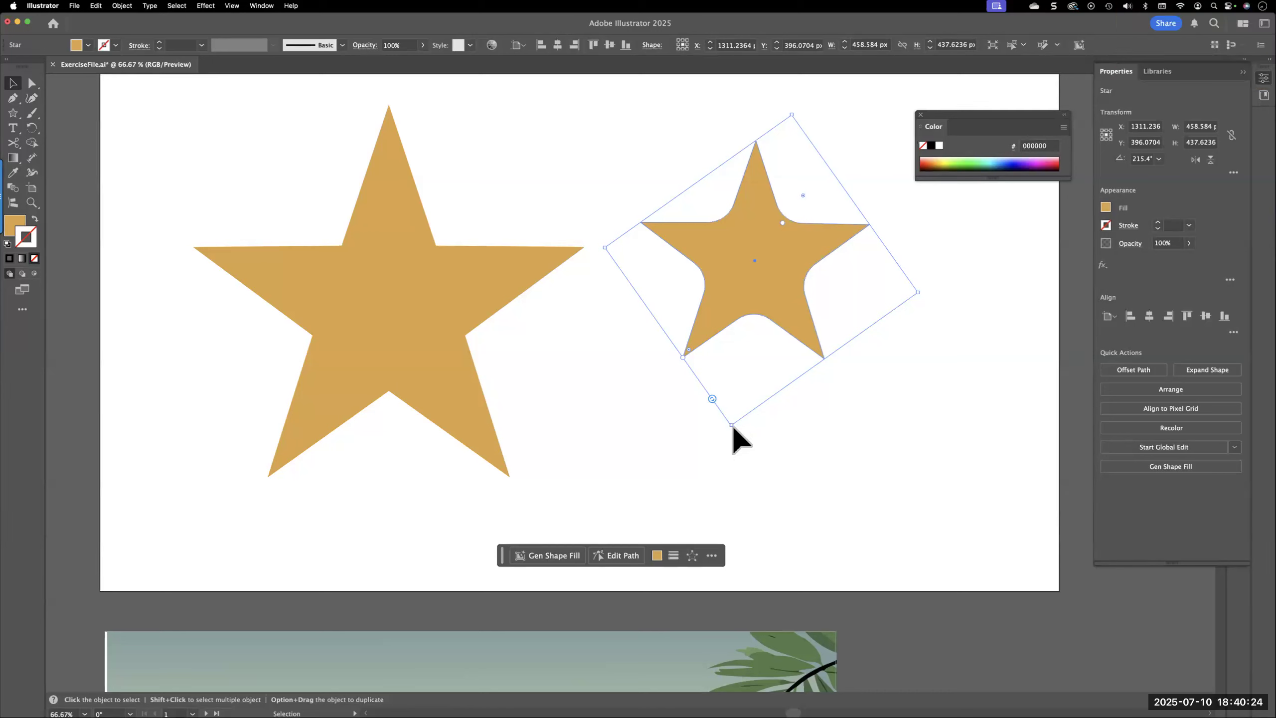
{"action": "left_click_drag", "start_coordinate": [919, 294], "coordinate": [1013, 292]}
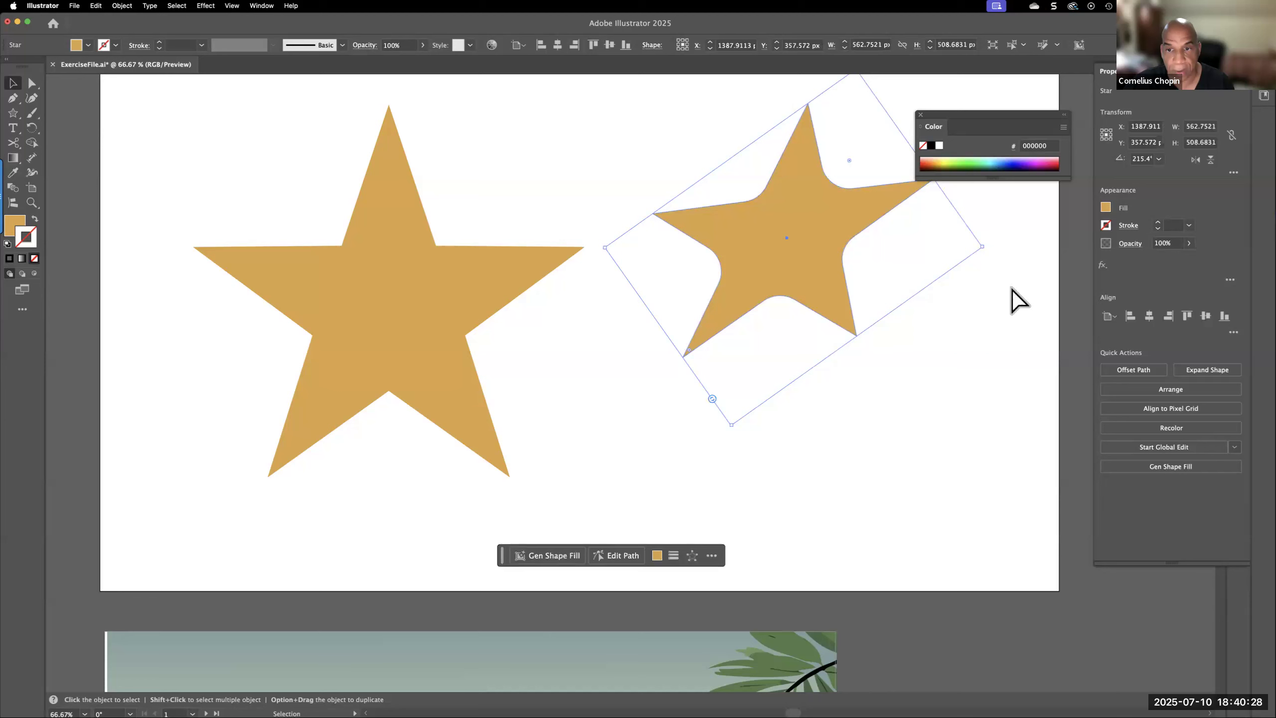
{"action": "key", "text": "super+z"}
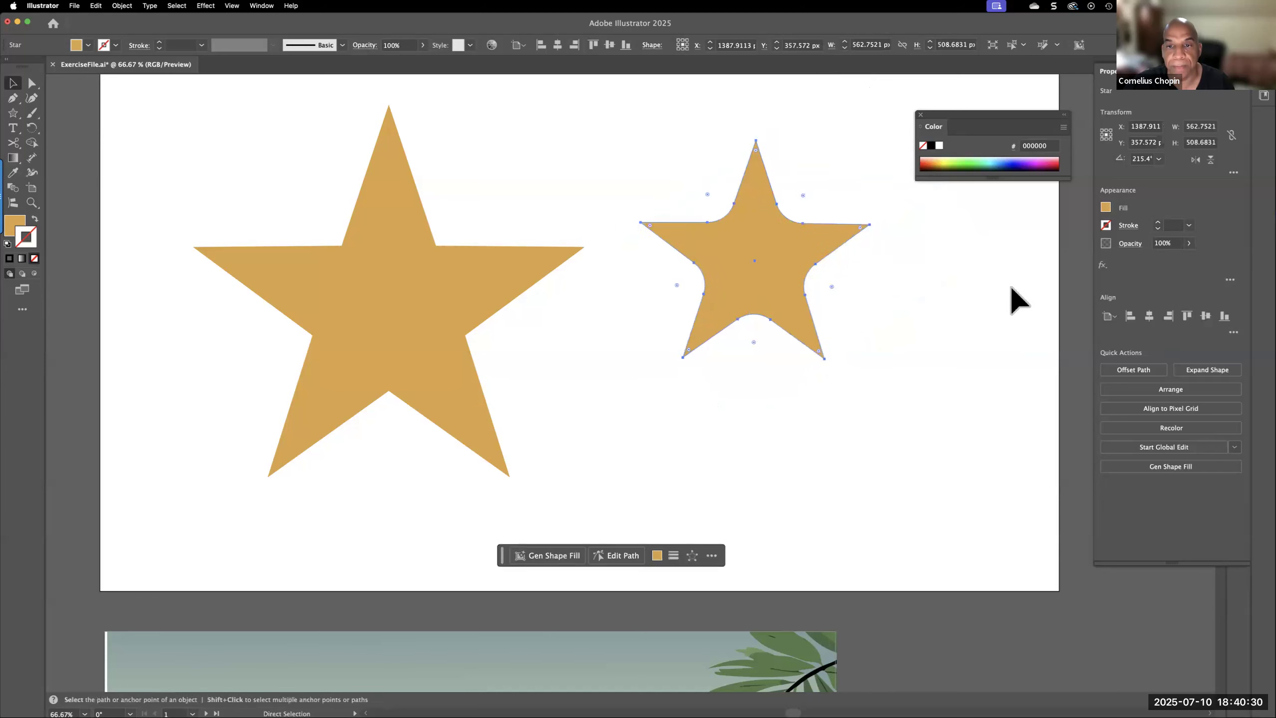
Slightly increase the larger star's inner radius, and try it with four points before returning it to five
{"action": "left_click", "coordinate": [288, 330]}
{"action": "left_click", "coordinate": [360, 312]}
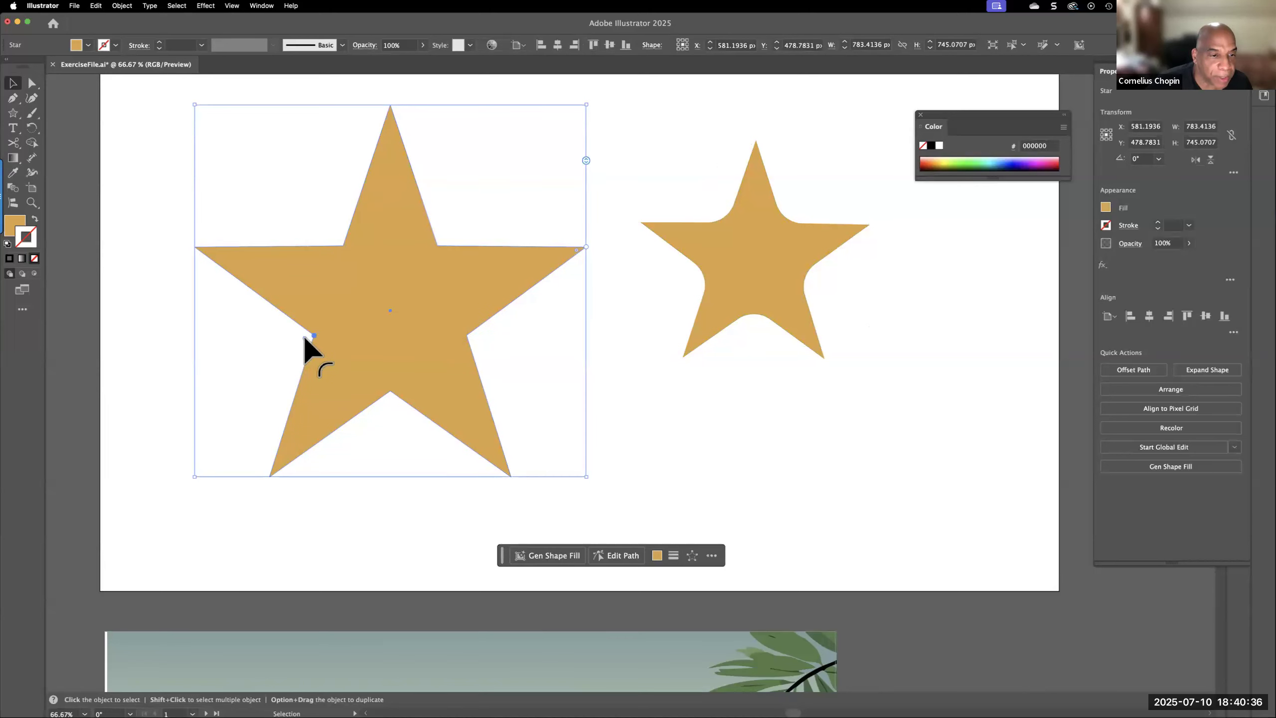
{"action": "mouse_move", "coordinate": [297, 339]}
{"action": "left_mouse_down"}
{"action": "mouse_move", "coordinate": [258, 370]}
{"action": "mouse_move", "coordinate": [320, 327]}
{"action": "left_mouse_up"}
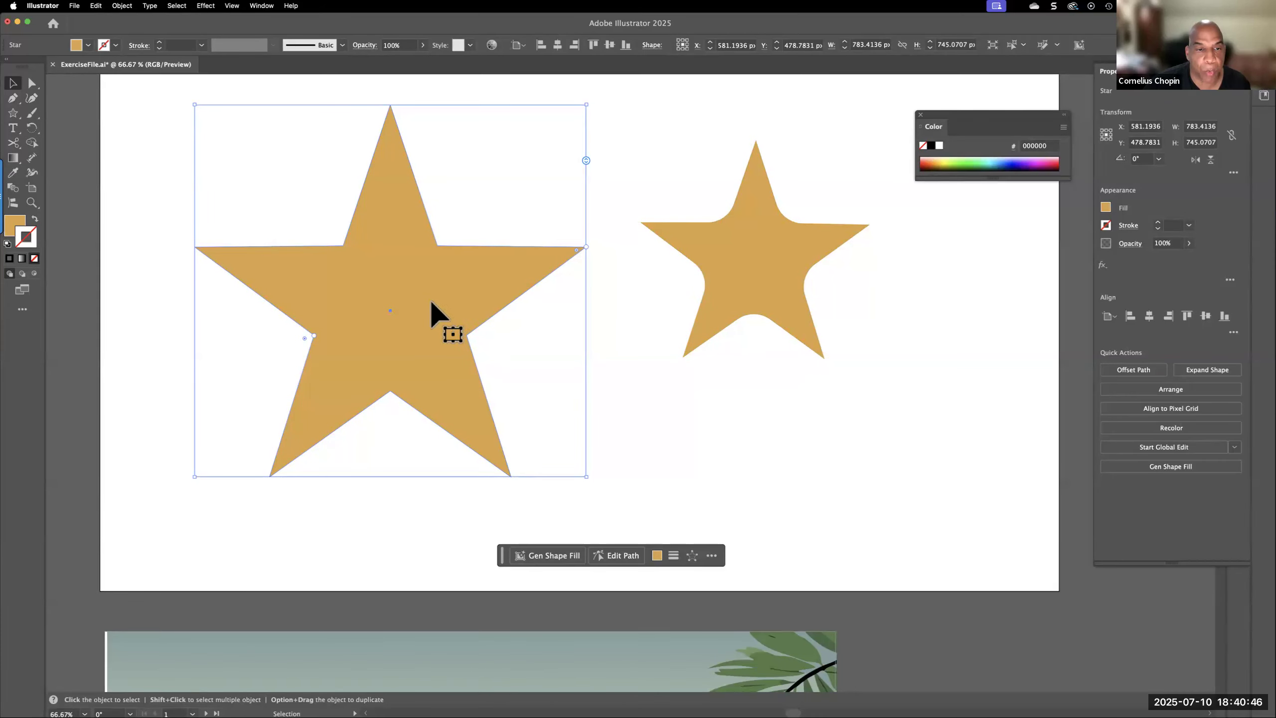
{"action": "left_click_drag", "start_coordinate": [314, 336], "coordinate": [314, 336]}
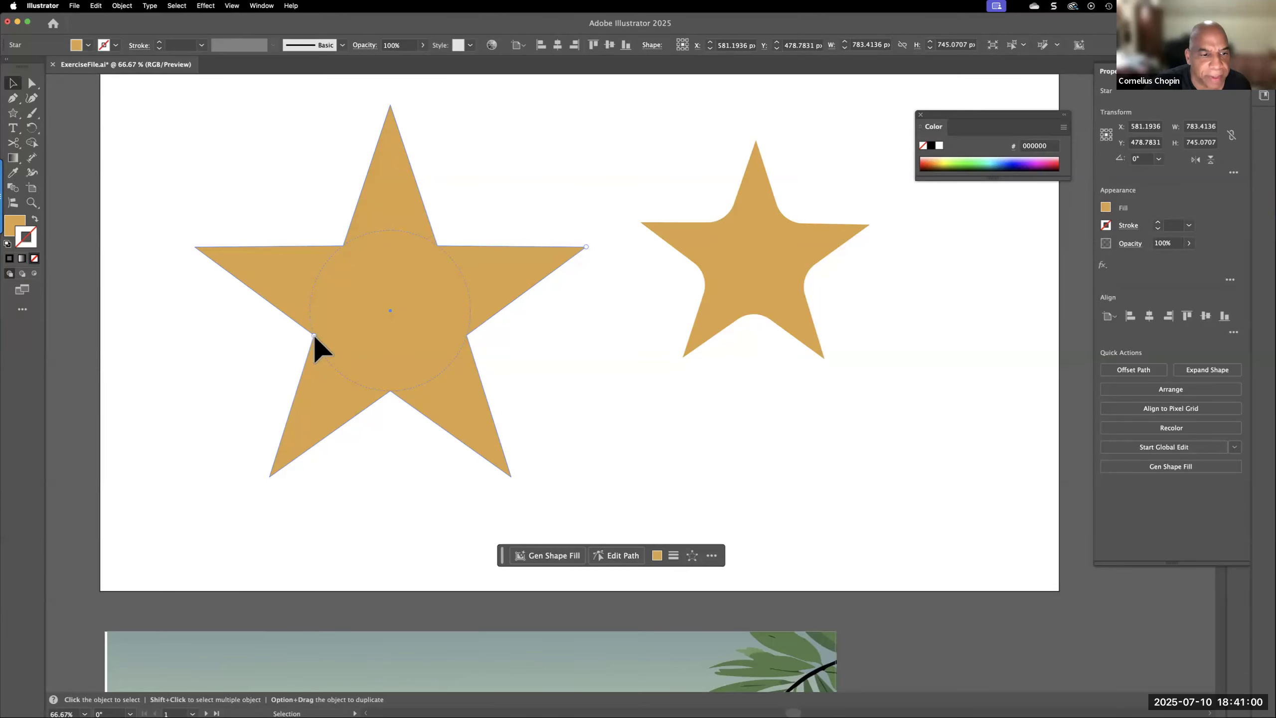
{"action": "mouse_move", "coordinate": [313, 335]}
{"action": "left_mouse_down"}
{"action": "mouse_move", "coordinate": [381, 336]}
{"action": "mouse_move", "coordinate": [93, 336]}
{"action": "mouse_move", "coordinate": [354, 347]}
{"action": "mouse_move", "coordinate": [151, 339]}
{"action": "mouse_move", "coordinate": [300, 335]}
{"action": "mouse_move", "coordinate": [322, 336]}
{"action": "mouse_move", "coordinate": [136, 347]}
{"action": "mouse_move", "coordinate": [312, 335]}
{"action": "left_mouse_up"}
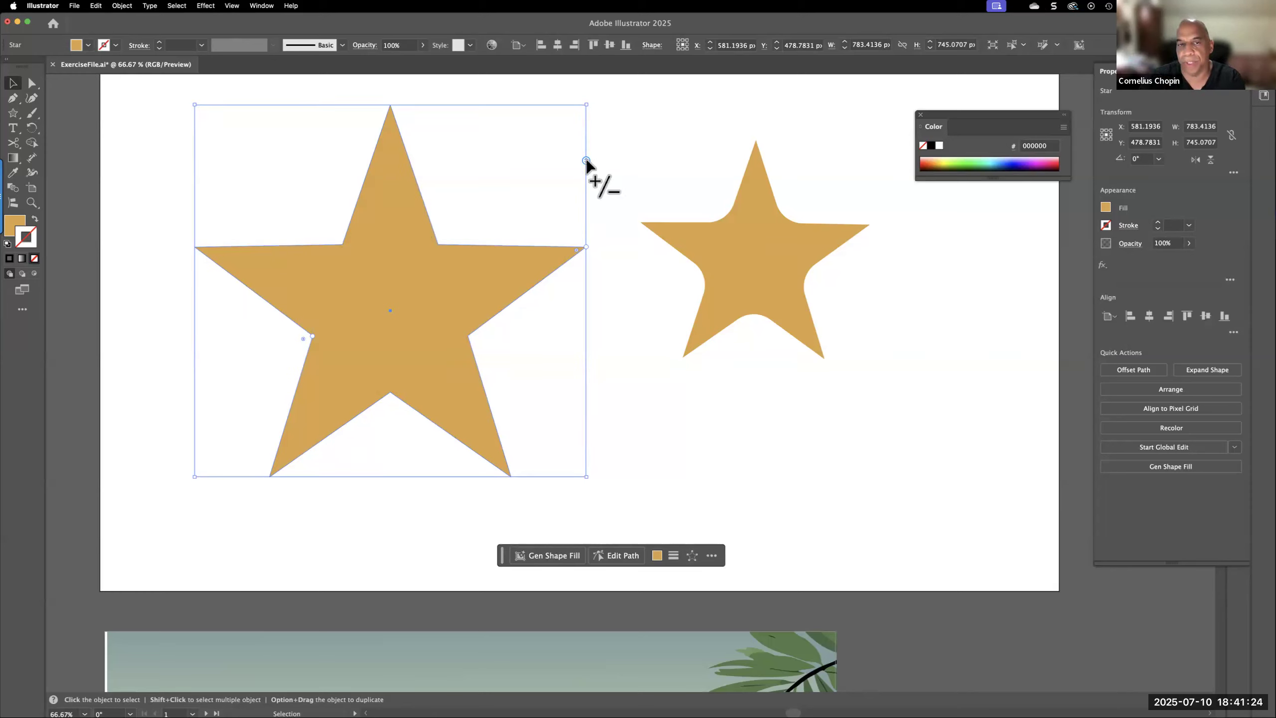
{"action": "left_click_drag", "start_coordinate": [586, 160], "coordinate": [613, 144]}
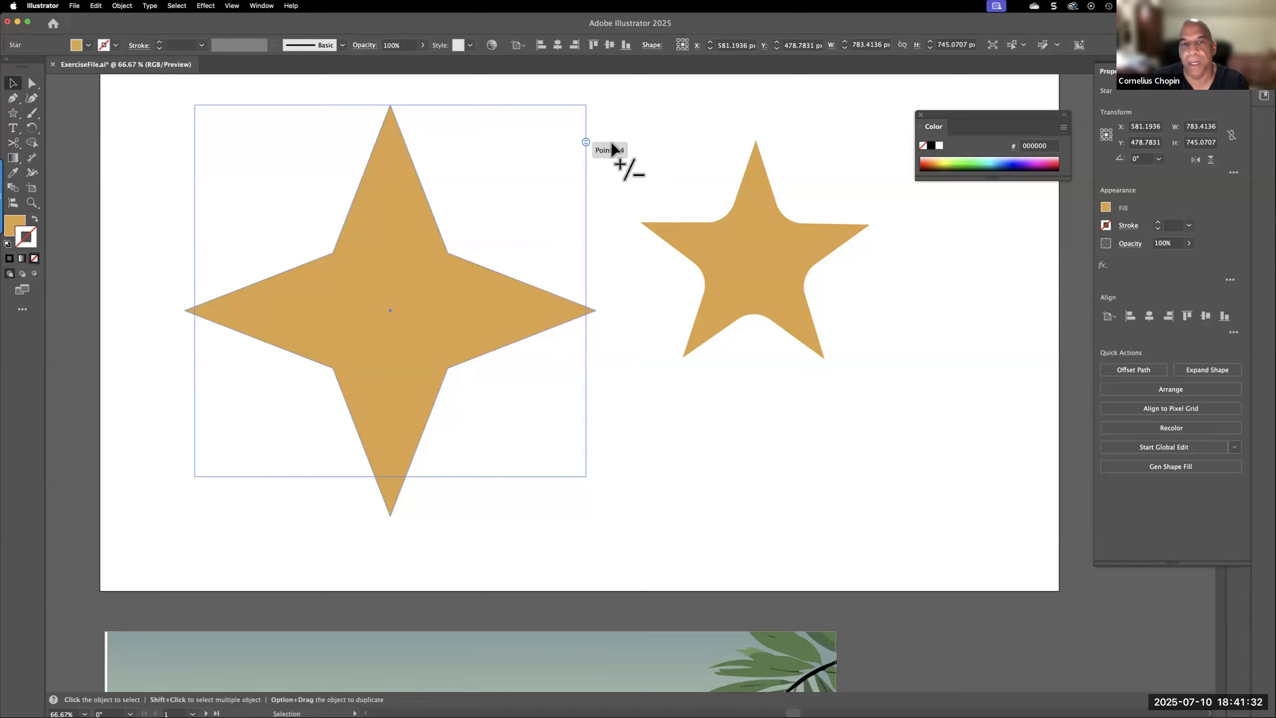
{"action": "left_click_drag", "start_coordinate": [612, 150], "coordinate": [603, 169]}
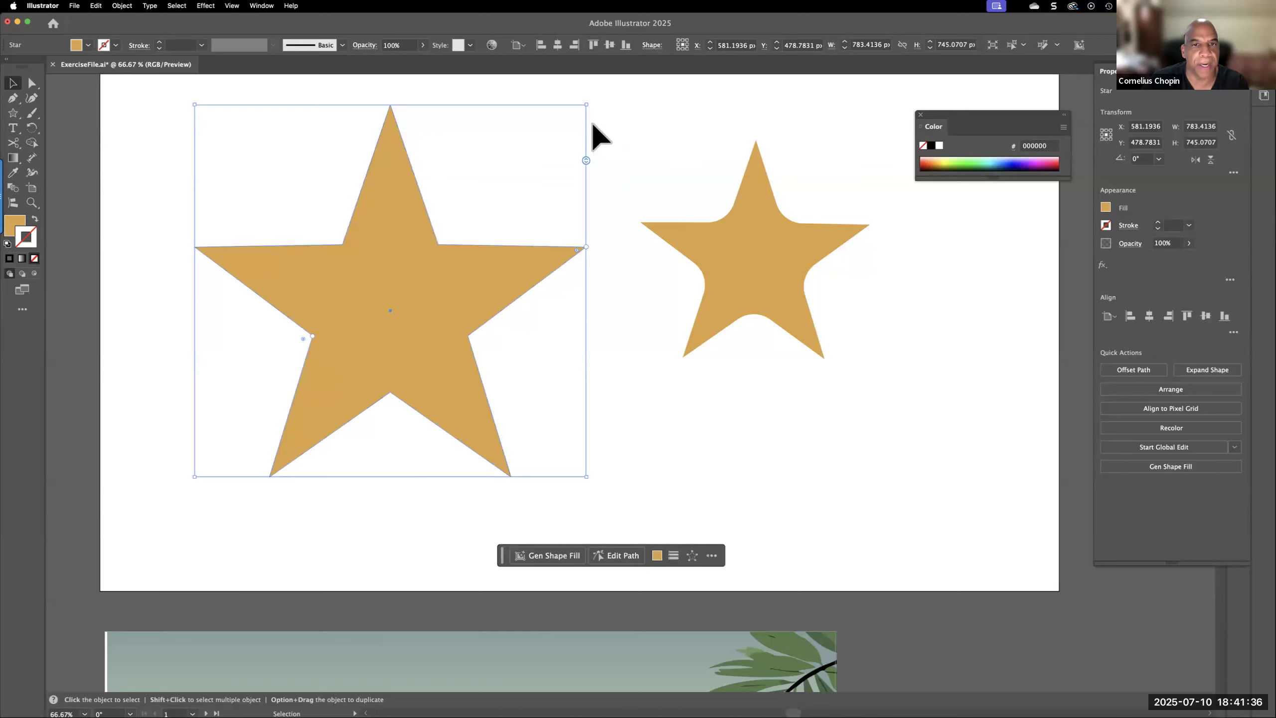
Scale the larger star down to about 666 × 625 px and reposition it in the left half of the artboard
{"action": "left_click_drag", "start_coordinate": [588, 106], "coordinate": [560, 146]}
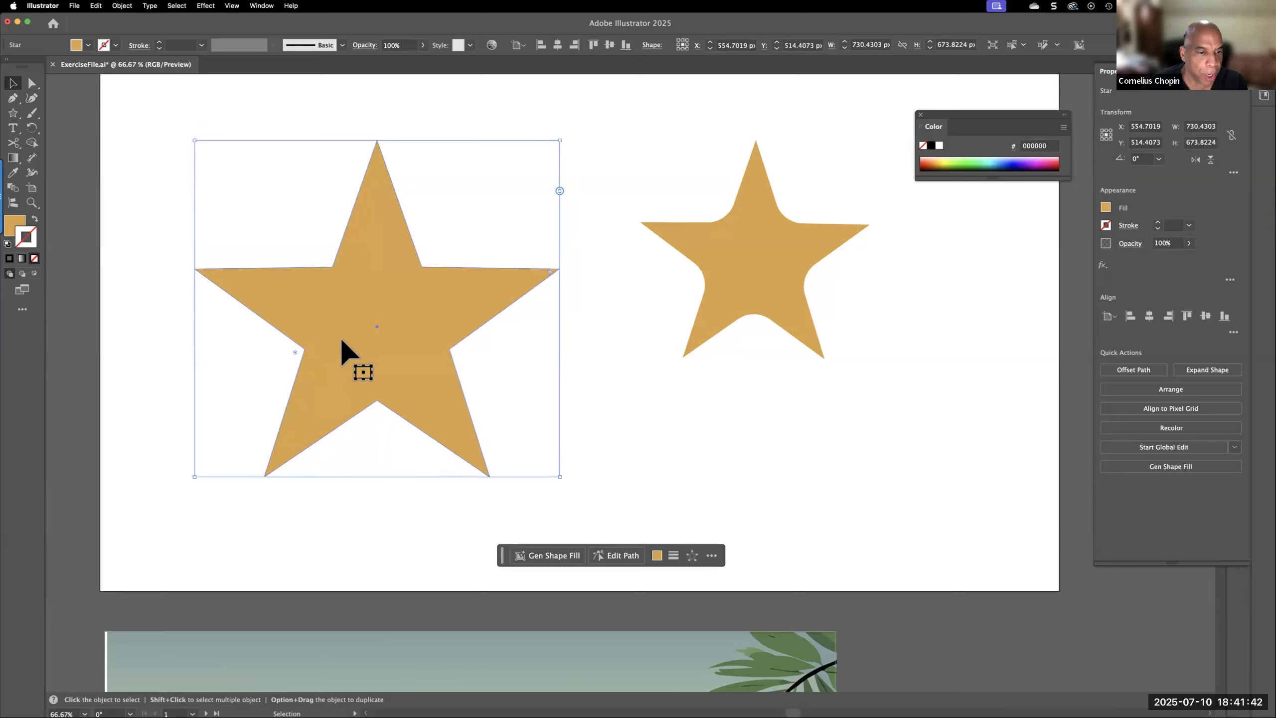
{"action": "left_click_drag", "start_coordinate": [377, 325], "coordinate": [421, 299]}
{"action": "left_click_drag", "start_coordinate": [584, 141], "coordinate": [555, 165]}
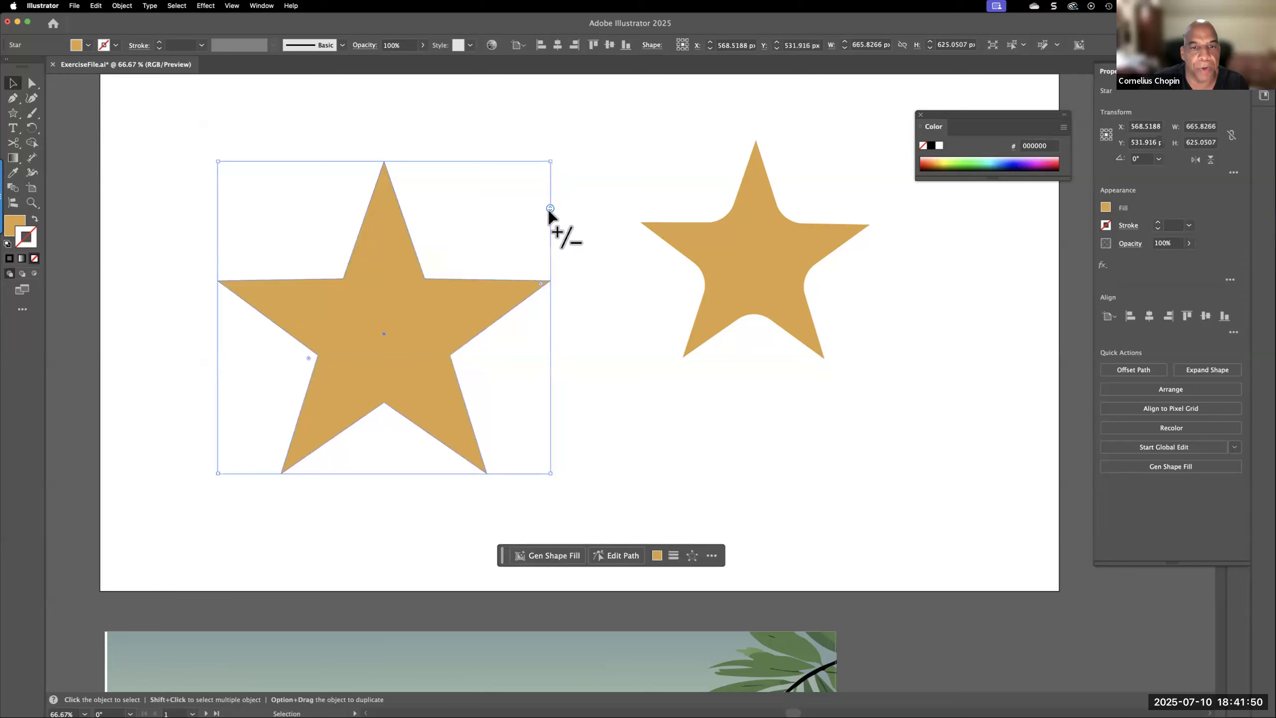
{"action": "mouse_move", "coordinate": [550, 208]}
{"action": "left_mouse_down"}
{"action": "mouse_move", "coordinate": [552, 250]}
{"action": "mouse_move", "coordinate": [552, 211]}
{"action": "left_mouse_up"}
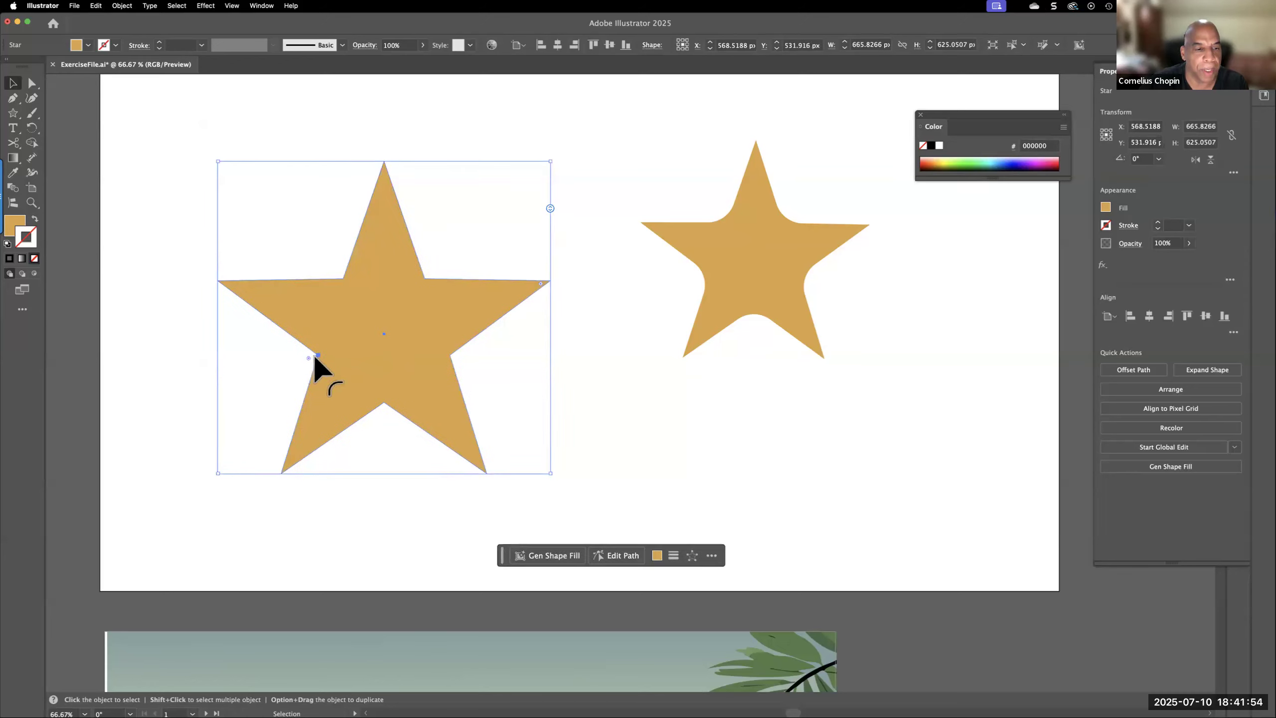
{"action": "left_click_drag", "start_coordinate": [318, 351], "coordinate": [358, 354]}
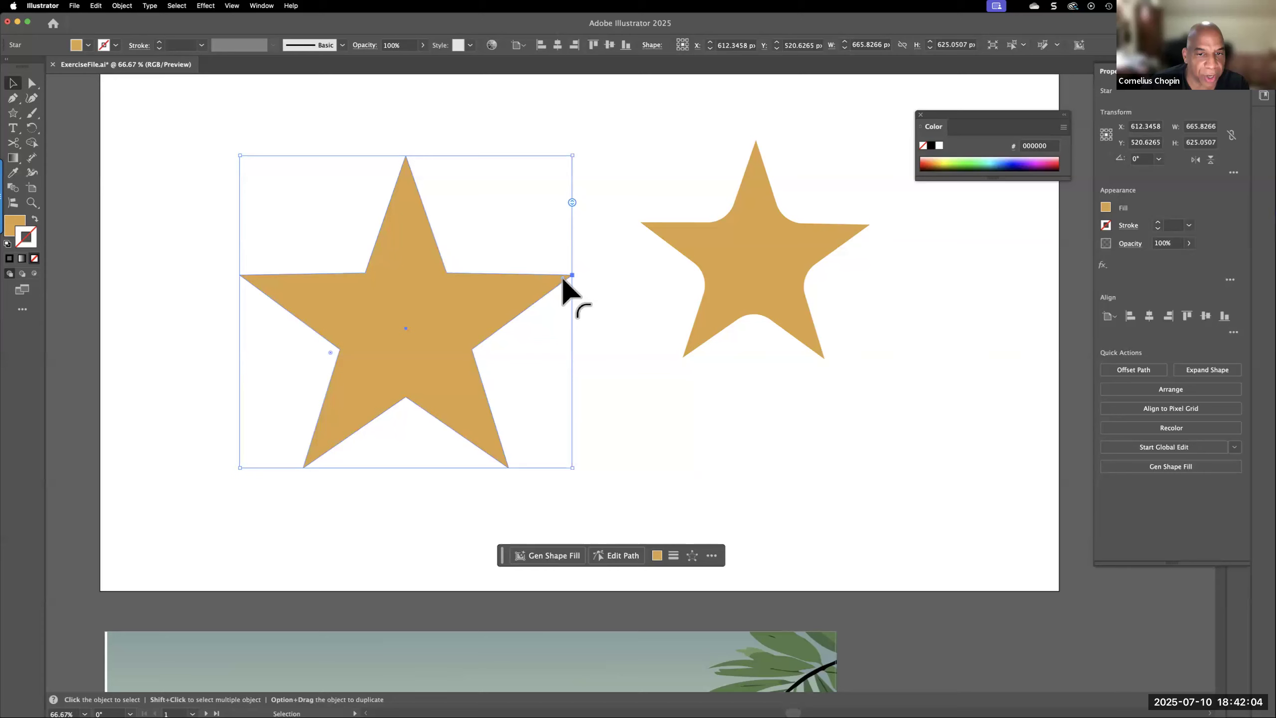
Round all outer tips of the larger star strongly, and reduce the rounding to a slight curve
{"action": "mouse_move", "coordinate": [559, 276]}
{"action": "left_mouse_down"}
{"action": "mouse_move", "coordinate": [520, 305]}
{"action": "mouse_move", "coordinate": [500, 297]}
{"action": "mouse_move", "coordinate": [570, 276]}
{"action": "left_mouse_up"}
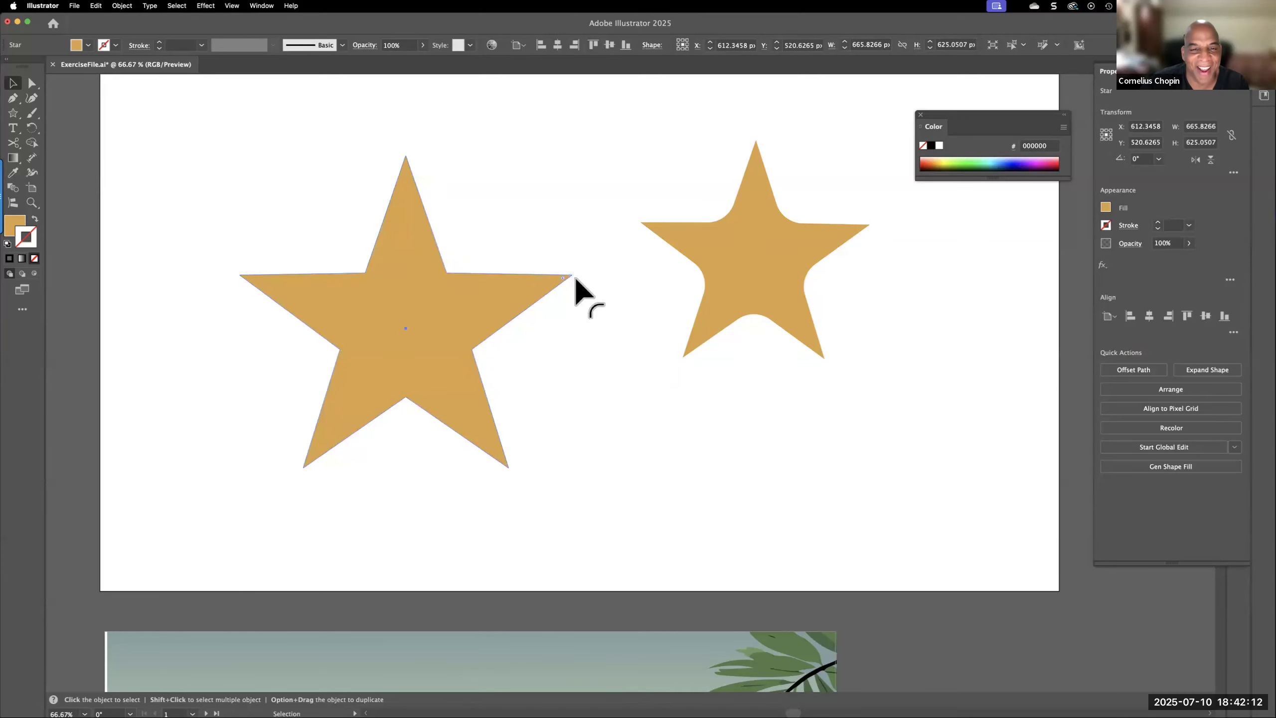
{"action": "left_click_drag", "start_coordinate": [570, 276], "coordinate": [569, 276]}
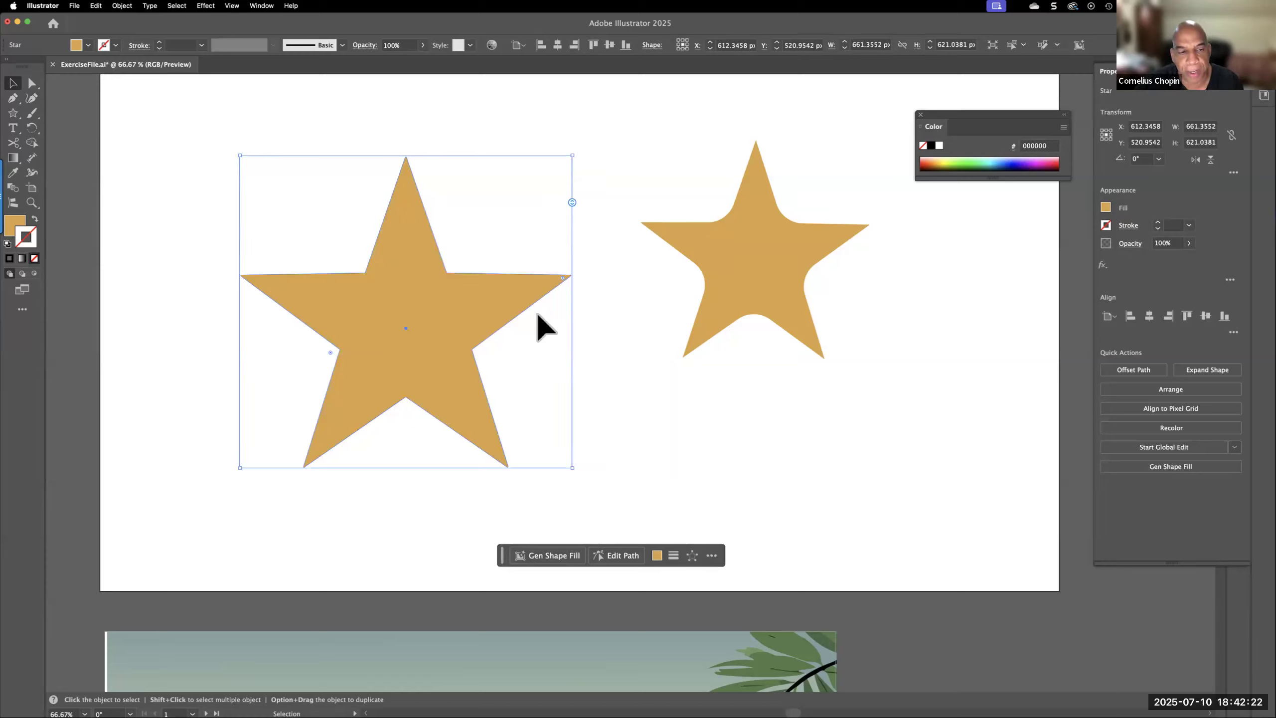
{"action": "left_click_drag", "start_coordinate": [561, 275], "coordinate": [515, 294]}
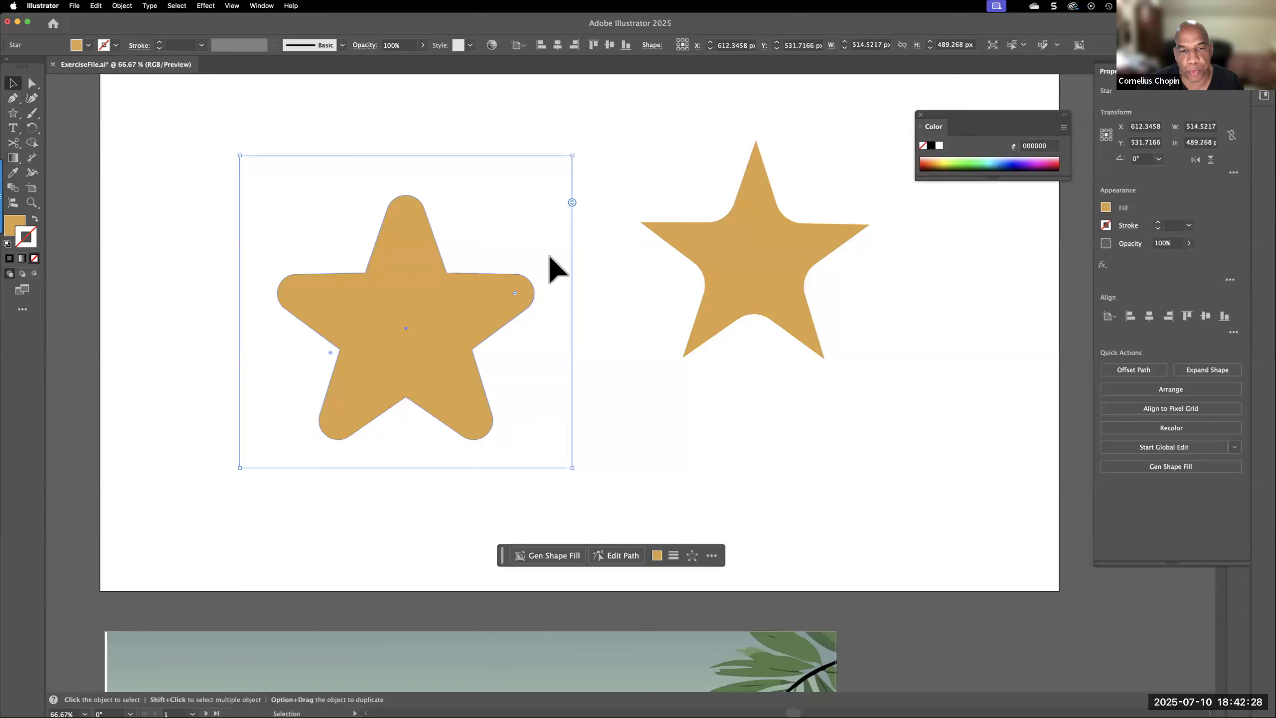
{"action": "left_click_drag", "start_coordinate": [516, 296], "coordinate": [580, 289]}
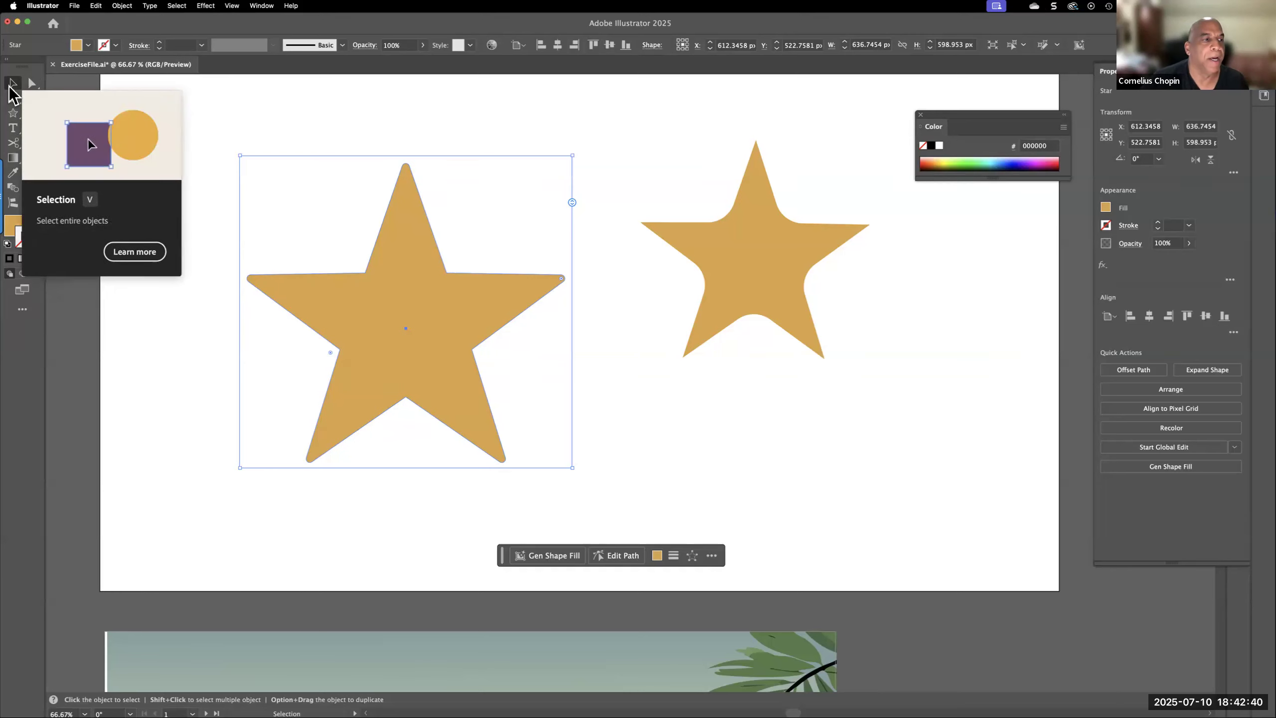
Directly select only the larger star's lower-right tip and reduce its corner radius to 0 px
{"action": "left_click", "coordinate": [31, 84]}
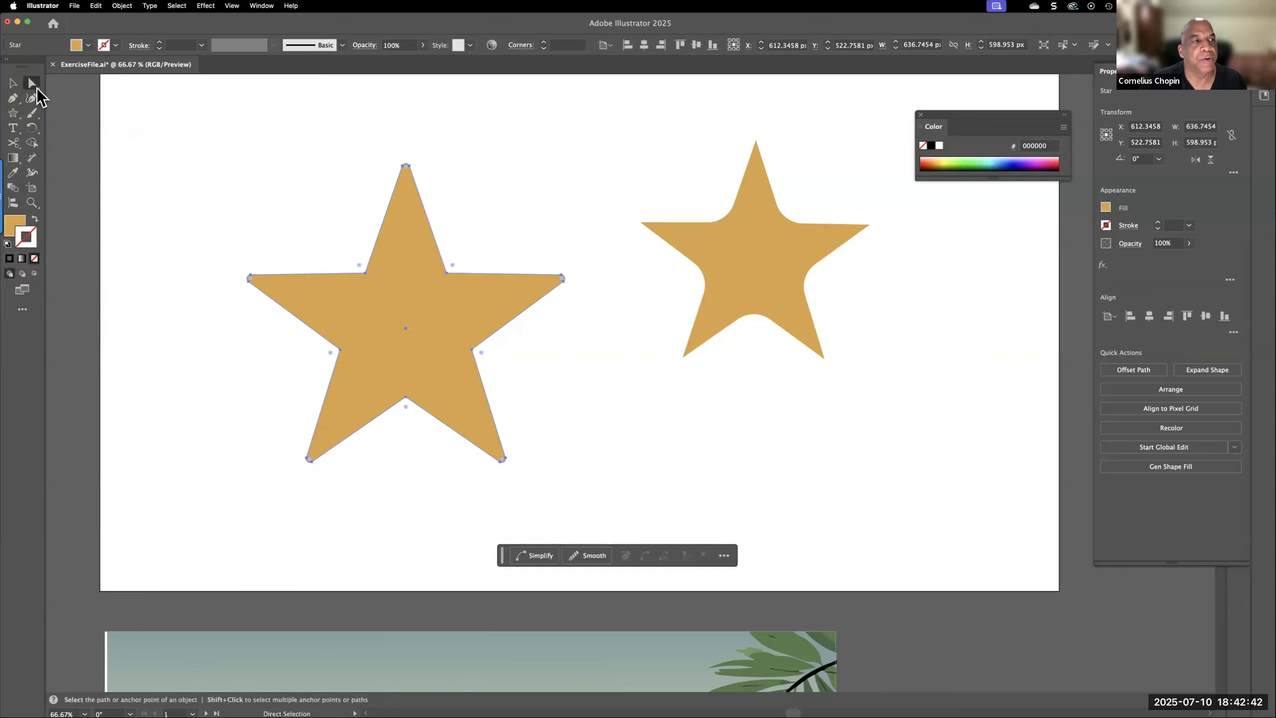
{"action": "left_click", "coordinate": [273, 448]}
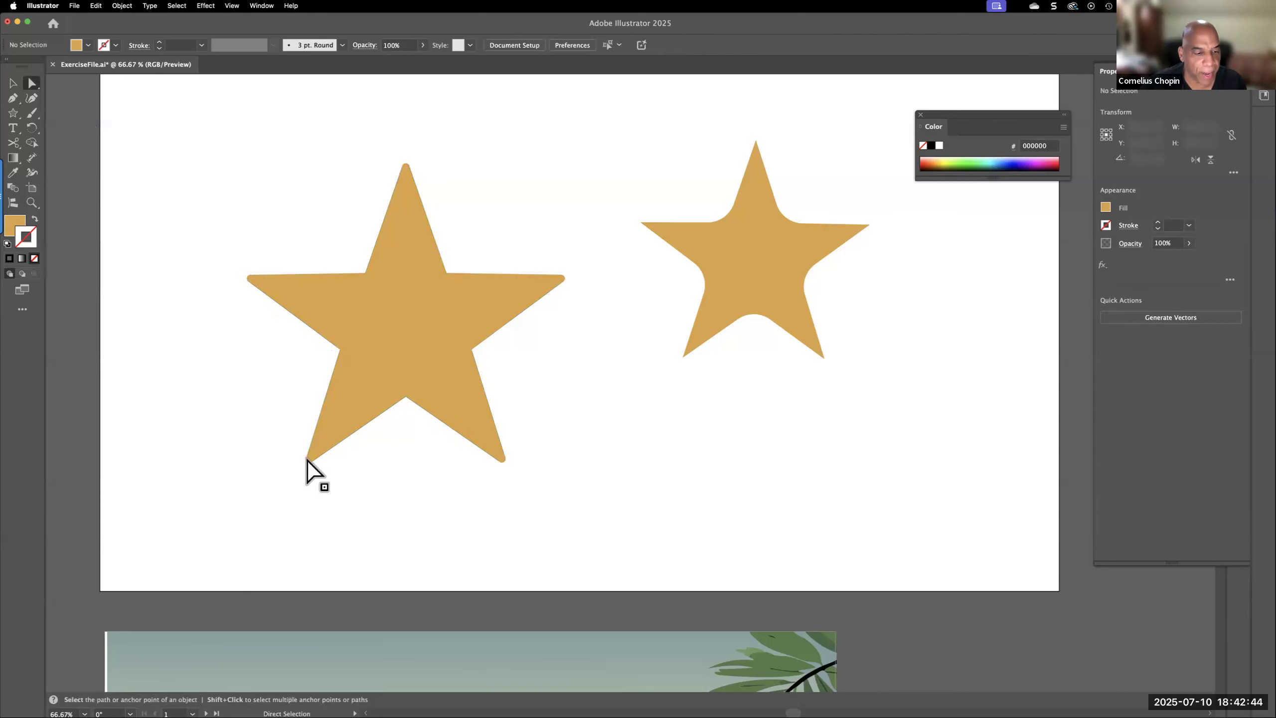
{"action": "left_click", "coordinate": [505, 459]}
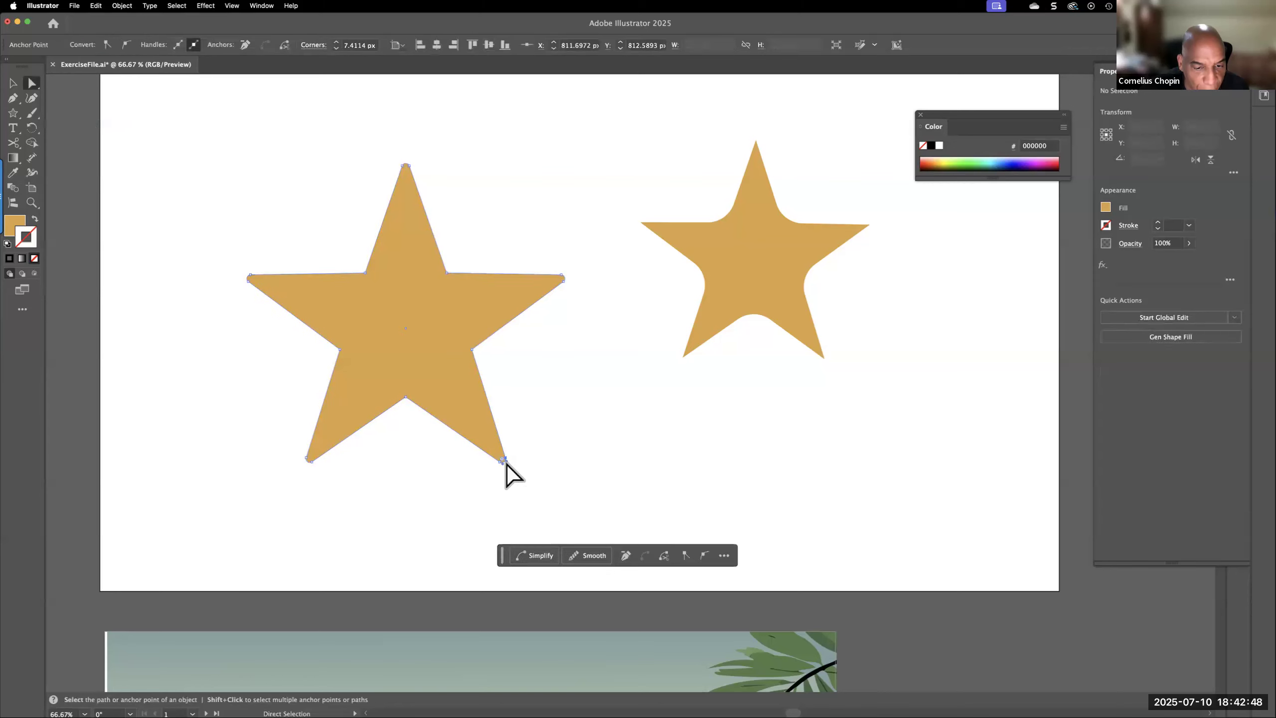
{"action": "left_click_drag", "start_coordinate": [502, 460], "coordinate": [375, 326]}
{"action": "left_click_drag", "start_coordinate": [582, 590], "coordinate": [594, 602]}
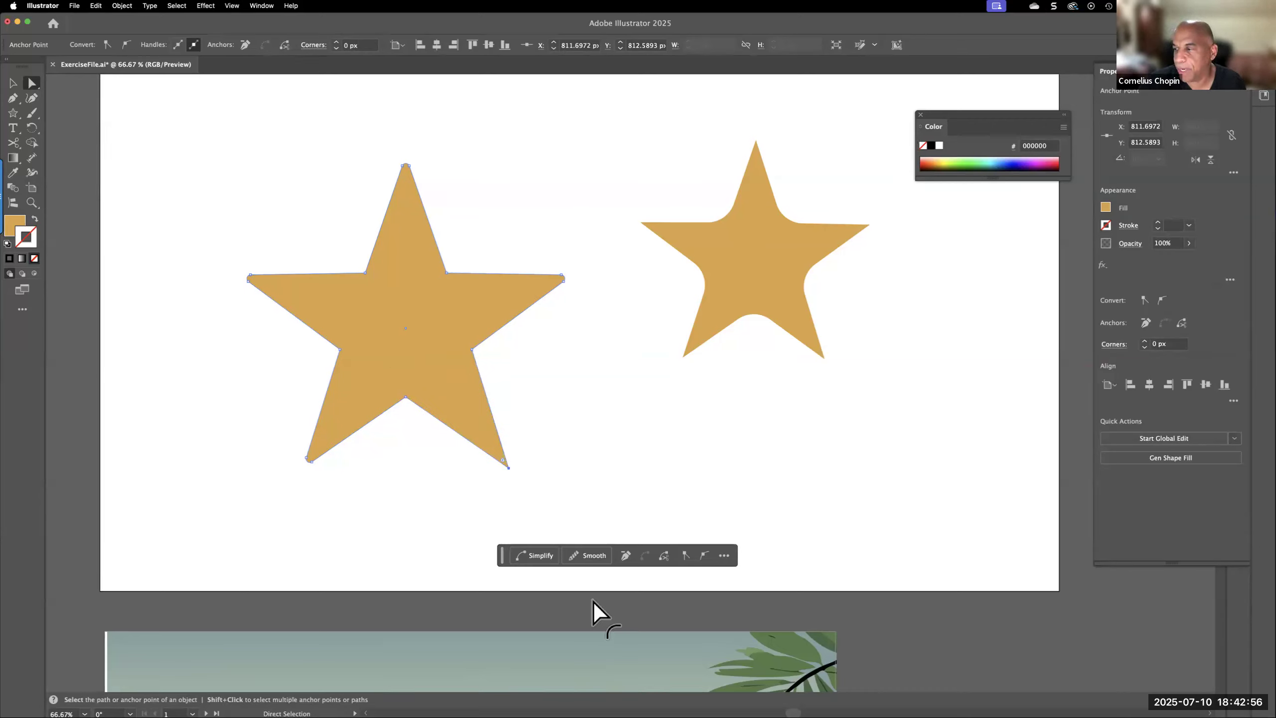
Try rounding only the larger star's lower-right tip to about 75 px, and undo the rounding
{"action": "left_click_drag", "start_coordinate": [495, 445], "coordinate": [440, 402]}
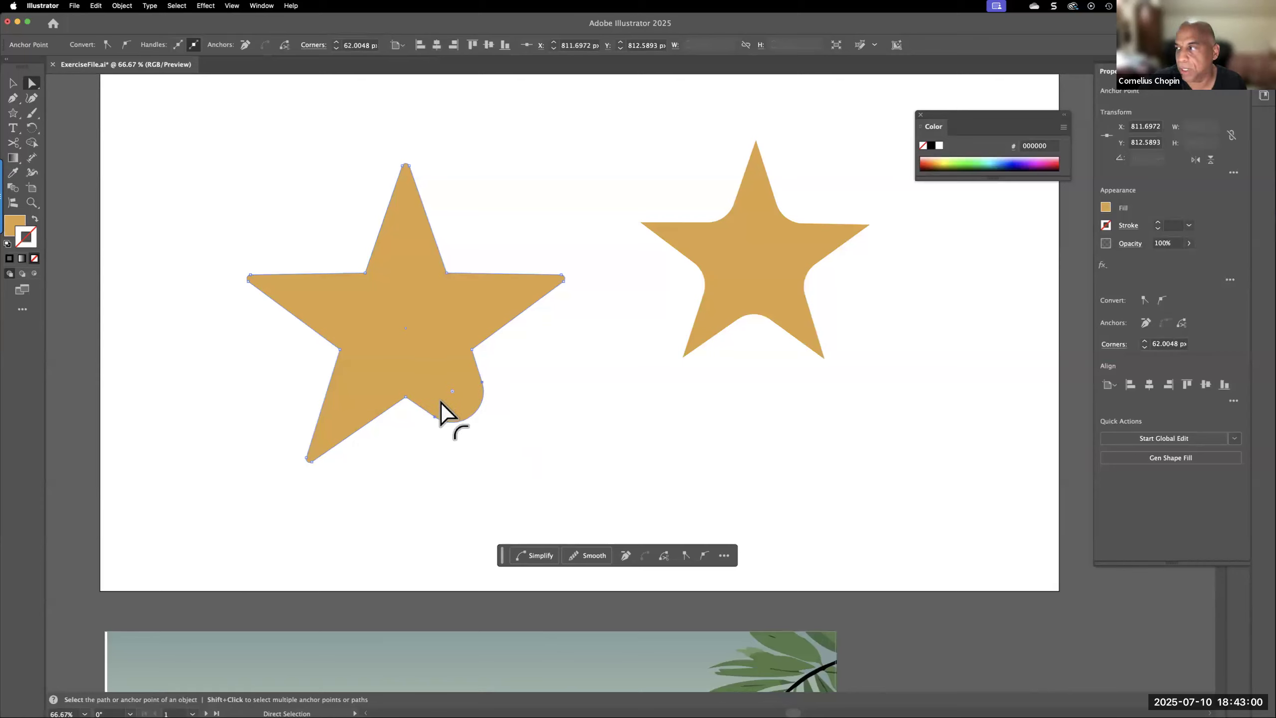
{"action": "mouse_move", "coordinate": [441, 396]}
{"action": "left_mouse_down"}
{"action": "mouse_move", "coordinate": [433, 372]}
{"action": "mouse_move", "coordinate": [433, 384]}
{"action": "left_mouse_up"}
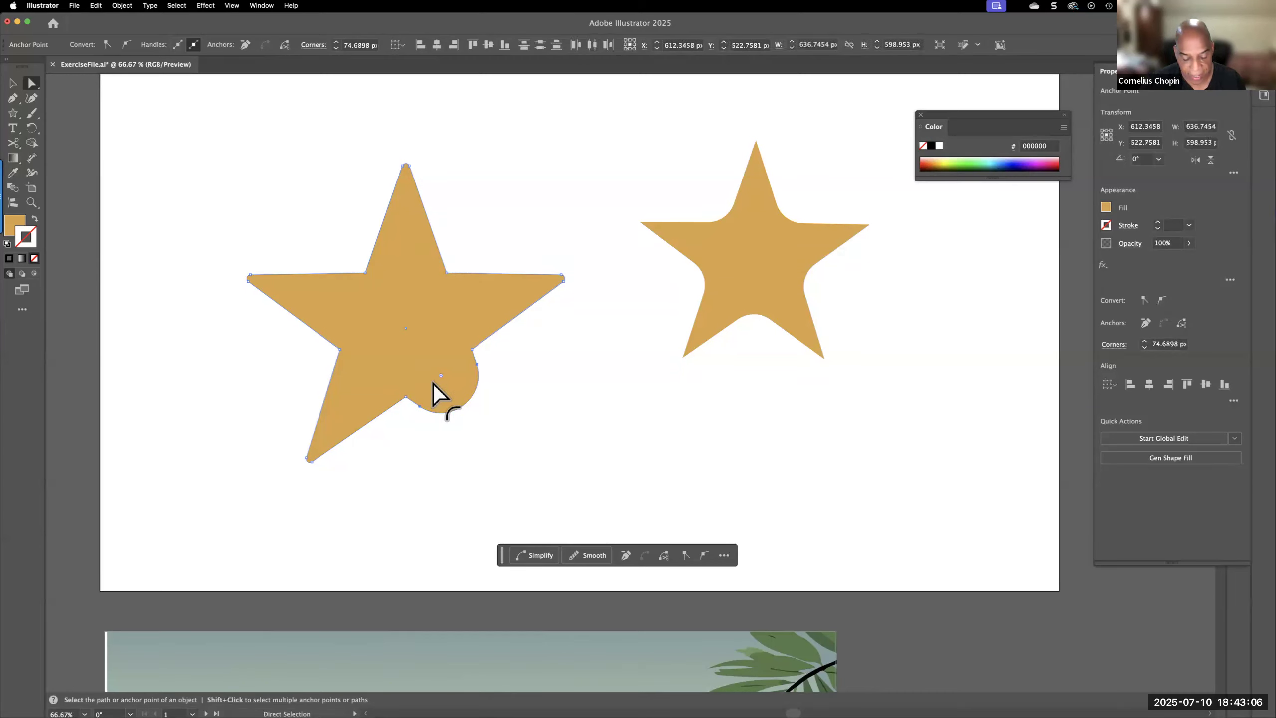
{"action": "key", "text": "super+z"}
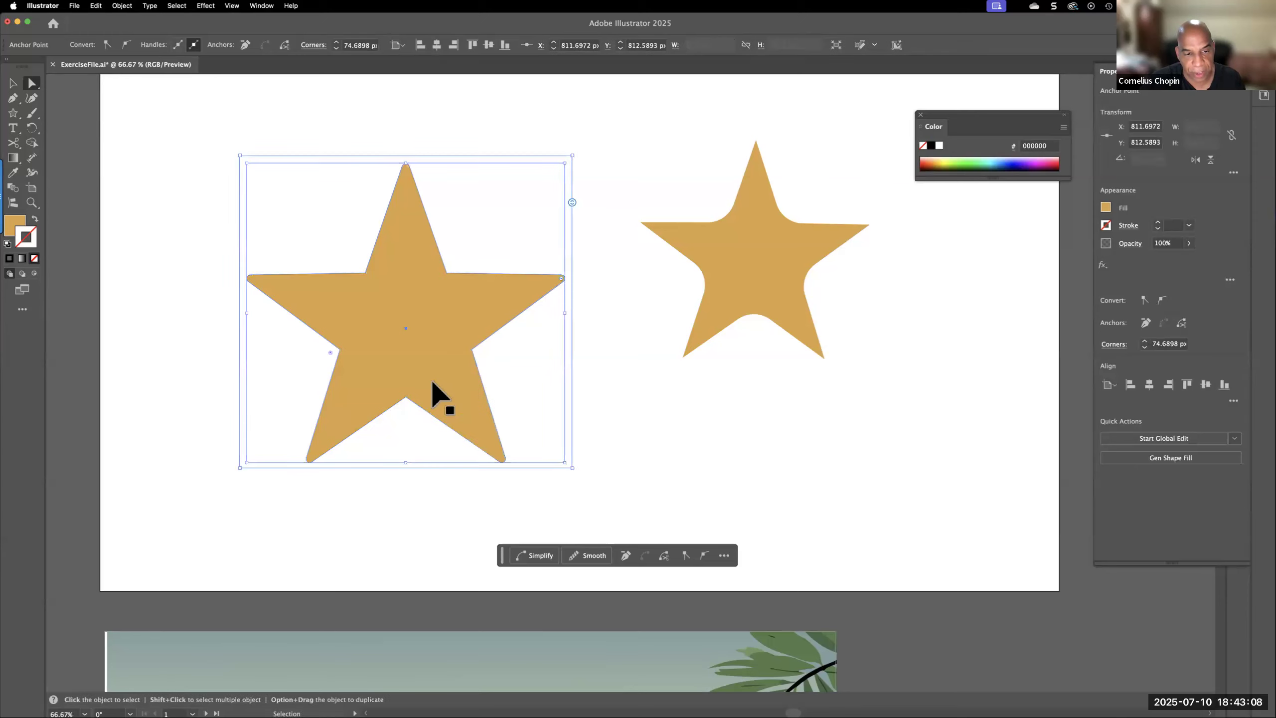
Delete both stars from the artboard
{"action": "left_click", "coordinate": [791, 300]}
{"action": "key", "text": "Delete"}
{"action": "left_click", "coordinate": [427, 288]}
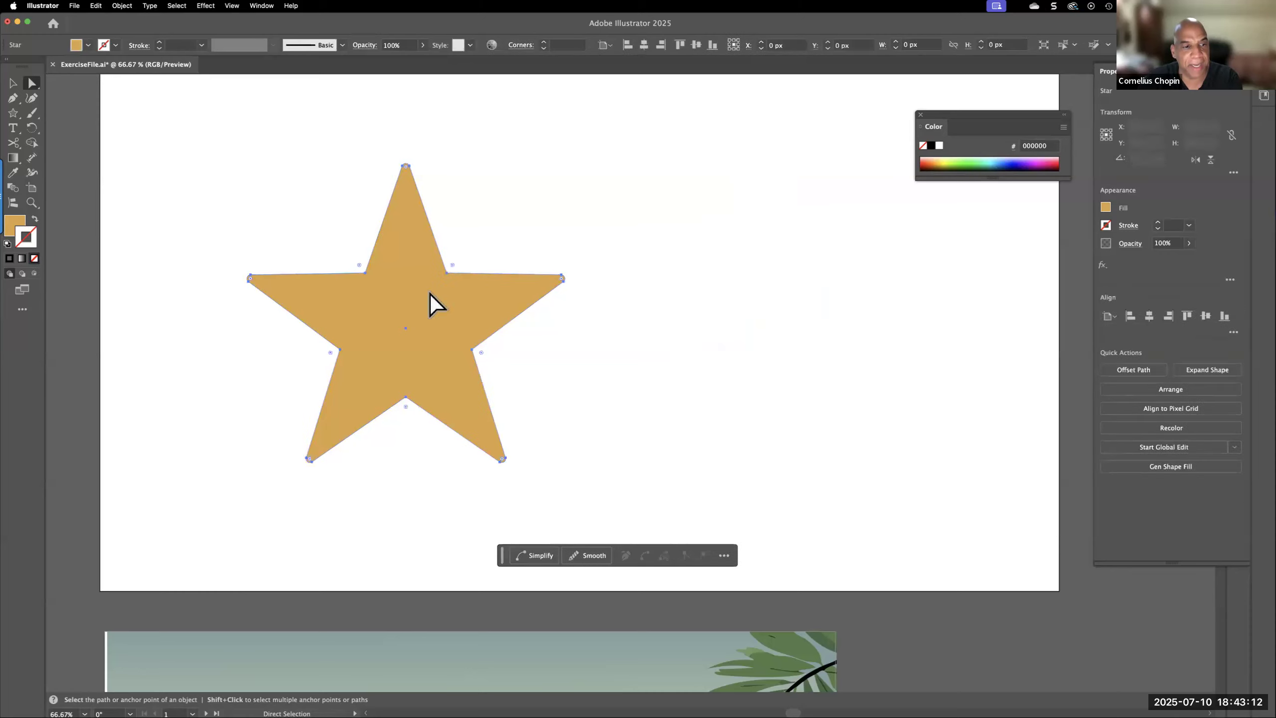
{"action": "key", "text": "Delete"}
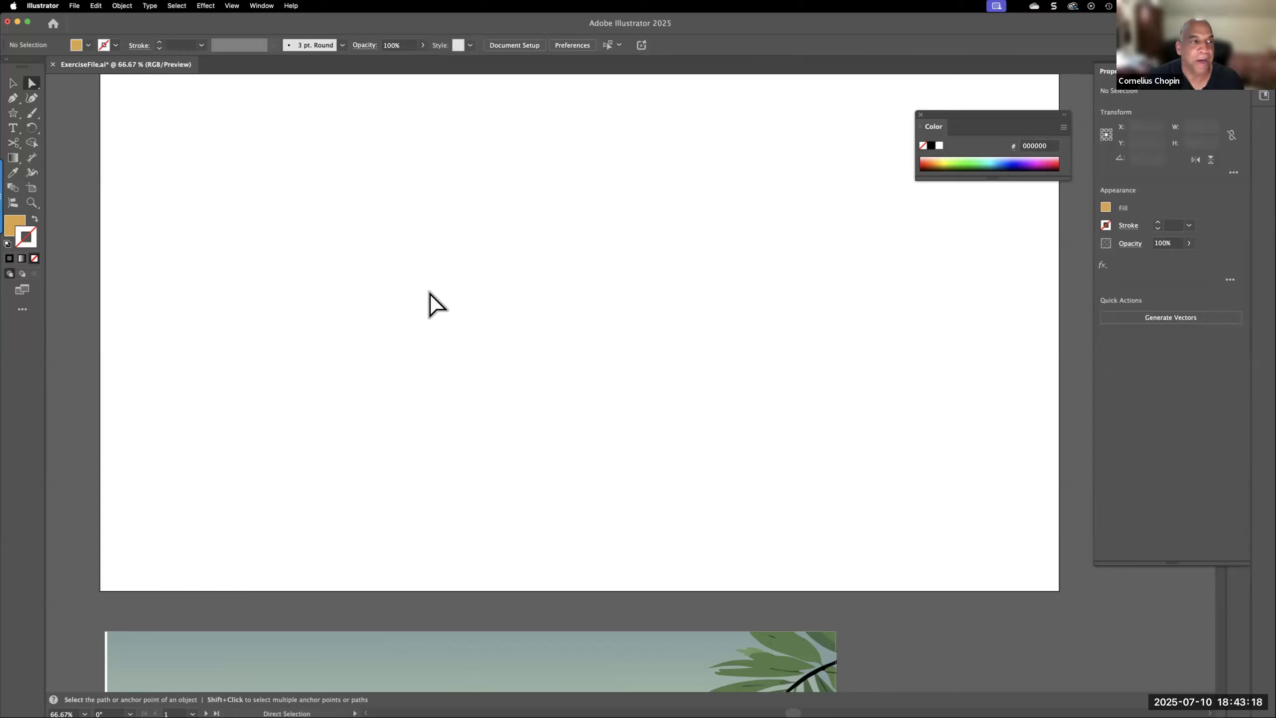
Draw a new five-pointed star about 518 × 497 px and position it in the left half of the artboard
{"action": "left_click", "coordinate": [13, 113]}
{"action": "left_click_drag", "start_coordinate": [298, 222], "coordinate": [379, 331]}
{"action": "left_click", "coordinate": [13, 83]}
{"action": "left_click_drag", "start_coordinate": [309, 212], "coordinate": [367, 296]}
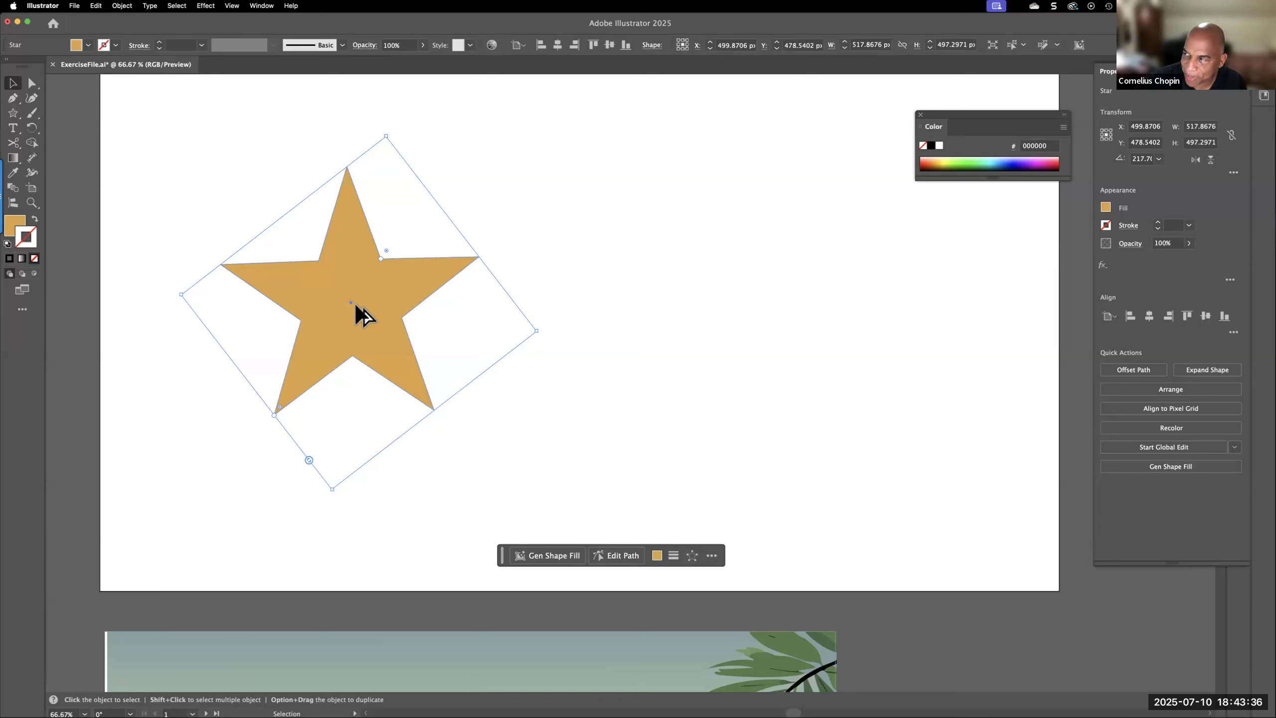
Duplicate the star into the right half of the artboard and directly select the bottom tips of both stars
{"action": "left_click_drag", "start_coordinate": [365, 322], "coordinate": [652, 321]}
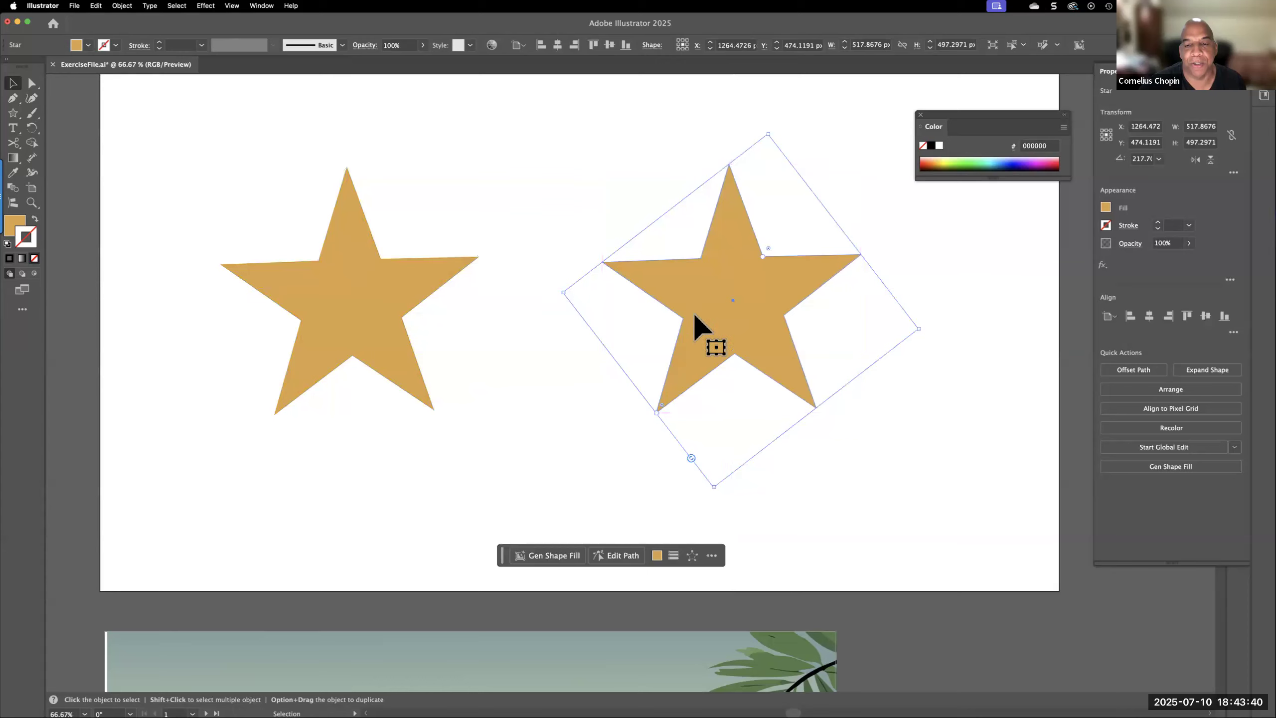
{"action": "left_click", "coordinate": [33, 85]}
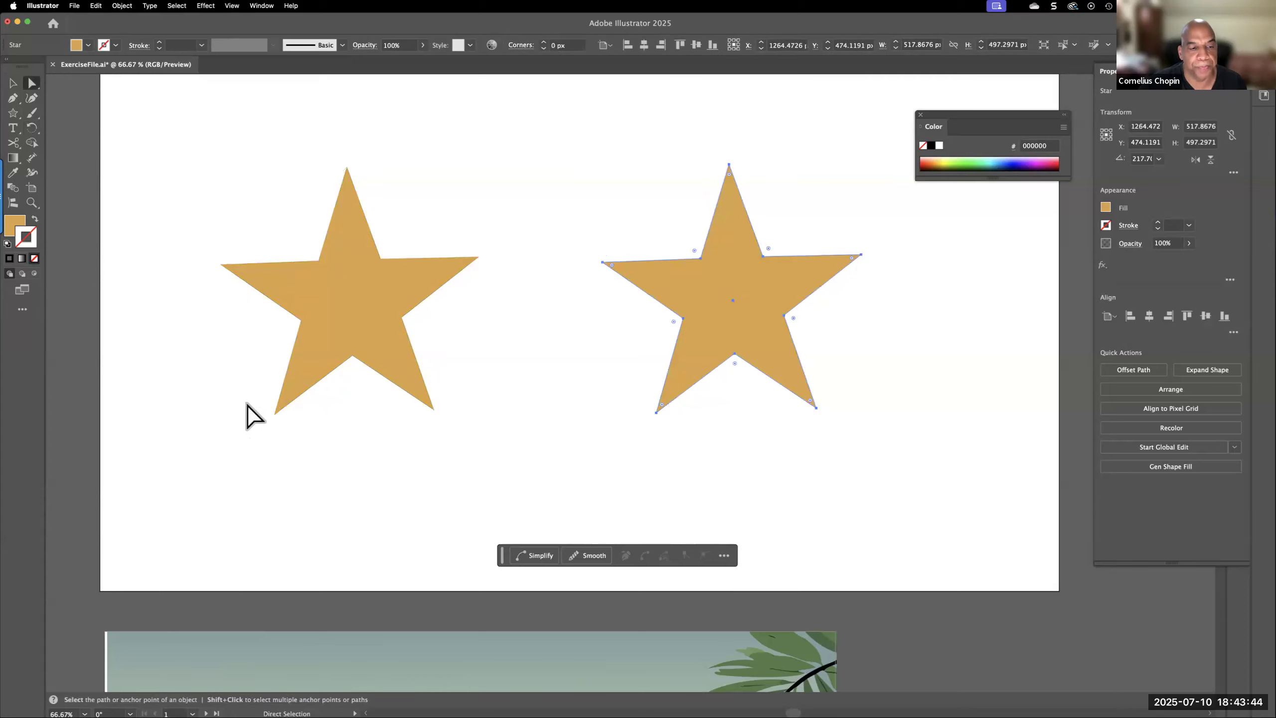
{"action": "left_click_drag", "start_coordinate": [292, 424], "coordinate": [860, 421]}
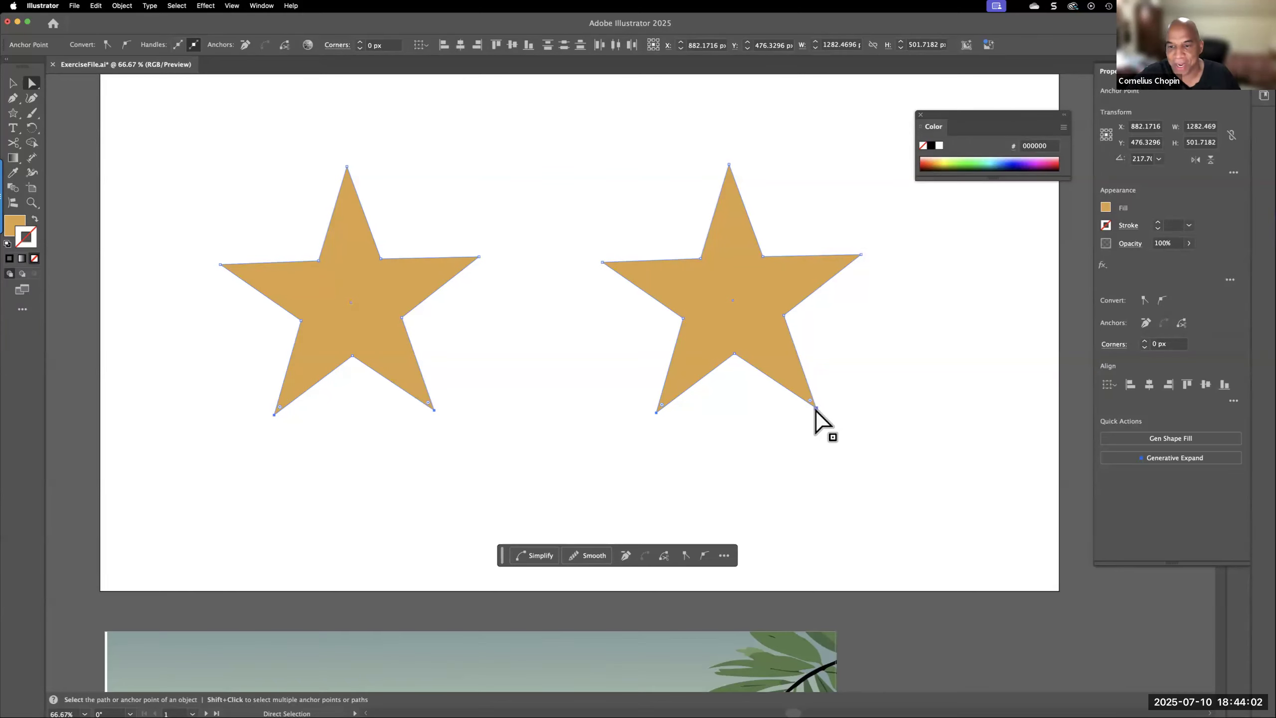
Try moving the selected bottom tips of both stars together in different directions, and undo the moves
{"action": "left_click_drag", "start_coordinate": [815, 408], "coordinate": [728, 416]}
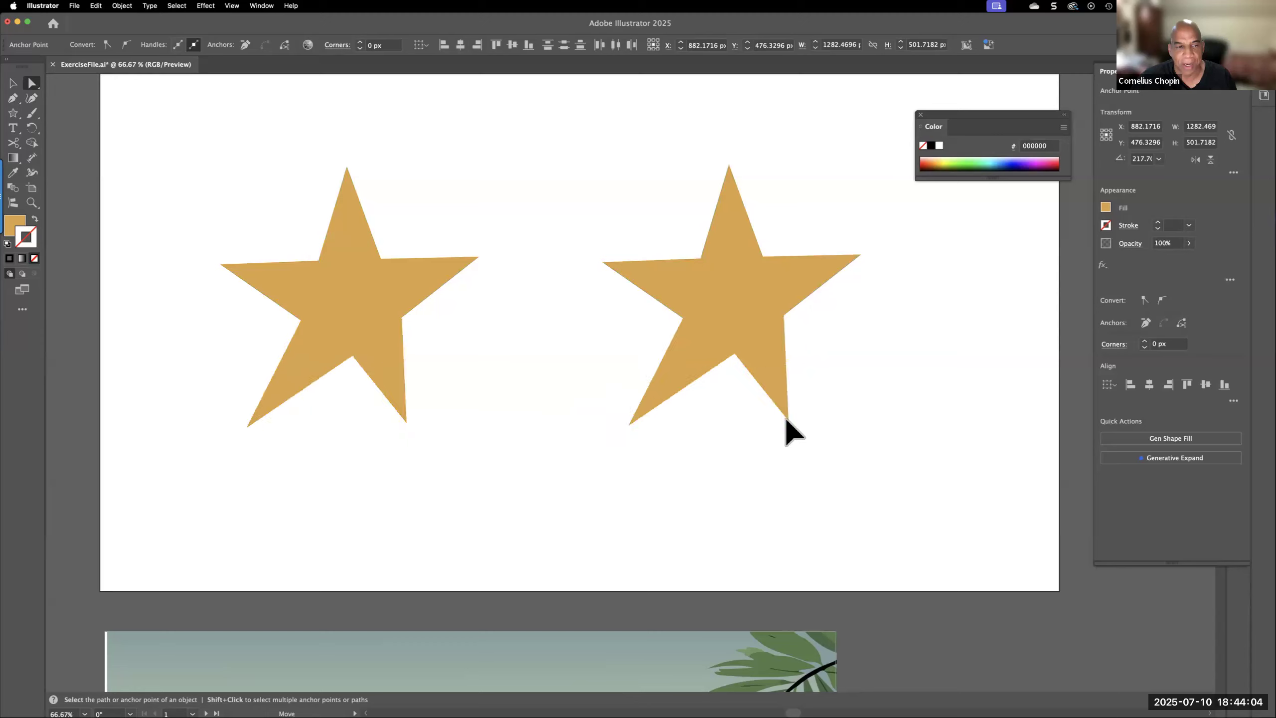
{"action": "left_click_drag", "start_coordinate": [809, 424], "coordinate": [894, 474]}
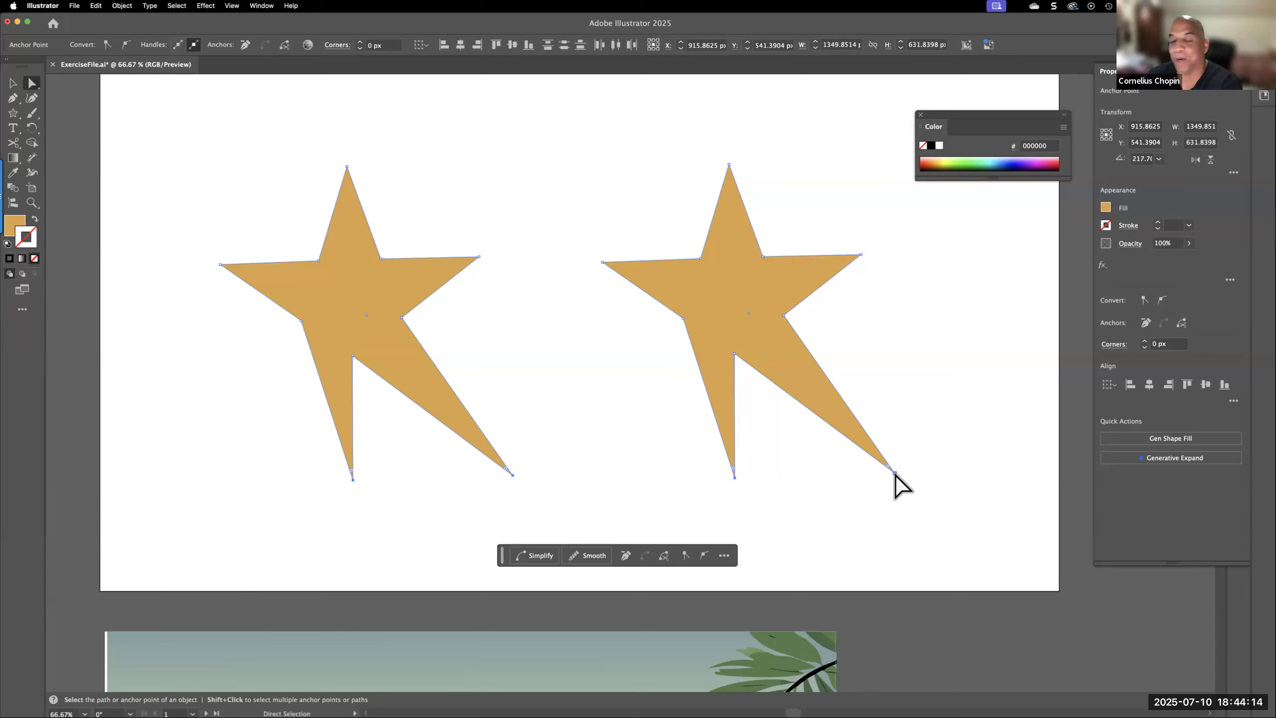
{"action": "key", "text": "cmd+z"}
{"action": "key", "text": "cmd+z"}
Try stretching the bottom tips of both stars downward, and undo back to the single original star
{"action": "left_click_drag", "start_coordinate": [699, 437], "coordinate": [799, 466]}
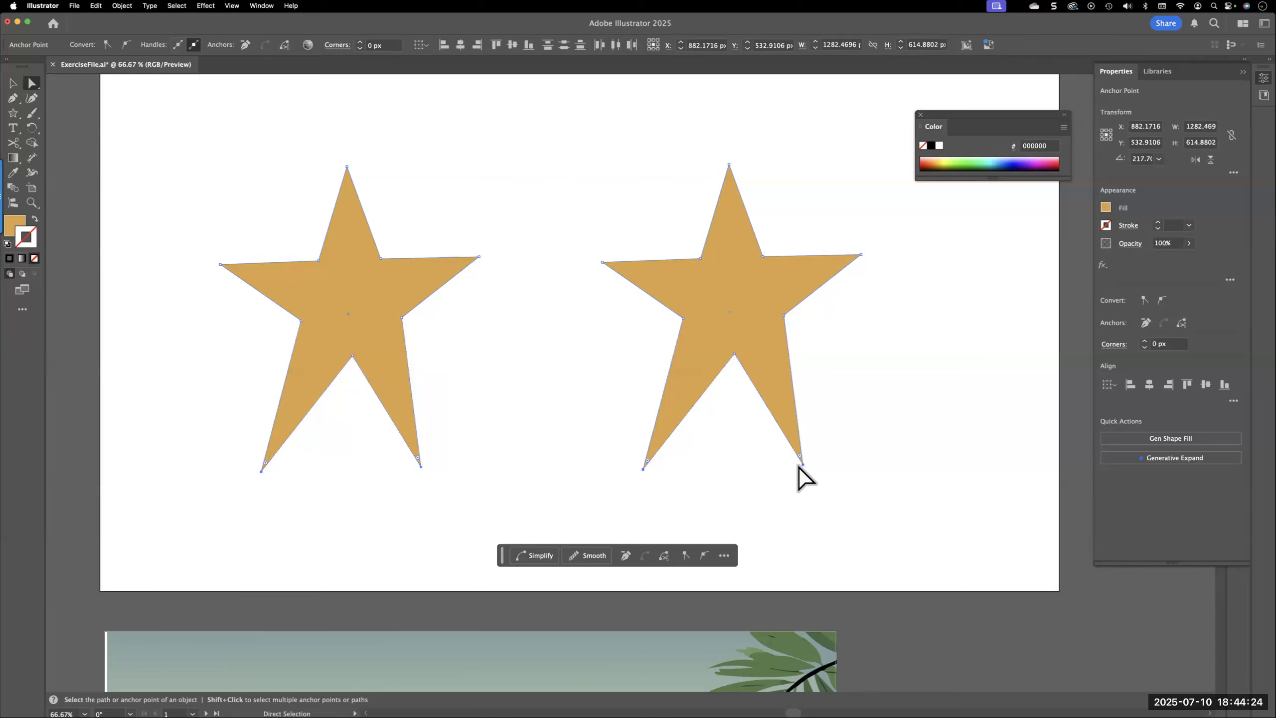
{"action": "key", "text": "super+z"}
{"action": "key", "text": "super+z"}
{"action": "key", "text": "super+z"}
{"action": "key", "text": "super+z"}
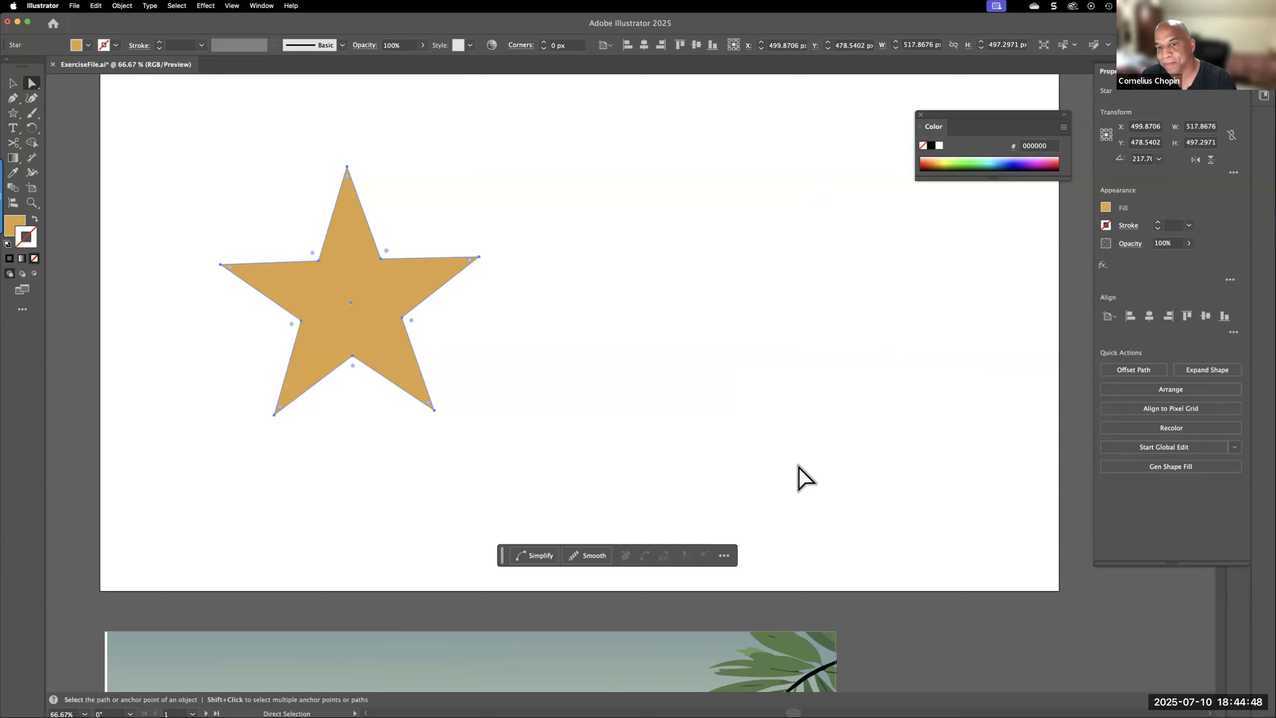
Place a new point text object to the right of the star and set its font size to 72 pt
{"action": "scroll", "coordinate": [636, 497], "scroll_direction": "right", "scroll_amount": 1}
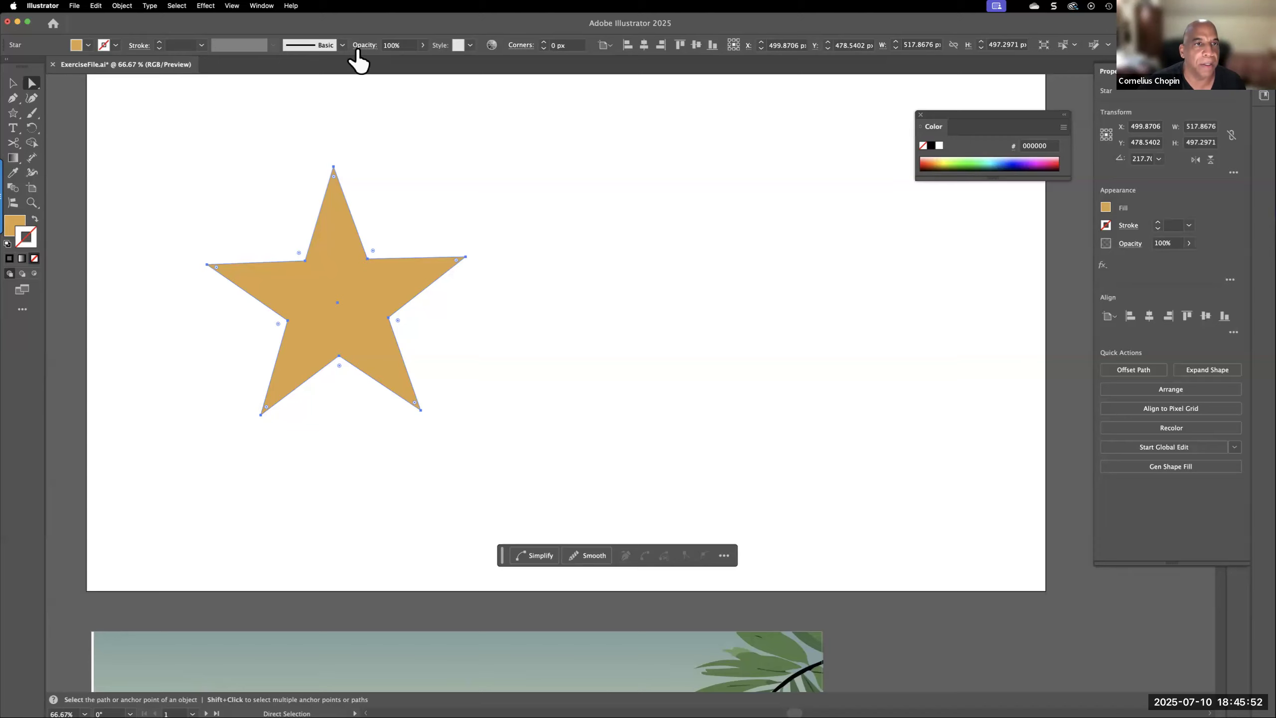
{"action": "left_click", "coordinate": [12, 128]}
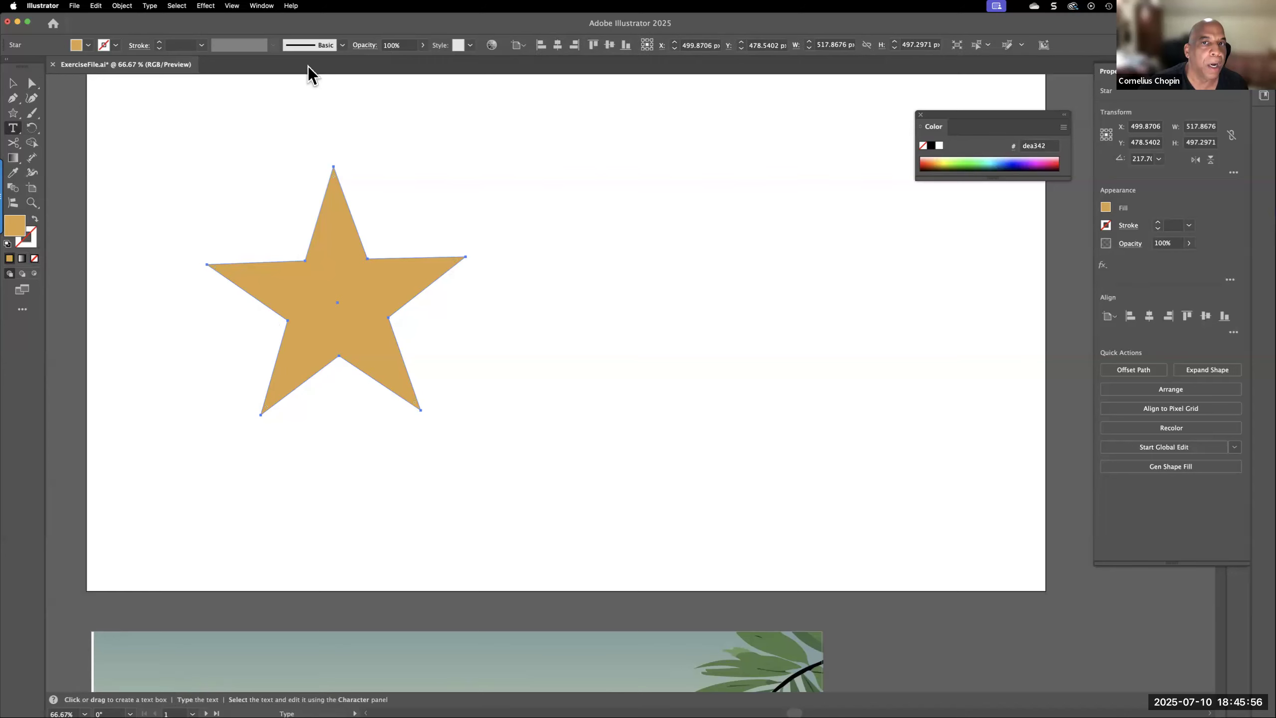
{"action": "left_click", "coordinate": [639, 272]}
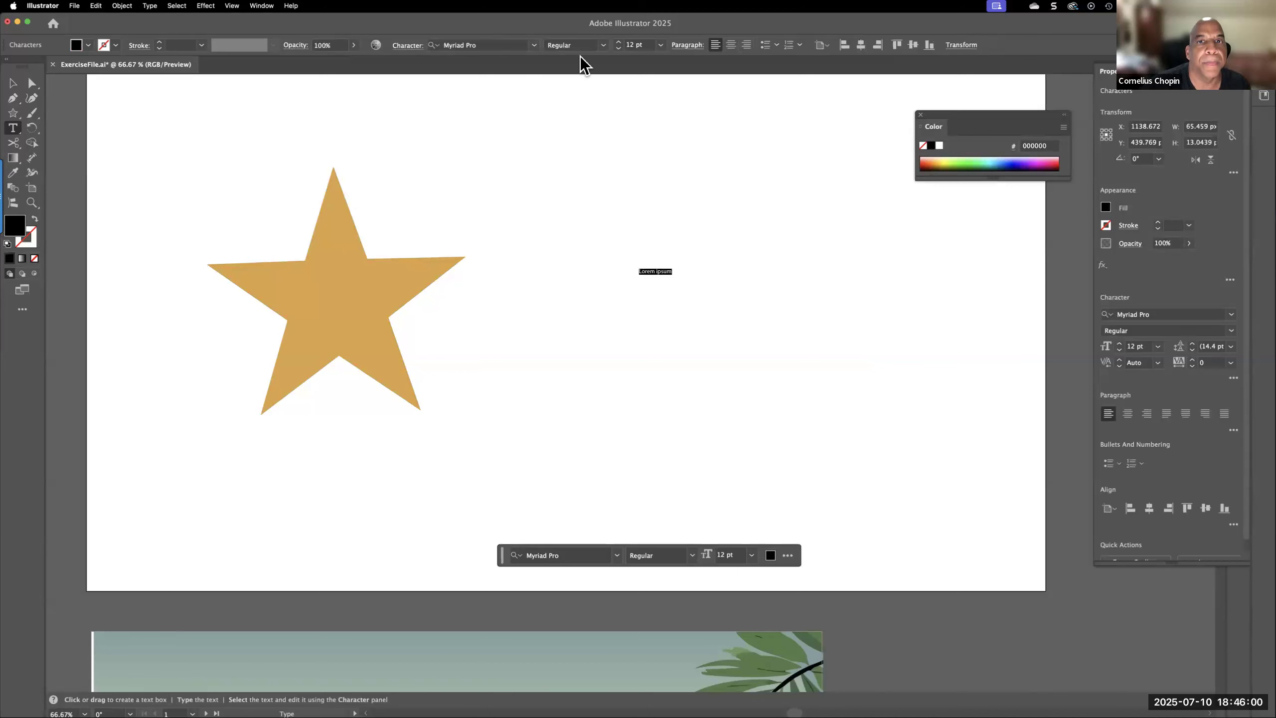
{"action": "left_click", "coordinate": [660, 46]}
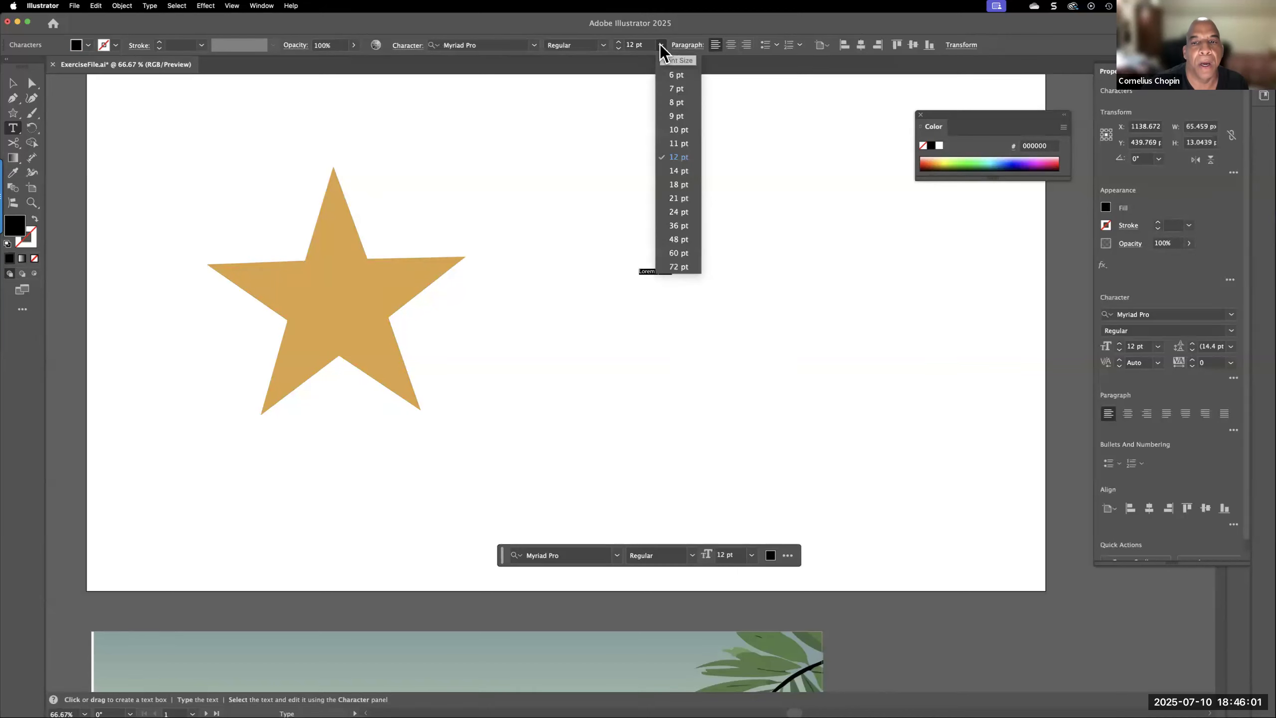
{"action": "left_click", "coordinate": [680, 264]}
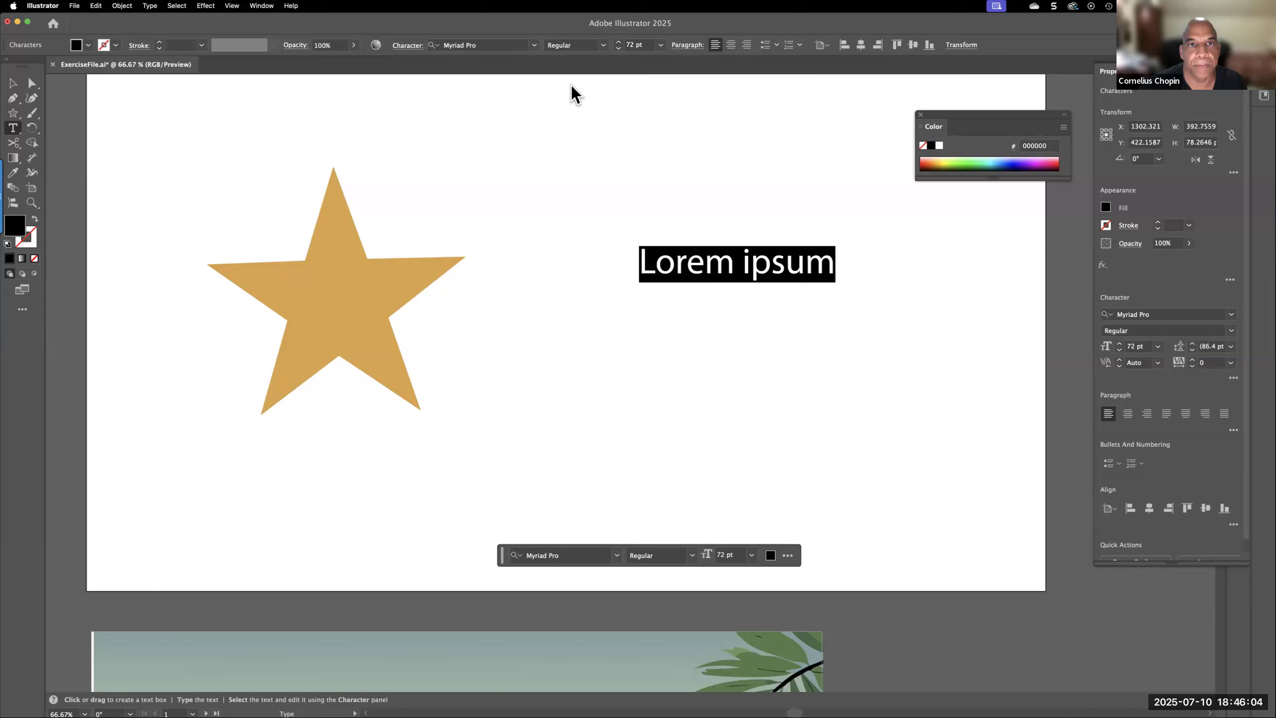
Set the font size to 200 pt and replace the placeholder text with AAUG
{"action": "left_click", "coordinate": [631, 46]}
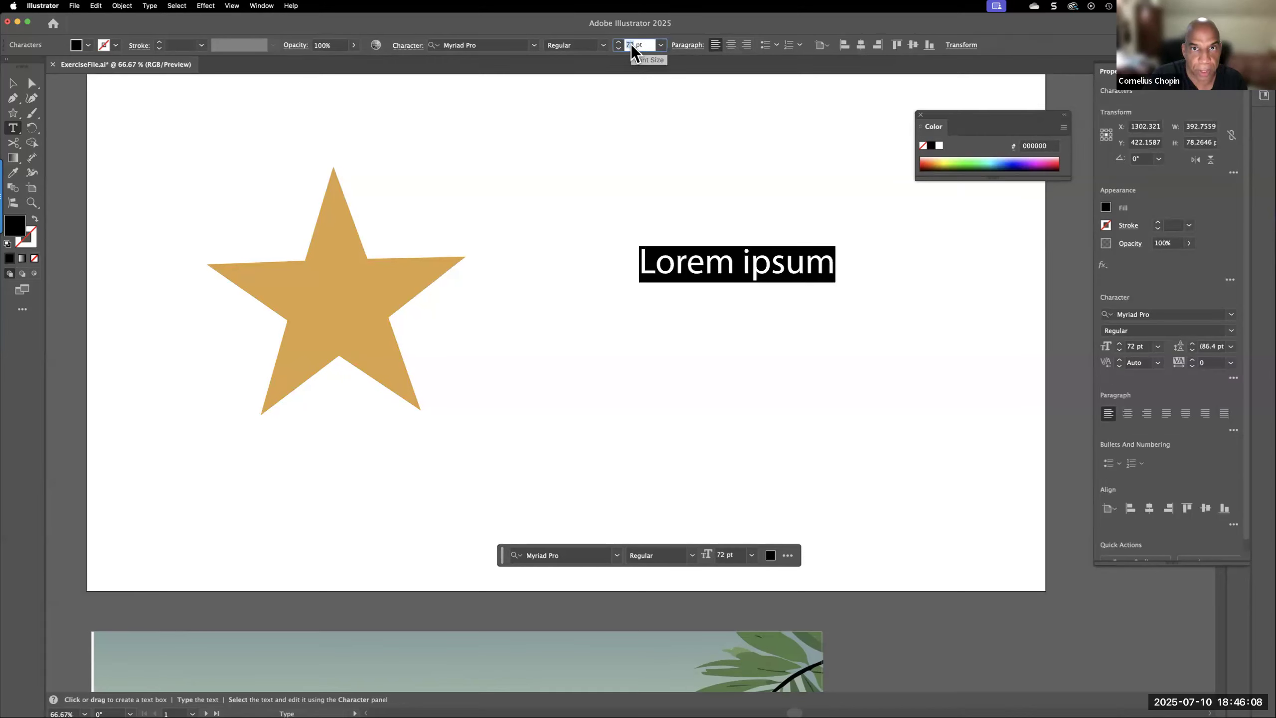
{"action": "type", "text": "200"}
{"action": "key", "text": "Return"}
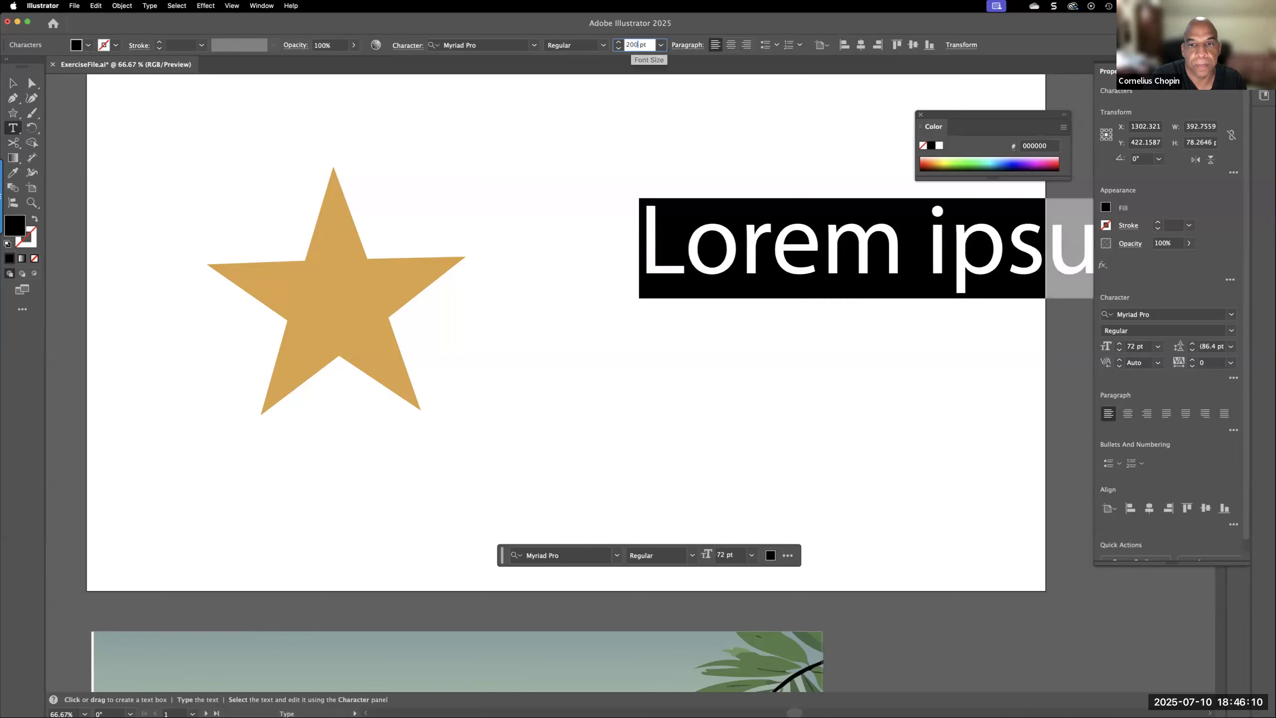
{"action": "type", "text": "a"}
{"action": "key", "text": "BackSpace"}
{"action": "type", "text": "AAUG"}
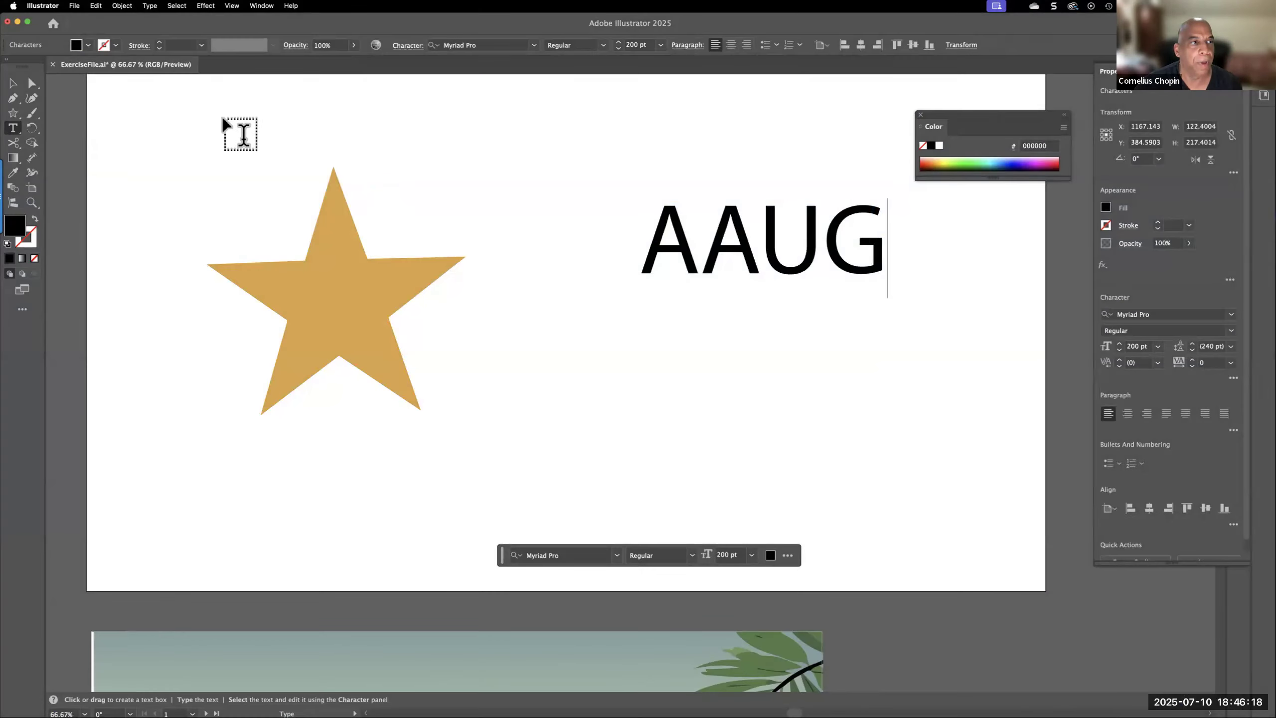
Move the AAUG text slightly down and to the left, and change its font to Arial
{"action": "left_click", "coordinate": [12, 82]}
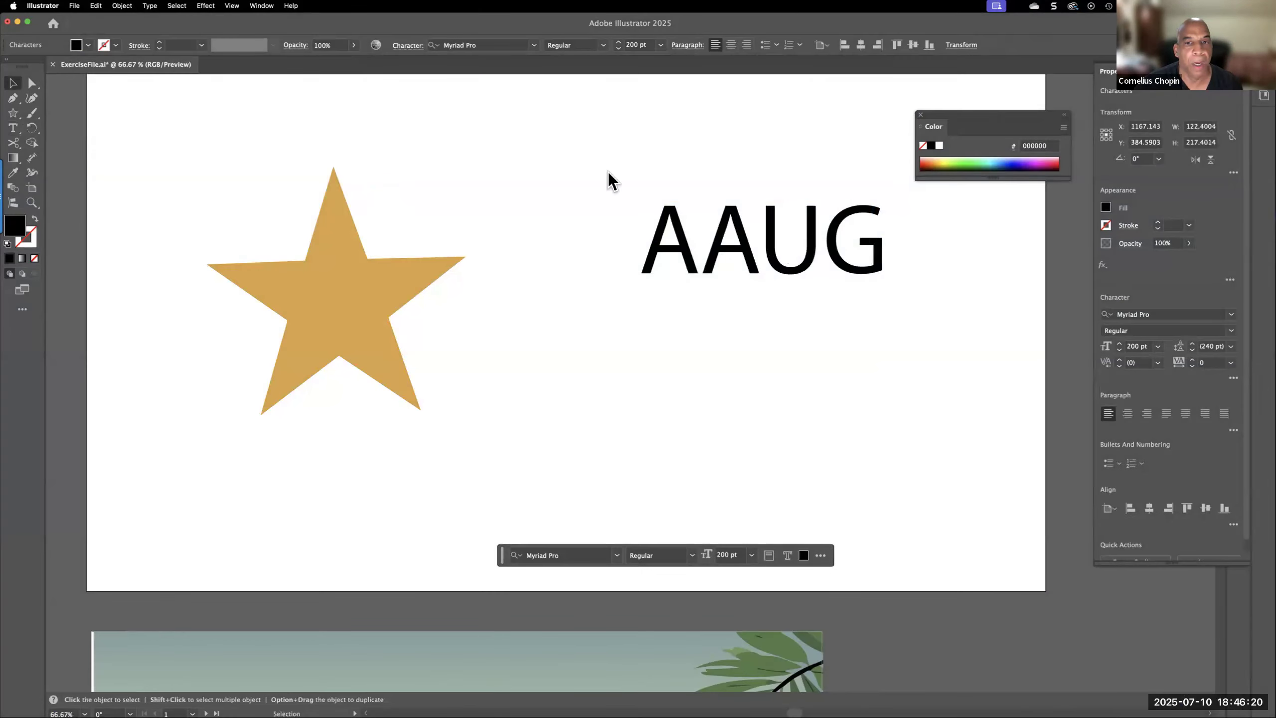
{"action": "left_click", "coordinate": [741, 230]}
{"action": "left_click_drag", "start_coordinate": [740, 231], "coordinate": [726, 273]}
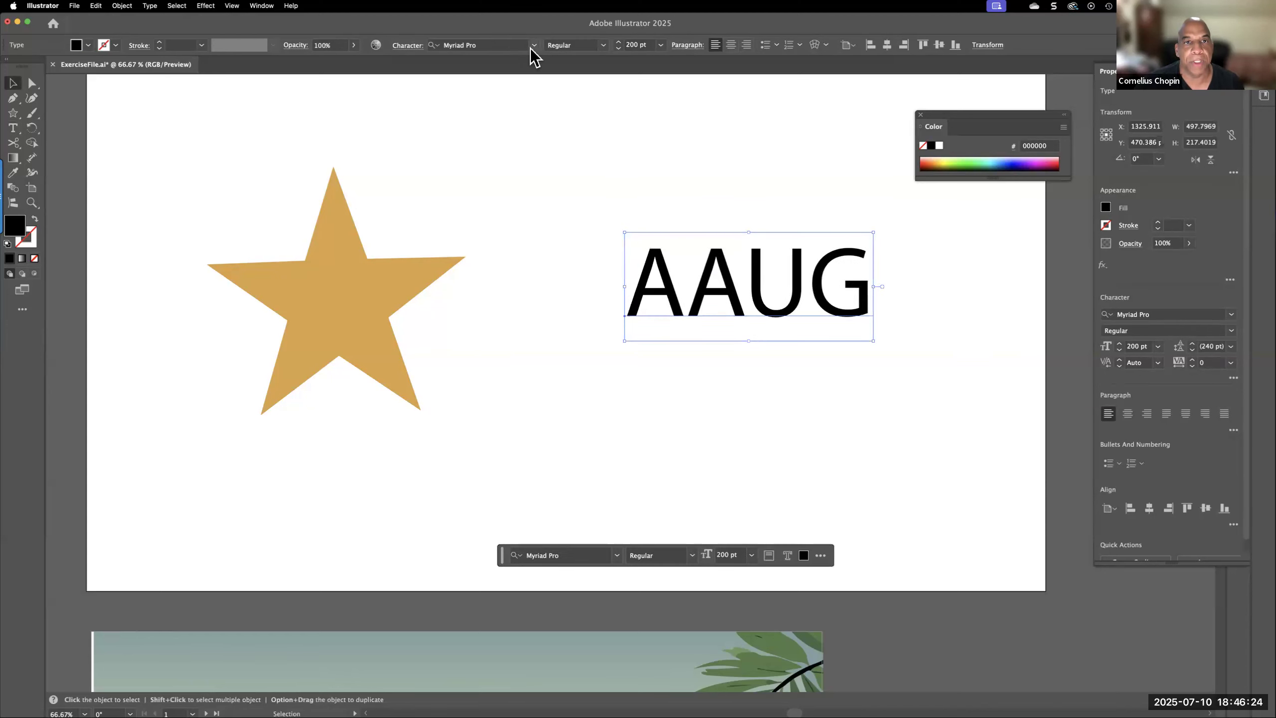
{"action": "left_click", "coordinate": [533, 46]}
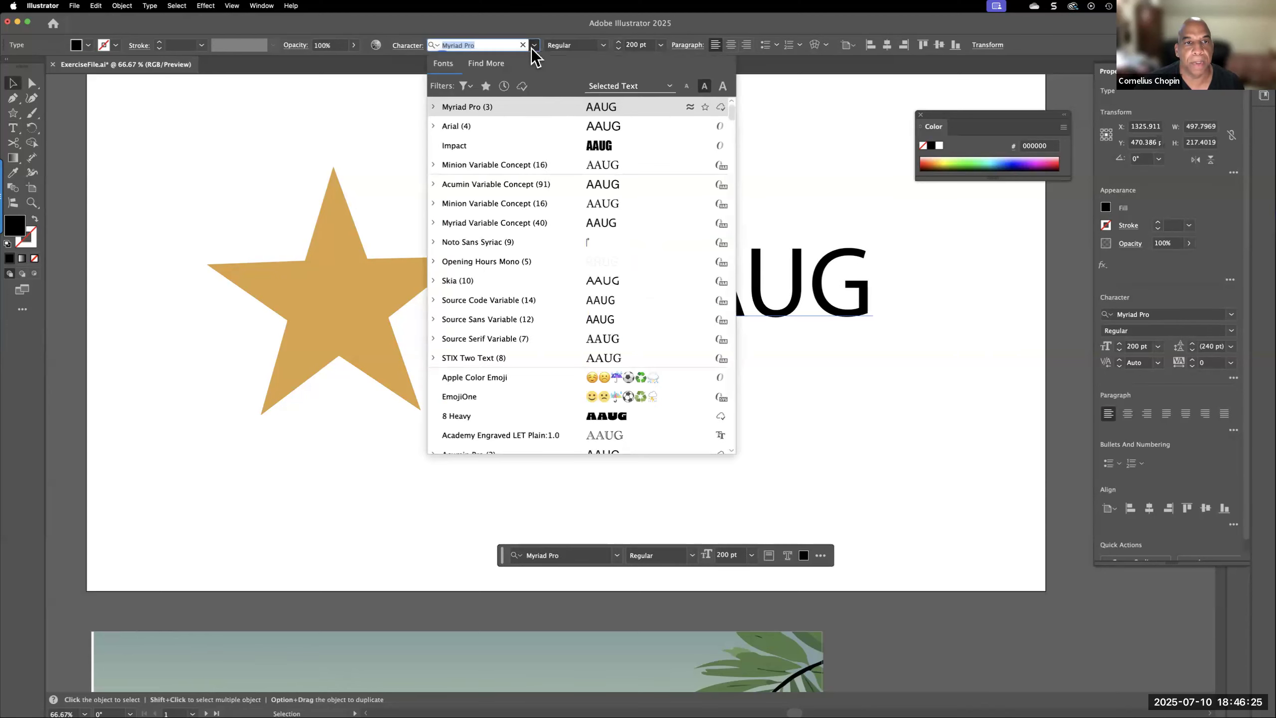
{"action": "left_click", "coordinate": [489, 125]}
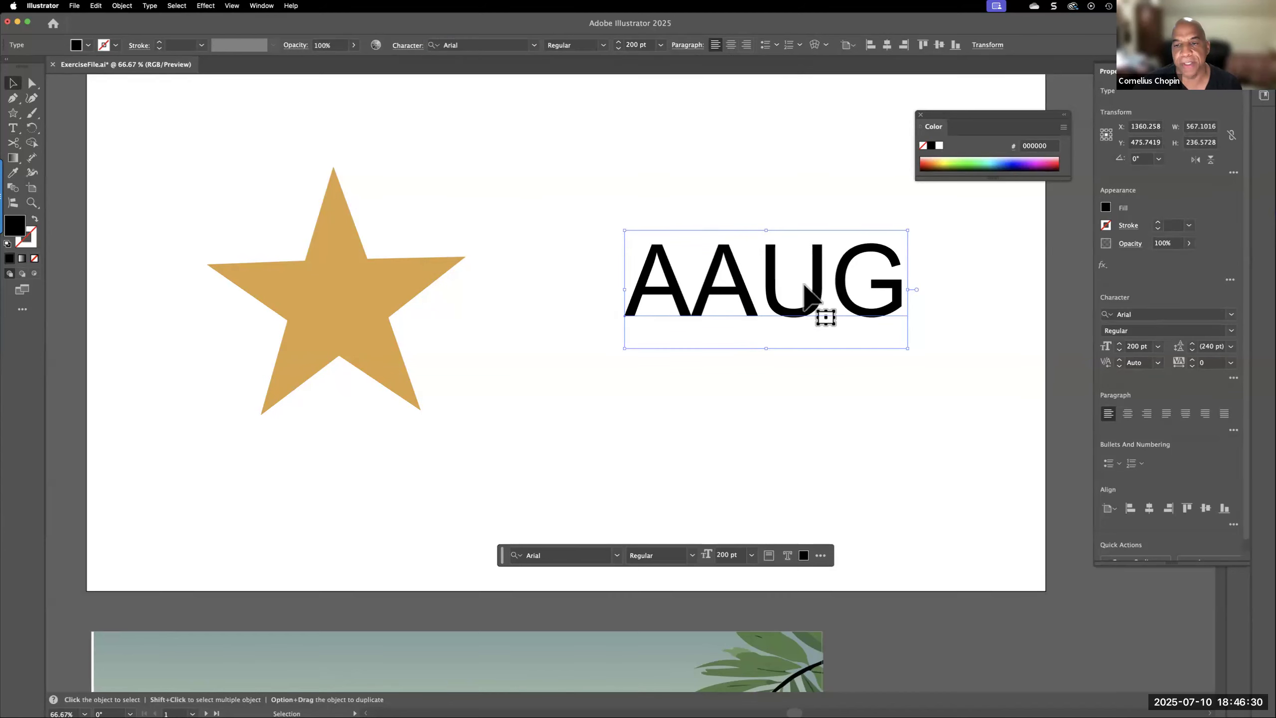
Preview the Arial font styles on the AAUG text, keeping Regular
{"action": "left_click", "coordinate": [603, 46]}
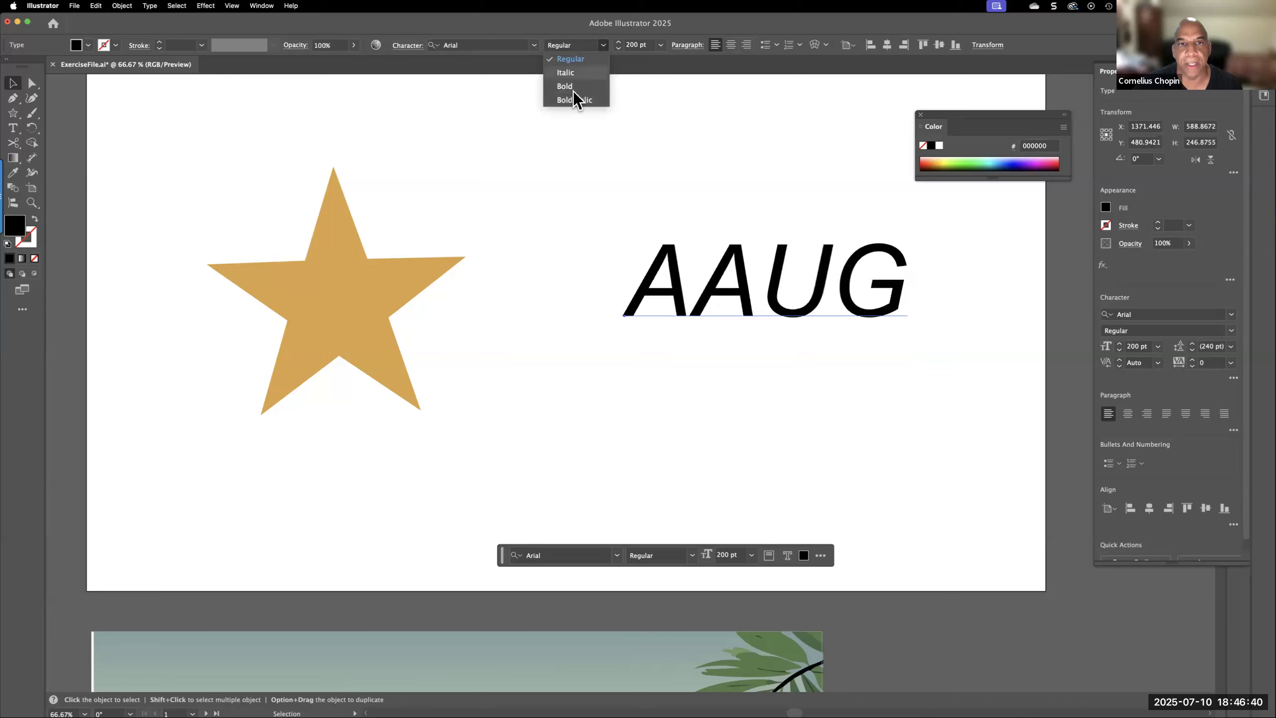
{"action": "left_click", "coordinate": [579, 45]}
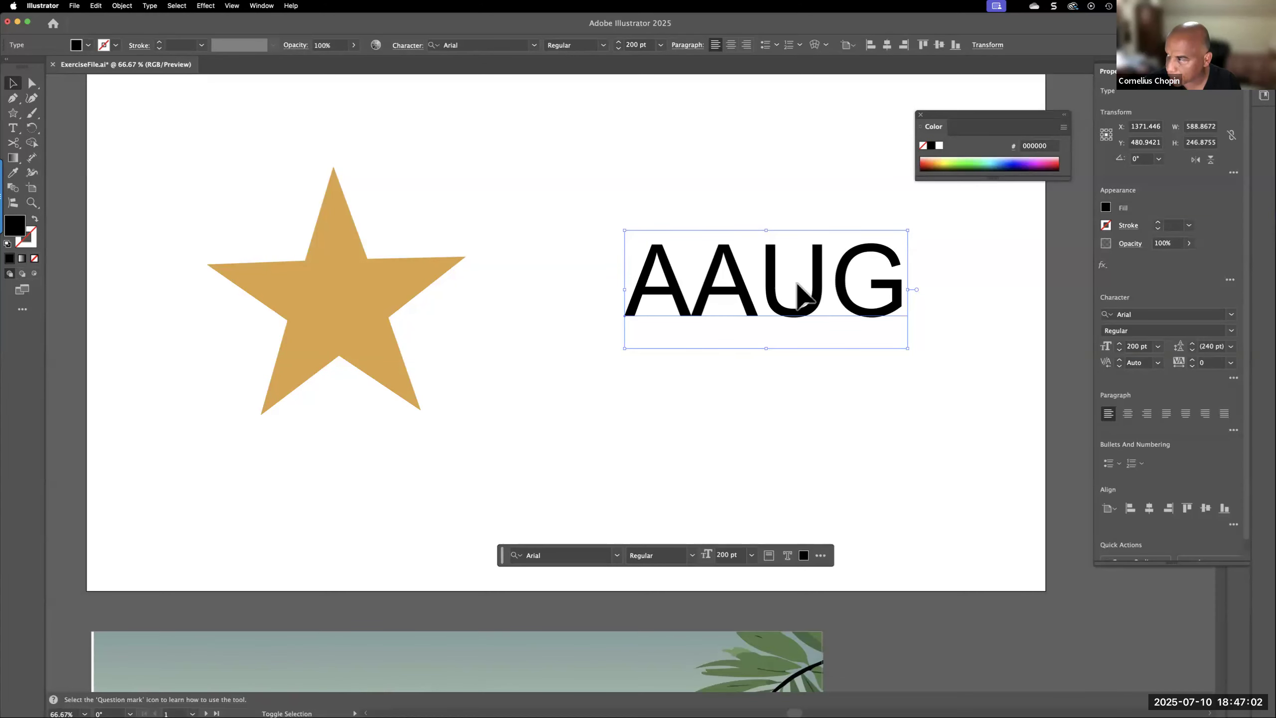
{"action": "key", "text": "super"}
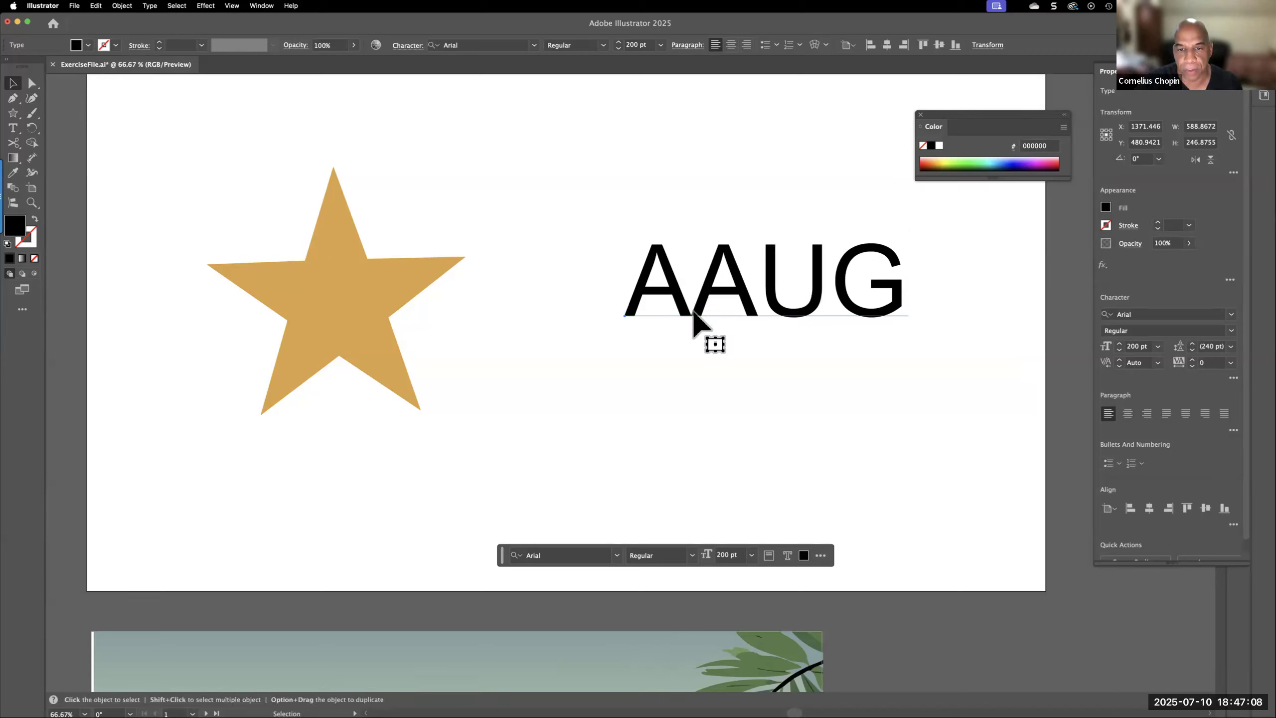
Select all characters of the AAUG text and make them bold, italic and underlined
{"action": "double_click", "coordinate": [650, 299]}
{"action": "key", "text": "super+a"}
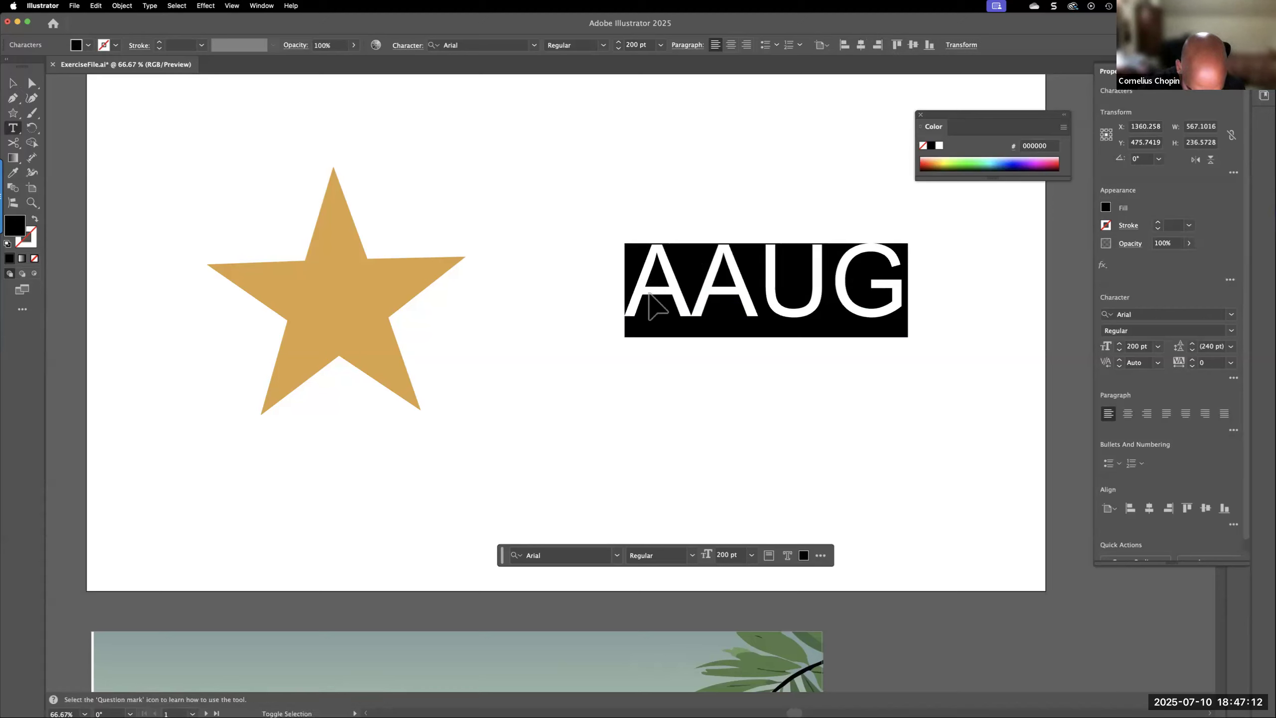
{"action": "key", "text": "super+shift+b"}
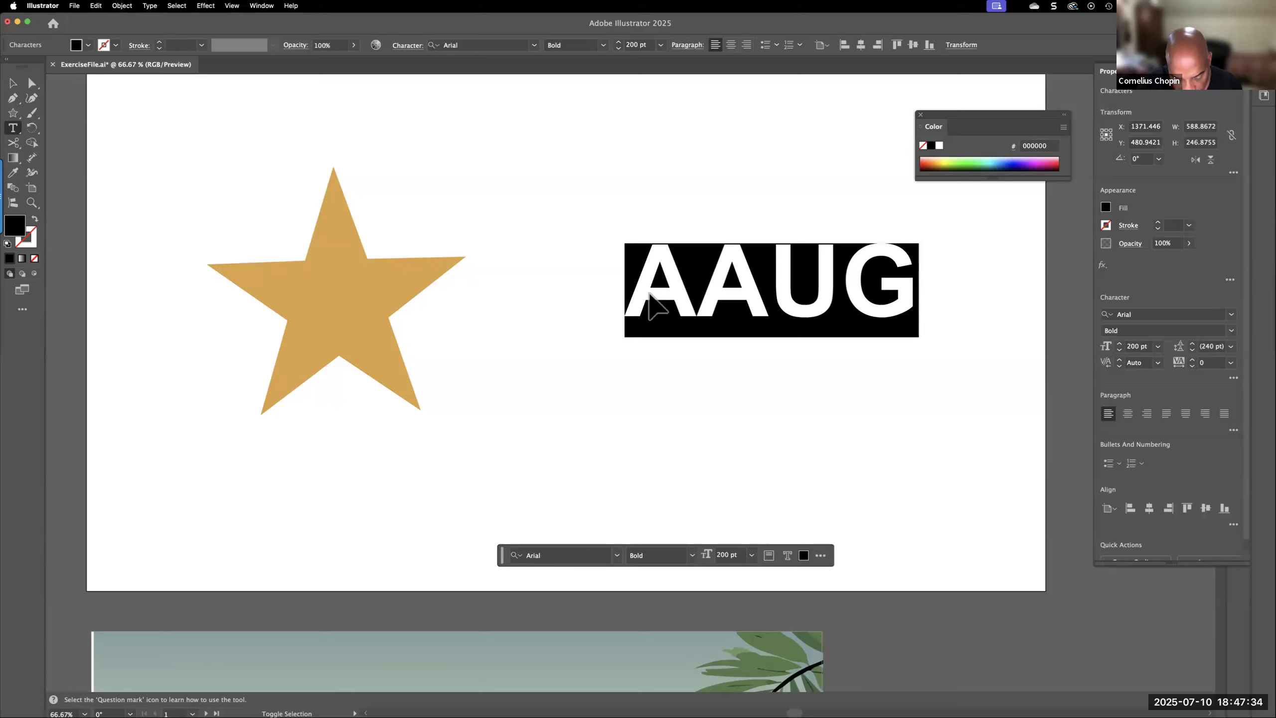
{"action": "key", "text": "shift+super+i"}
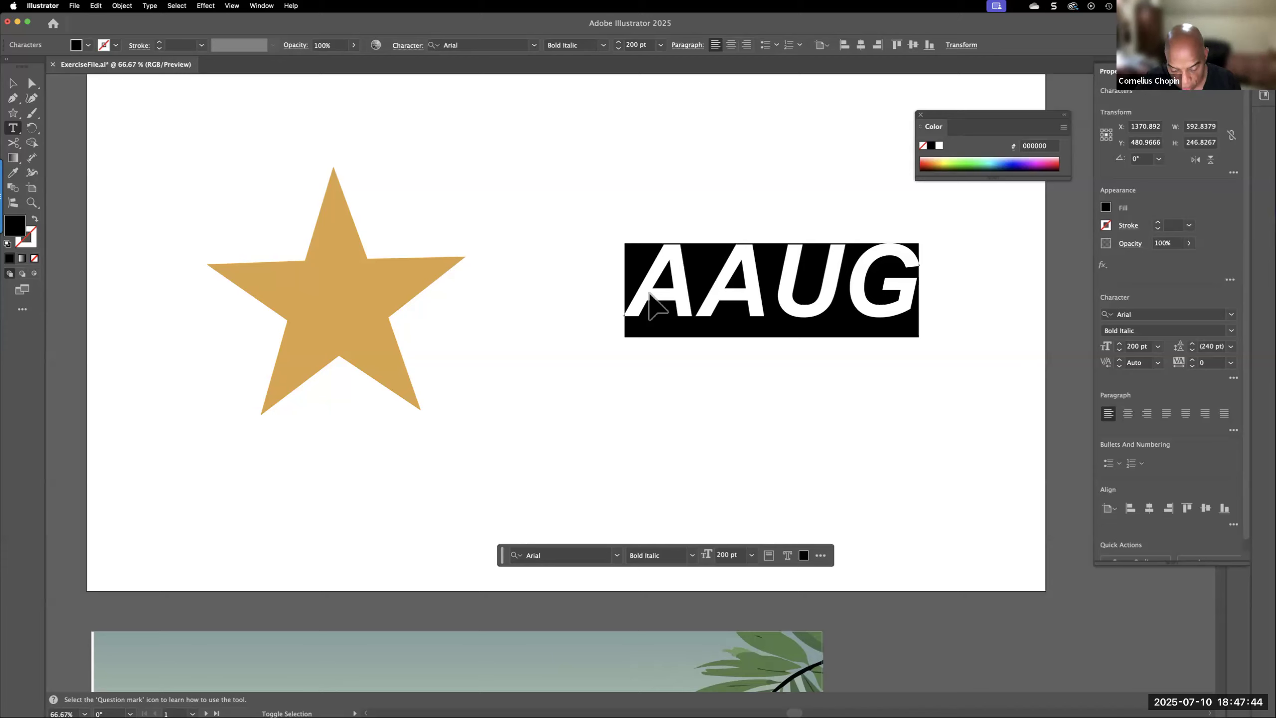
{"action": "key", "text": "shift+super+u"}
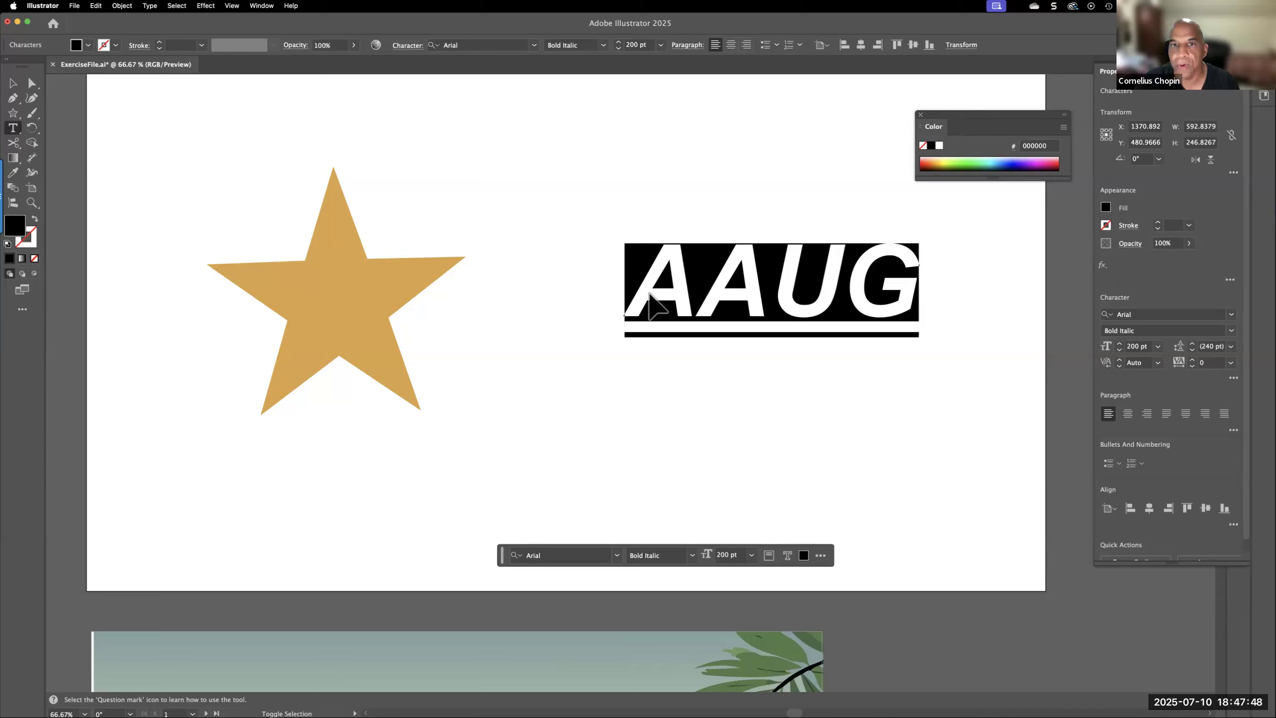
Review the available font styles for the AAUG text, and deselect its characters with the cursor inside the text
{"action": "left_click", "coordinate": [603, 46]}
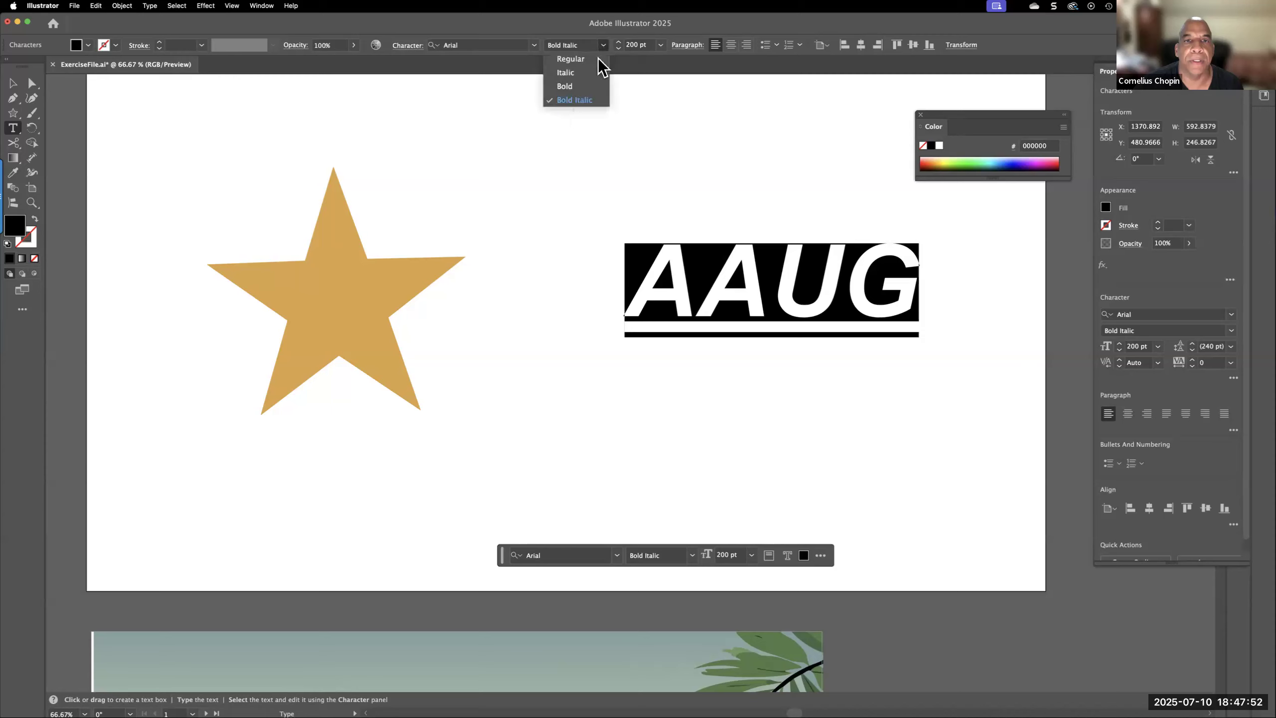
{"action": "left_click", "coordinate": [583, 42]}
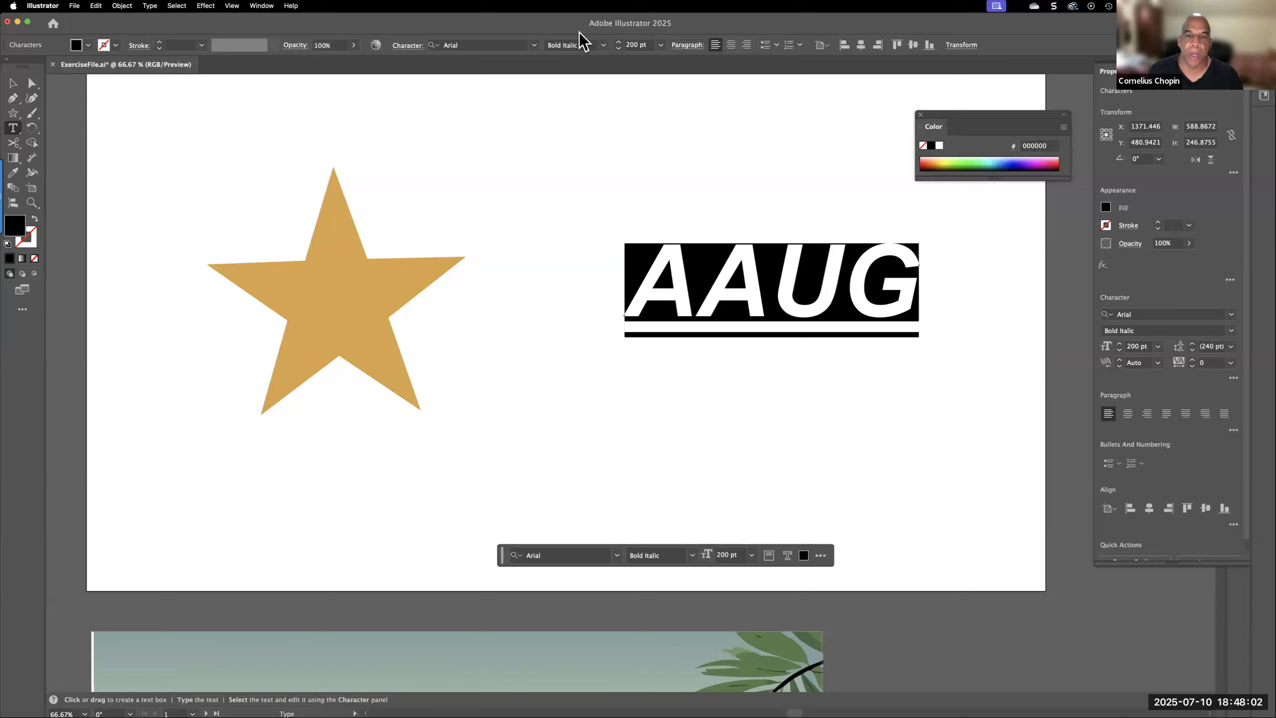
{"action": "left_click", "coordinate": [784, 317]}
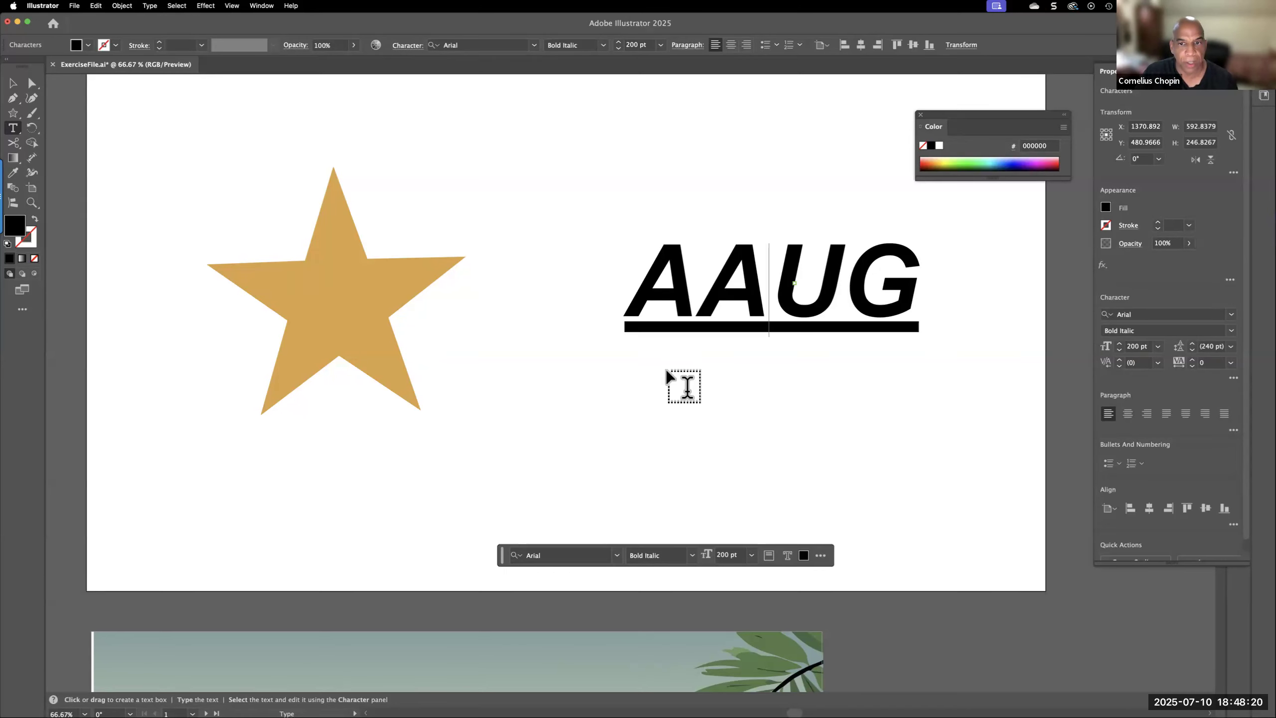
Draw a black rectangle about 331 by 260 px between the star and the AAUG text
{"action": "scroll", "coordinate": [668, 374], "scroll_direction": "up", "scroll_amount": 5}
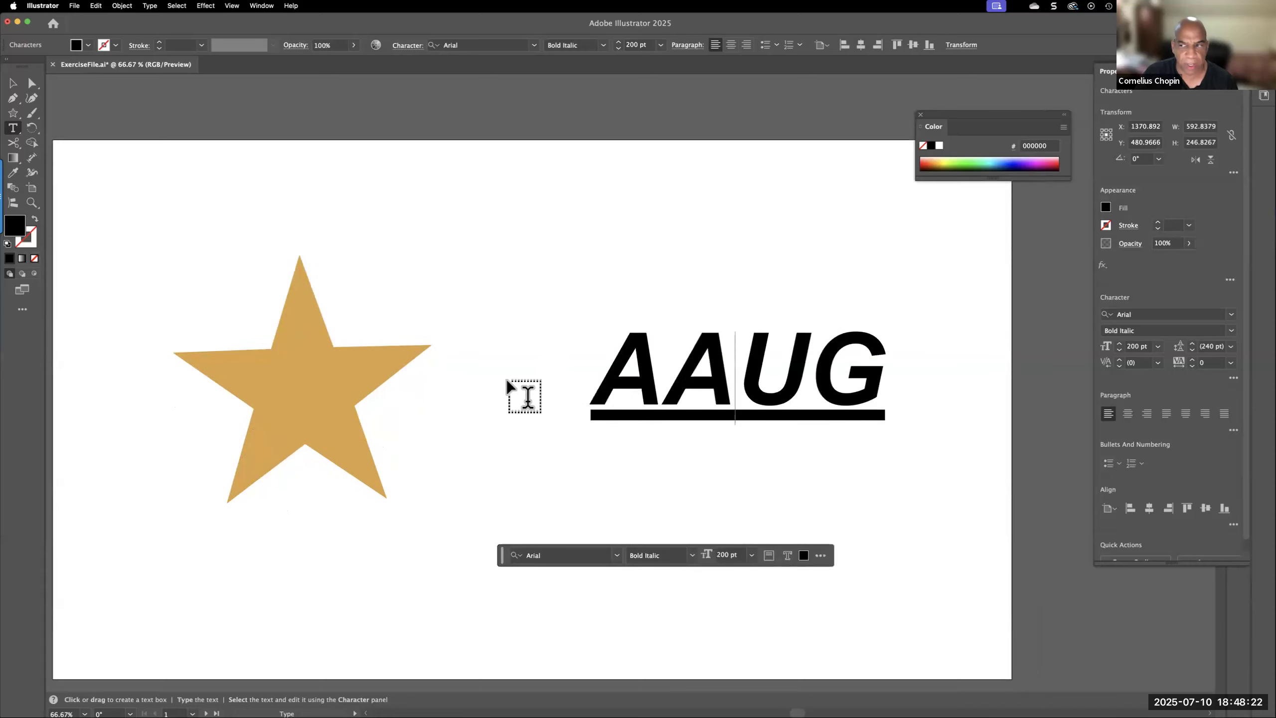
{"action": "scroll", "coordinate": [524, 392], "scroll_direction": "down", "scroll_amount": 2}
{"action": "scroll", "coordinate": [423, 398], "scroll_direction": "down", "scroll_amount": 5}
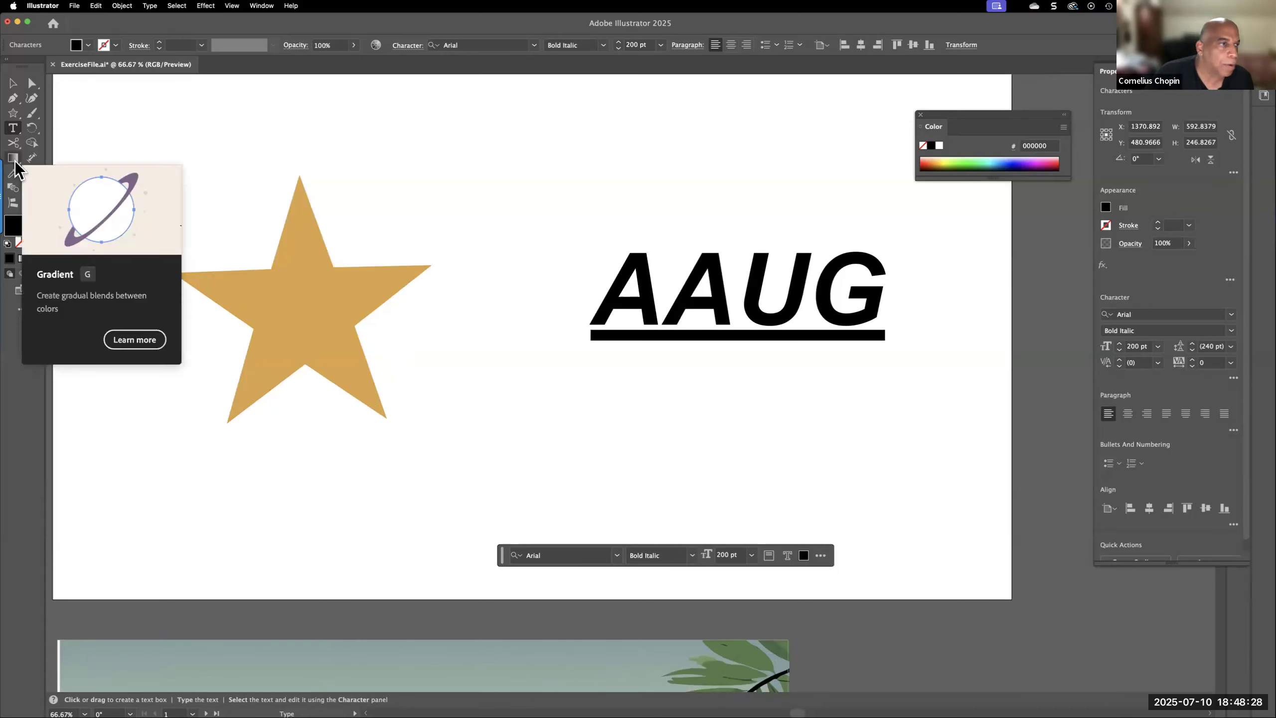
{"action": "left_click", "coordinate": [14, 114]}
{"action": "left_click_drag", "start_coordinate": [14, 115], "coordinate": [72, 112]}
{"action": "left_click_drag", "start_coordinate": [384, 131], "coordinate": [550, 261]}
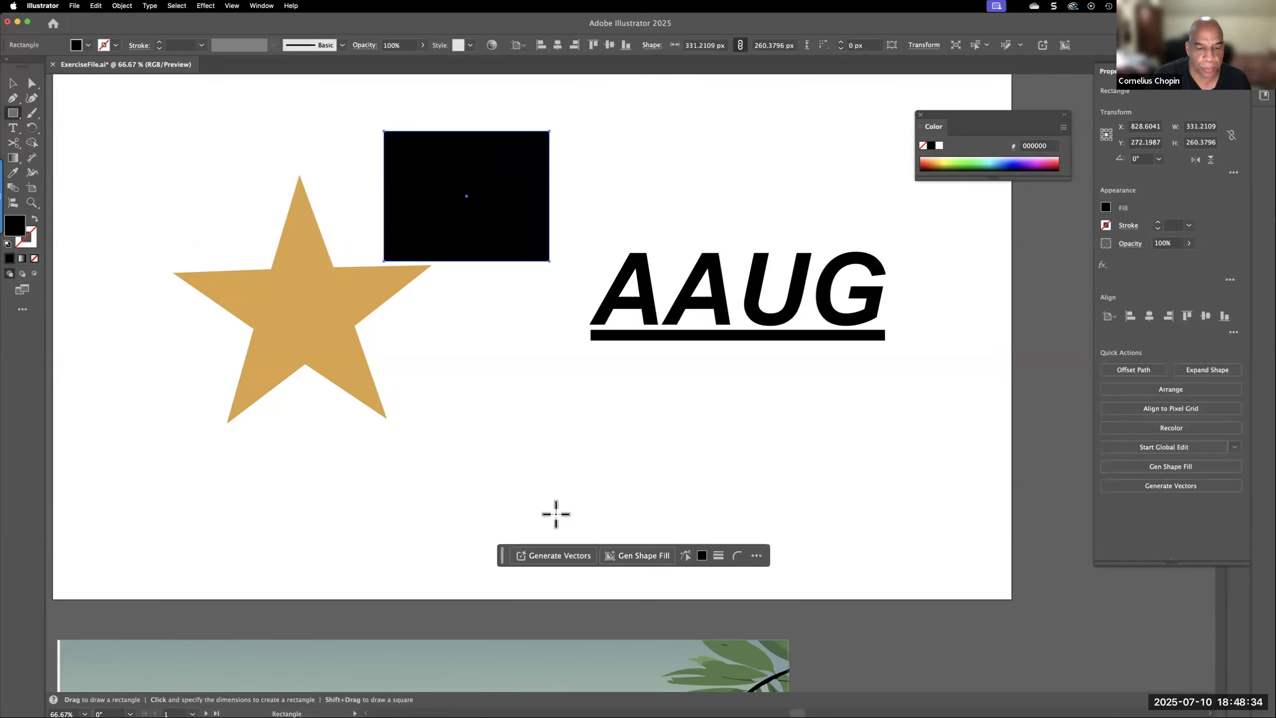
Generate a "dog on moon" vector graphic in the rectangle, compare the variations, and keep the third one
{"action": "left_click", "coordinate": [556, 555]}
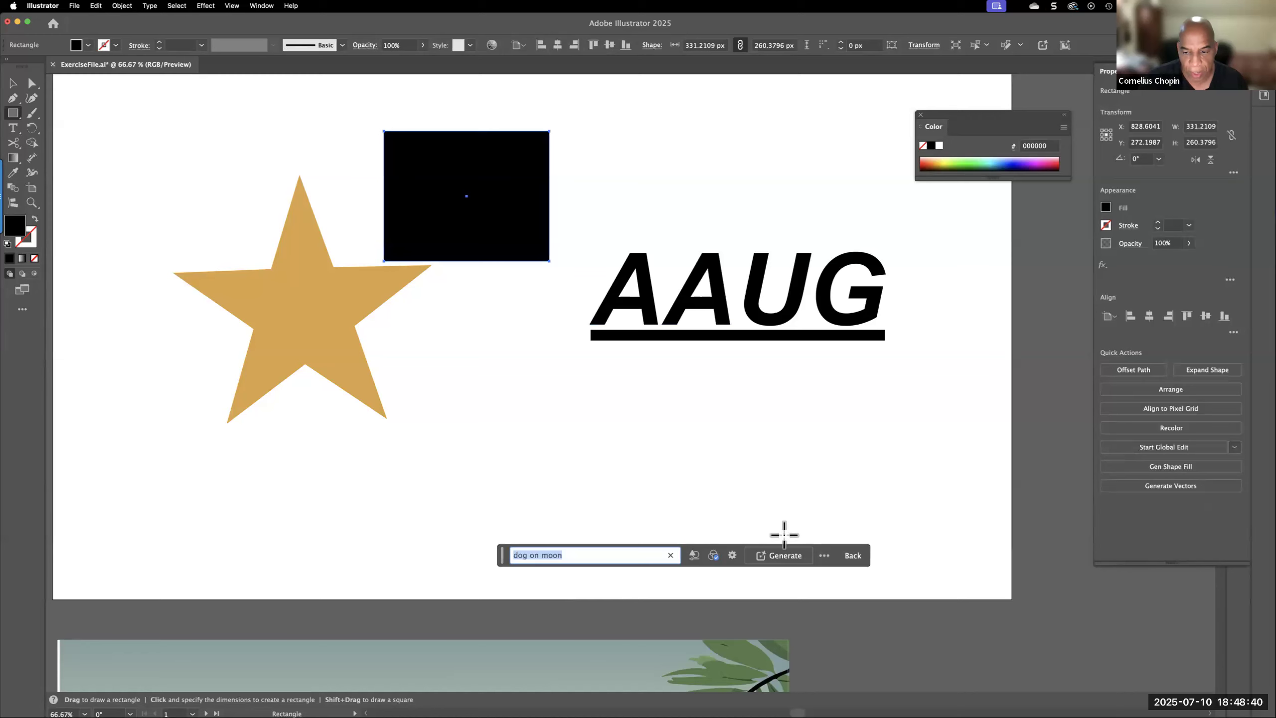
{"action": "left_click", "coordinate": [787, 555]}
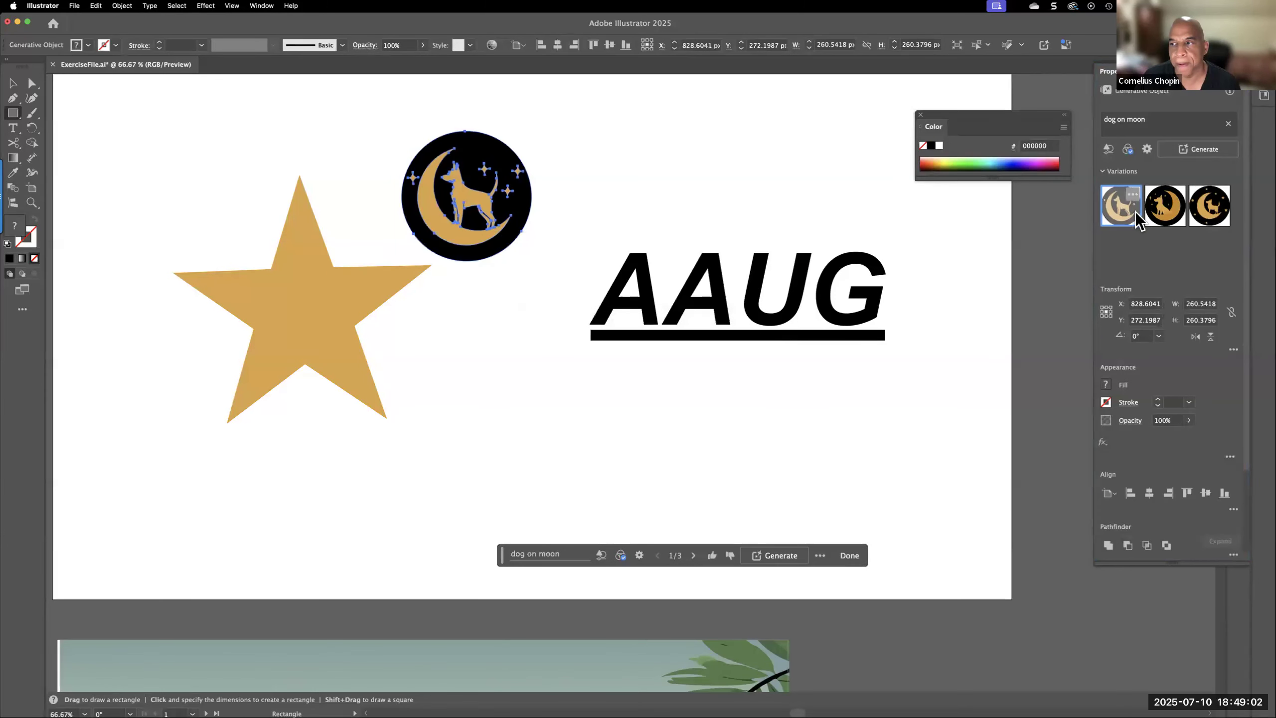
{"action": "left_click", "coordinate": [13, 83]}
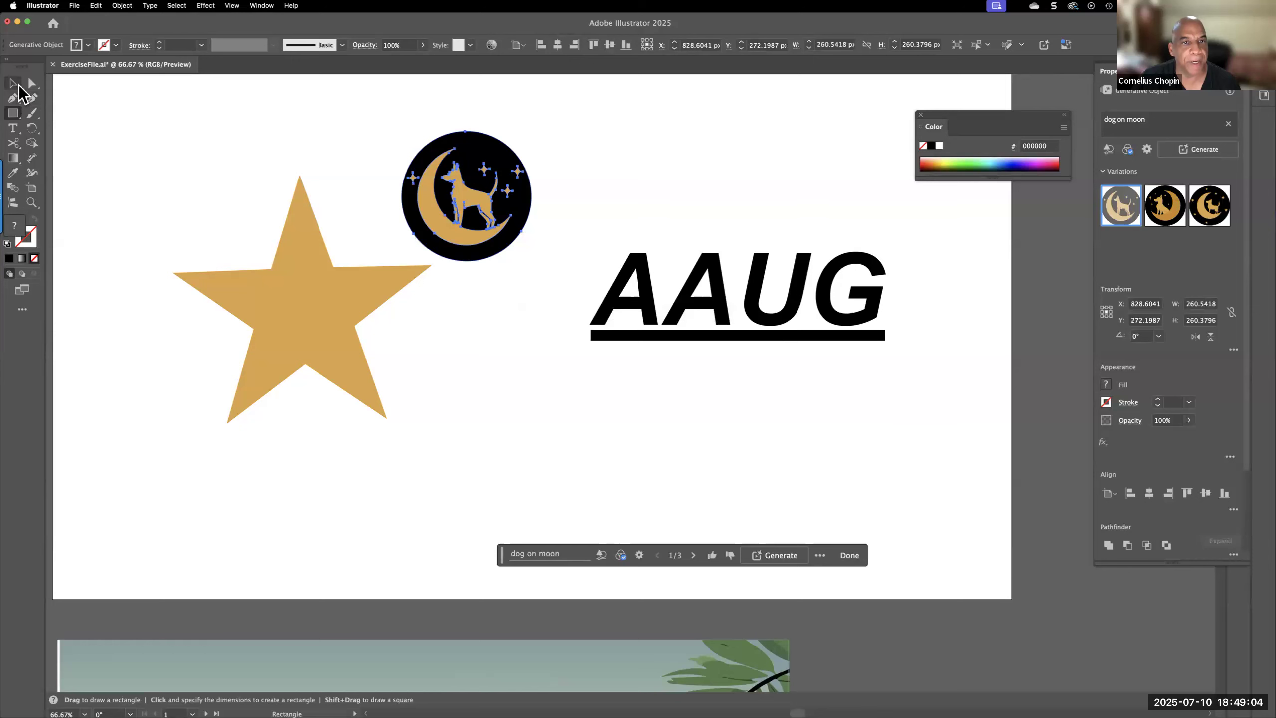
{"action": "left_click", "coordinate": [1163, 218]}
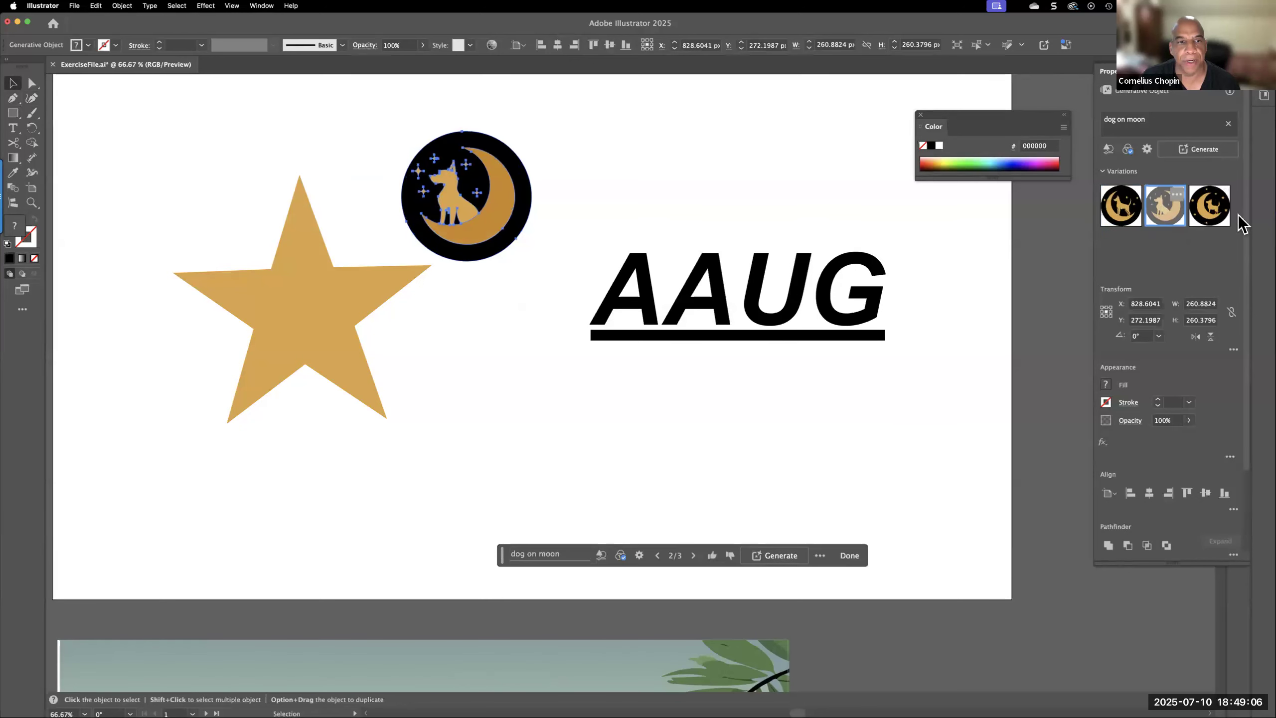
{"action": "left_click", "coordinate": [1210, 222]}
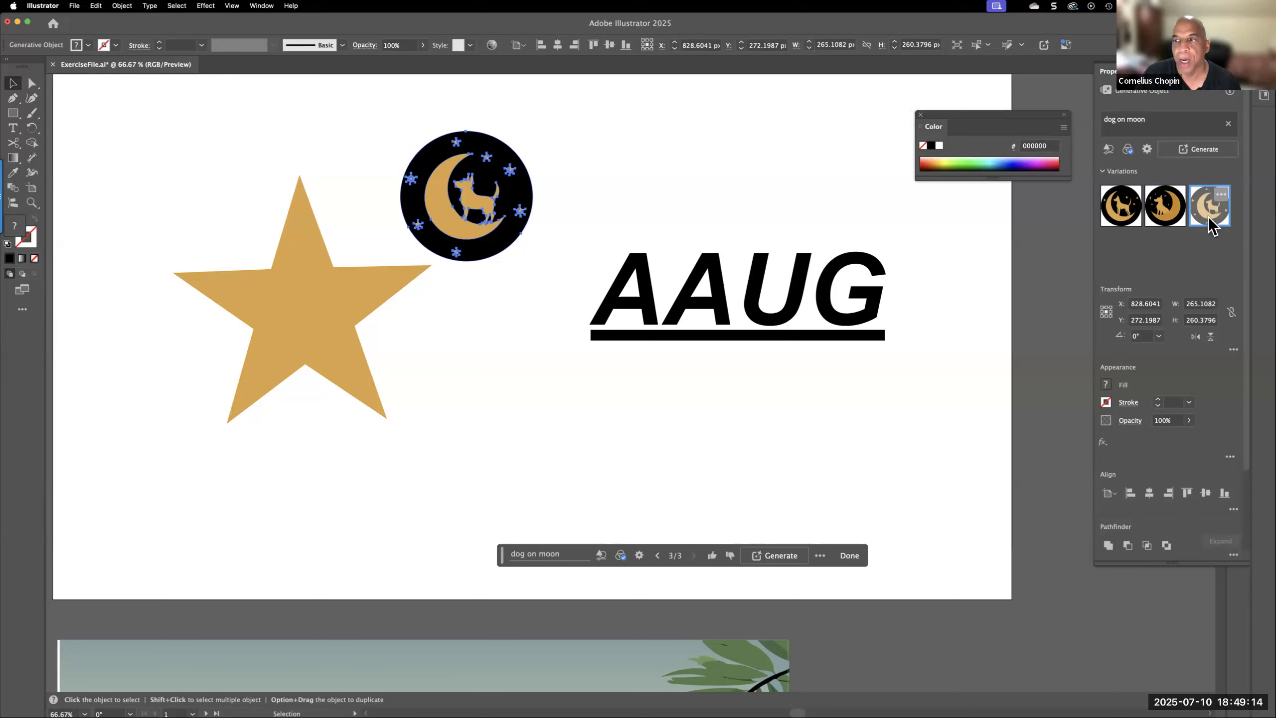
{"action": "left_click", "coordinate": [489, 327]}
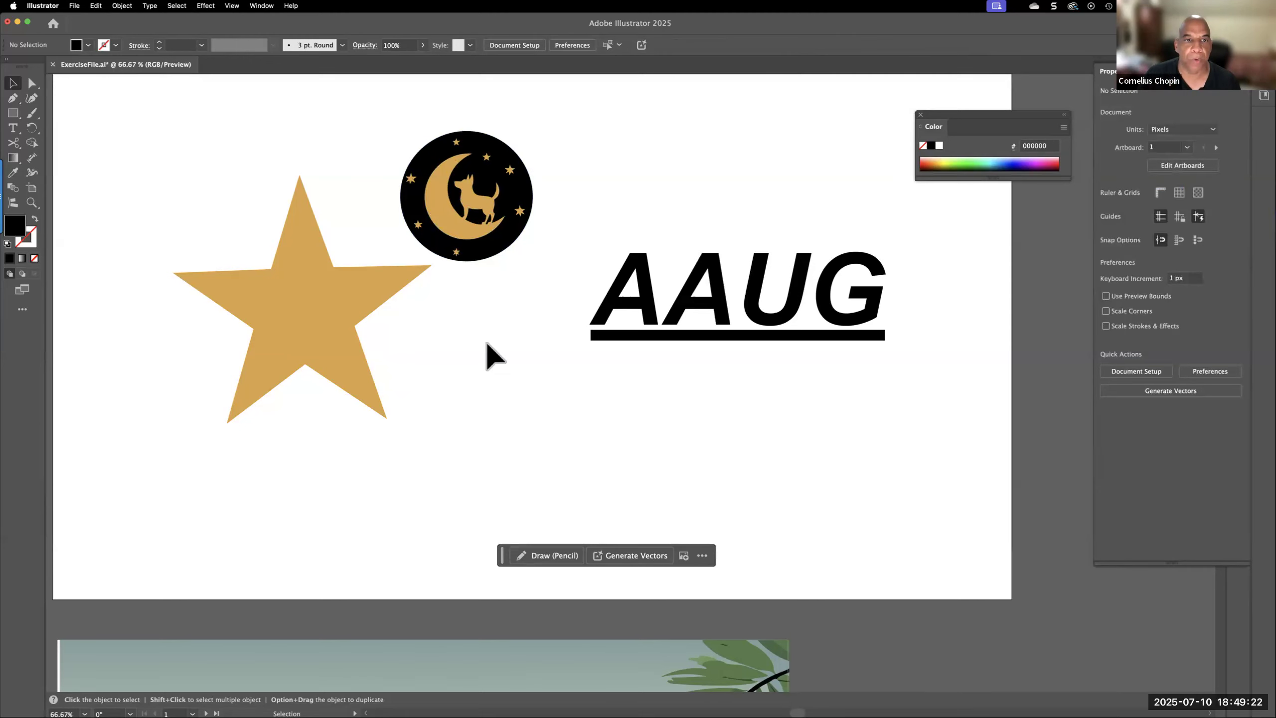
Move the dog-on-moon graphic down to the empty area of the artboard just above the image of the cans
{"action": "scroll", "coordinate": [528, 360], "scroll_direction": "down", "scroll_amount": 10}
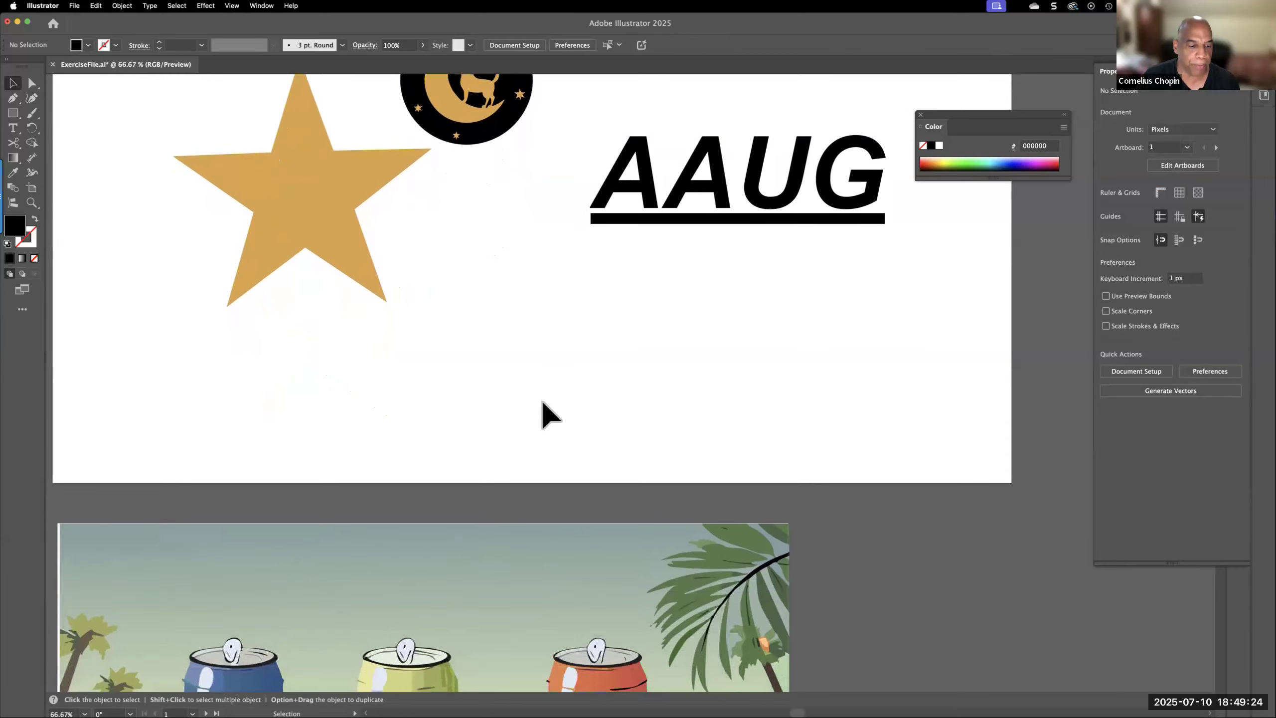
{"action": "scroll", "coordinate": [554, 413], "scroll_direction": "down", "scroll_amount": 5}
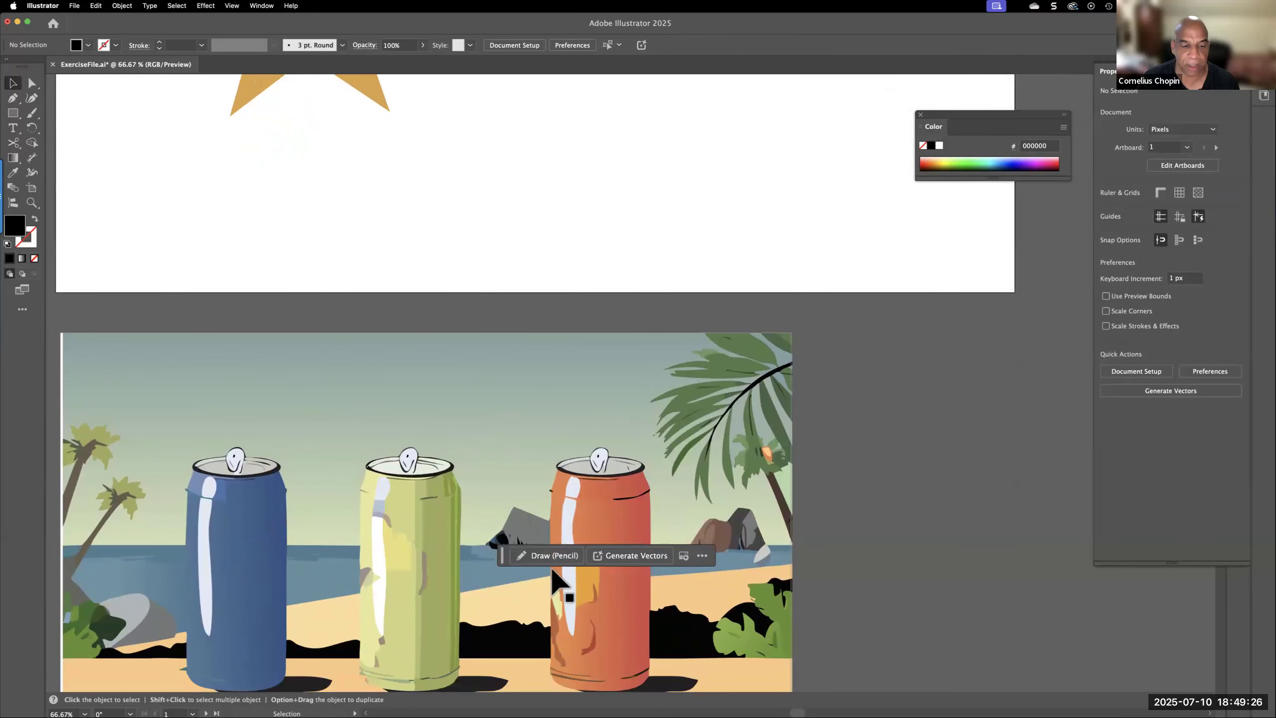
{"action": "scroll", "coordinate": [520, 557], "scroll_direction": "up", "scroll_amount": 10}
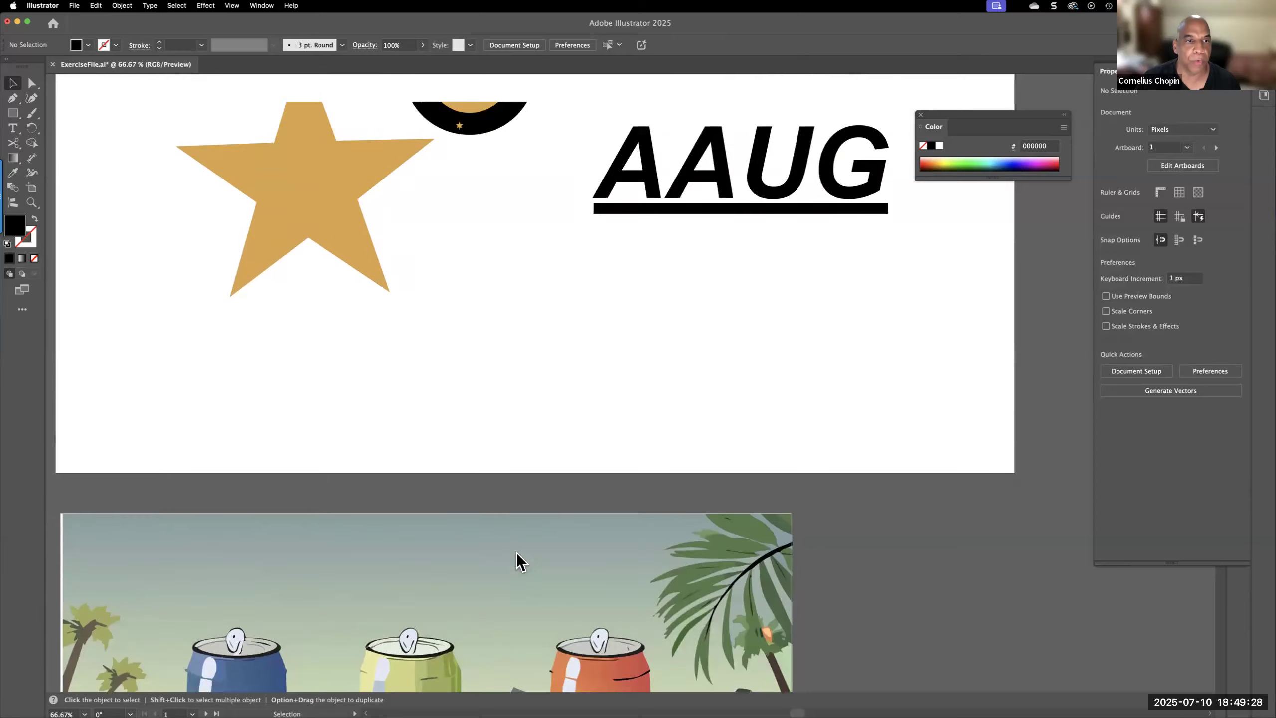
{"action": "left_click_drag", "start_coordinate": [449, 130], "coordinate": [497, 408]}
{"action": "scroll", "coordinate": [633, 392], "scroll_direction": "down", "scroll_amount": 6}
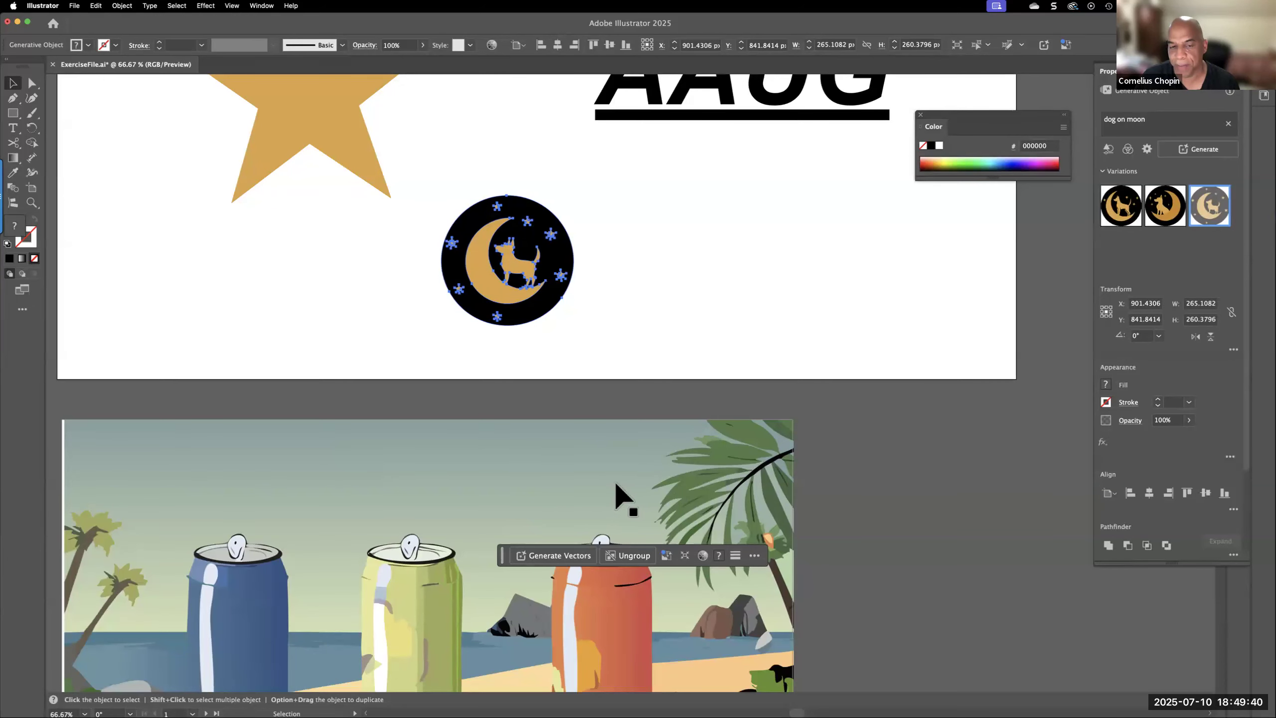
Select the dog-on-moon graphic together with the image of the cans and create a mockup from them
{"action": "left_click", "coordinate": [565, 476]}
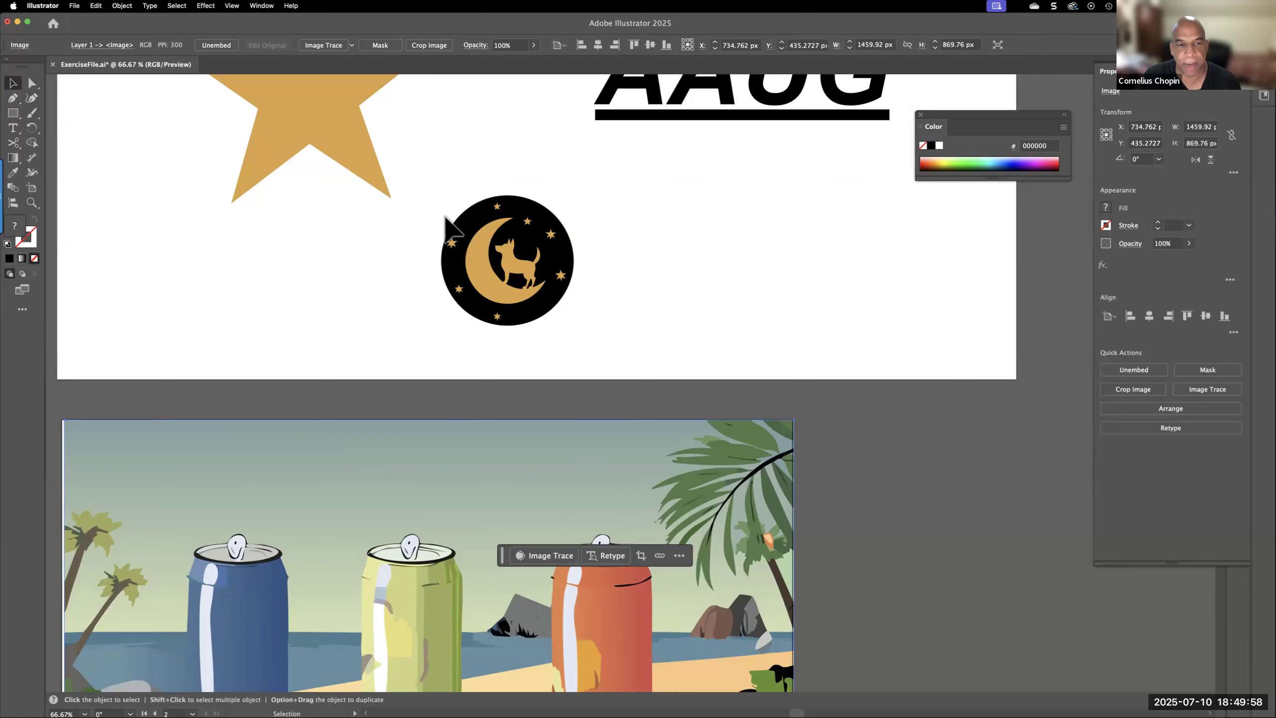
{"action": "left_click_drag", "start_coordinate": [421, 189], "coordinate": [752, 553]}
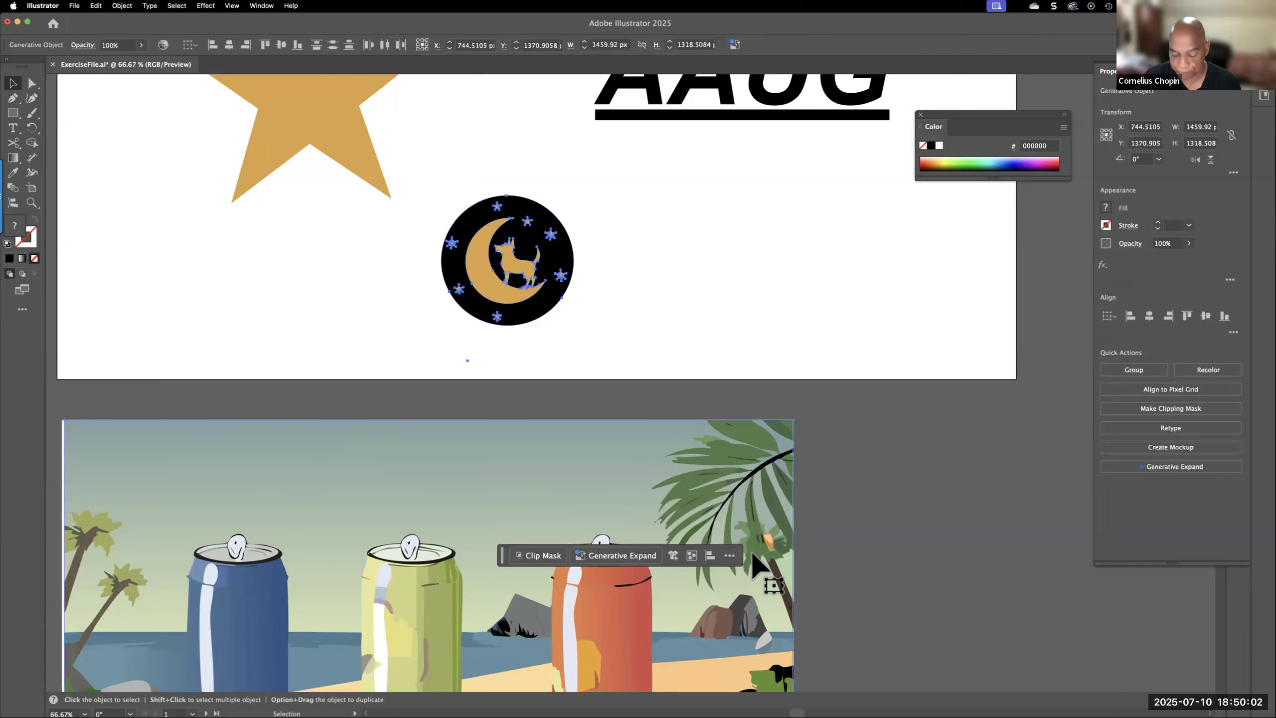
{"action": "right_click", "coordinate": [474, 449]}
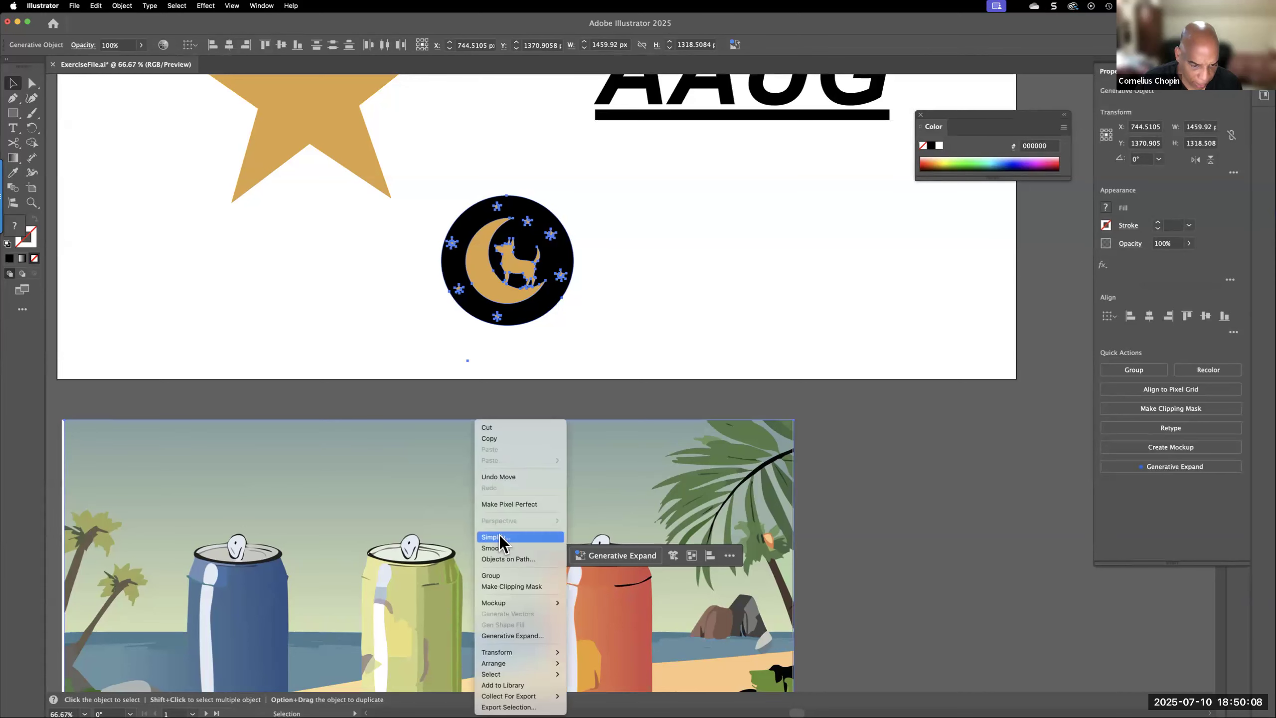
{"action": "mouse_move", "coordinate": [520, 603]}
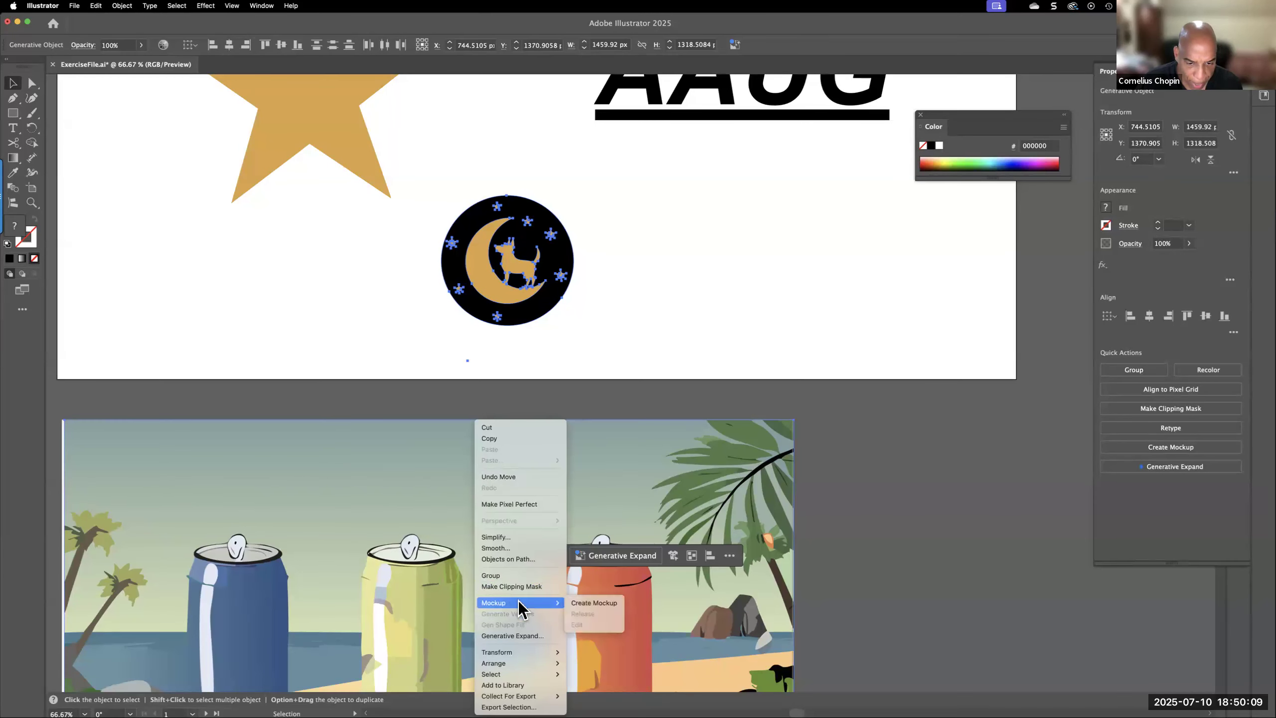
{"action": "left_click", "coordinate": [582, 602]}
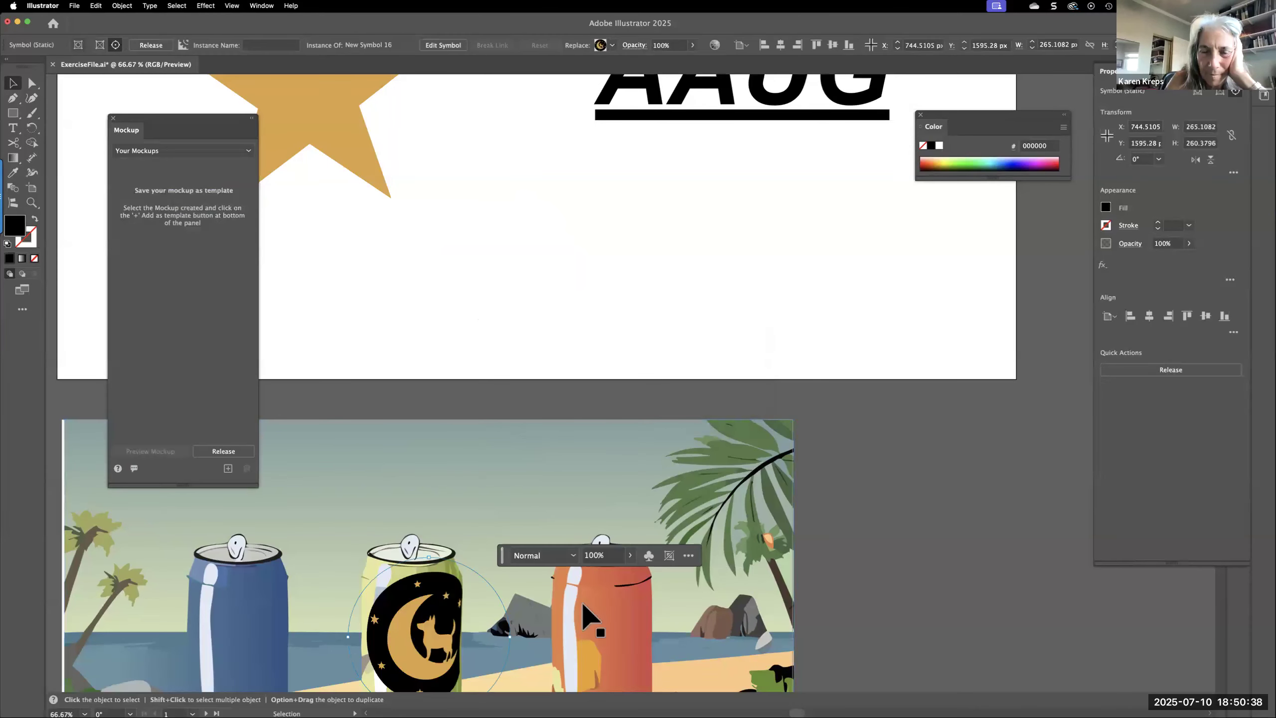
Shrink the dog-on-moon graphic on the green can to about 158 by 186 px
{"action": "scroll", "coordinate": [501, 569], "scroll_direction": "down", "scroll_amount": 5}
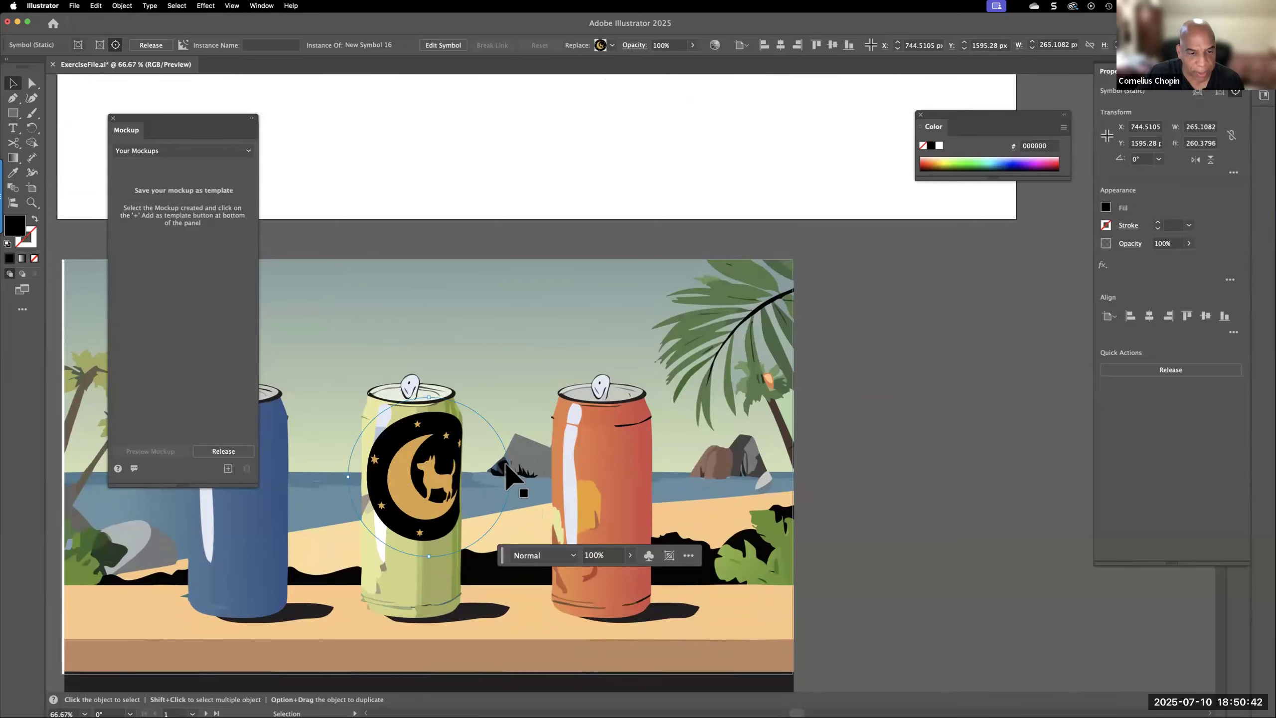
{"action": "left_click_drag", "start_coordinate": [431, 400], "coordinate": [429, 424]}
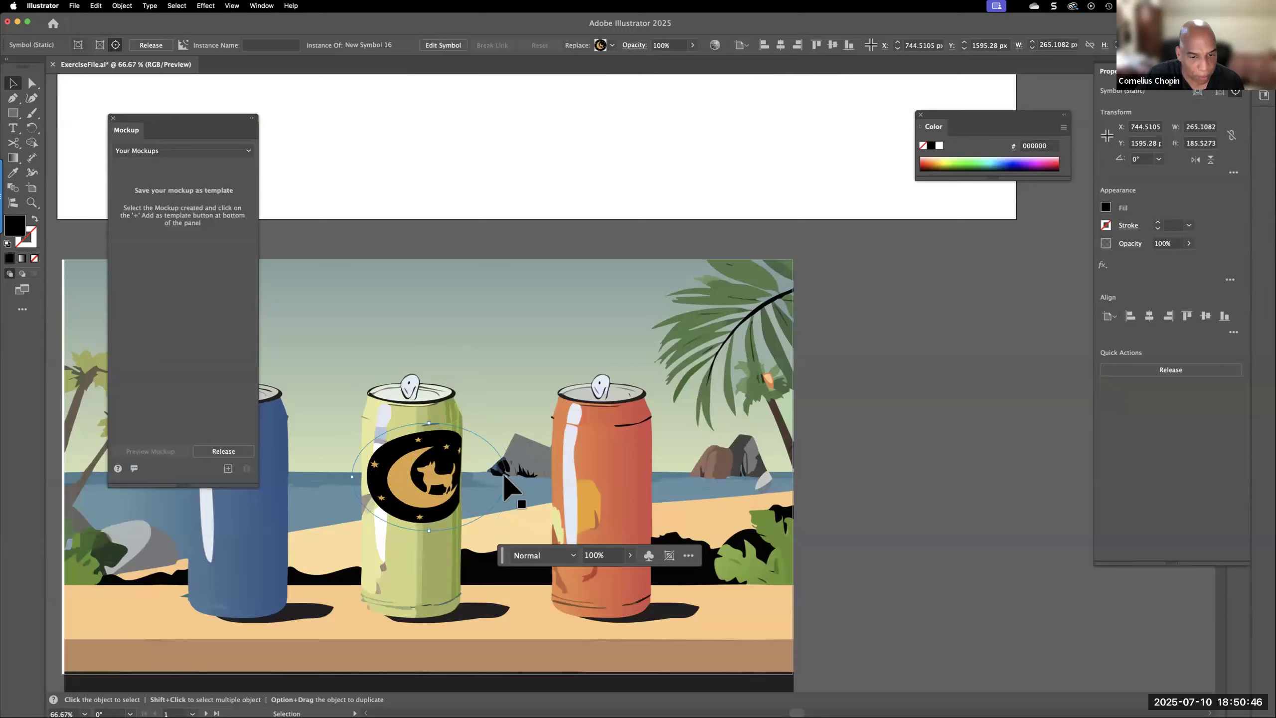
{"action": "left_click_drag", "start_coordinate": [505, 476], "coordinate": [451, 484]}
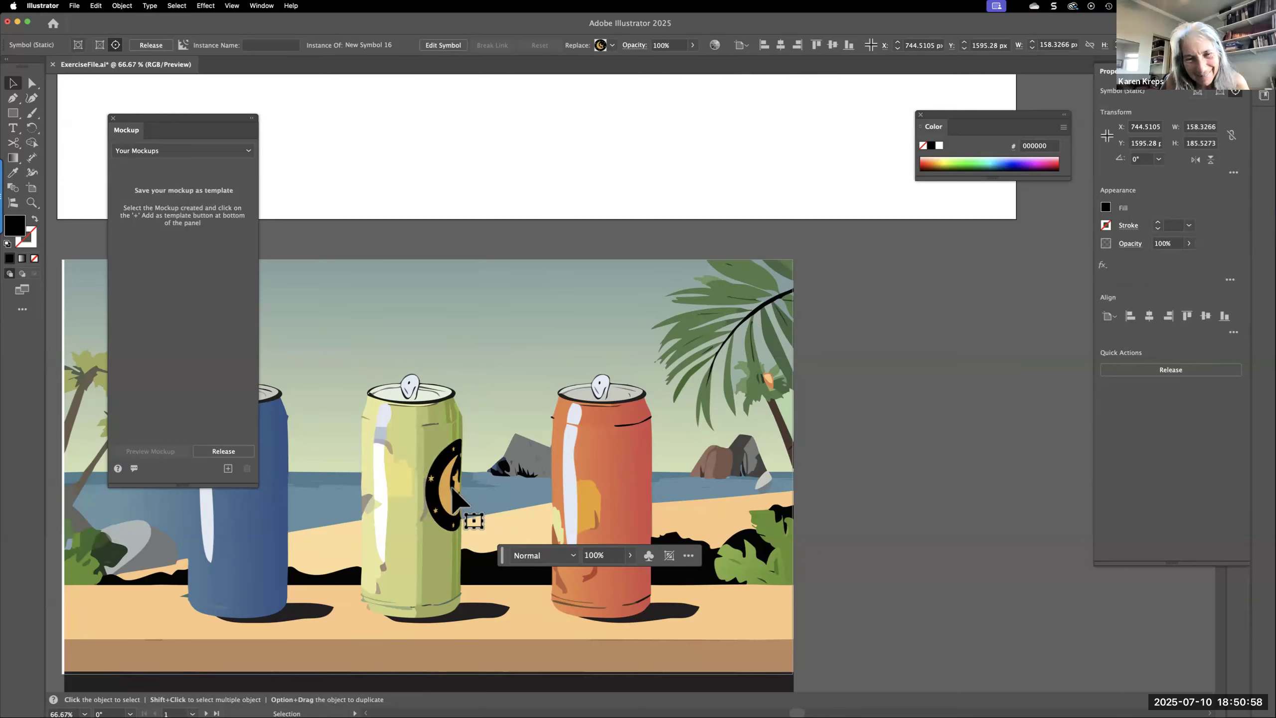
Try the graphic on different surfaces of the image, and place it on the blue, green and orange cans
{"action": "left_click_drag", "start_coordinate": [451, 484], "coordinate": [498, 617]}
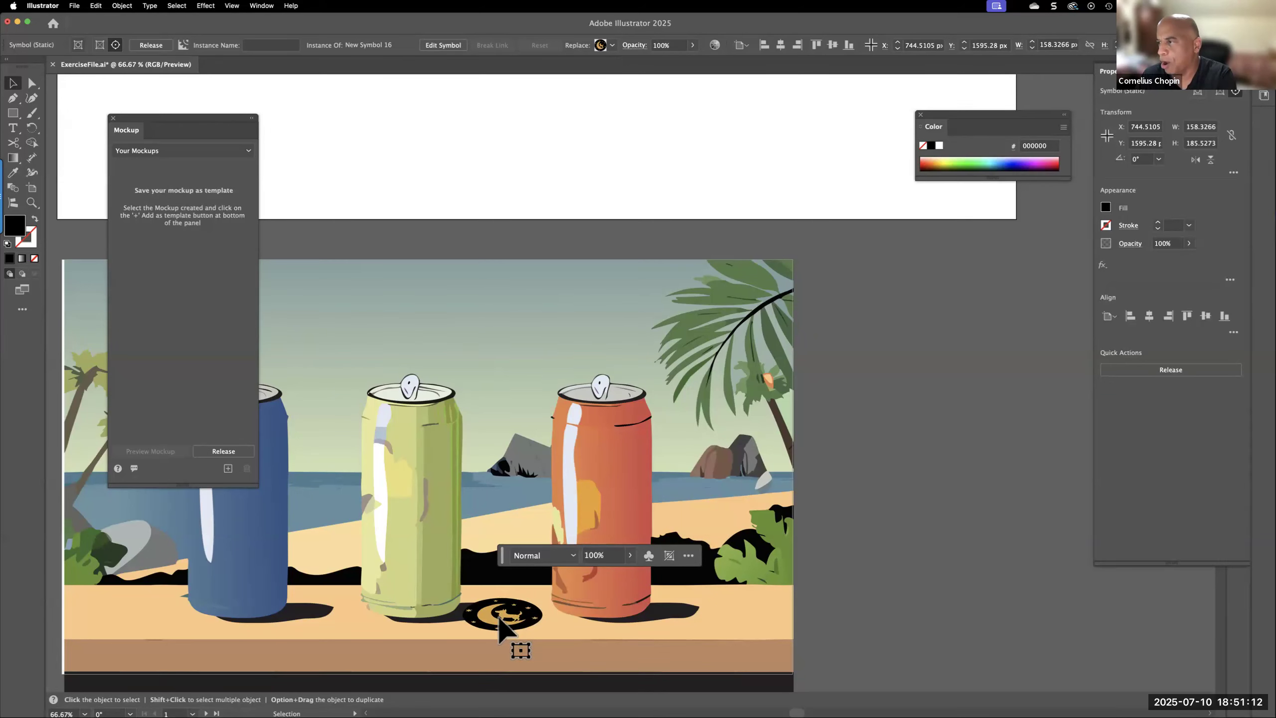
{"action": "left_click_drag", "start_coordinate": [500, 618], "coordinate": [388, 518]}
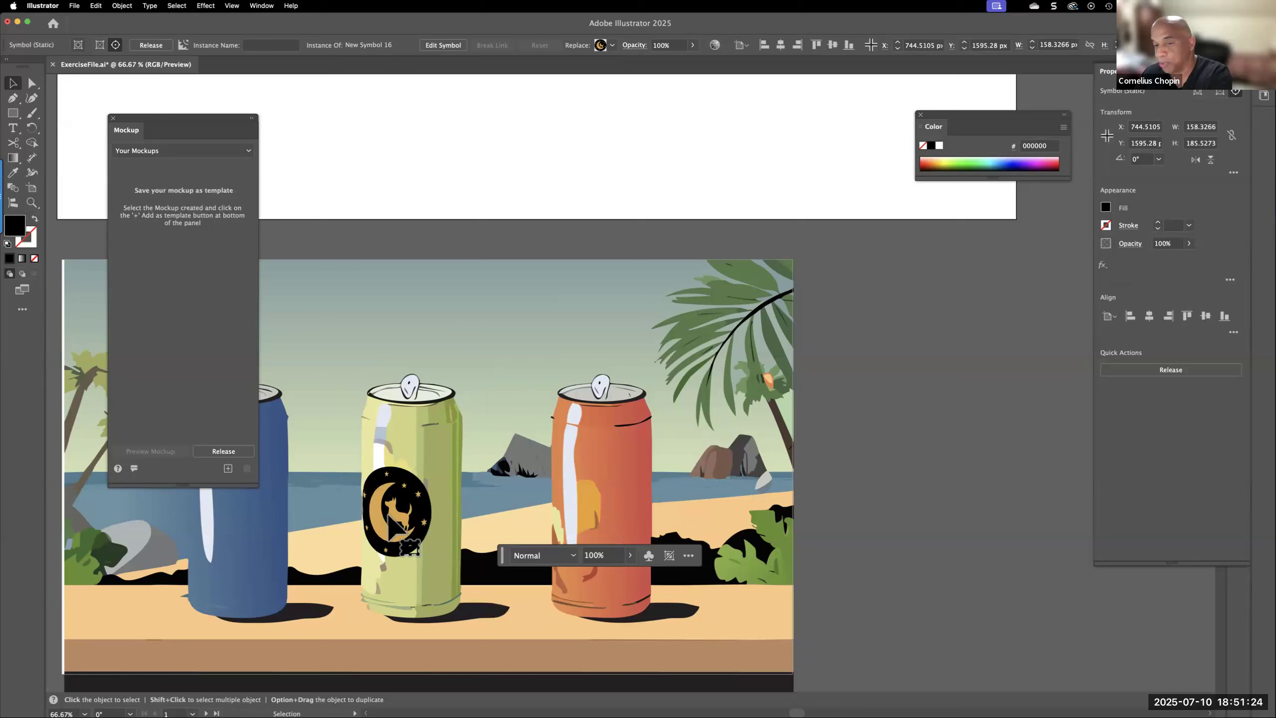
{"action": "left_click_drag", "start_coordinate": [389, 515], "coordinate": [609, 524]}
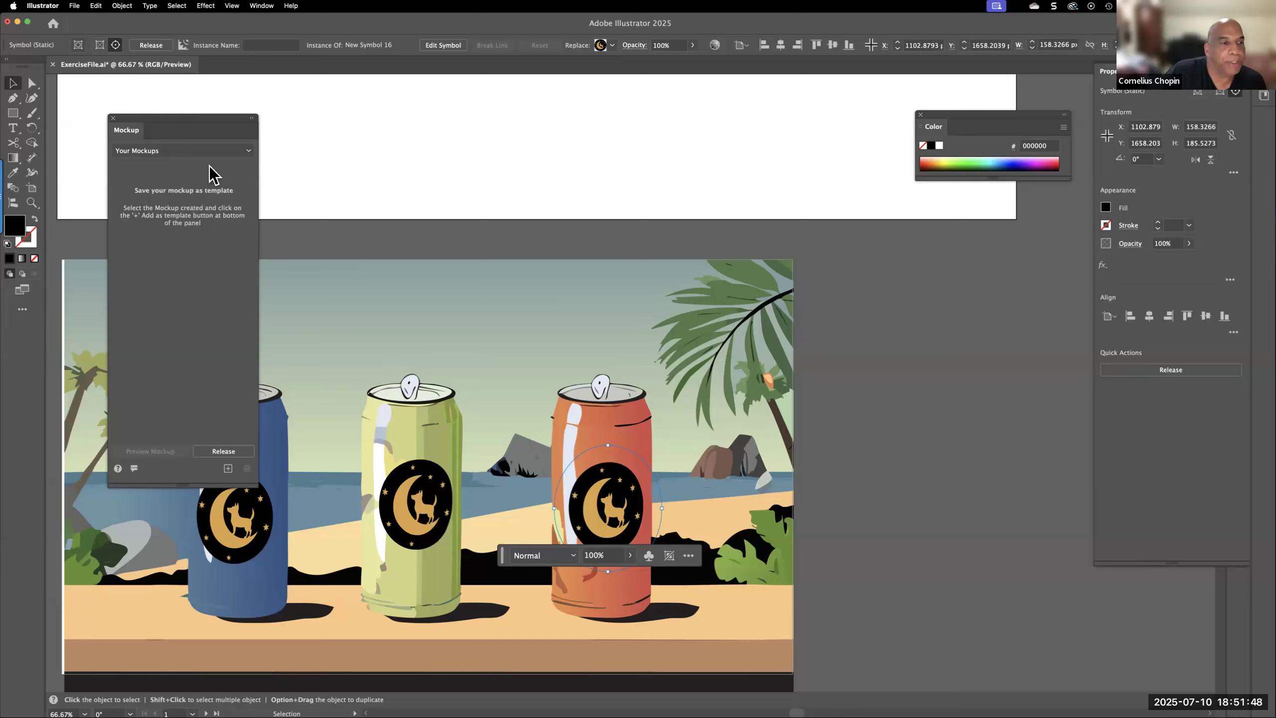
Place the white cap mockup from the Apparel category on the canvas and move its graphic onto the middle of the crown
{"action": "left_click", "coordinate": [248, 151]}
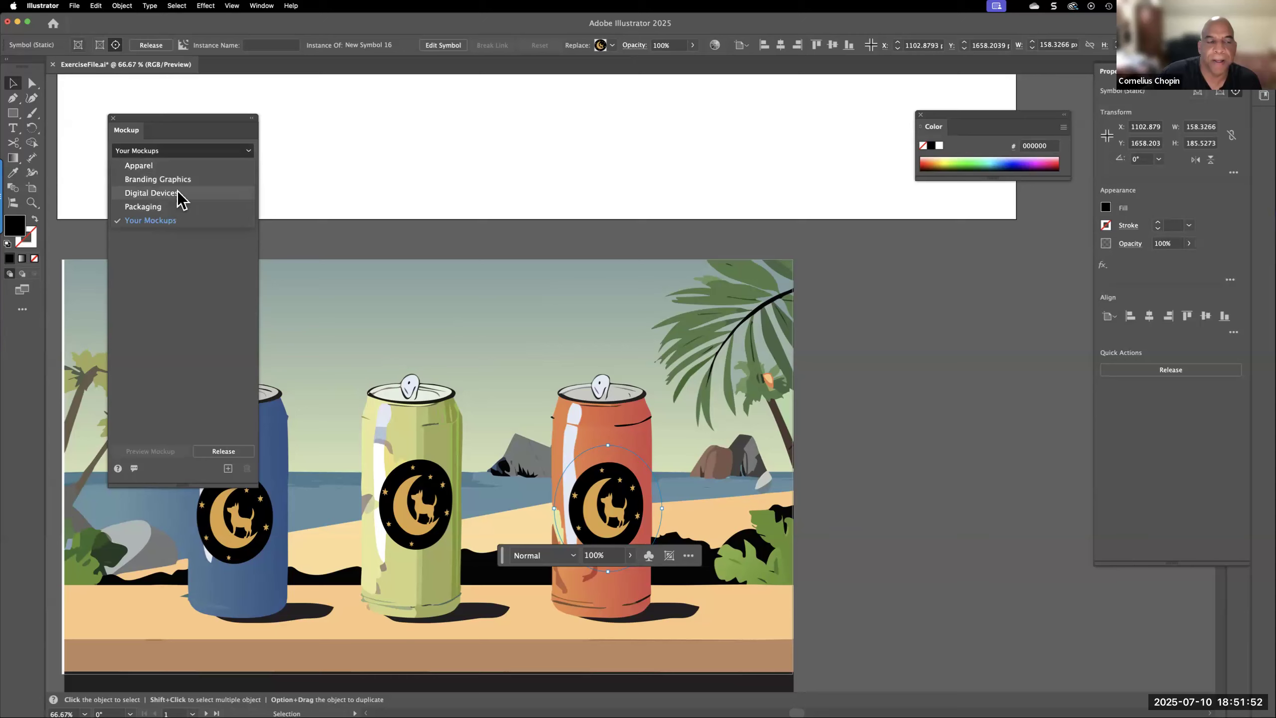
{"action": "left_click", "coordinate": [146, 165]}
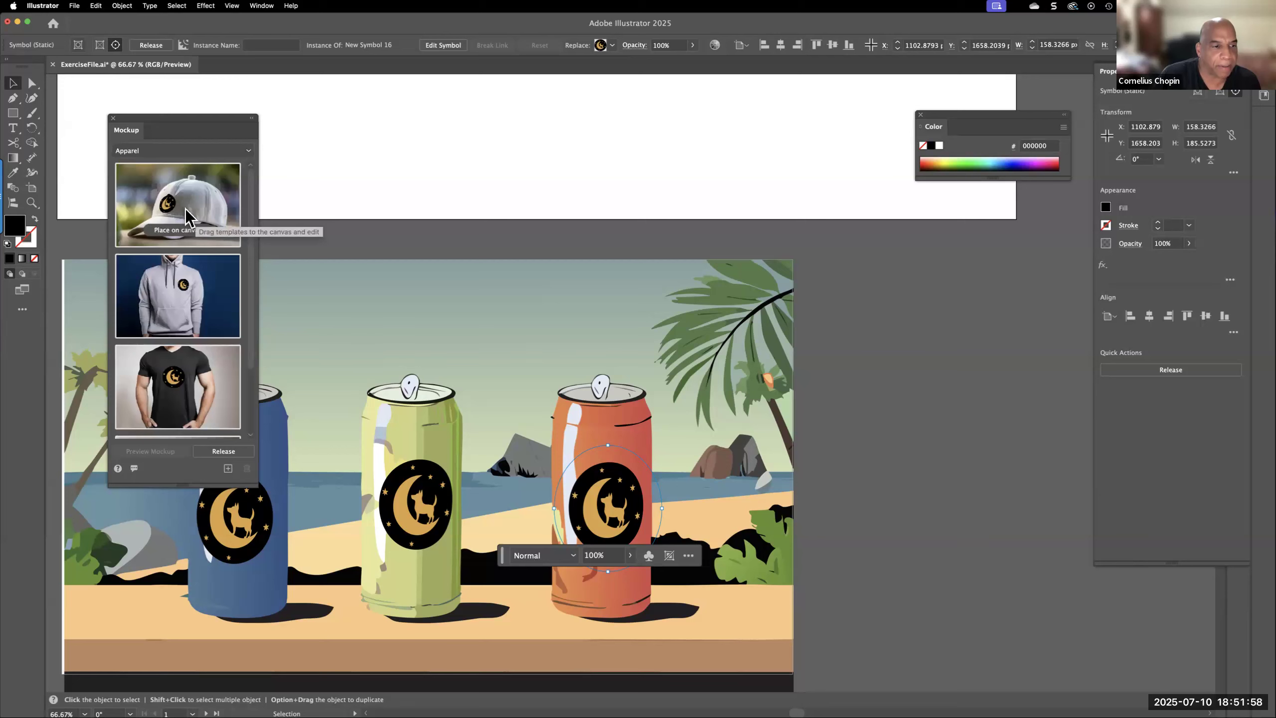
{"action": "left_click", "coordinate": [185, 208]}
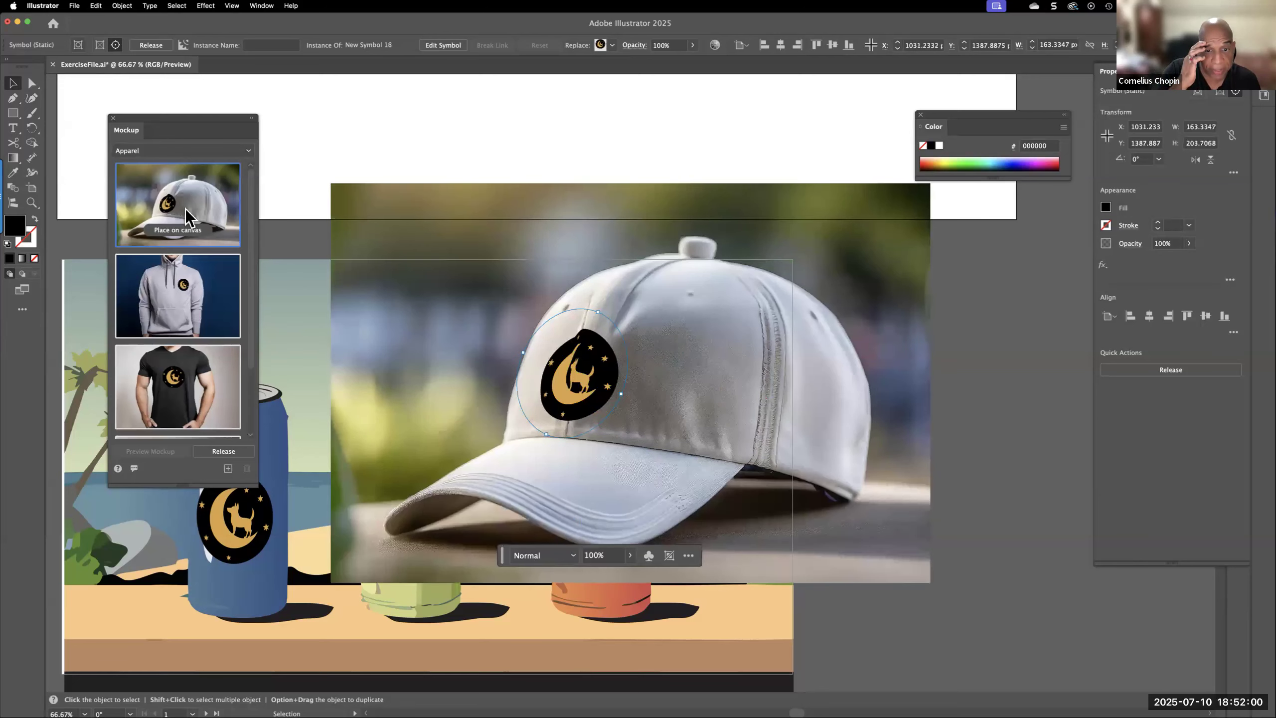
{"action": "left_click_drag", "start_coordinate": [560, 380], "coordinate": [609, 419]}
{"action": "left_click_drag", "start_coordinate": [590, 492], "coordinate": [418, 424]}
{"action": "left_click_drag", "start_coordinate": [528, 377], "coordinate": [700, 346]}
Place the grey hoodie mockup on the canvas, shift its graphic slightly up on the chest, and view the remaining Apparel templates
{"action": "left_click", "coordinate": [175, 285]}
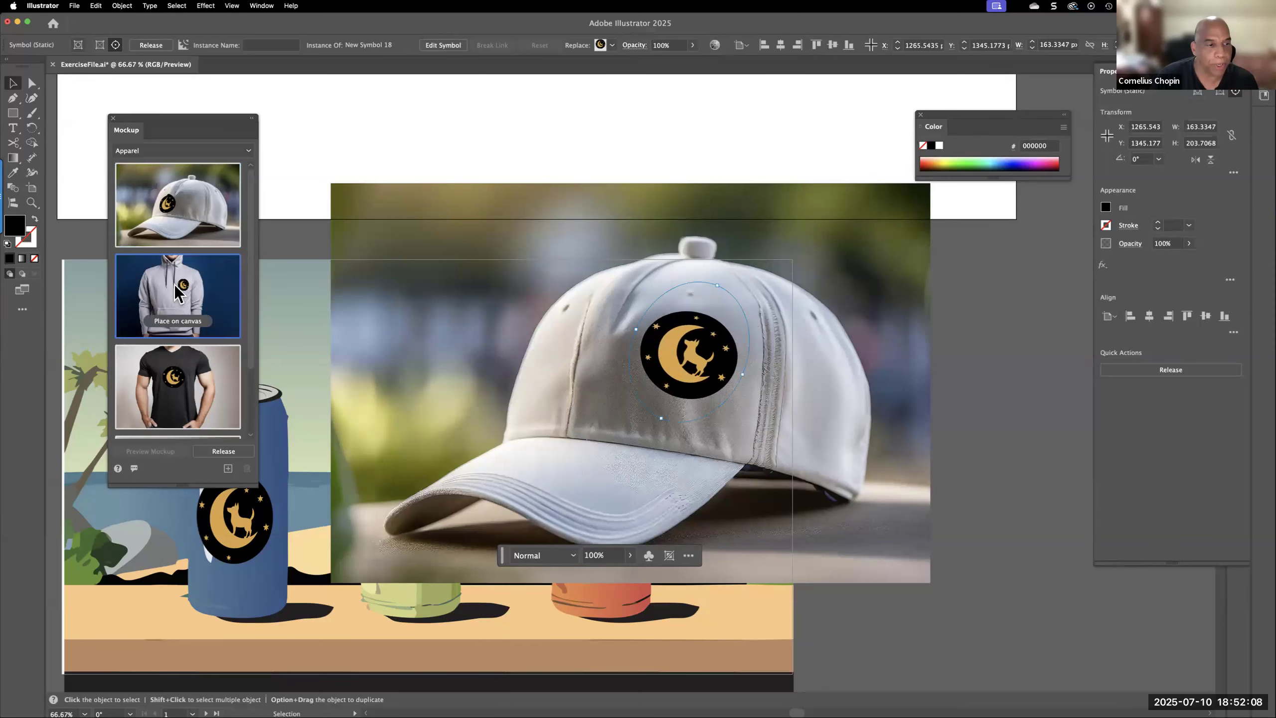
{"action": "left_click_drag", "start_coordinate": [648, 336], "coordinate": [656, 305]}
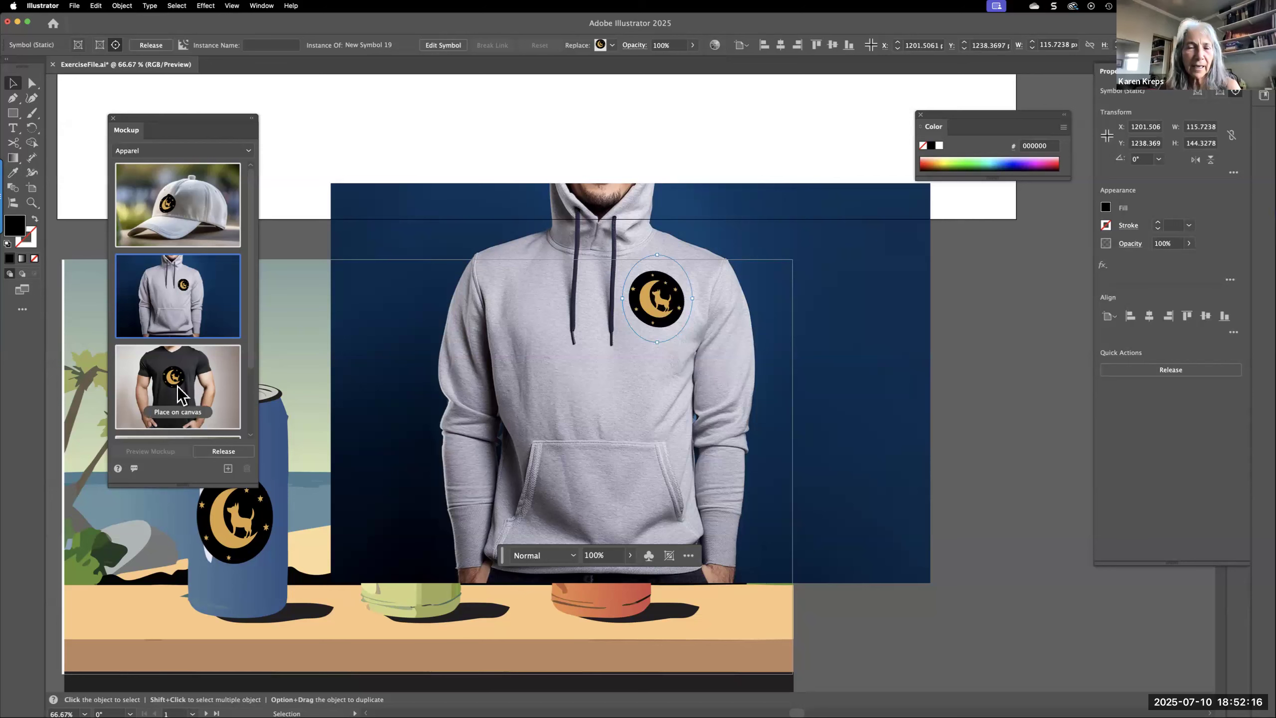
{"action": "scroll", "coordinate": [193, 399], "scroll_direction": "down", "scroll_amount": 3}
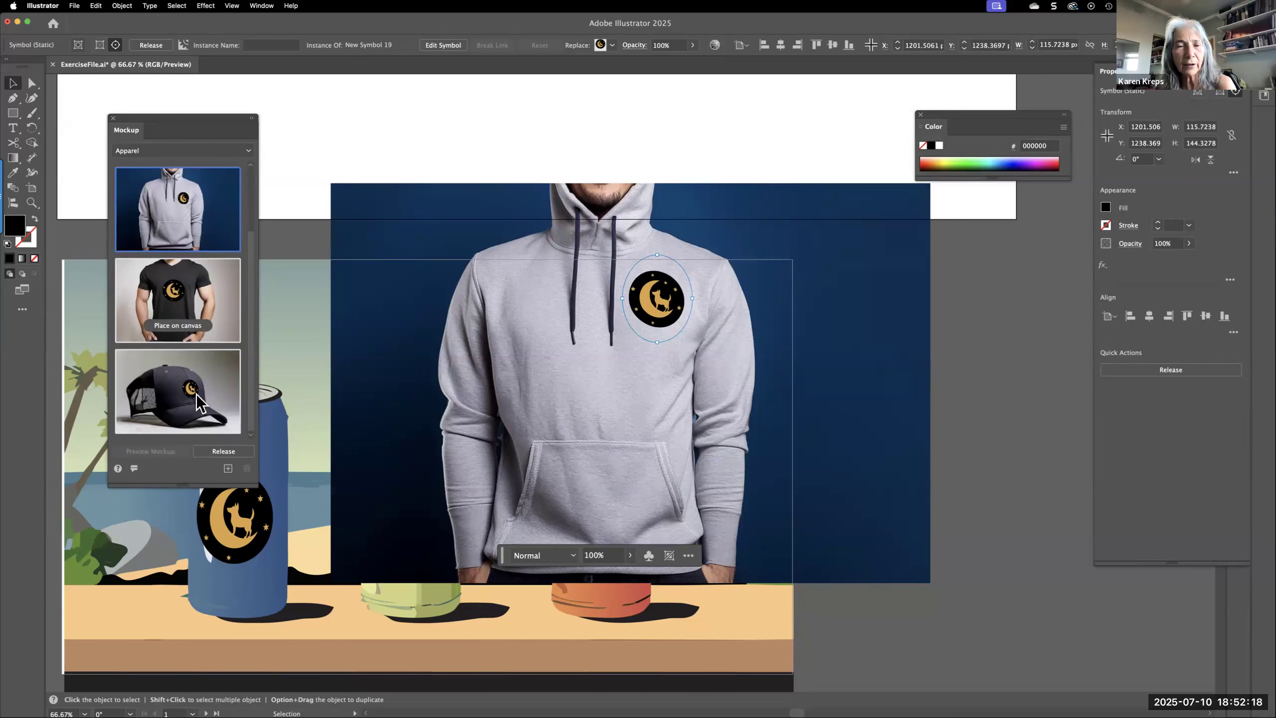
{"action": "scroll", "coordinate": [200, 402], "scroll_direction": "up", "scroll_amount": 3}
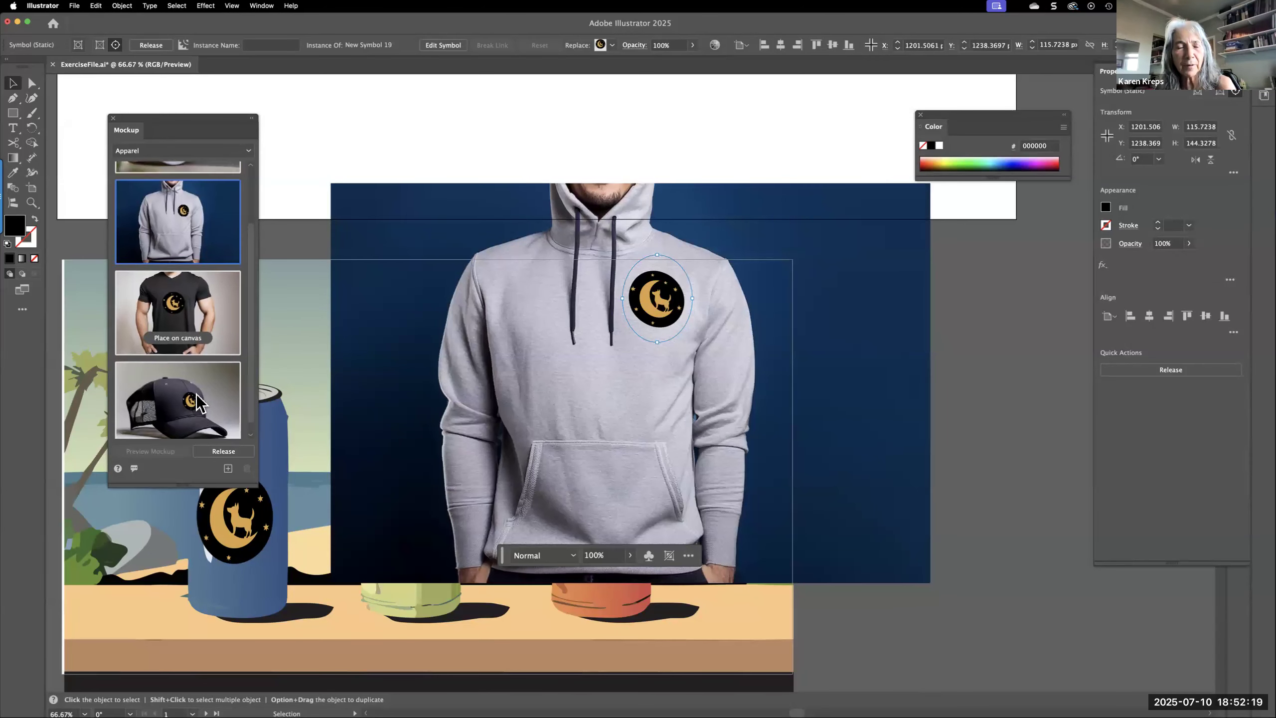
Place the envelope mockup from the Branding Graphics category on the canvas and try its graphic over the envelope's window
{"action": "left_click", "coordinate": [209, 152]}
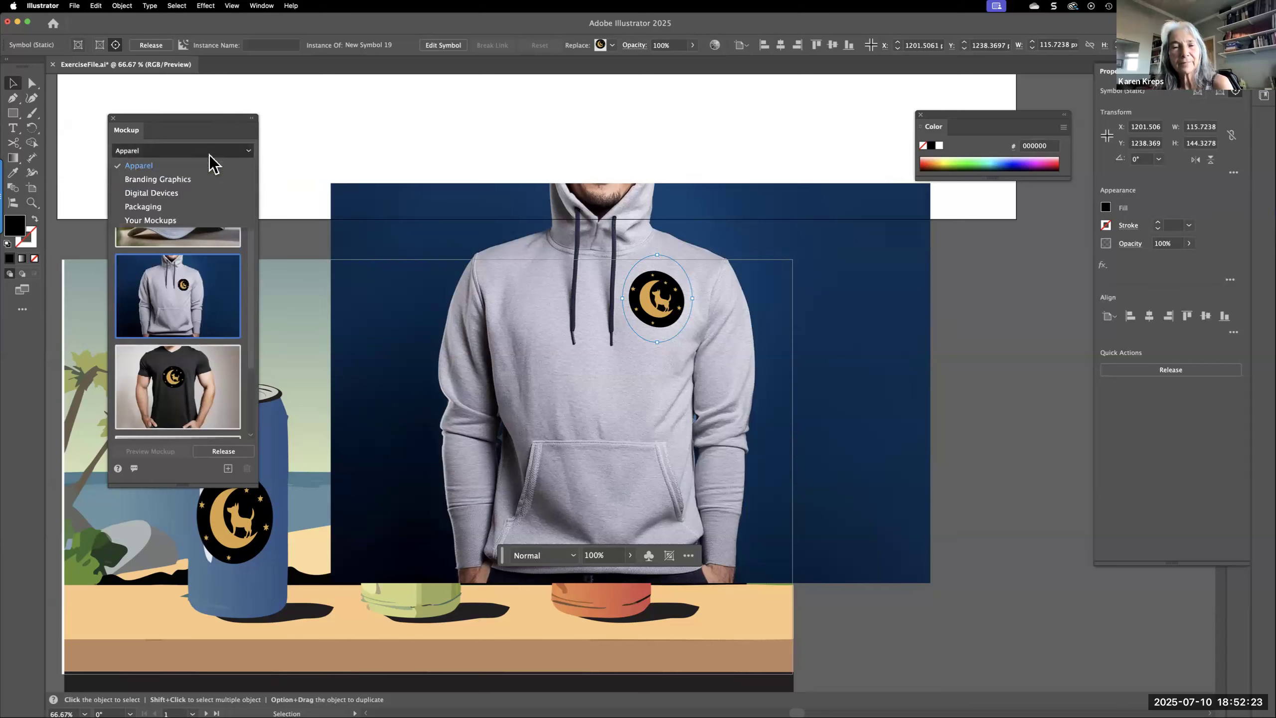
{"action": "left_click", "coordinate": [200, 180]}
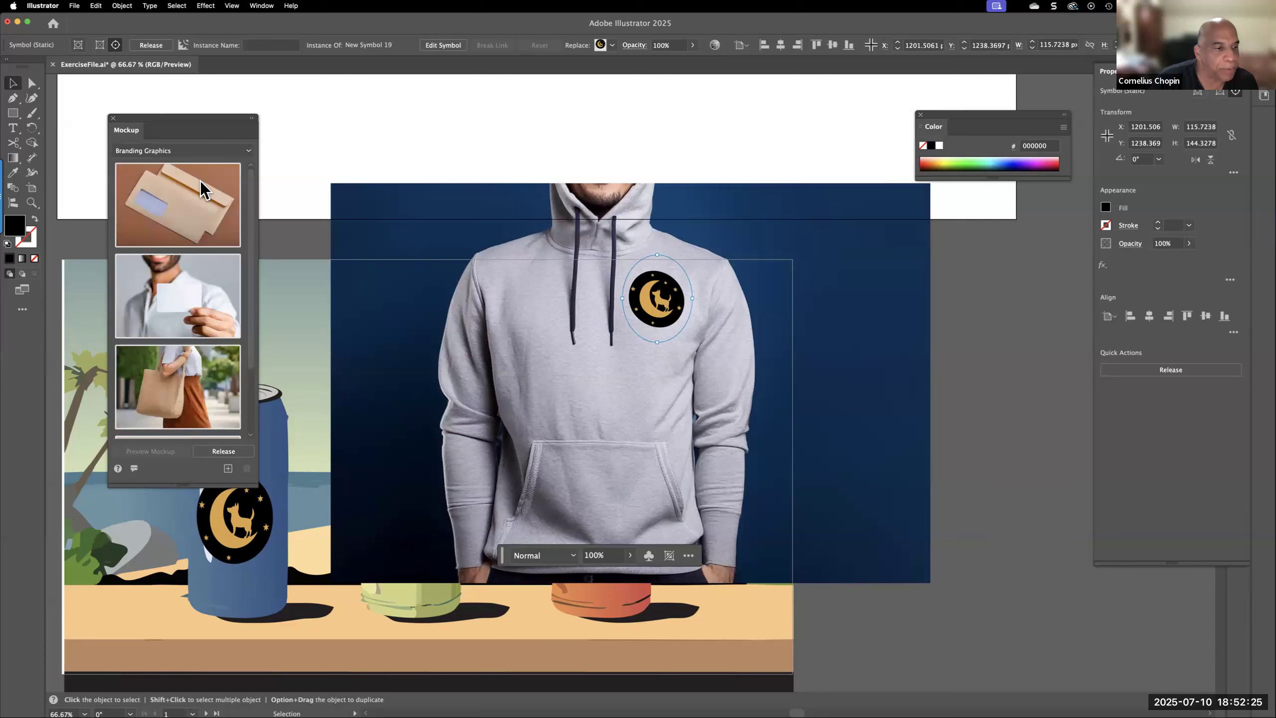
{"action": "left_click", "coordinate": [173, 206]}
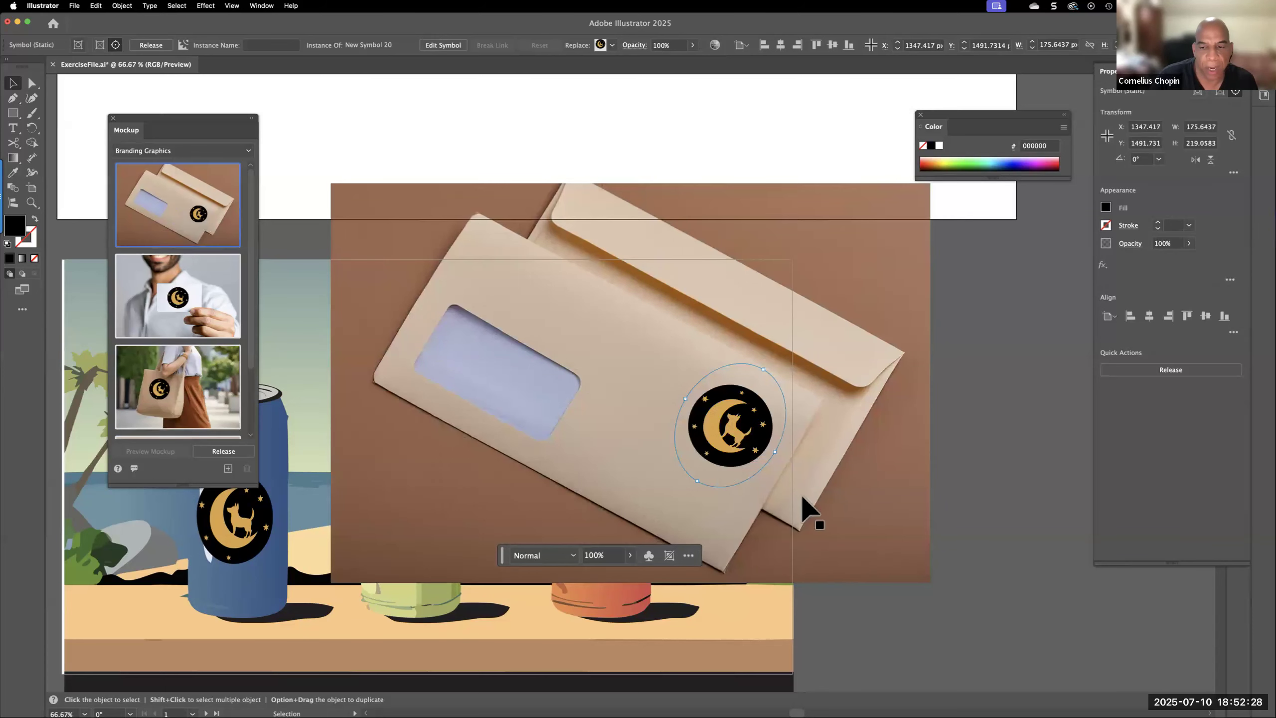
{"action": "left_click_drag", "start_coordinate": [733, 430], "coordinate": [506, 402]}
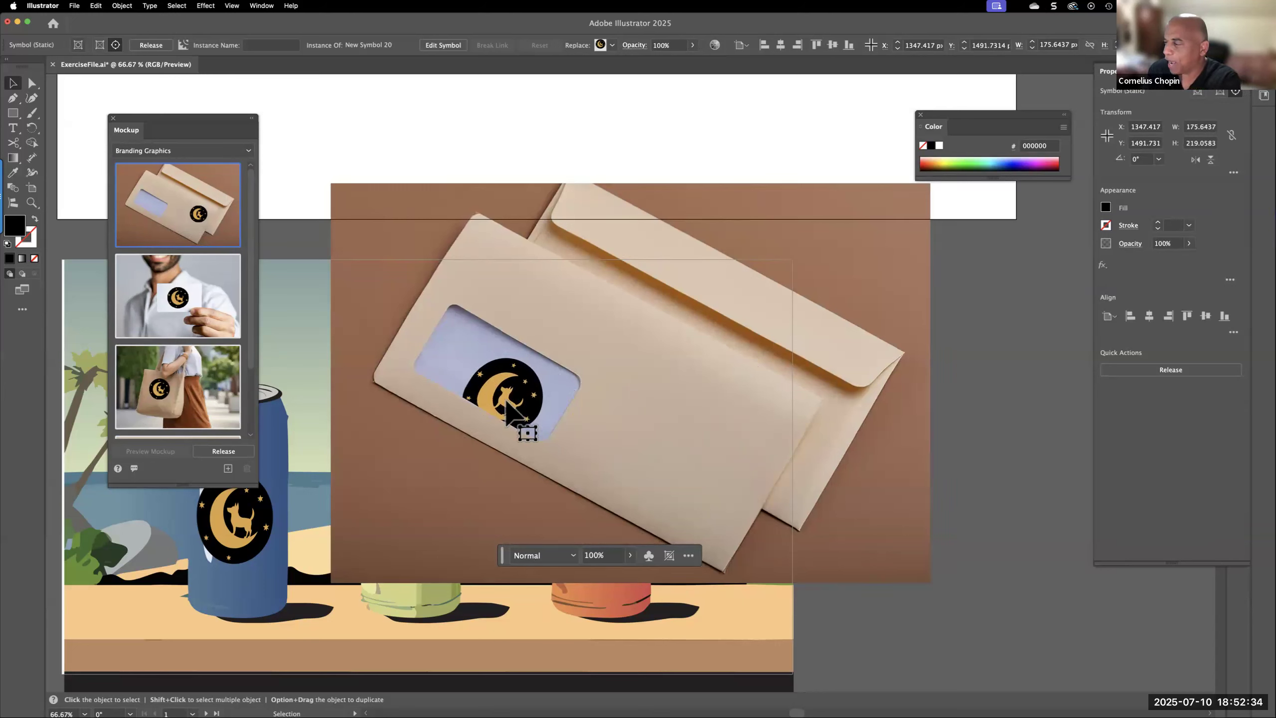
{"action": "left_click_drag", "start_coordinate": [506, 415], "coordinate": [532, 435]}
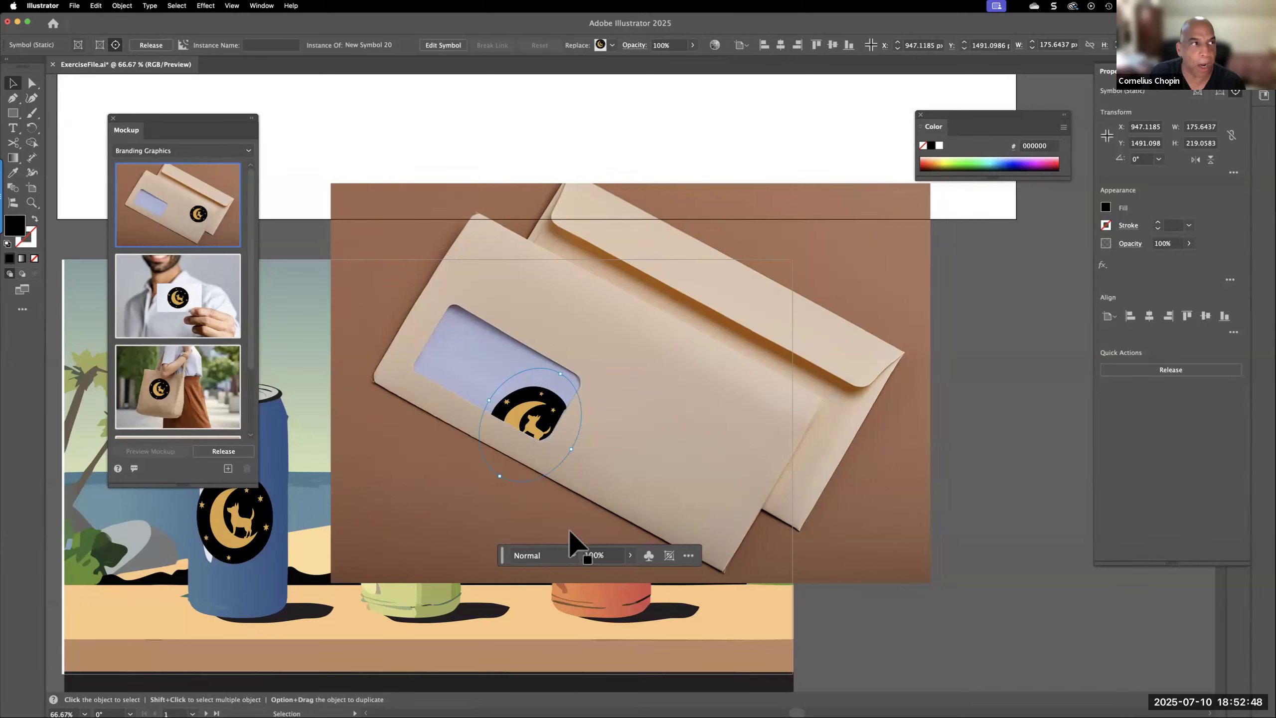
Move the graphic across both envelopes, settle it on the blank end of the front envelope, and add the mockup as a template
{"action": "left_click", "coordinate": [265, 6]}
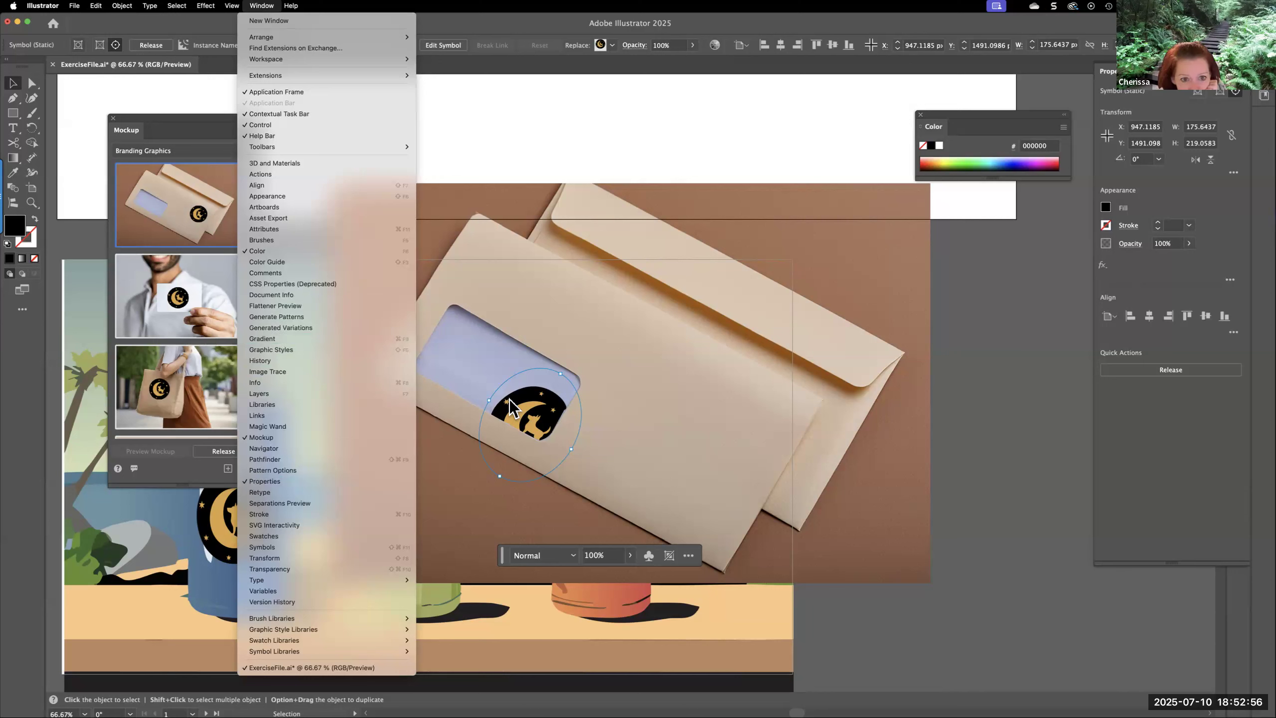
{"action": "left_click", "coordinate": [536, 407]}
{"action": "left_click_drag", "start_coordinate": [582, 420], "coordinate": [806, 435]}
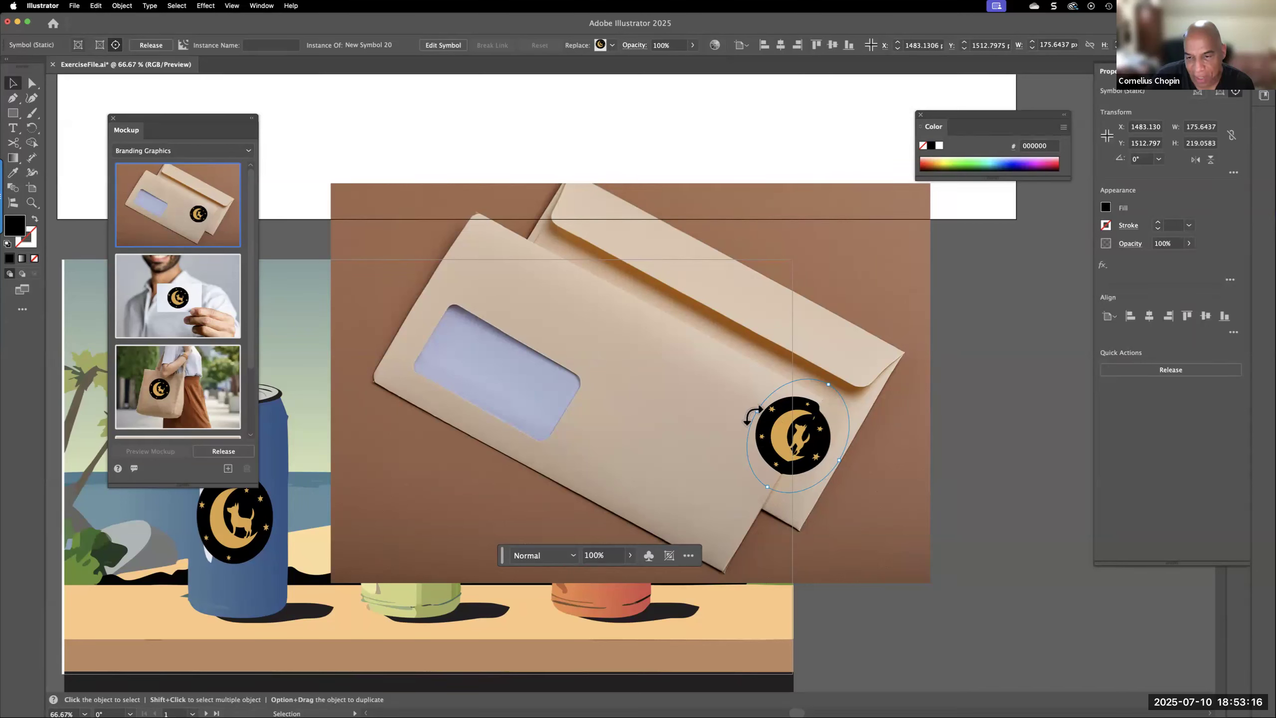
{"action": "left_click_drag", "start_coordinate": [784, 438], "coordinate": [720, 430]}
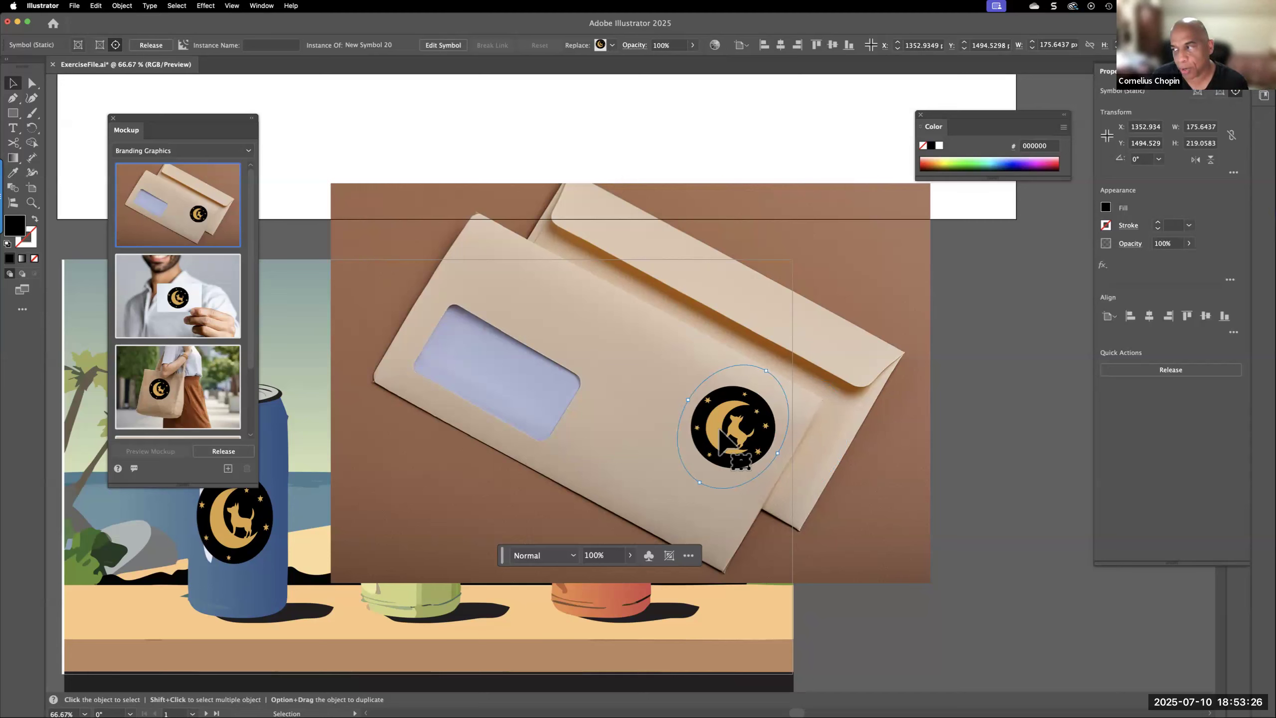
{"action": "left_click", "coordinate": [228, 469]}
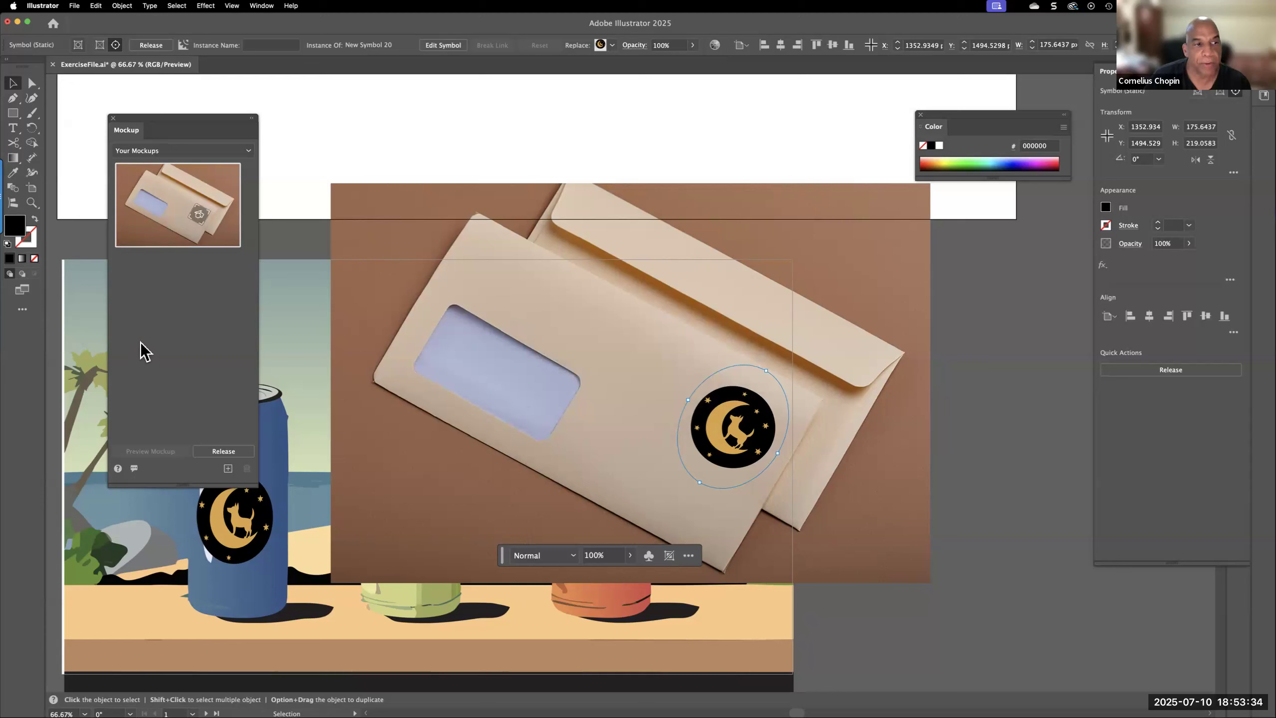
Look through the mockup templates in the Digital Devices and Packaging categories
{"action": "left_click", "coordinate": [249, 151]}
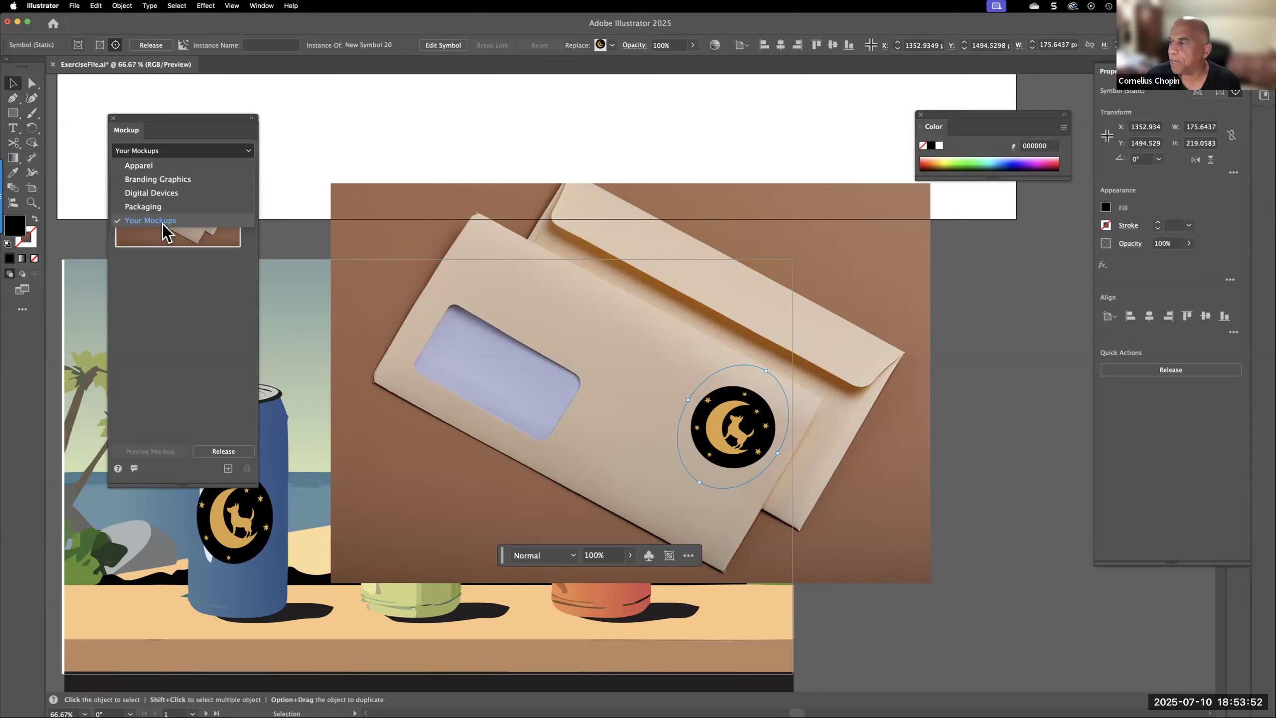
{"action": "left_click", "coordinate": [154, 194]}
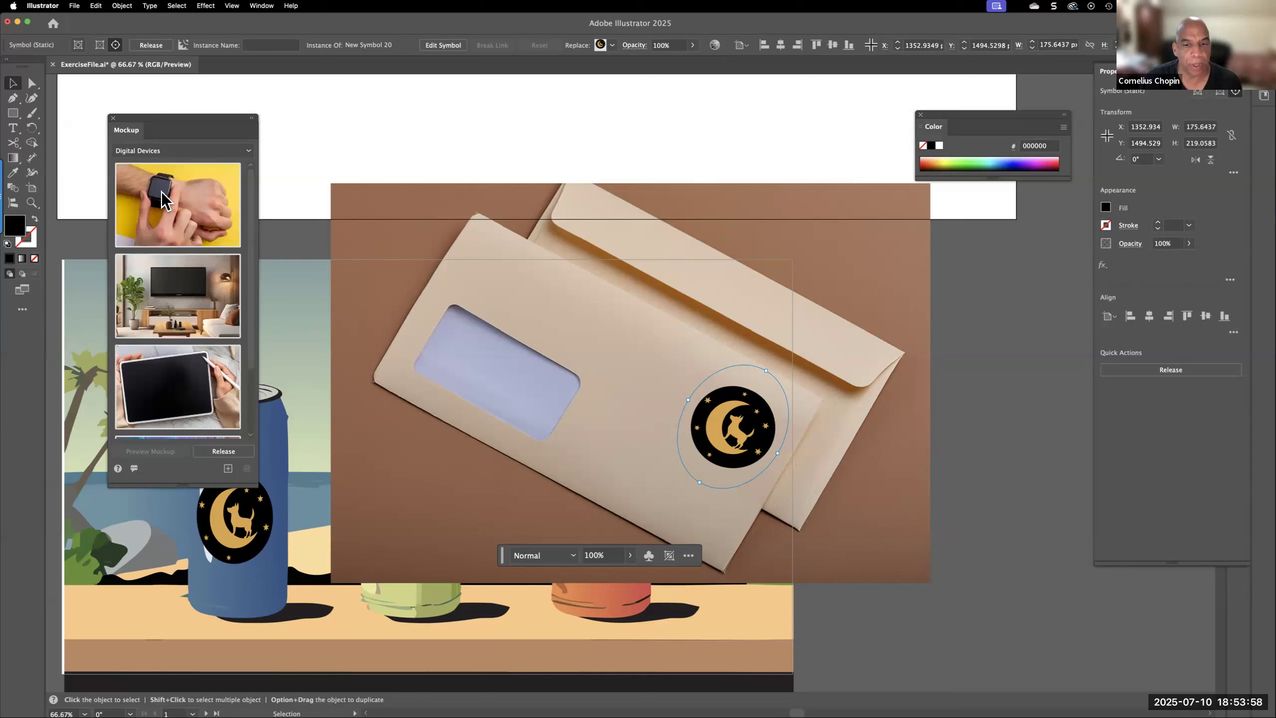
{"action": "mouse_move", "coordinate": [161, 191]}
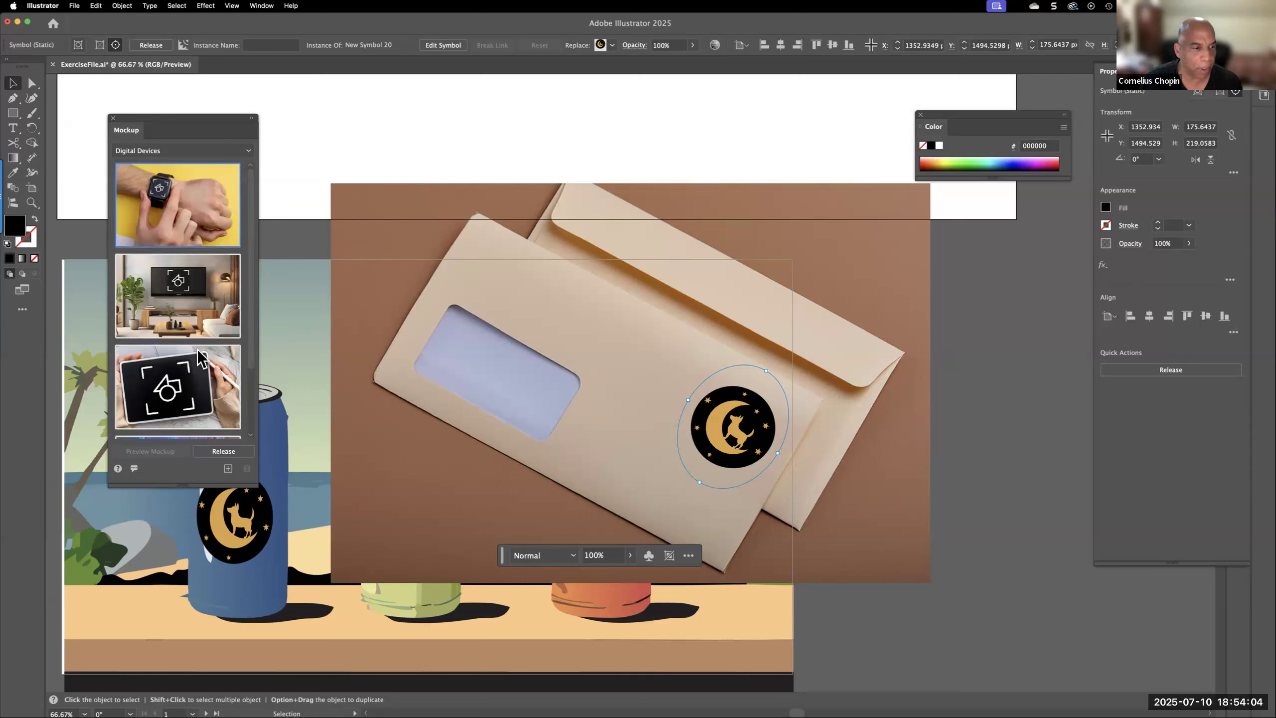
{"action": "left_click", "coordinate": [184, 289]}
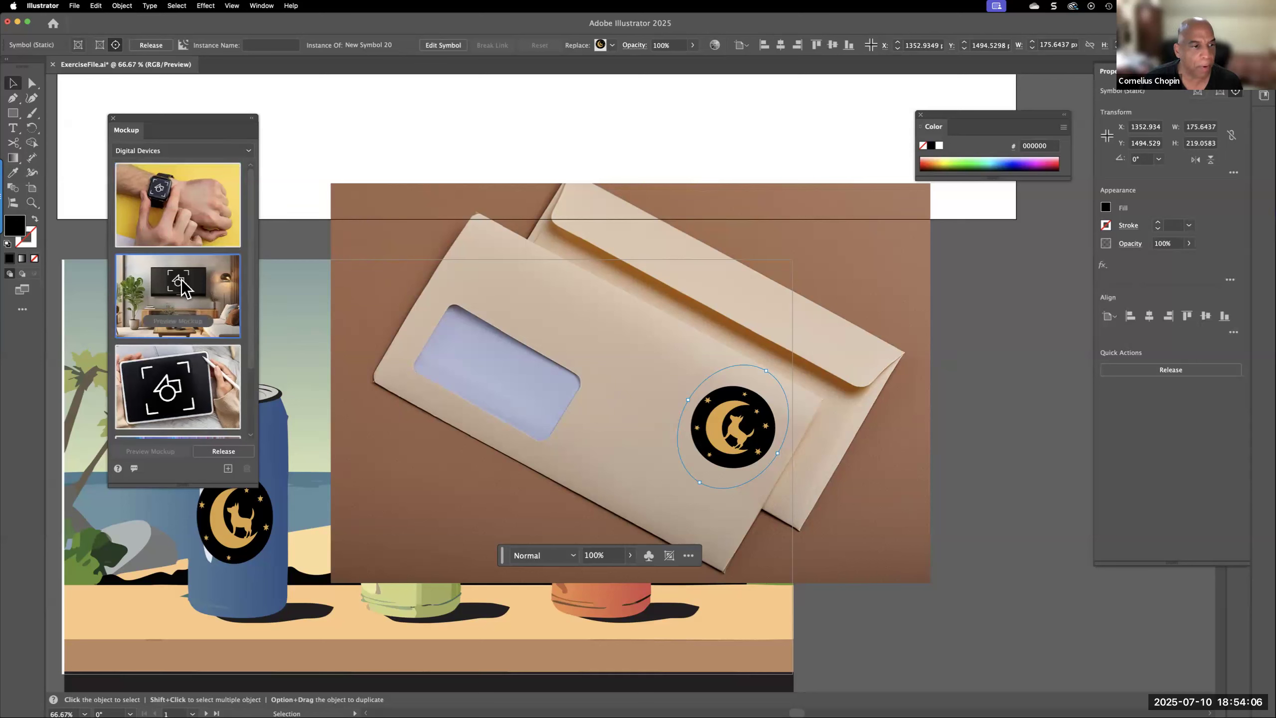
{"action": "left_click", "coordinate": [520, 286]}
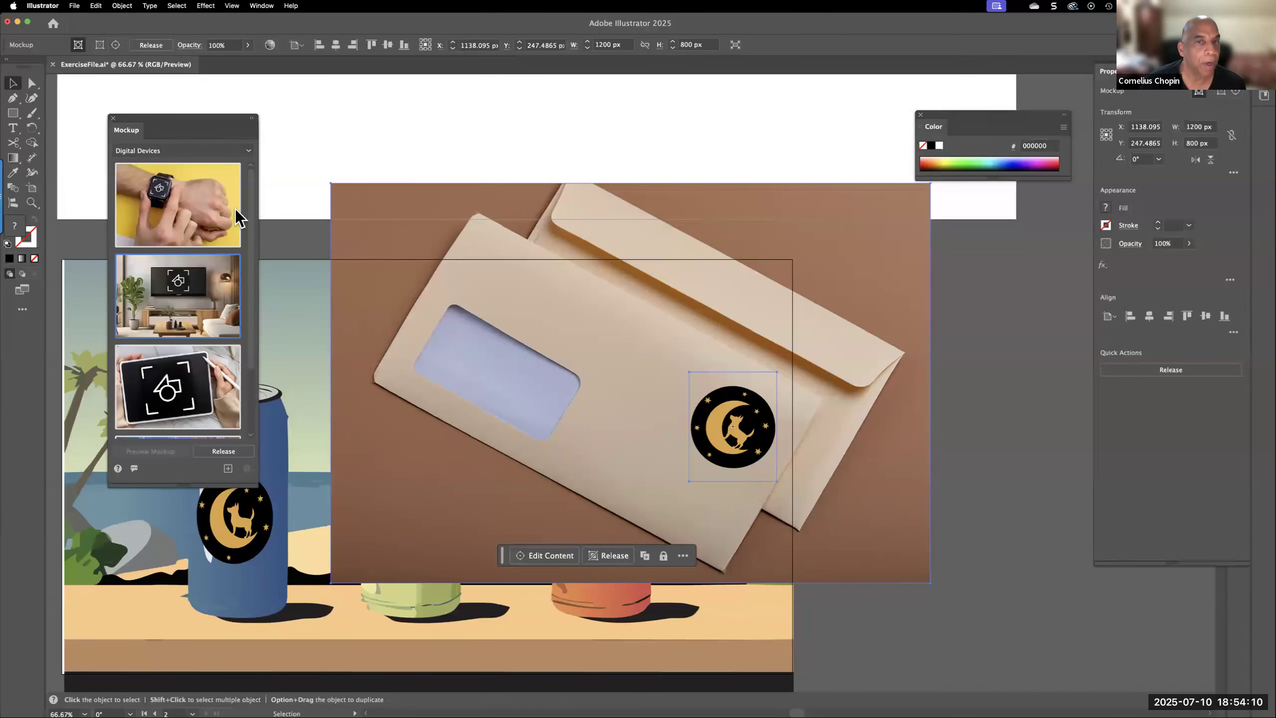
{"action": "mouse_move", "coordinate": [169, 280]}
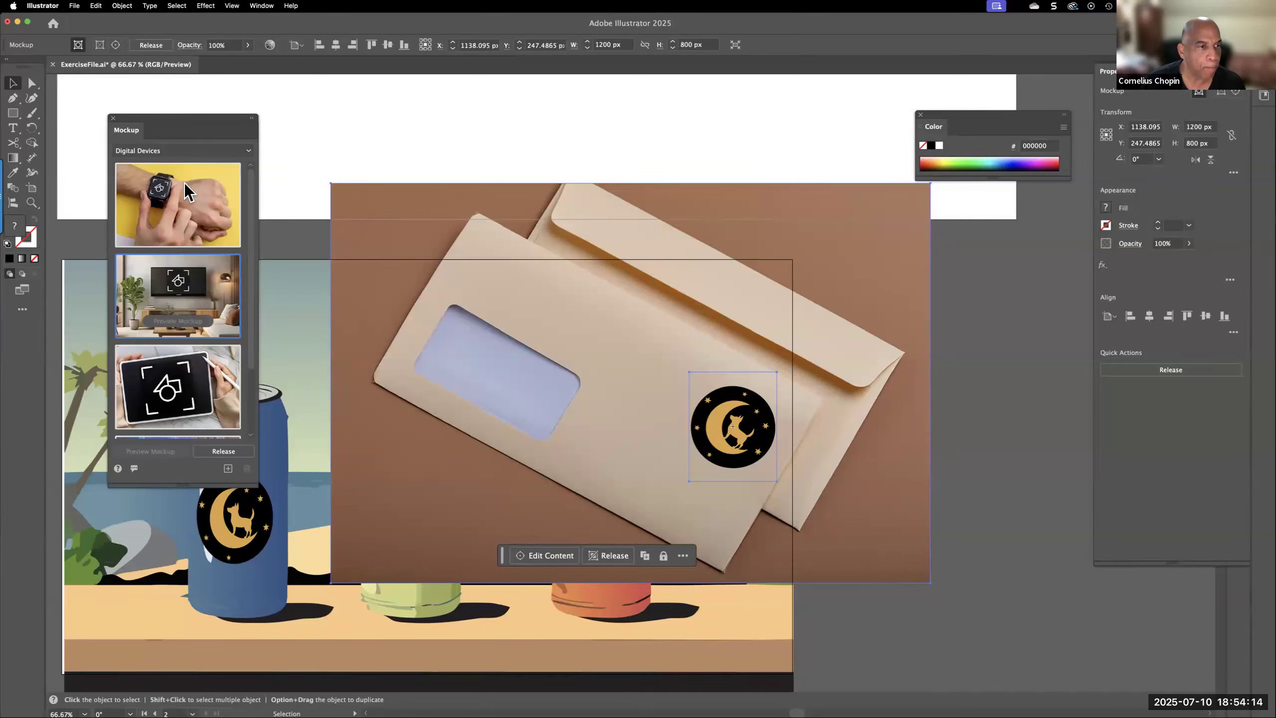
{"action": "left_click", "coordinate": [183, 395]}
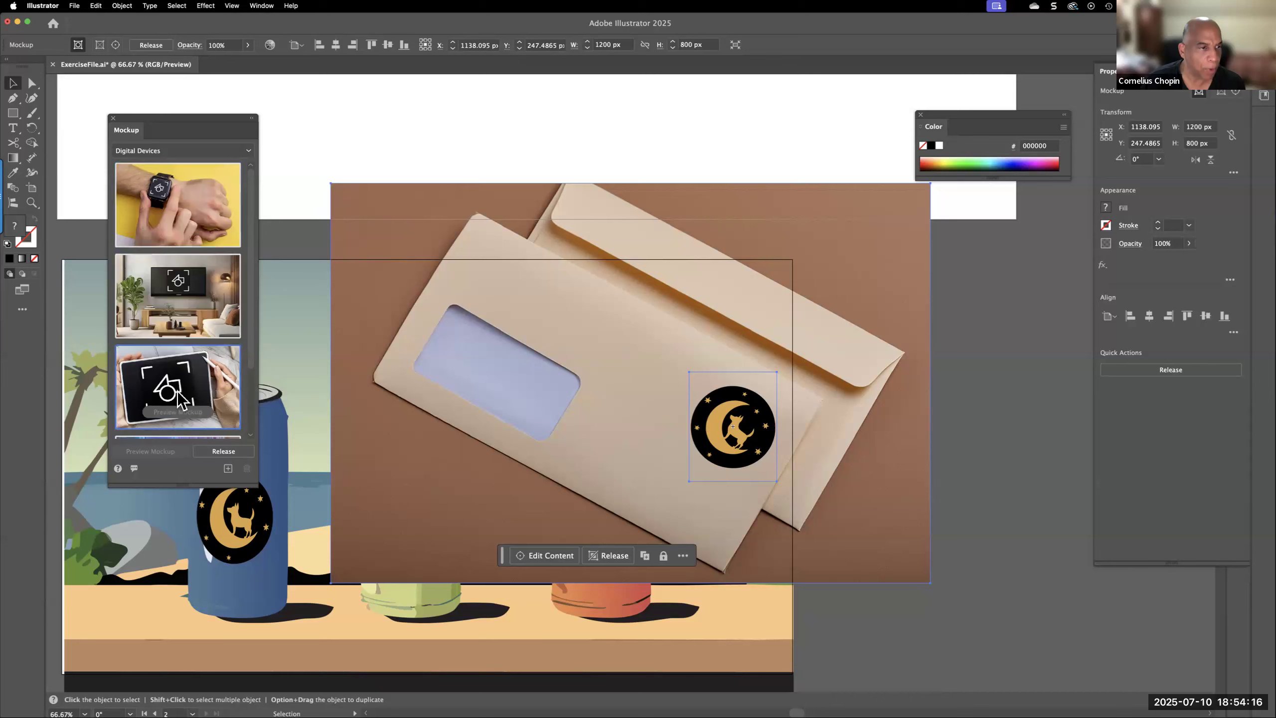
{"action": "left_click", "coordinate": [208, 151]}
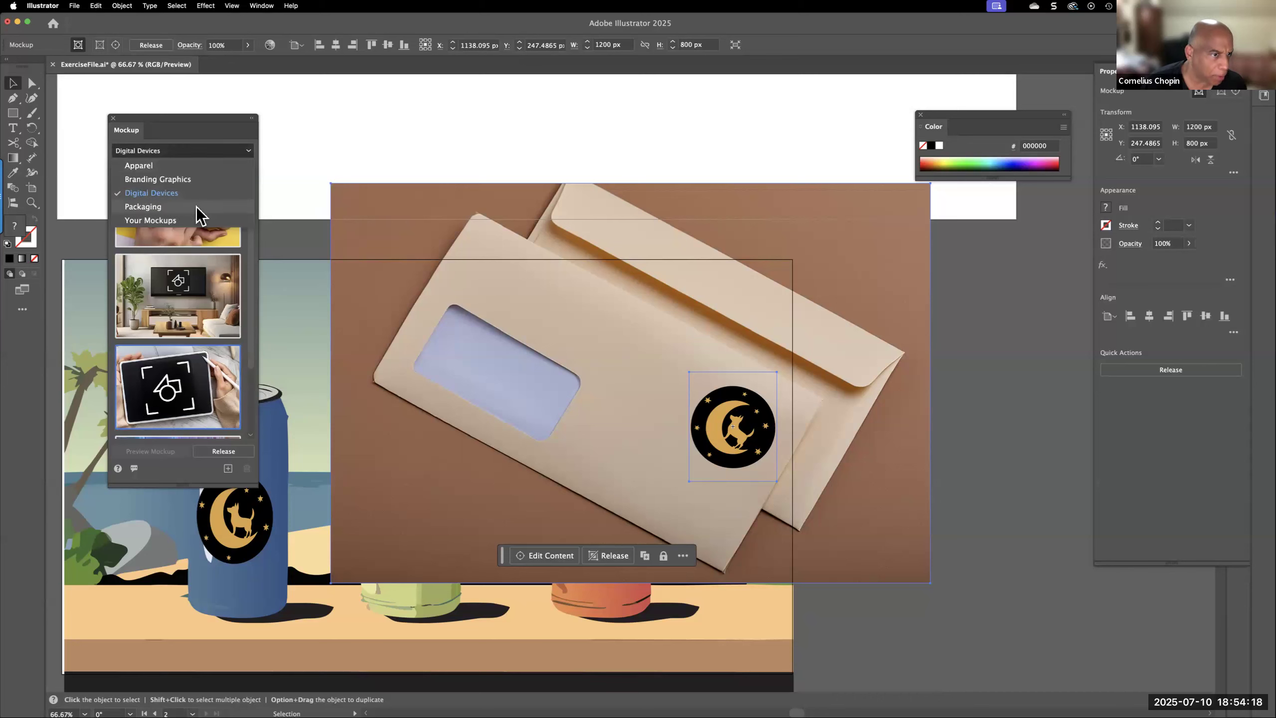
{"action": "left_click", "coordinate": [196, 206]}
{"action": "mouse_move", "coordinate": [174, 207]}
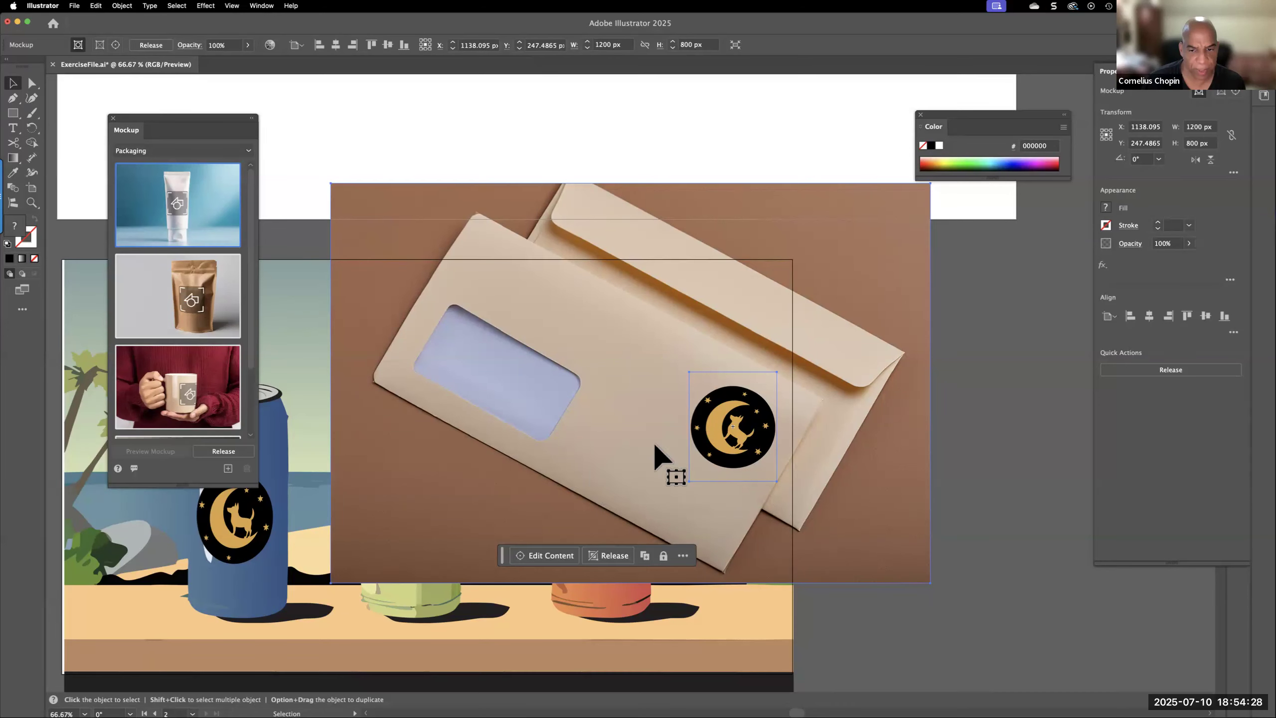
Delete the envelope, hoodie and cap mockups stacked over the cans scene
{"action": "mouse_move", "coordinate": [709, 437]}
{"action": "left_mouse_down"}
{"action": "mouse_move", "coordinate": [652, 444]}
{"action": "mouse_move", "coordinate": [719, 448]}
{"action": "left_mouse_up"}
{"action": "key", "text": "Delete"}
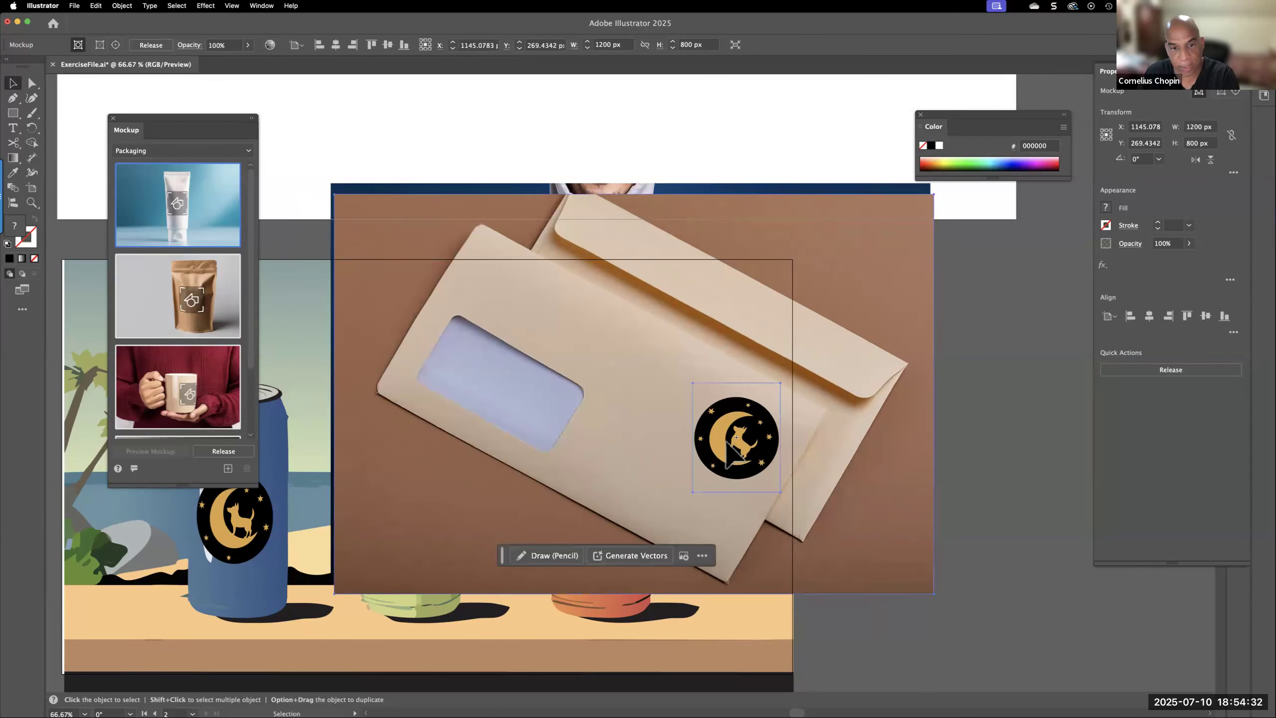
{"action": "left_click", "coordinate": [673, 332]}
{"action": "key", "text": "Delete"}
{"action": "left_click", "coordinate": [733, 447]}
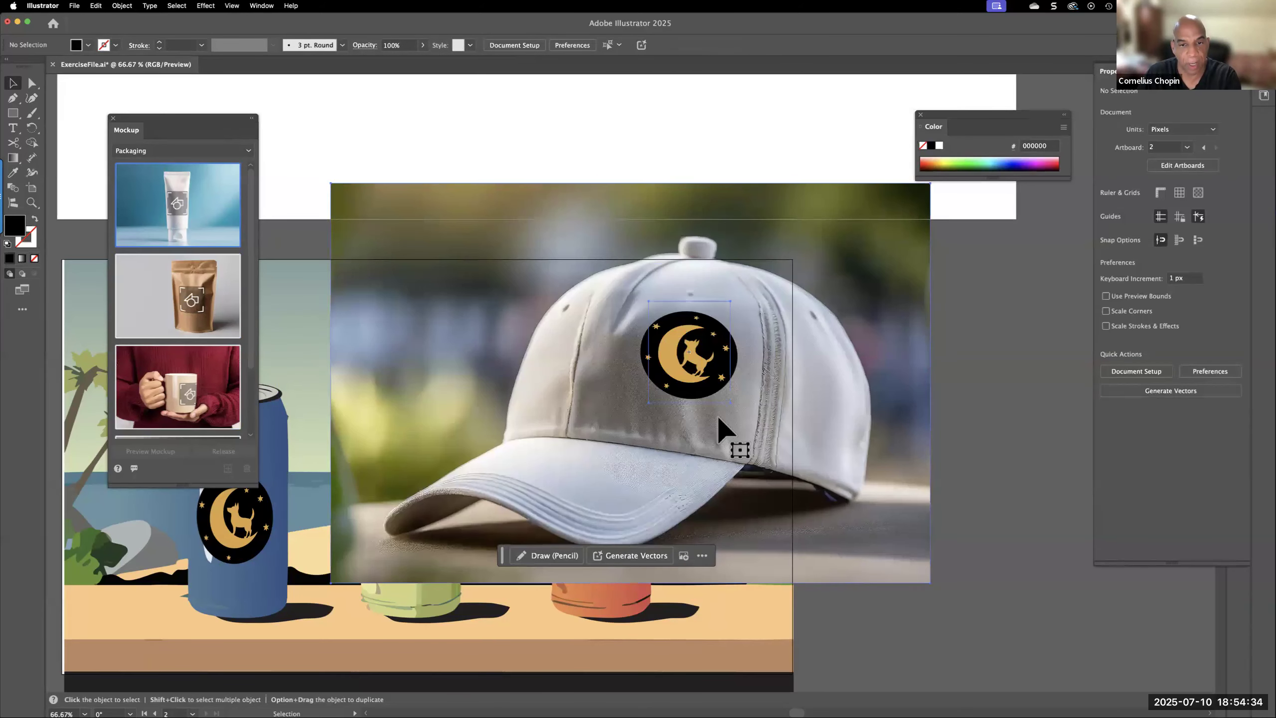
{"action": "key", "text": "Delete"}
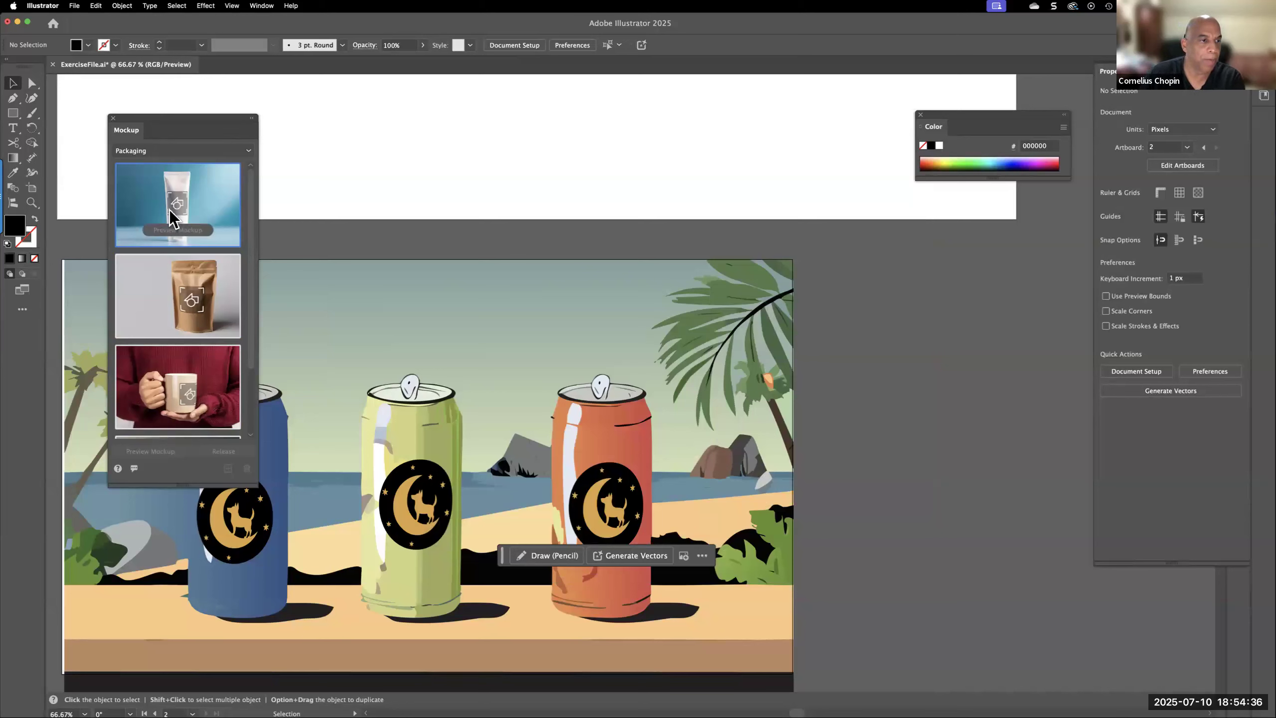
Select the cans mockup and look through the Packaging, Digital Devices and Apparel templates with it selected
{"action": "left_click", "coordinate": [439, 523]}
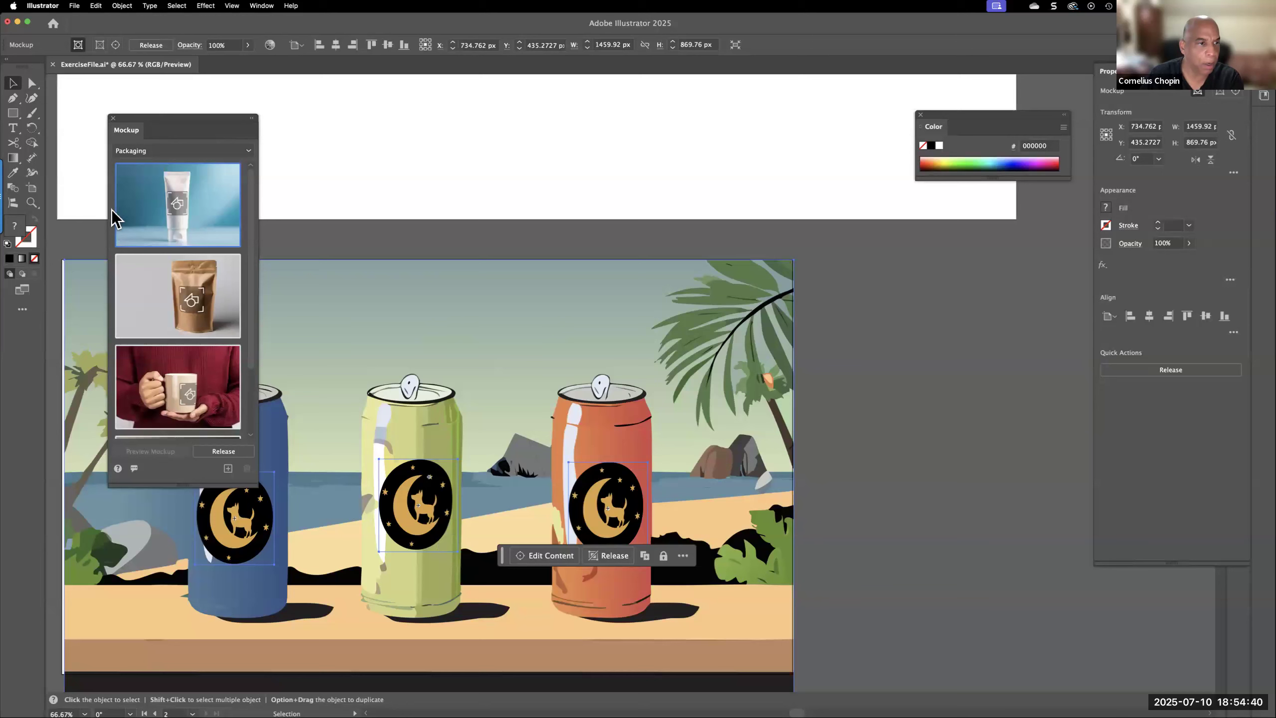
{"action": "mouse_move", "coordinate": [181, 212]}
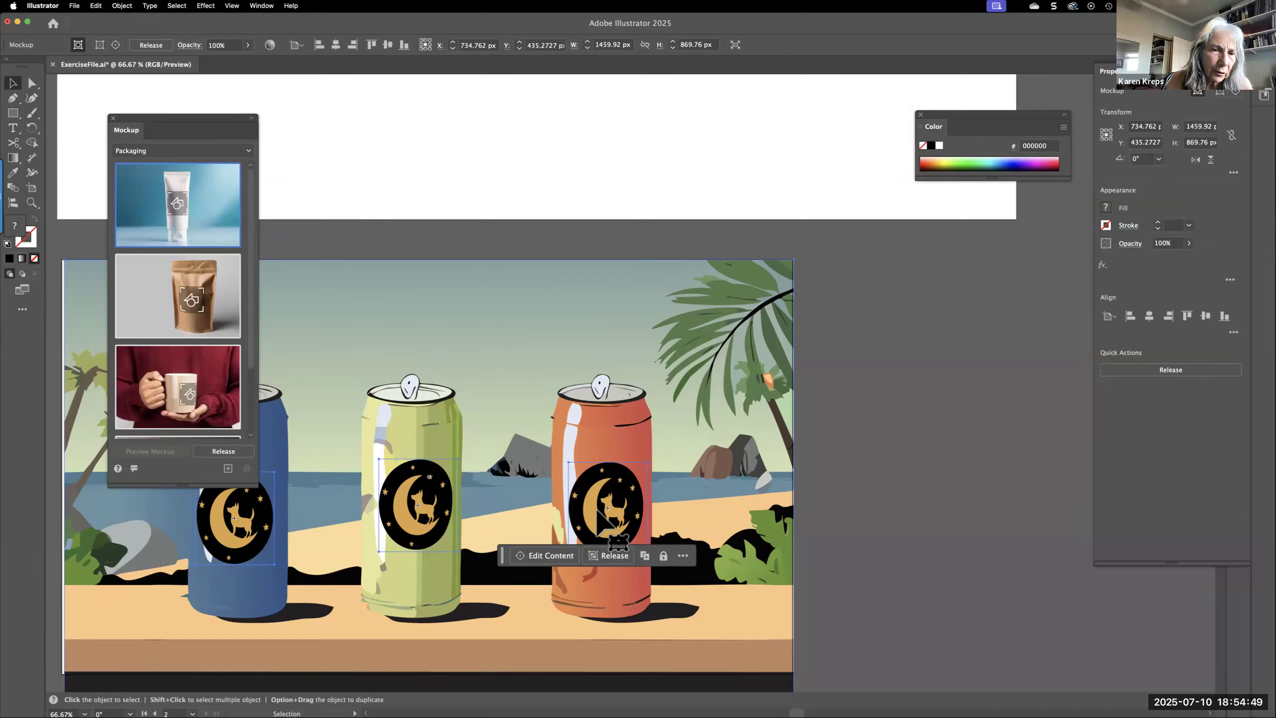
{"action": "left_click", "coordinate": [162, 154]}
{"action": "left_click", "coordinate": [168, 195]}
{"action": "left_click", "coordinate": [152, 192]}
{"action": "left_click", "coordinate": [248, 150]}
{"action": "left_click", "coordinate": [186, 235]}
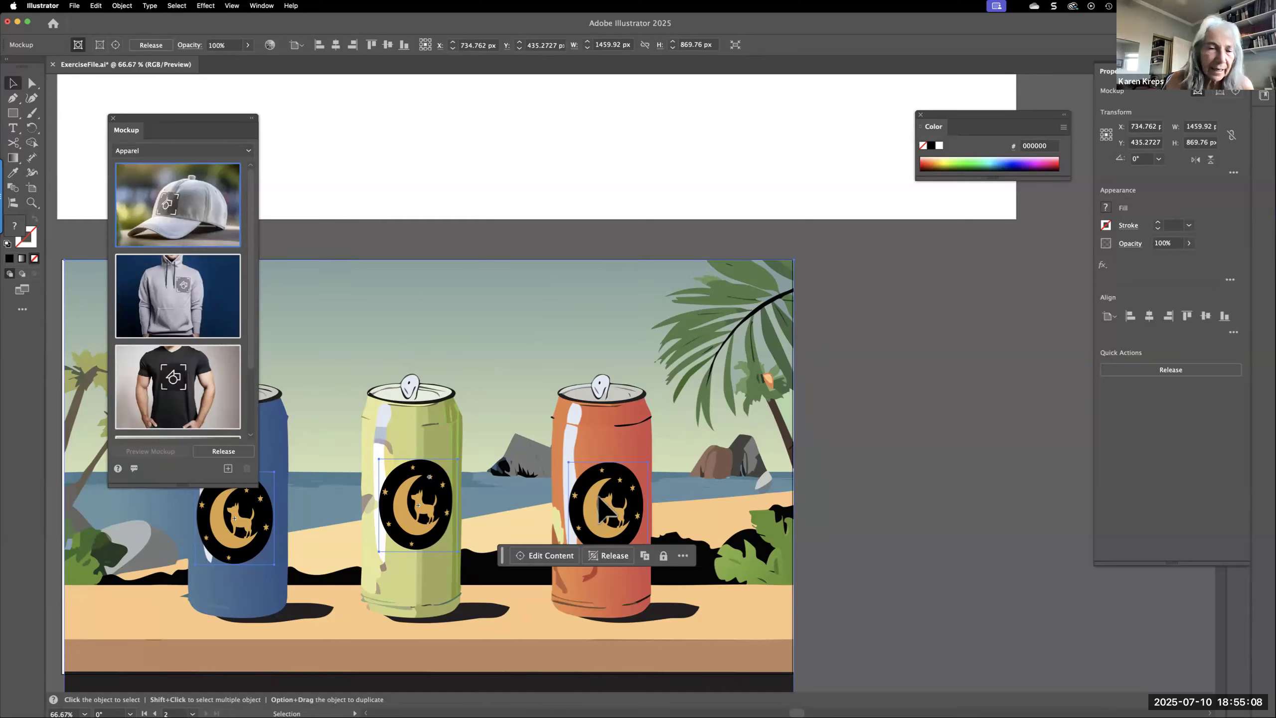
Delete the cans mockup, undo that, and keep undoing past the envelope, hoodie and cap mockups to the cans scene with one graphic
{"action": "key", "text": "Delete"}
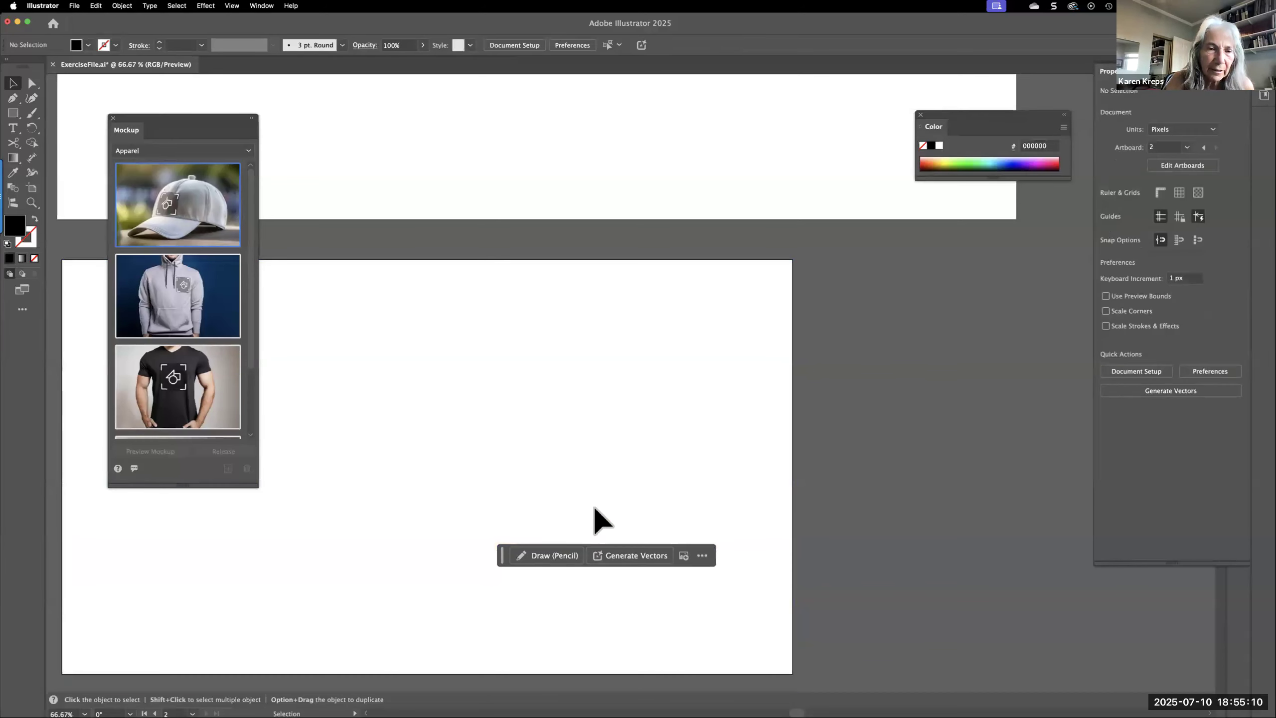
{"action": "key", "text": "super+z"}
{"action": "key", "text": "super+z"}
{"action": "key", "text": "super+z"}
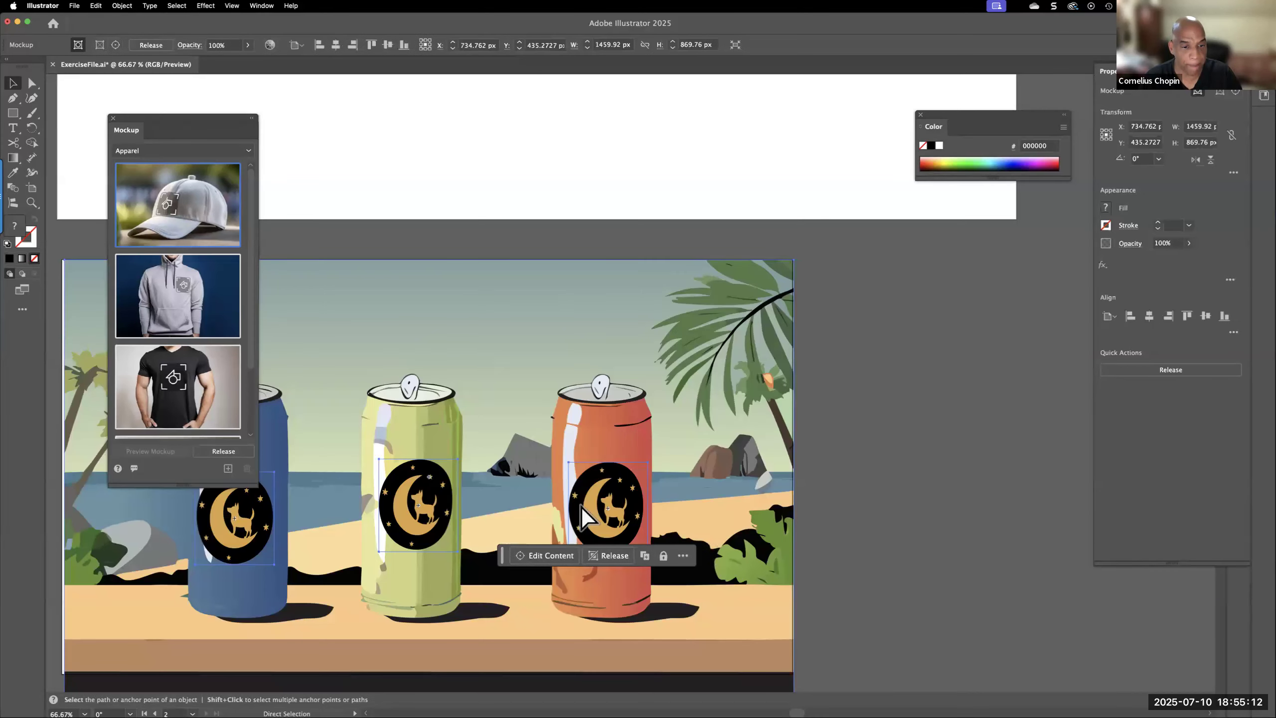
{"action": "key", "text": "super+z"}
{"action": "key", "text": "super+z"}
{"action": "key", "text": "super+z"}
{"action": "key", "text": "super+z"}
{"action": "key", "text": "super+z"}
{"action": "key", "text": "super+z"}
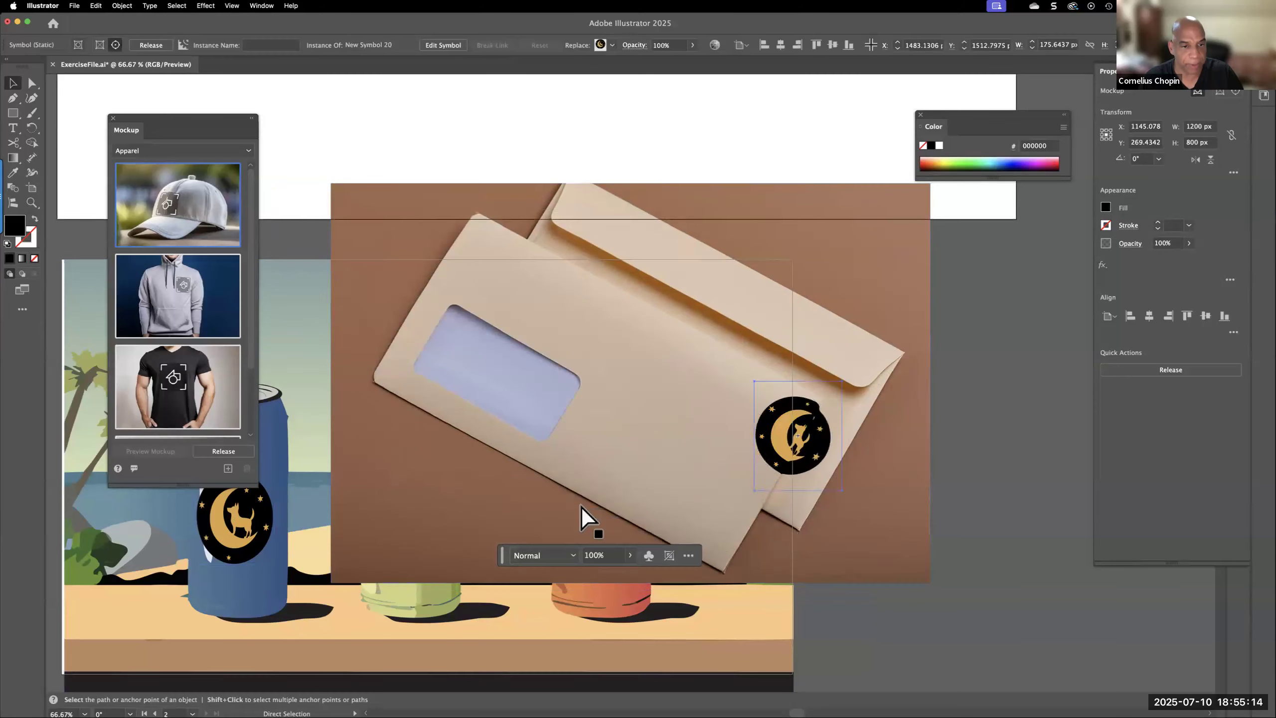
{"action": "key", "text": "super+z"}
{"action": "key", "text": "super+z"}
{"action": "key", "text": "super+z"}
{"action": "key", "text": "super+z"}
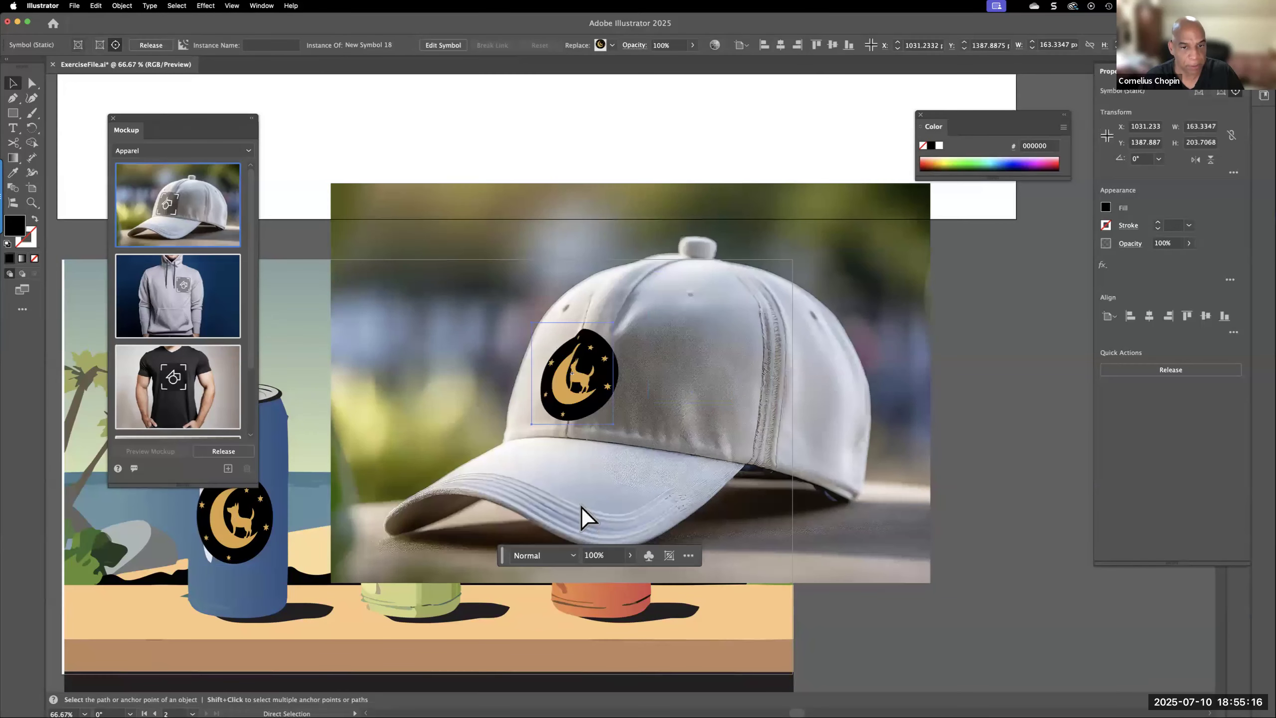
{"action": "key", "text": "super+z"}
{"action": "key", "text": "v"}
Move the dog-on-moon graphic from the blue can to the middle of the orange can and close the mockup templates
{"action": "left_click_drag", "start_coordinate": [240, 527], "coordinate": [595, 507]}
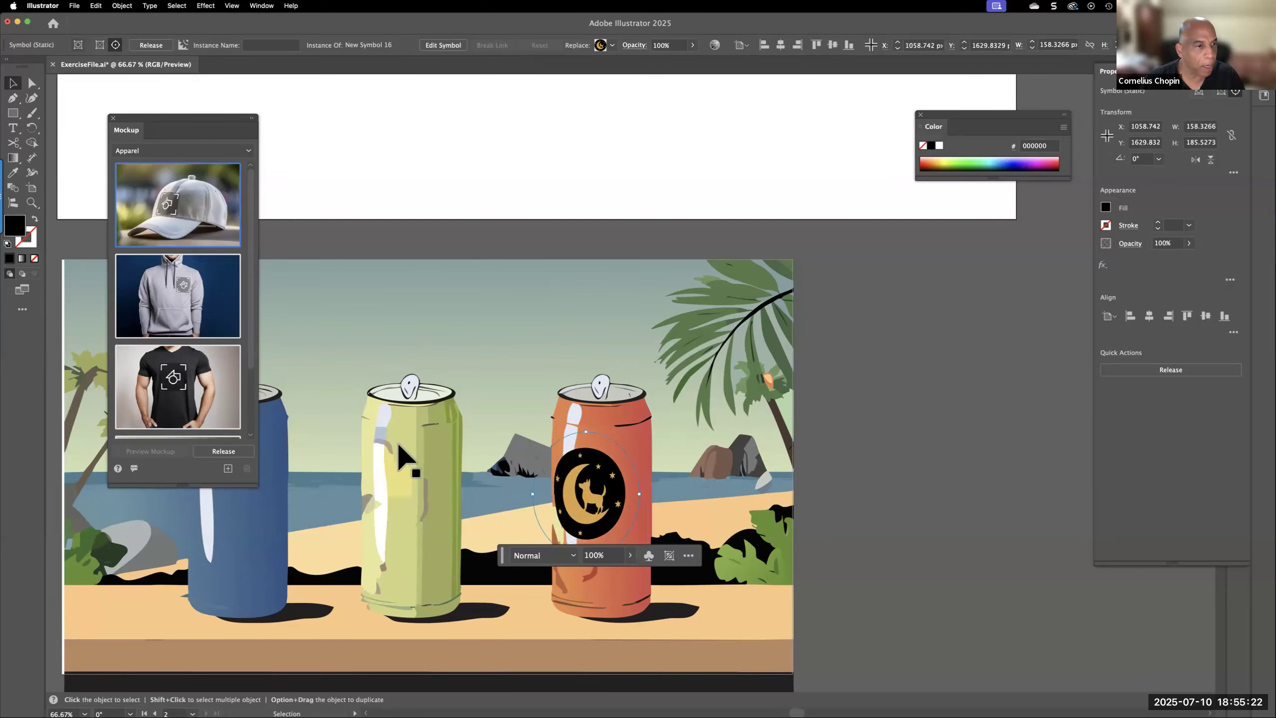
{"action": "left_click", "coordinate": [113, 118]}
{"action": "left_click_drag", "start_coordinate": [581, 505], "coordinate": [594, 506]}
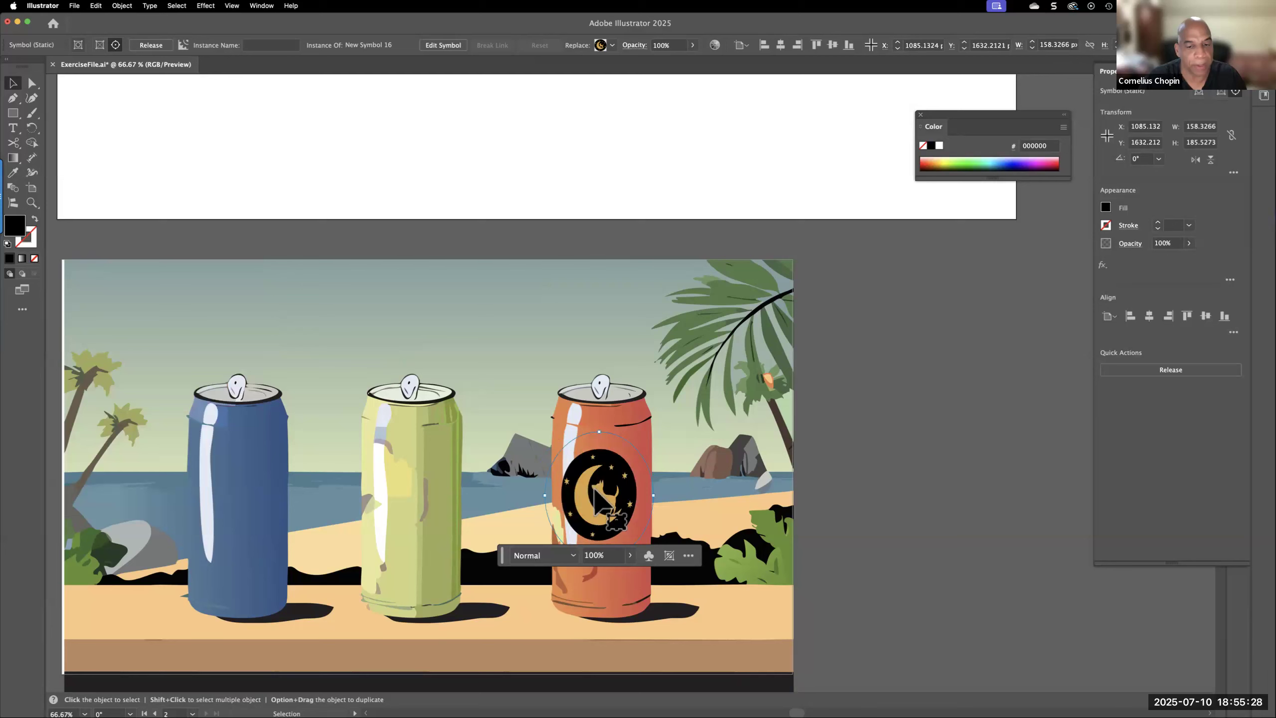
Reopen the mockup templates, switch them to Branding Graphics, and move the graphic slightly up on the orange can
{"action": "left_click", "coordinate": [261, 5]}
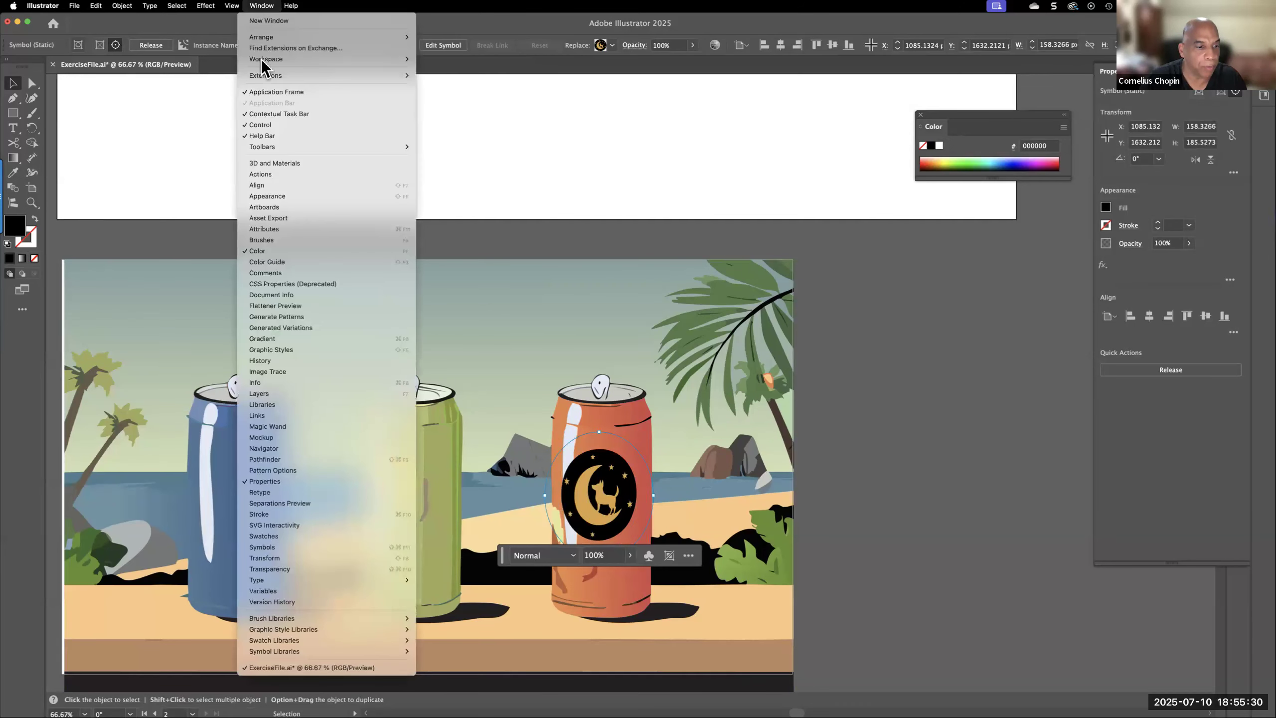
{"action": "left_click", "coordinate": [302, 438]}
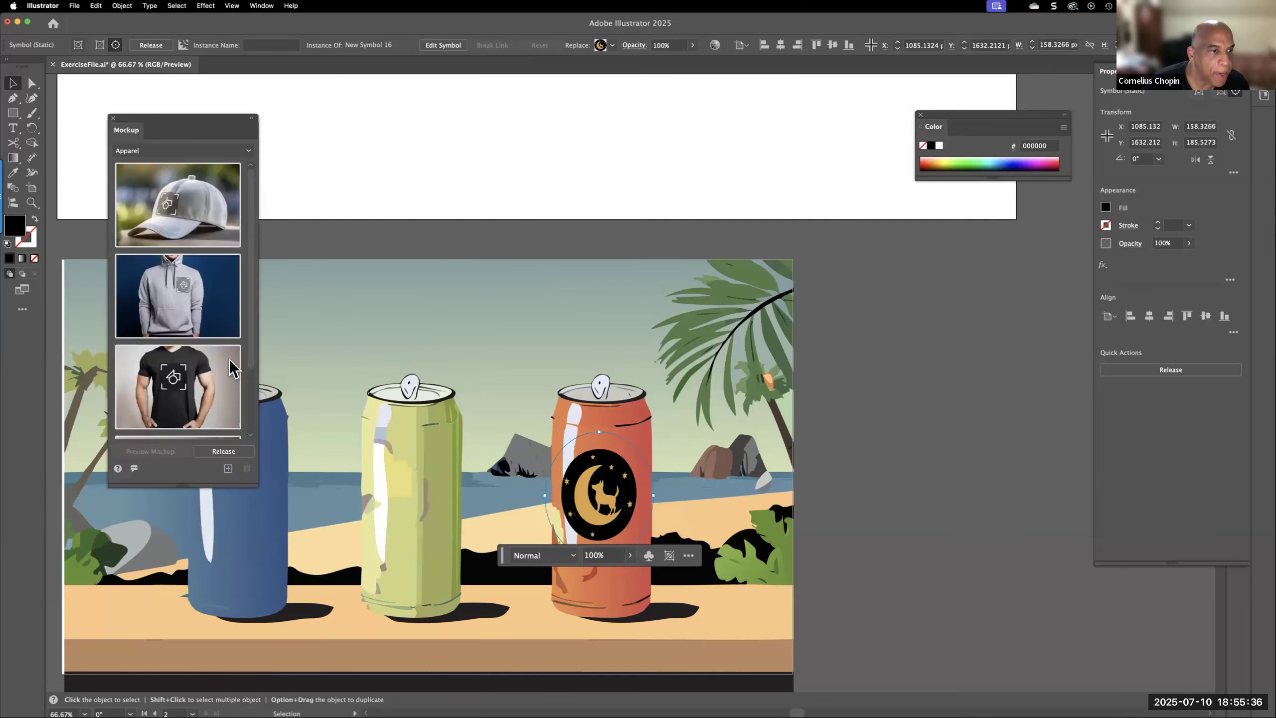
{"action": "mouse_move", "coordinate": [166, 206]}
{"action": "left_click", "coordinate": [248, 151]}
{"action": "left_click", "coordinate": [181, 213]}
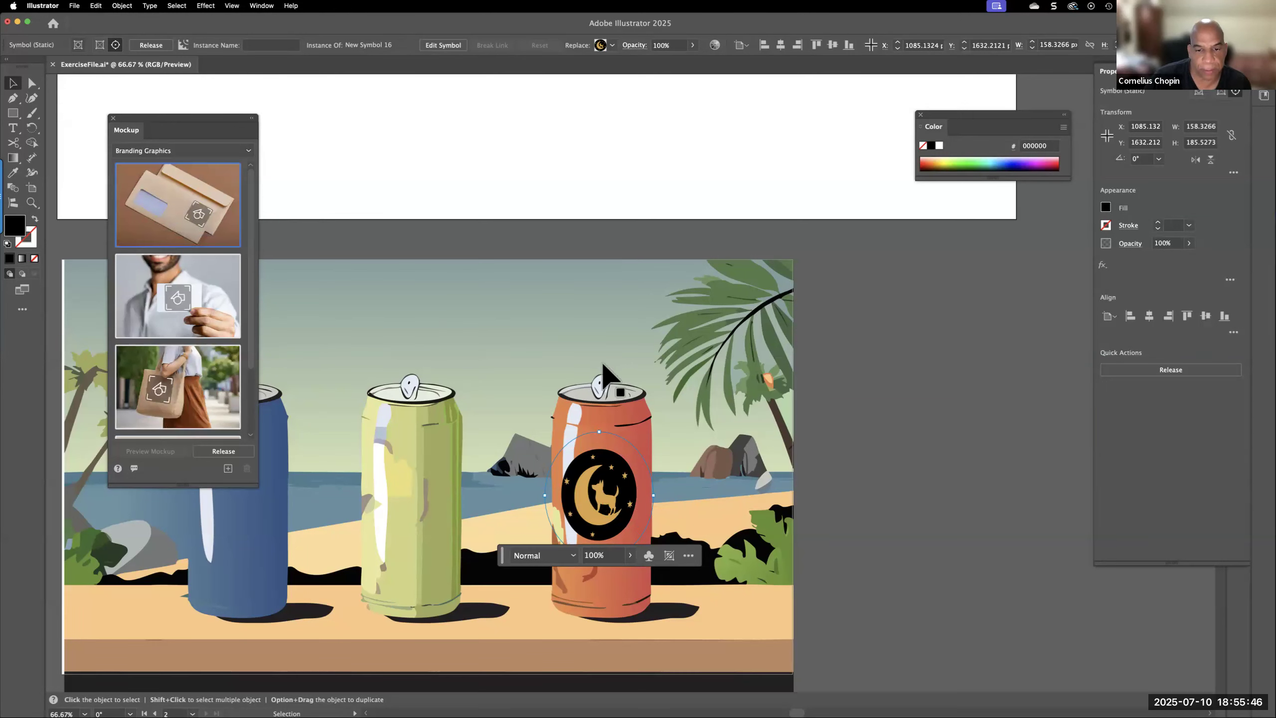
{"action": "left_click_drag", "start_coordinate": [604, 478], "coordinate": [613, 442]}
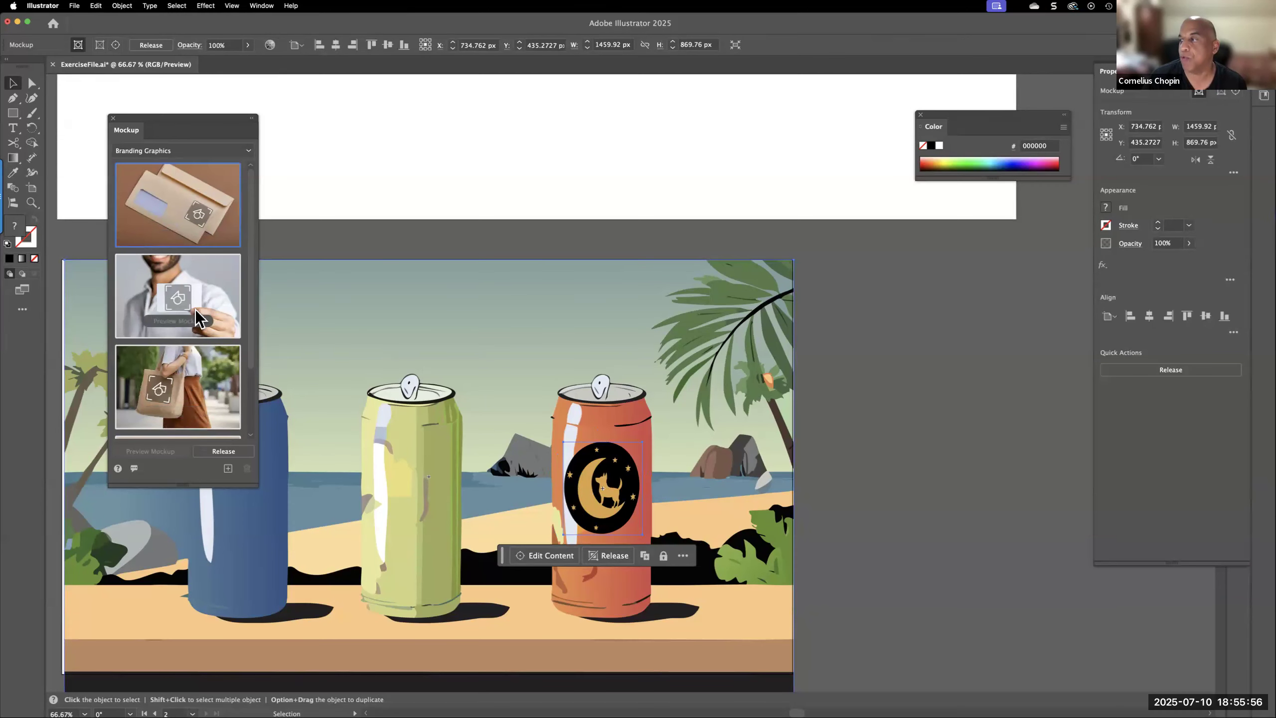
{"action": "mouse_move", "coordinate": [188, 382]}
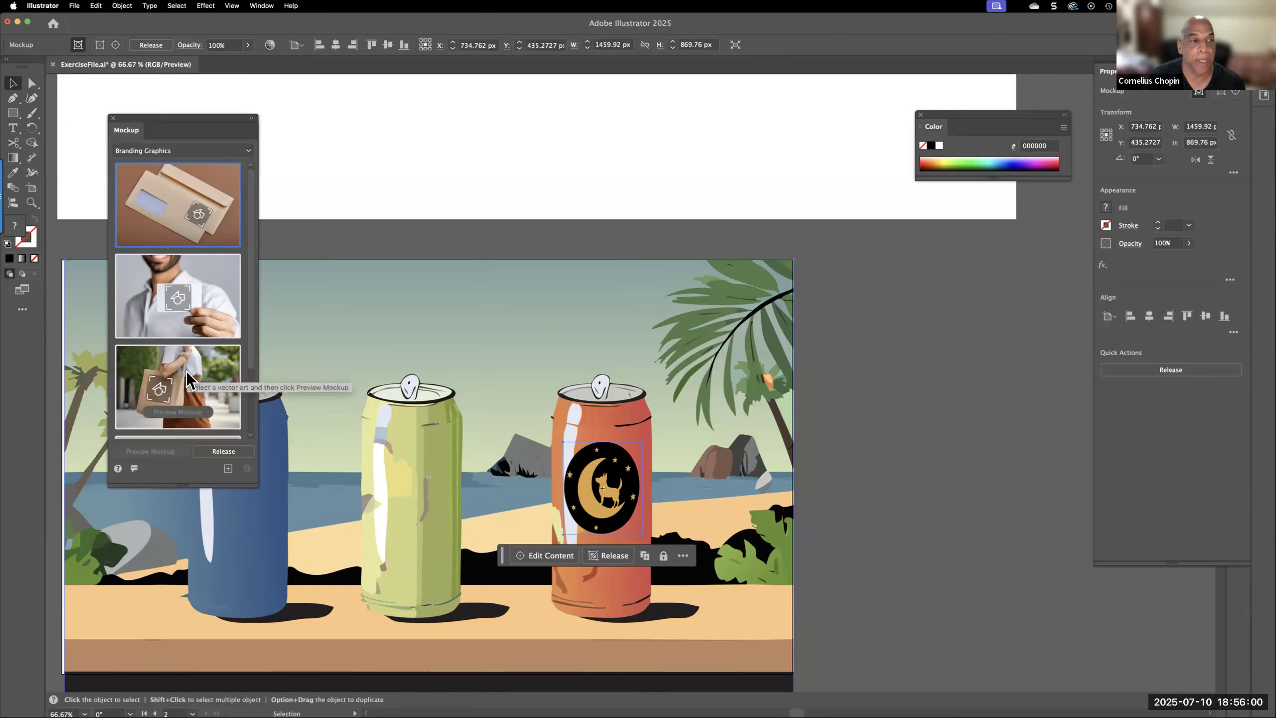
Shift the cans mockup slightly to the right and enter its isolation mode with the dog-on-moon graphic on the orange can selected
{"action": "left_click", "coordinate": [183, 149]}
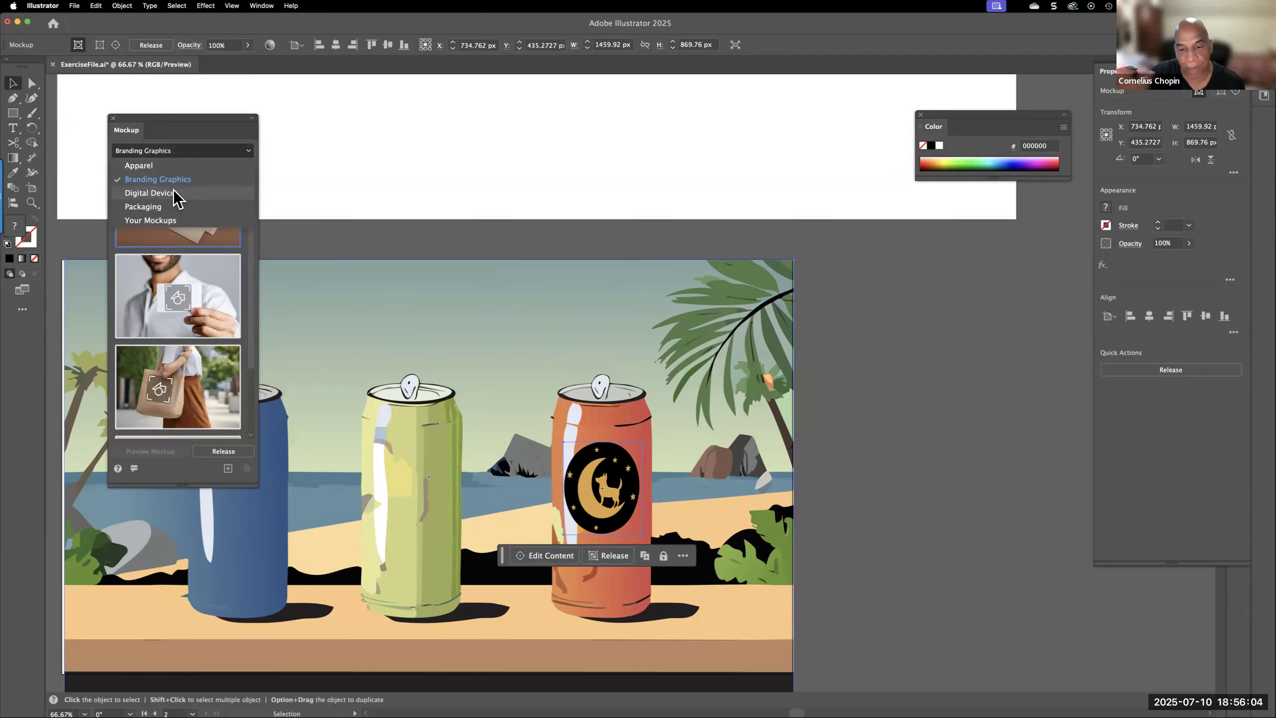
{"action": "left_click", "coordinate": [634, 488]}
{"action": "mouse_move", "coordinate": [598, 491]}
{"action": "left_mouse_down"}
{"action": "mouse_move", "coordinate": [638, 494]}
{"action": "mouse_move", "coordinate": [585, 494]}
{"action": "mouse_move", "coordinate": [626, 488]}
{"action": "mouse_move", "coordinate": [609, 489]}
{"action": "left_mouse_up"}
{"action": "double_click", "coordinate": [630, 518]}
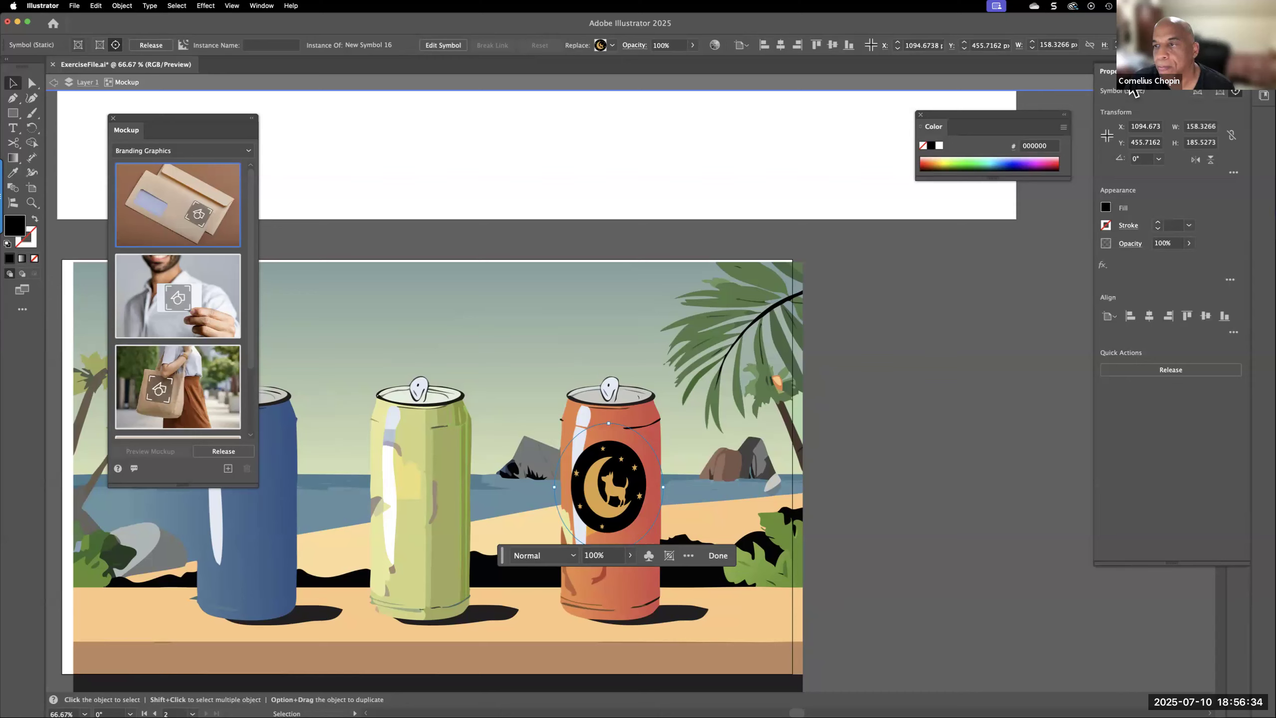
Set the blending mode of the dog-on-moon graphic on the orange can to Multiply
{"action": "left_click", "coordinate": [1157, 71]}
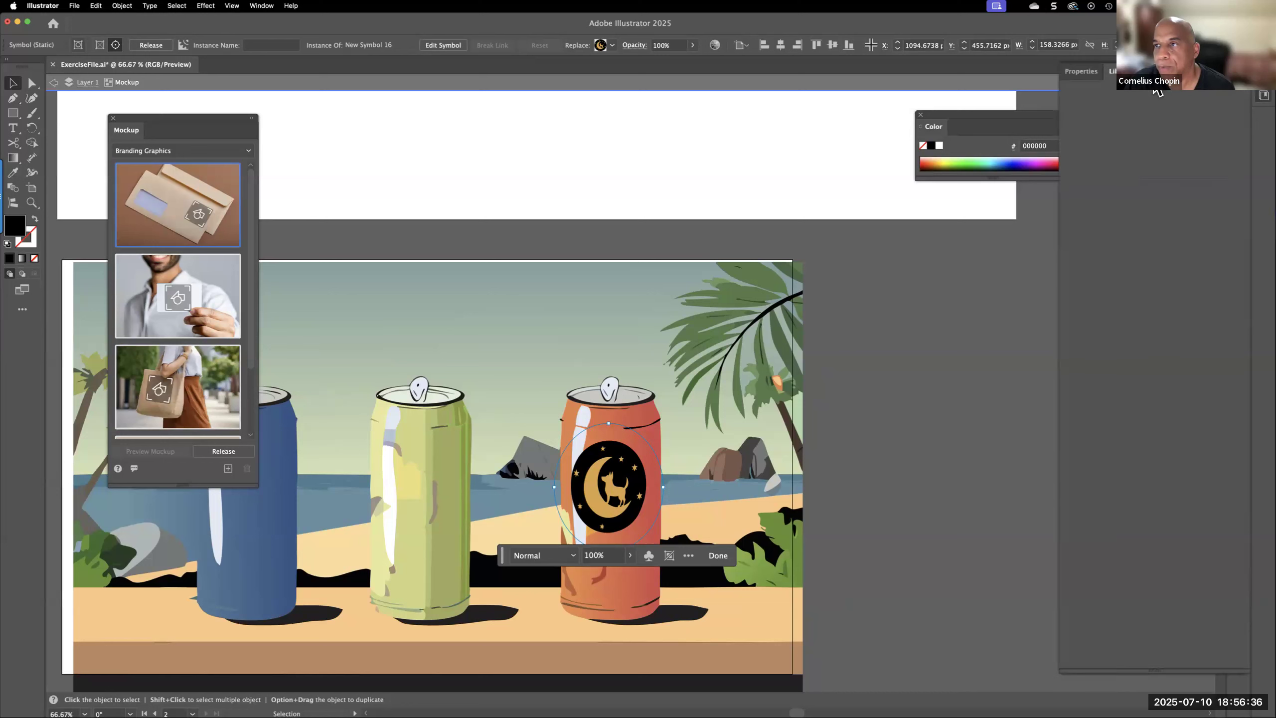
{"action": "left_click", "coordinate": [1081, 71]}
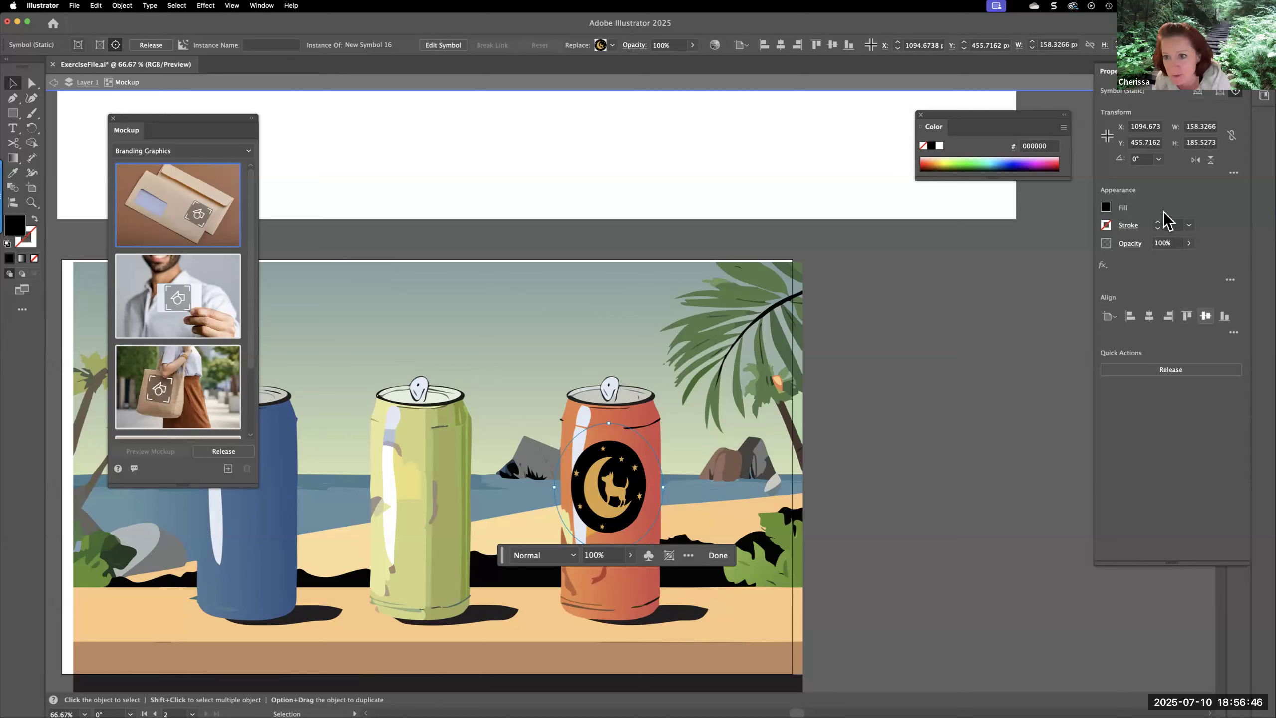
{"action": "left_click", "coordinate": [1189, 243]}
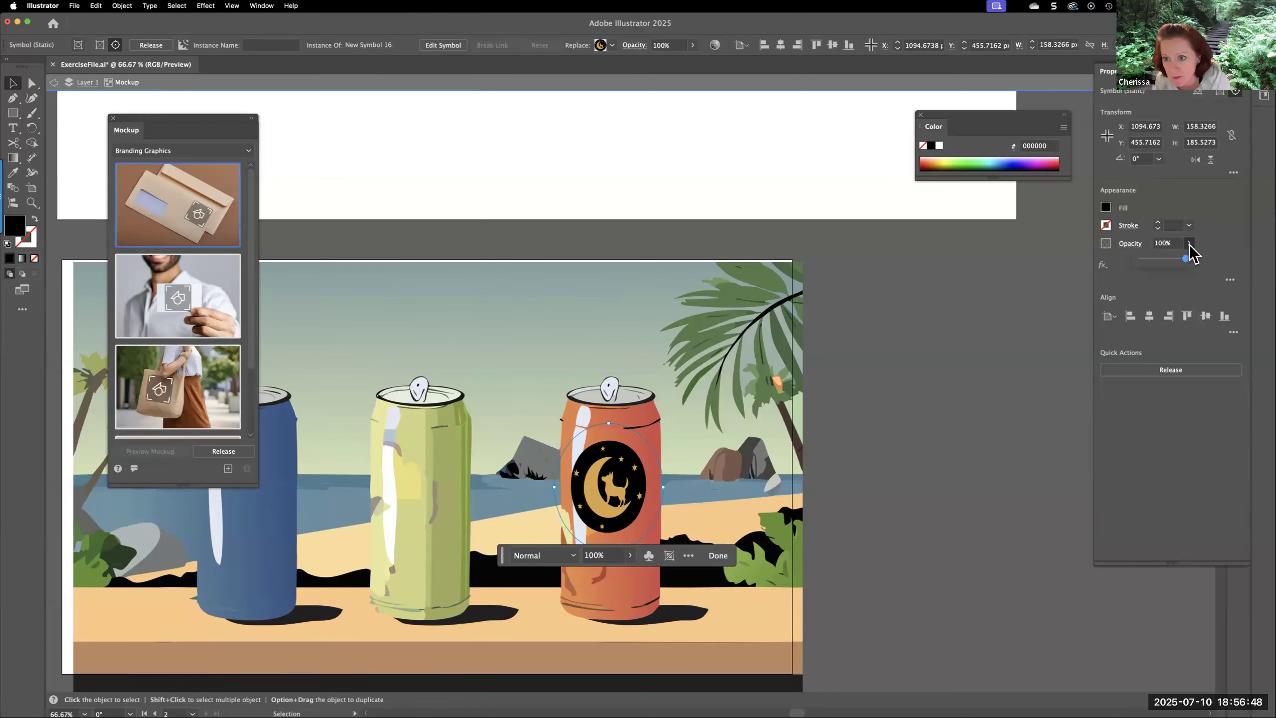
{"action": "left_click", "coordinate": [1132, 245]}
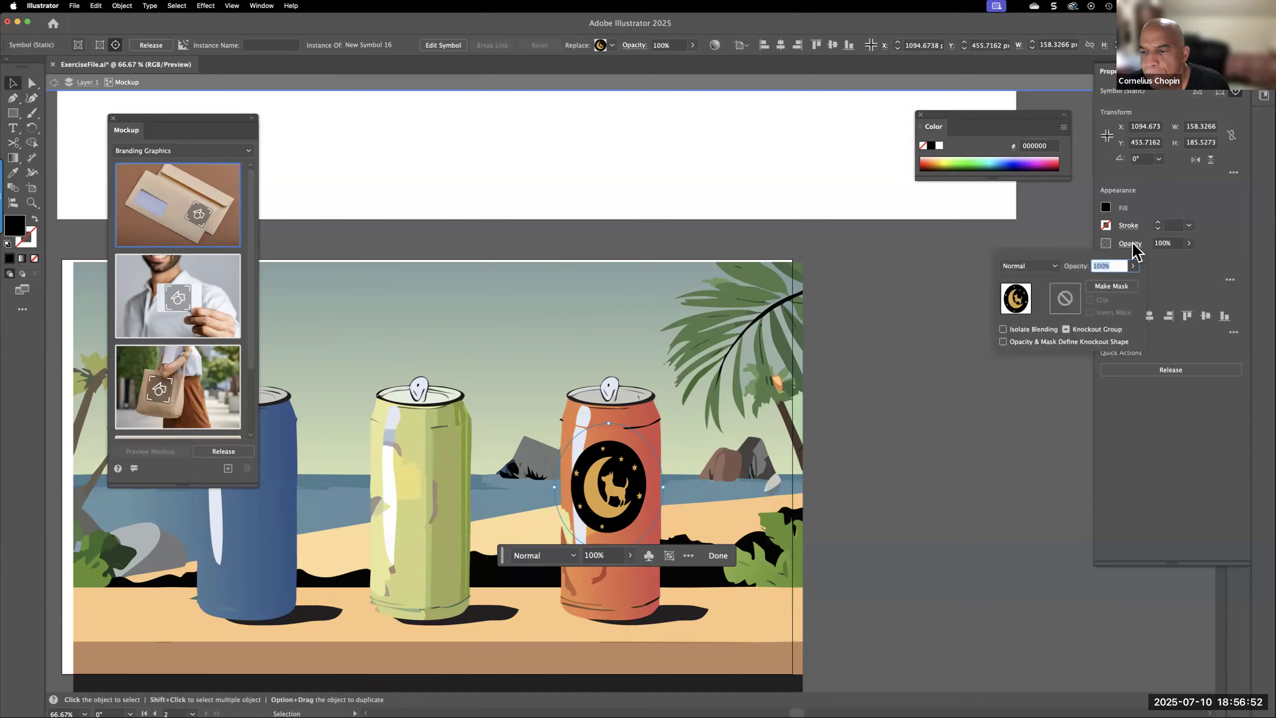
{"action": "left_click", "coordinate": [1055, 267]}
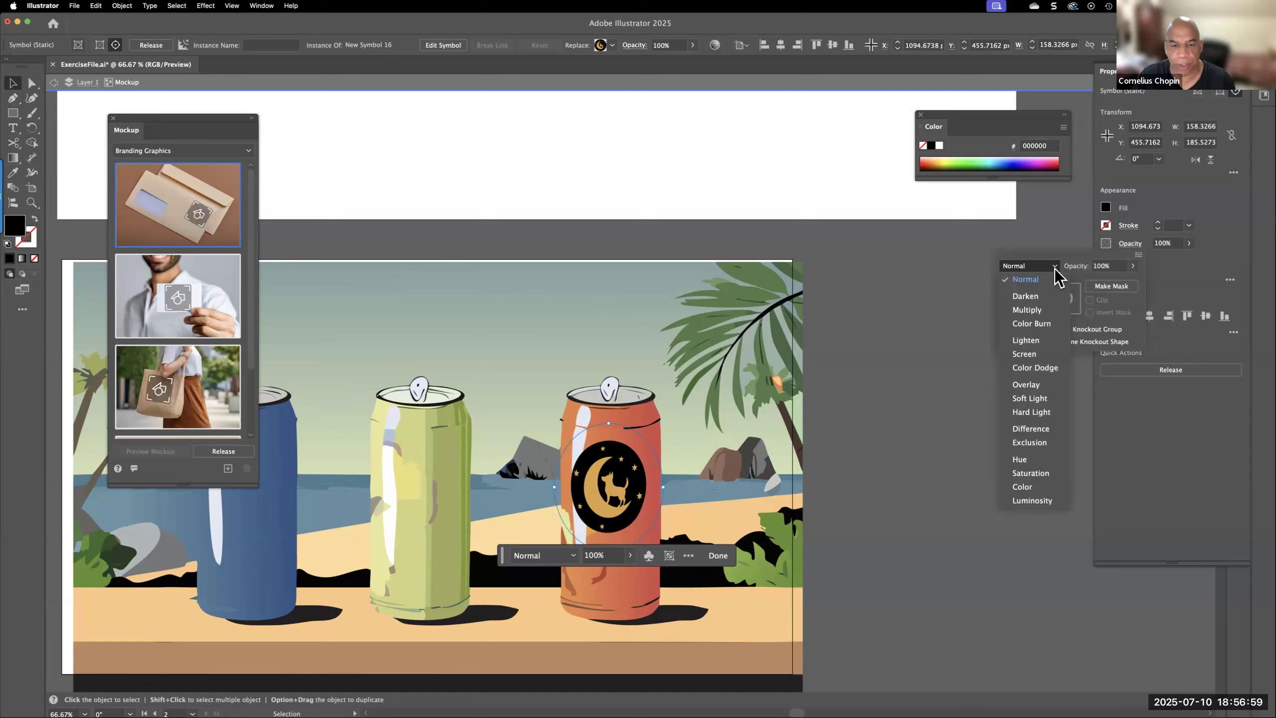
{"action": "left_click", "coordinate": [1026, 310]}
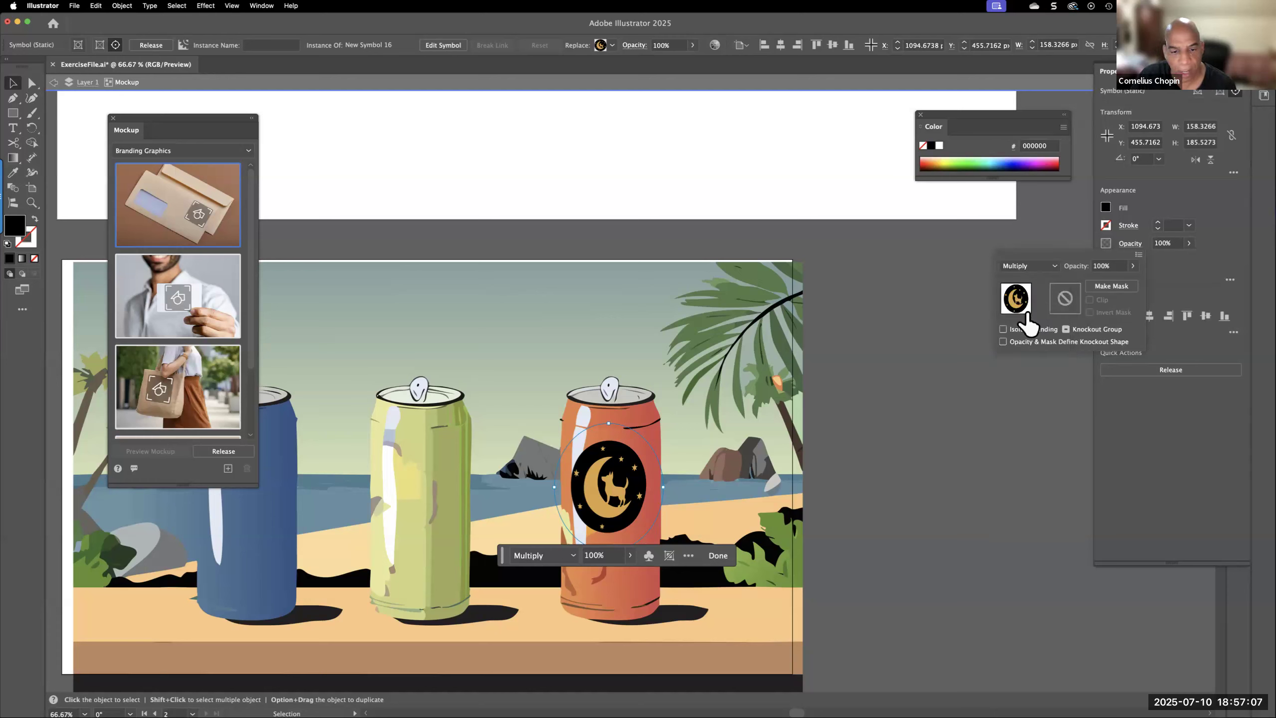
{"action": "left_click", "coordinate": [617, 515]}
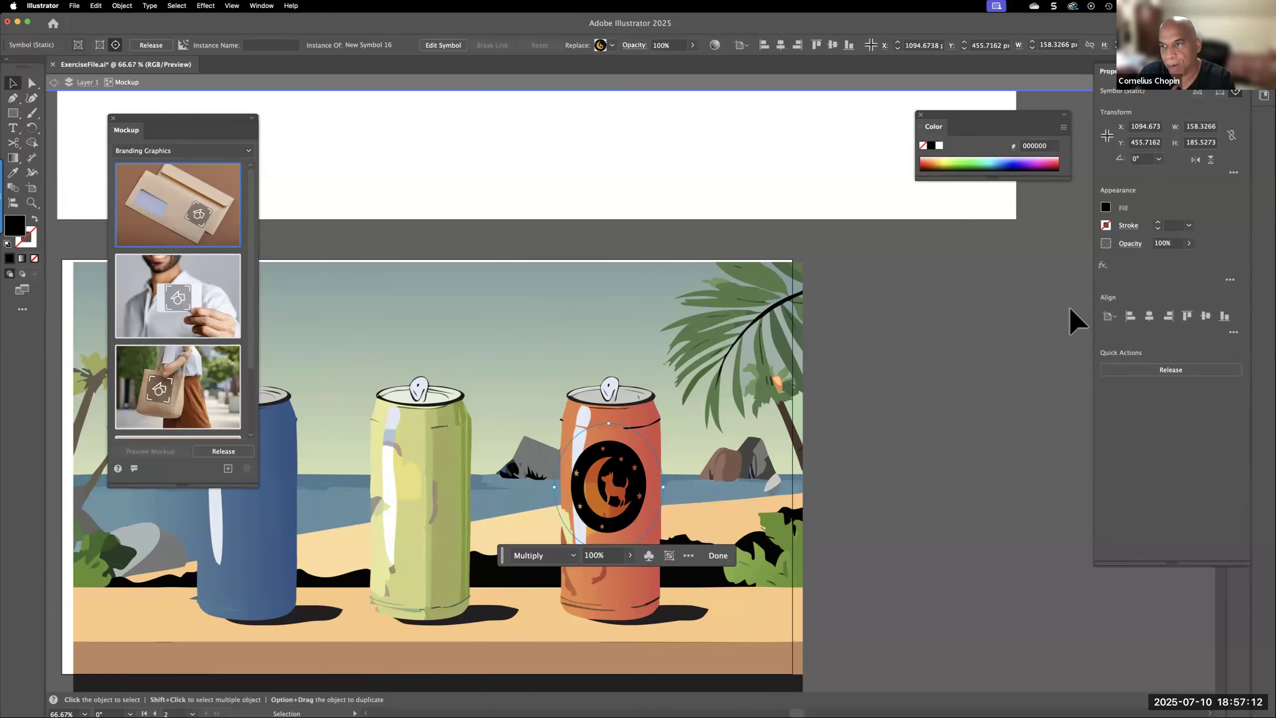
Try the Overlay and Darken blending modes on the dog-on-moon graphic and return it to Multiply
{"action": "left_click", "coordinate": [1131, 244]}
{"action": "left_click", "coordinate": [1055, 266]}
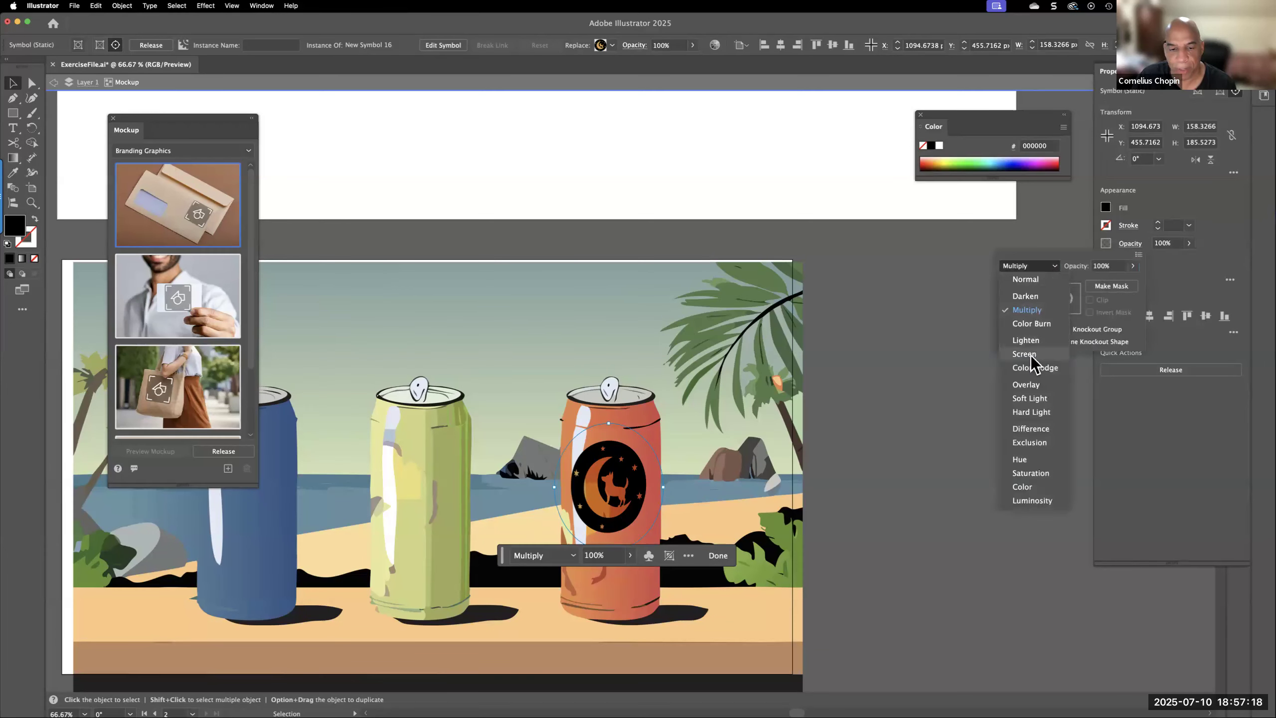
{"action": "left_click", "coordinate": [1032, 385]}
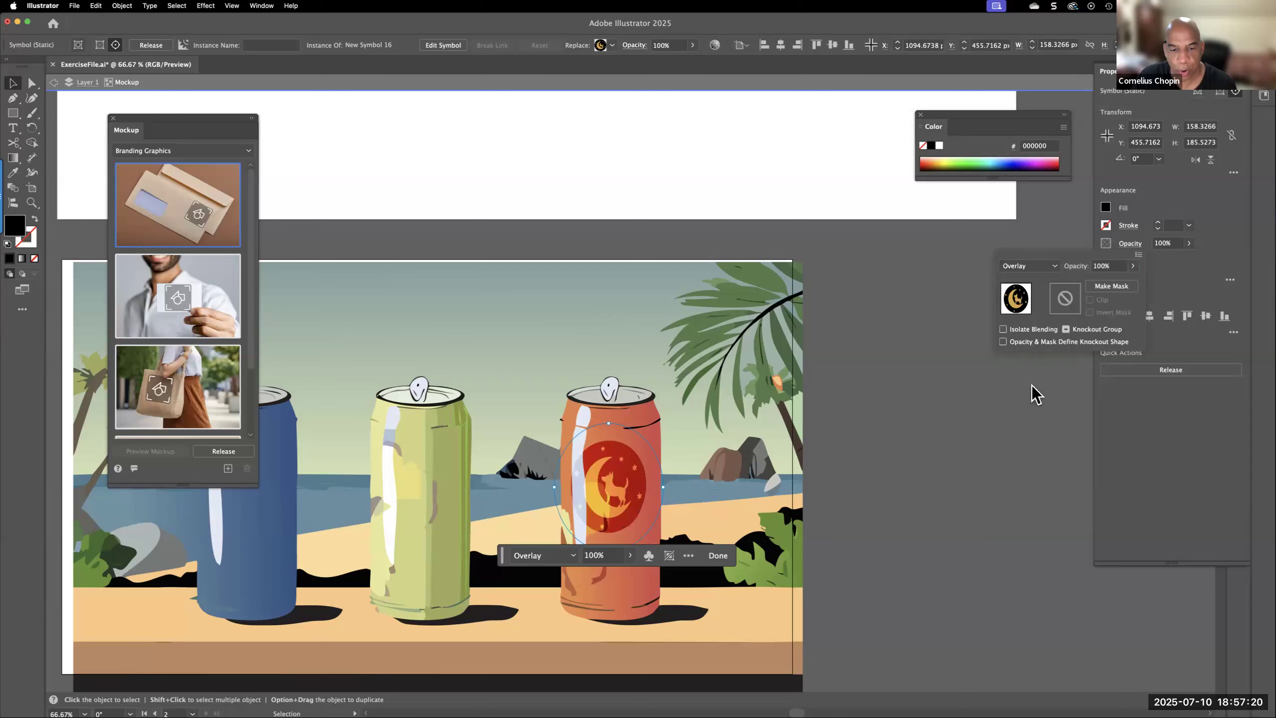
{"action": "left_click", "coordinate": [1034, 266]}
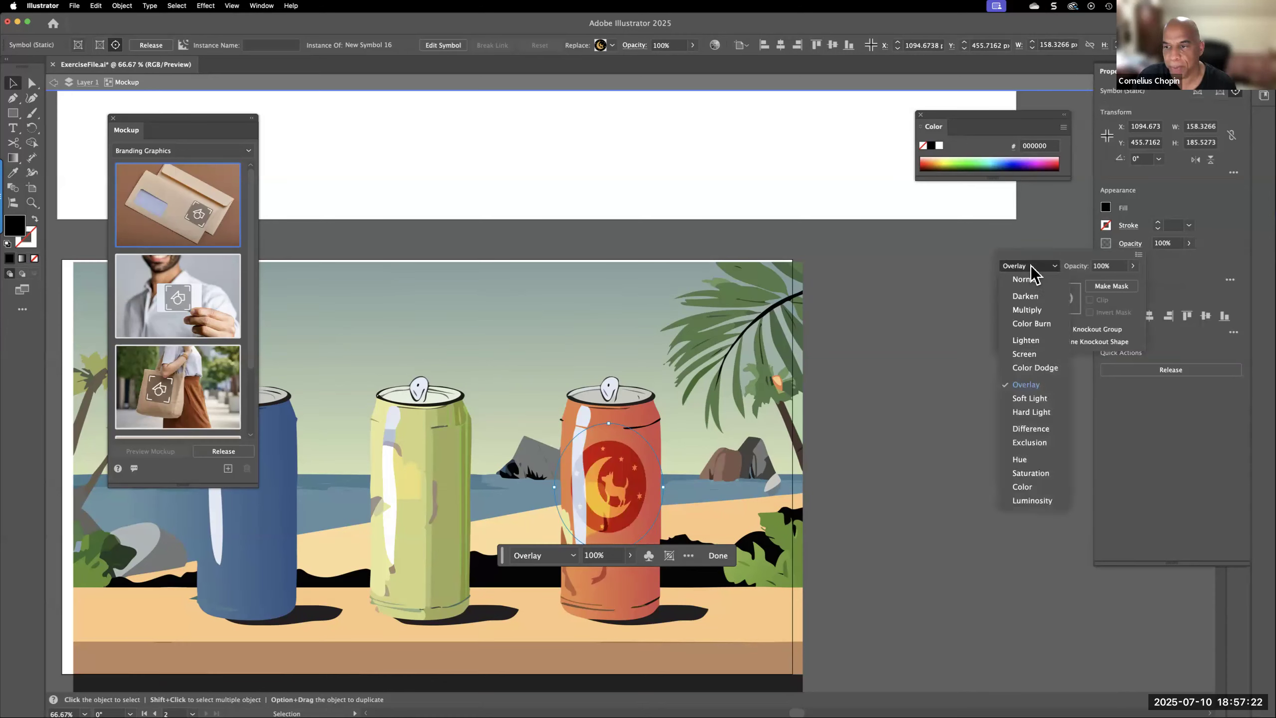
{"action": "left_click", "coordinate": [1026, 296]}
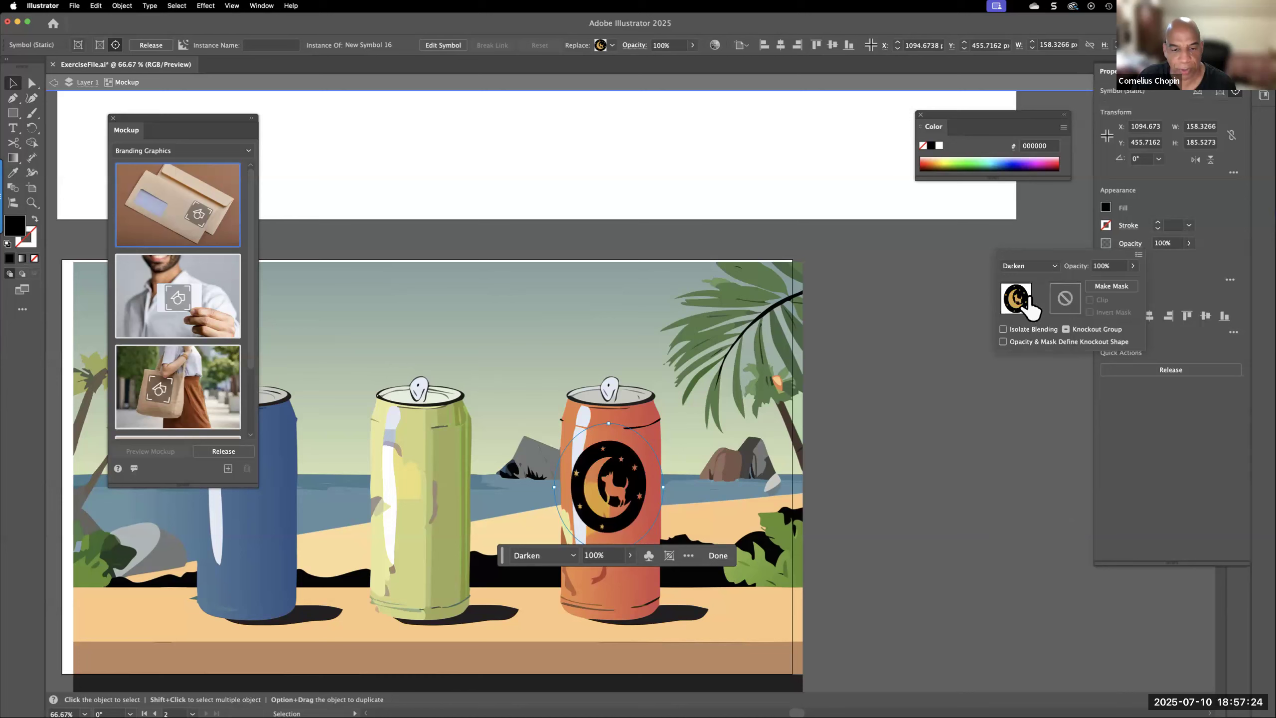
{"action": "left_click", "coordinate": [1029, 266]}
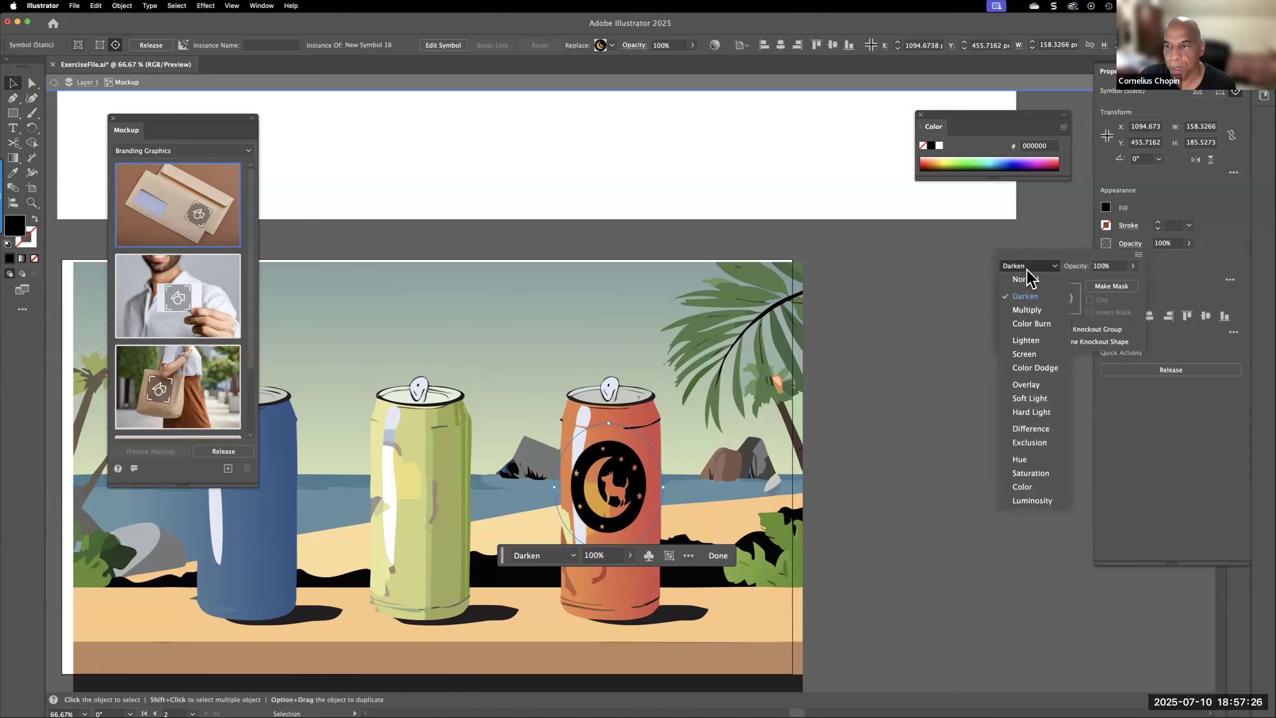
{"action": "left_click", "coordinate": [1028, 310]}
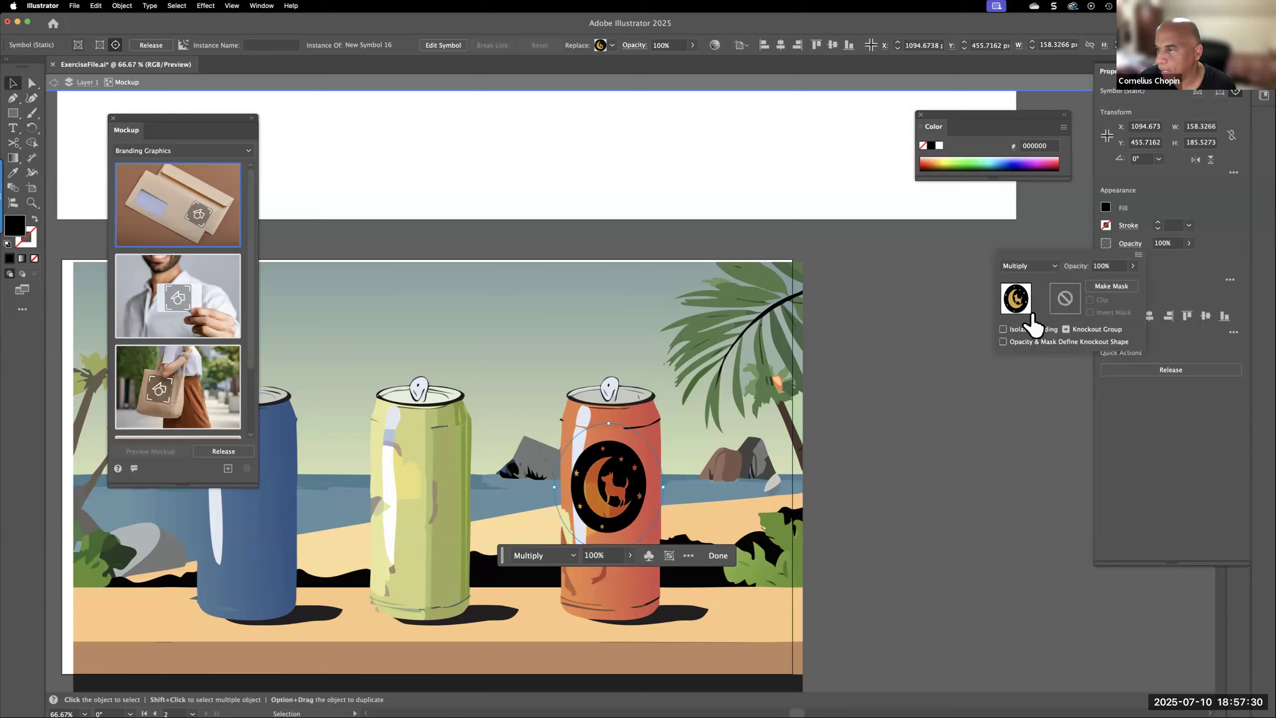
Try the Exclusion, Saturation, Color and Normal blending modes on the graphic and set it back to Multiply
{"action": "left_click", "coordinate": [1027, 264]}
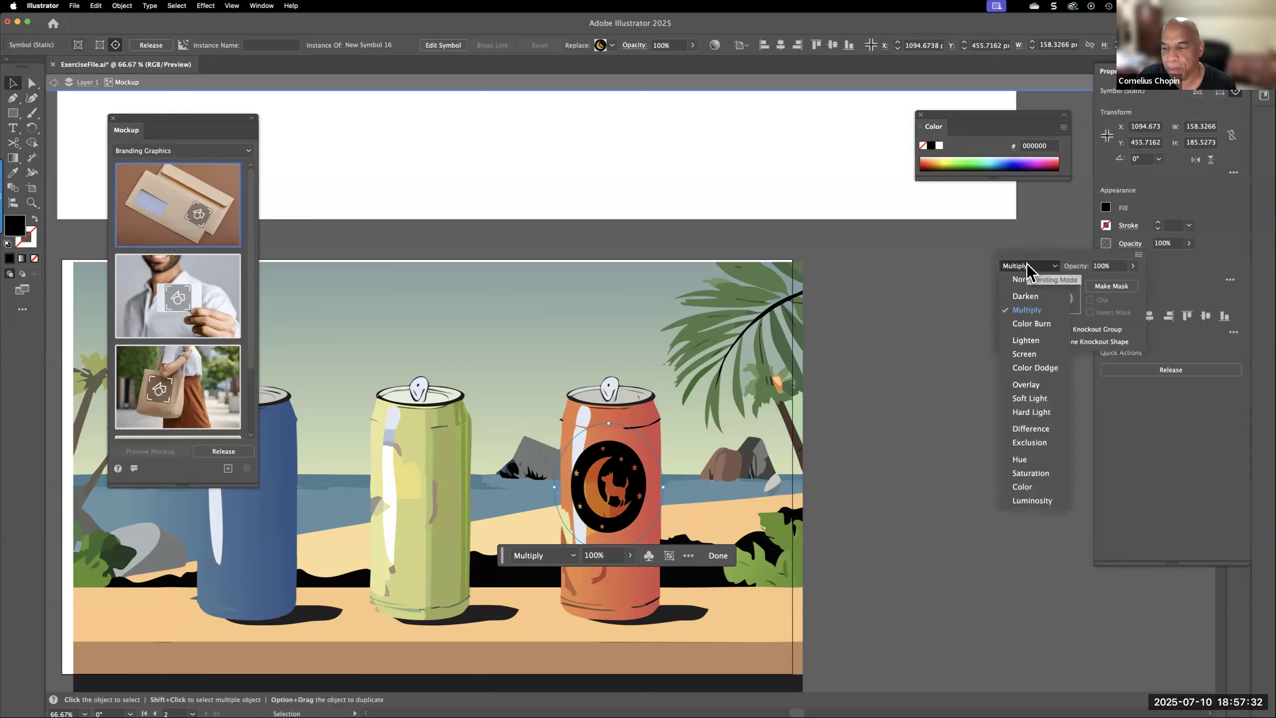
{"action": "left_click", "coordinate": [1029, 442]}
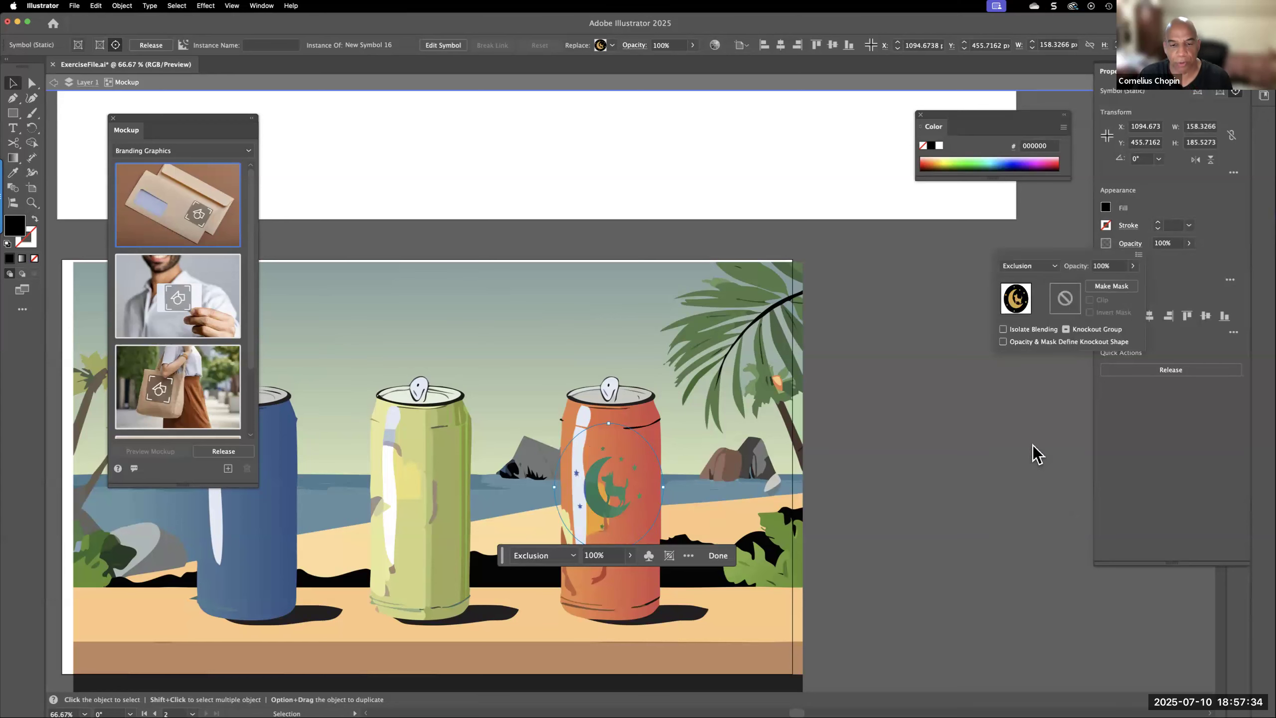
{"action": "left_click", "coordinate": [1026, 265]}
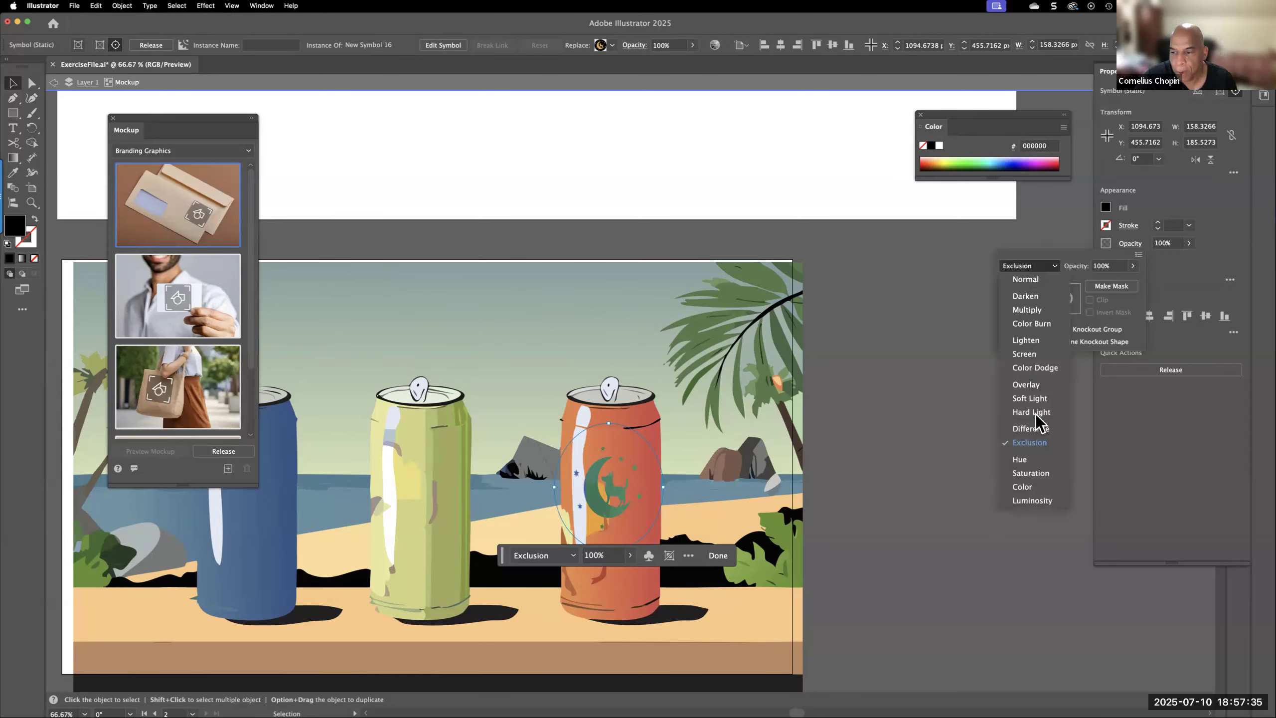
{"action": "left_click", "coordinate": [1030, 473]}
{"action": "left_click", "coordinate": [1026, 265]}
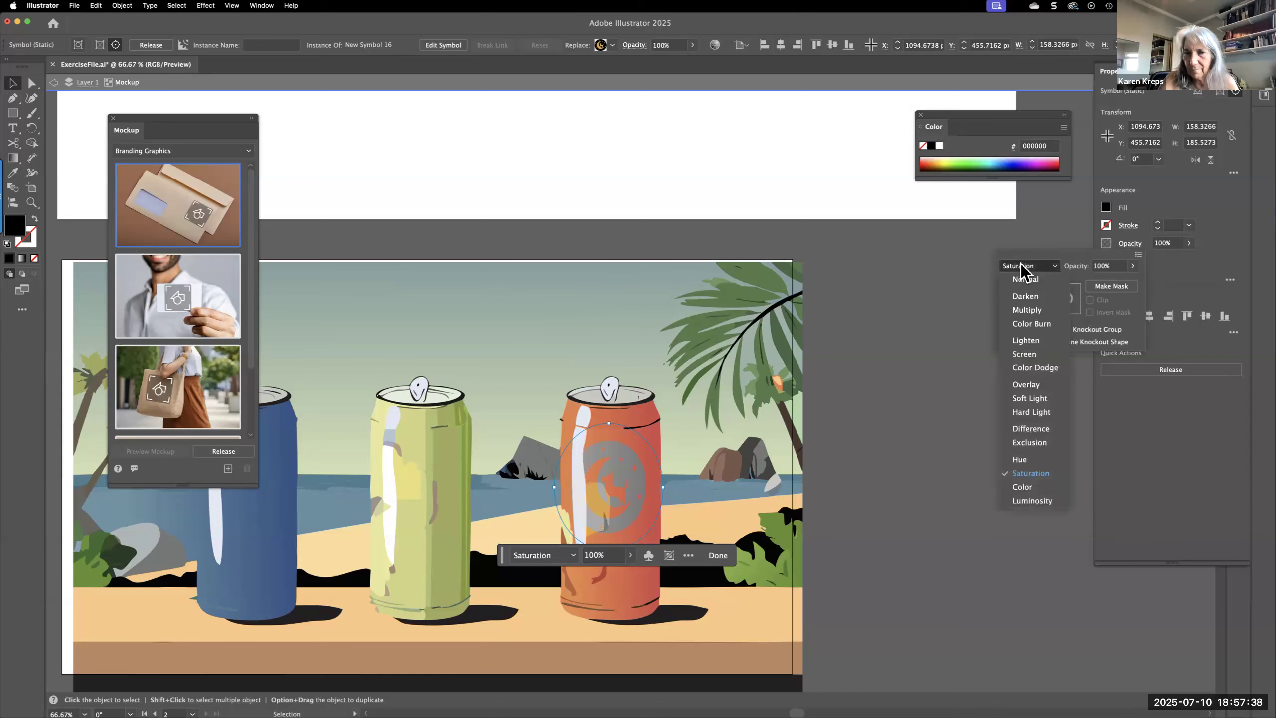
{"action": "left_click", "coordinate": [1024, 487]}
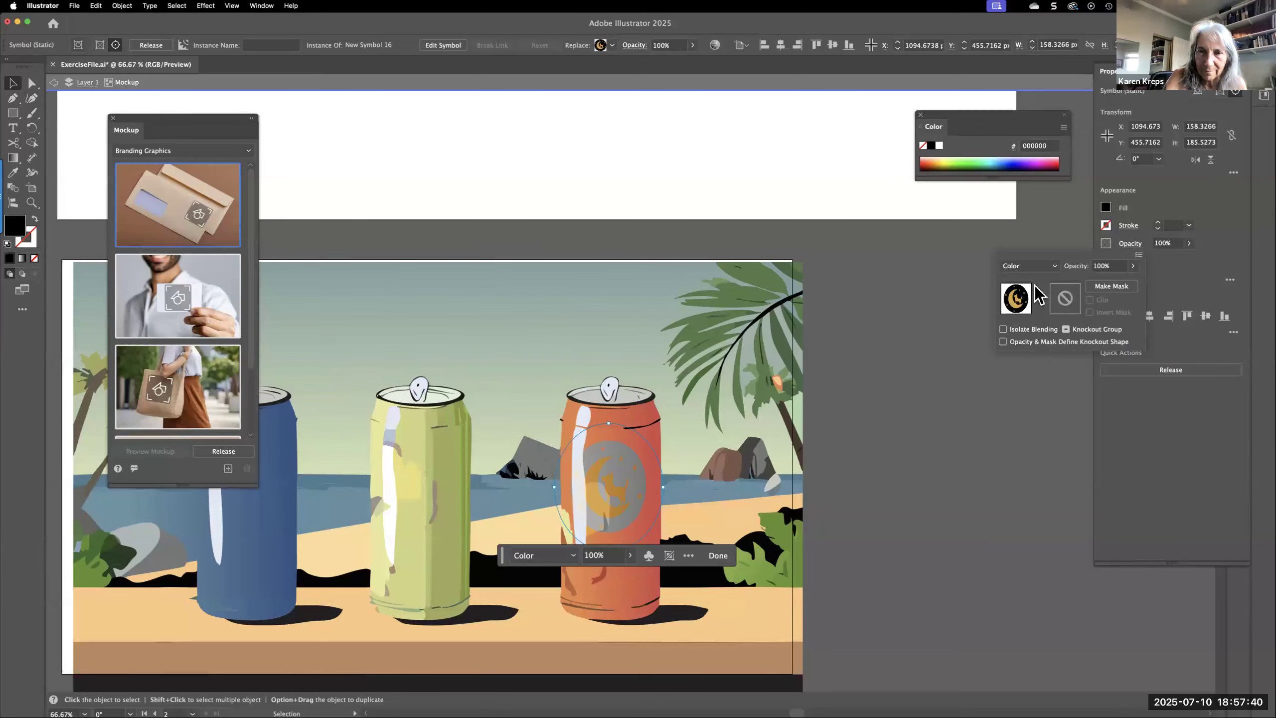
{"action": "left_click", "coordinate": [1019, 271]}
{"action": "left_click", "coordinate": [1020, 280]}
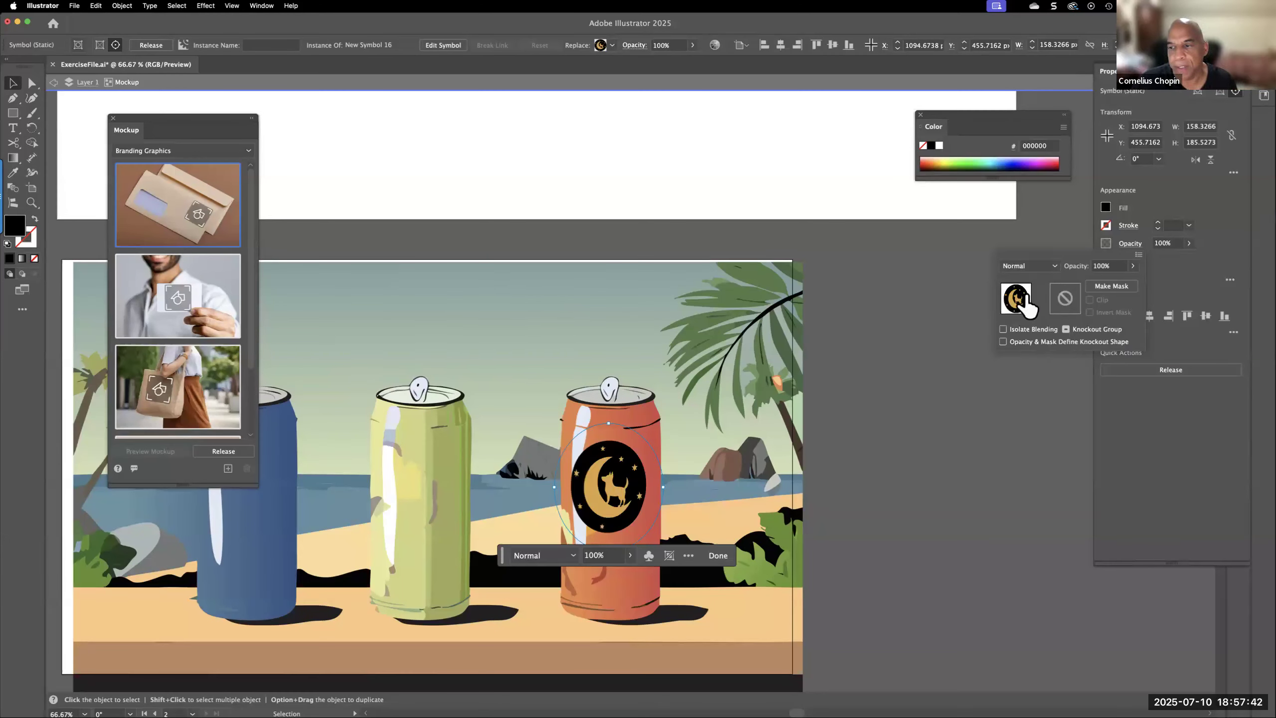
{"action": "left_click", "coordinate": [1021, 269]}
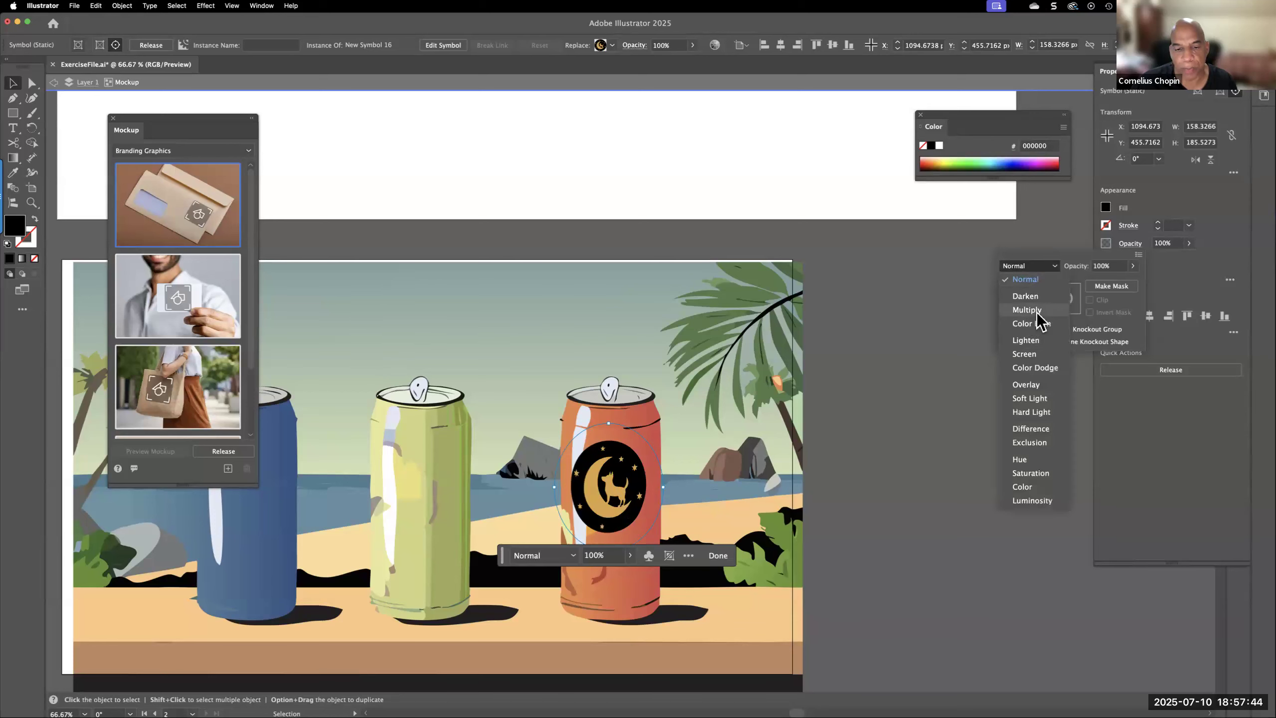
{"action": "left_click", "coordinate": [1034, 311]}
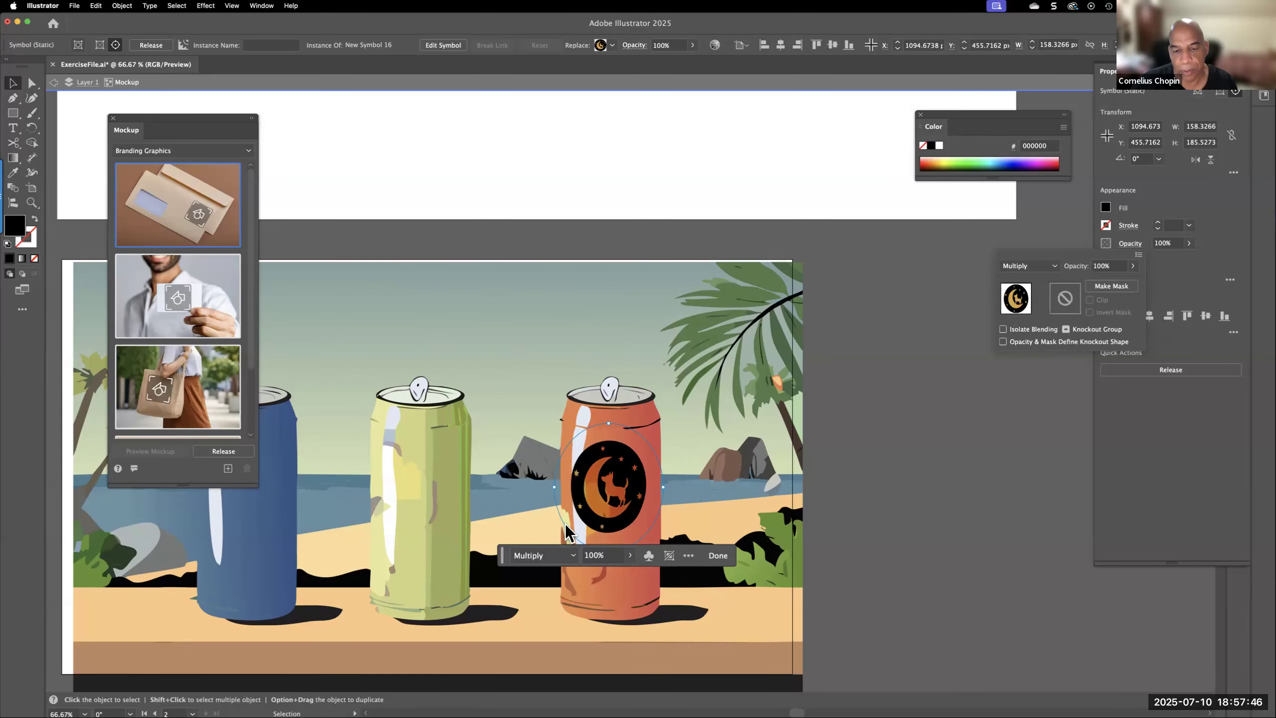